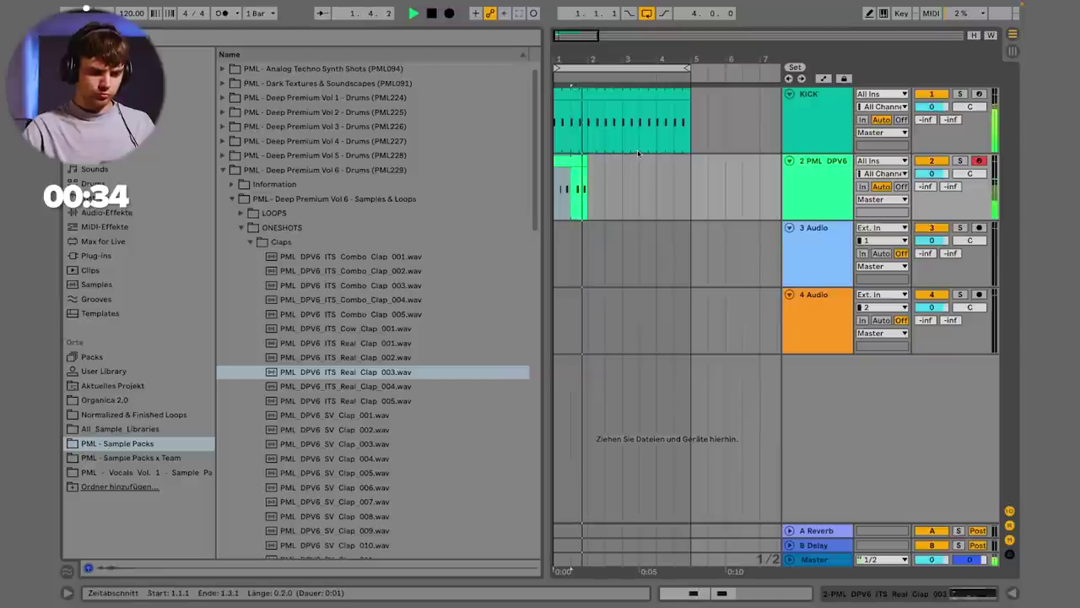
Step: Extend the clap clip on the second track to bar 5 so it is 4 bars long
left_click_drag(587, 160, 692, 160)
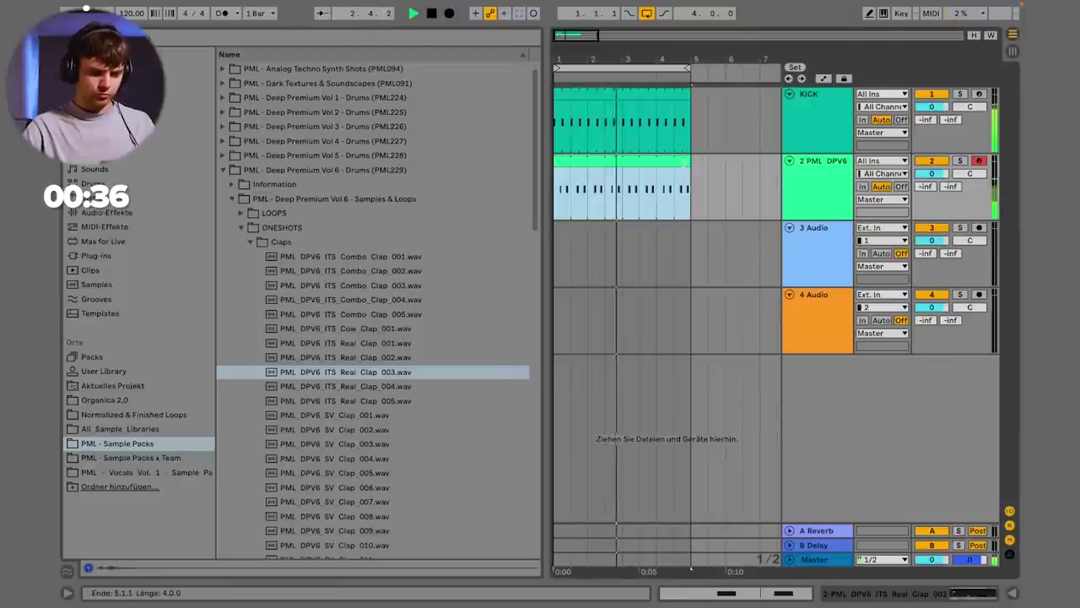
left_click(659, 202)
Step: Save the Live set in the "18 30 Minutes against the clock video" folder under a name beginning with "Against The"
key("super+s")
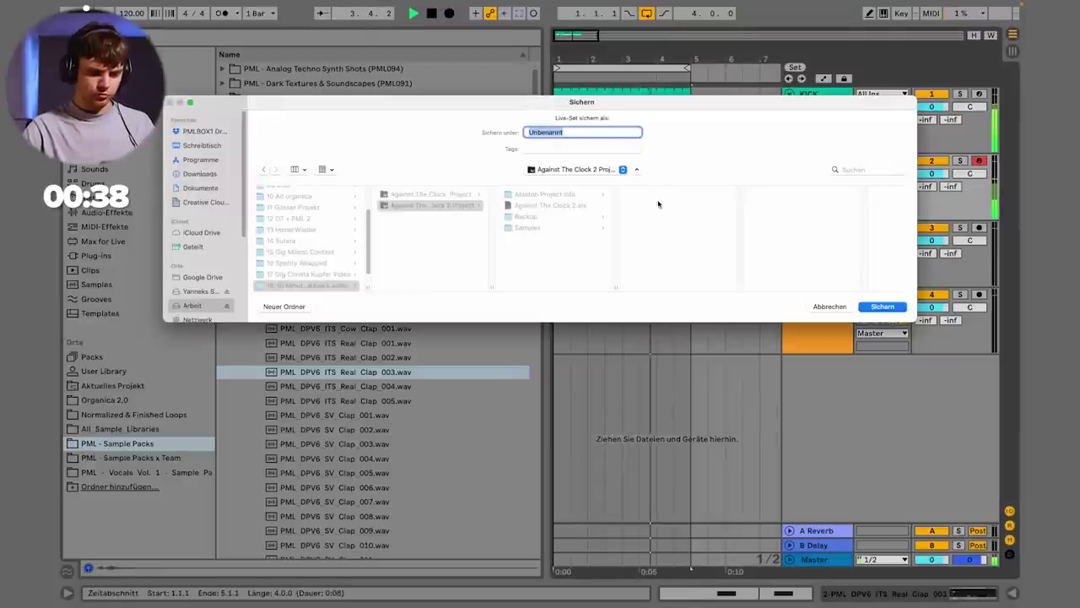
left_click(311, 285)
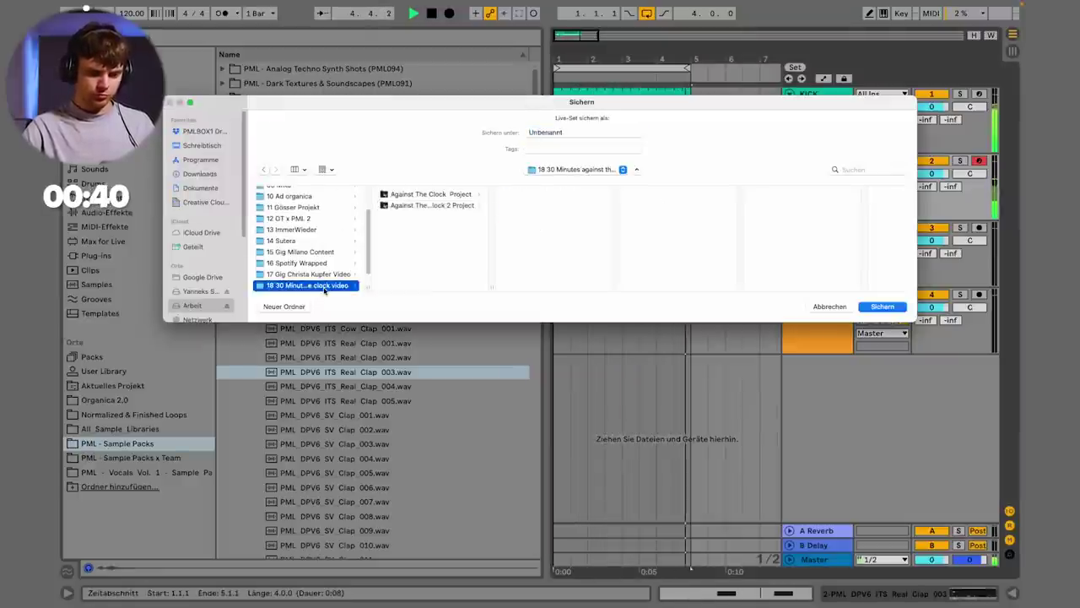
double_click(570, 133)
type("Against The")
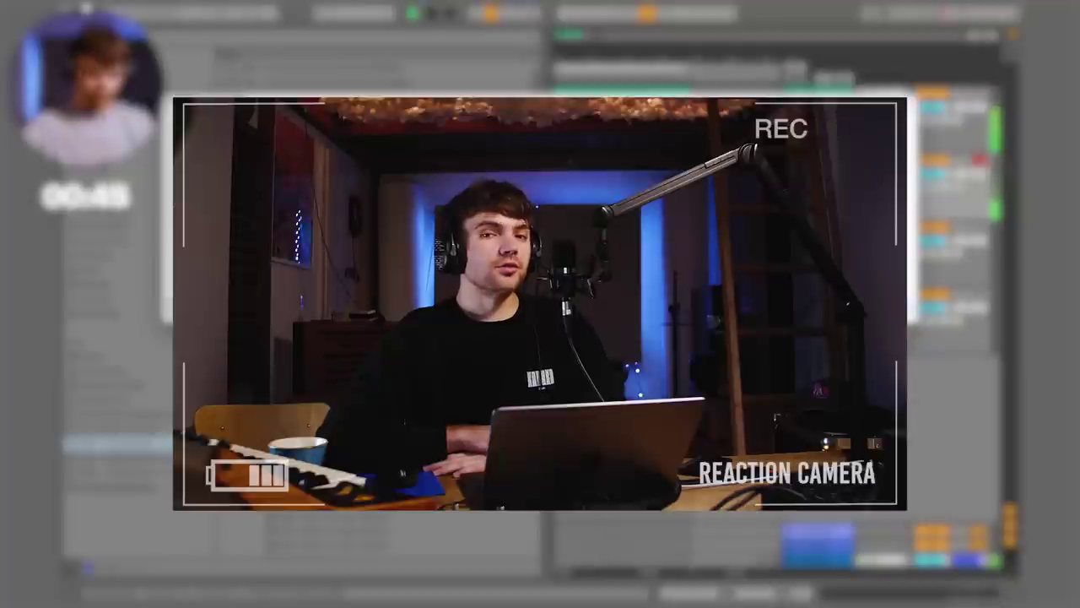
key("Return")
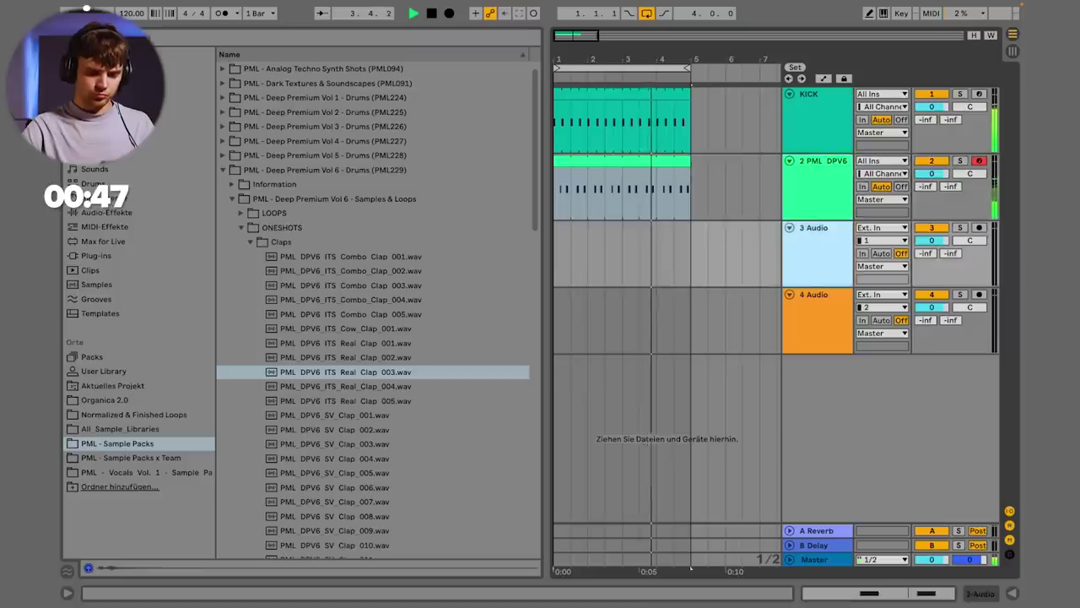
Step: Close the Claps folder and audition the Hats one-shots from the first closed hat through PML_DPV6_SV_CH_009.wav
key("Left")
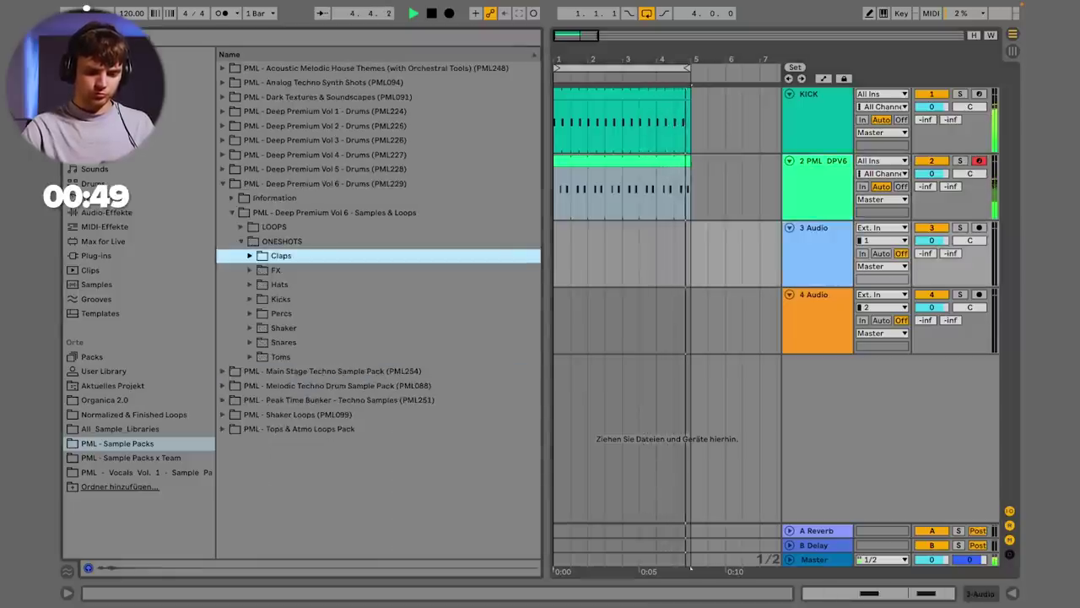
key("Down")
key("Down")
key("Right")
key("Down")
key("Down")
key("Down")
key("Down")
key("Down")
key("Down")
key("Down")
key("Down")
key("Down")
key("Down")
key("Down")
key("Down")
key("Down")
key("Down")
key("Down")
key("Down")
key("Down")
key("Down")
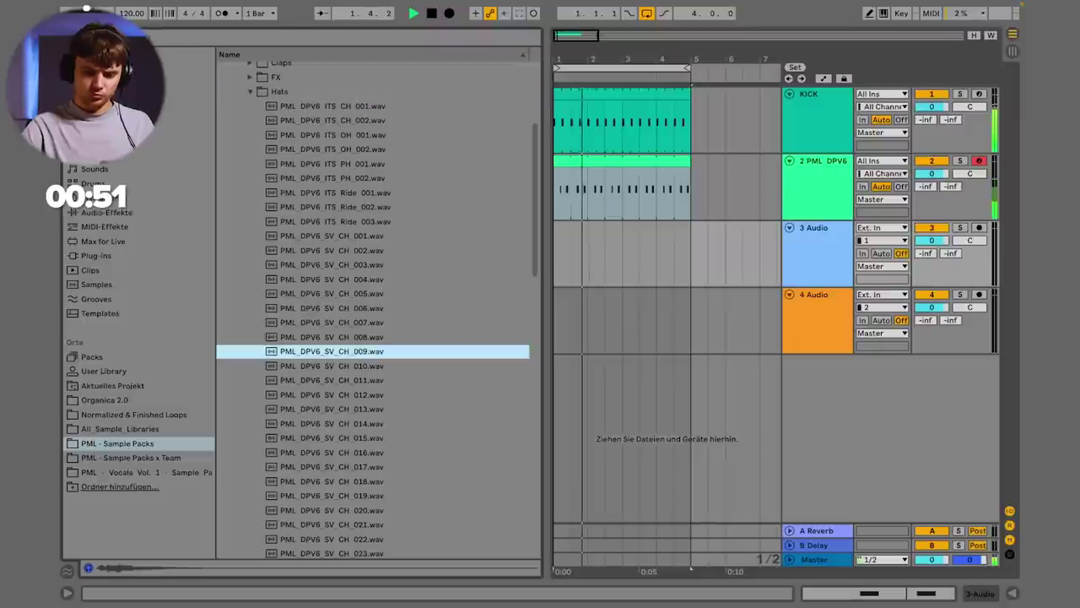
Step: Insert a new MIDI track below the clap track and create an empty one-bar clip on it
key("ctrl+shift+t")
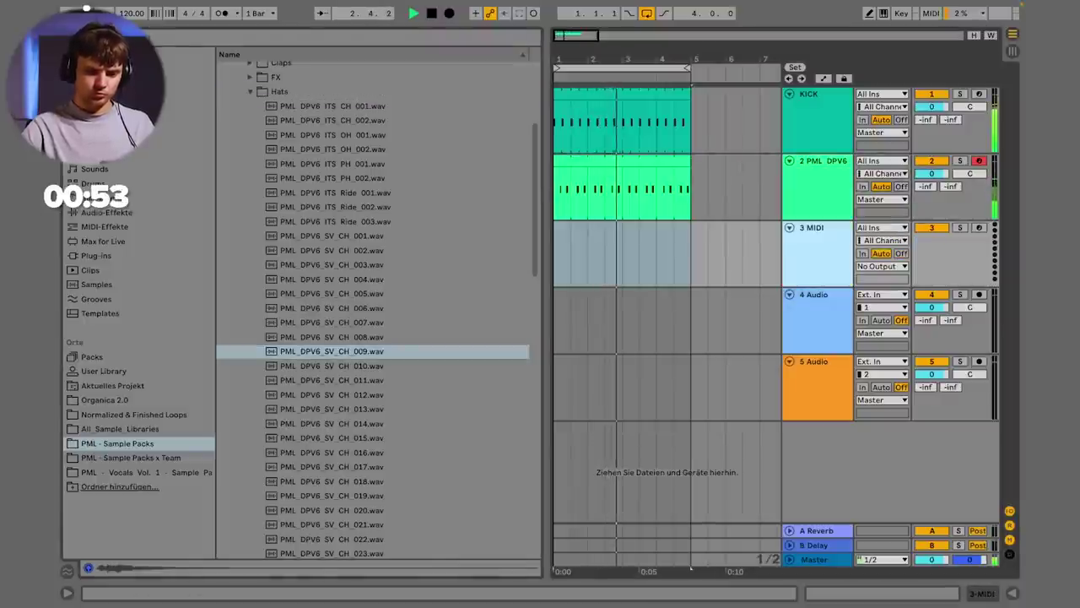
key("ctrl+shift+m")
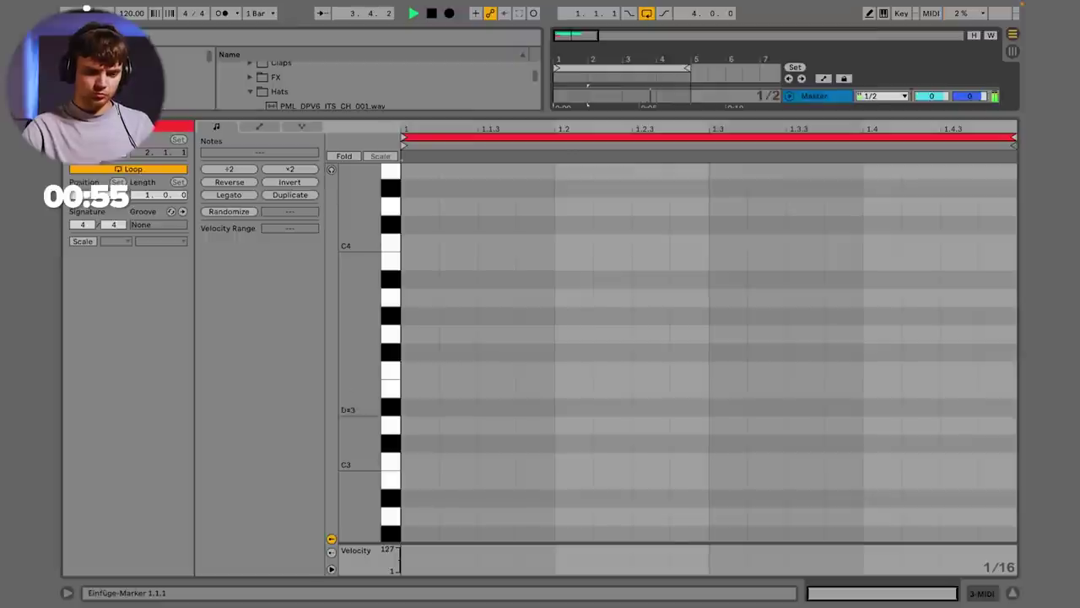
Step: Add sixteenth C3 notes at 1.1.3 and 1.2.3 and loop only the clip's first two beats
double_click(498, 462)
double_click(654, 462)
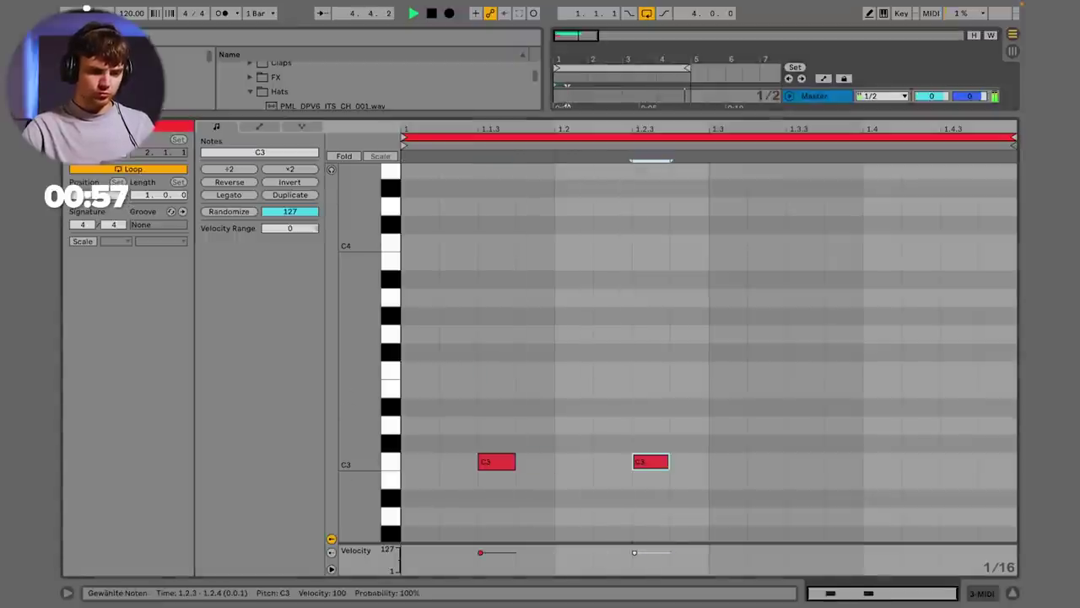
left_click_drag(708, 439, 403, 477)
key("ctrl+l")
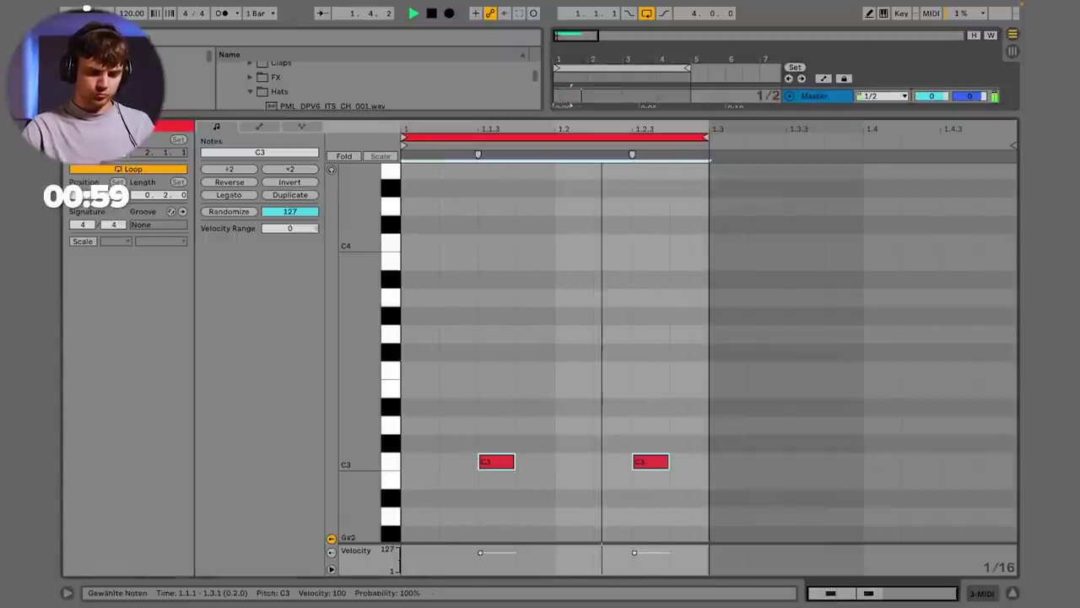
key("ctrl+alt+l")
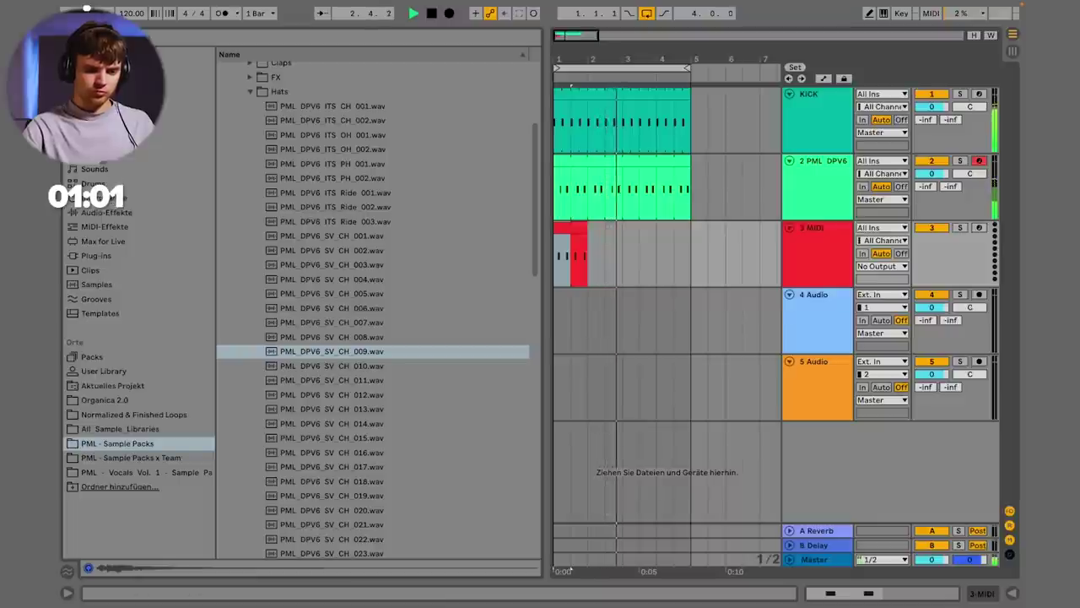
Step: Audition closed, open, TE and YM hat samples further through the Hats folder, comparing YM_Hat_006 and YM_Hat_007
left_click(368, 466)
scroll(368, 439, "down", 4)
left_click(369, 416)
scroll(367, 415, "down", 2)
left_click(368, 414)
scroll(369, 415, "down", 3)
left_click(372, 432)
scroll(371, 434, "down", 3)
left_click(372, 436)
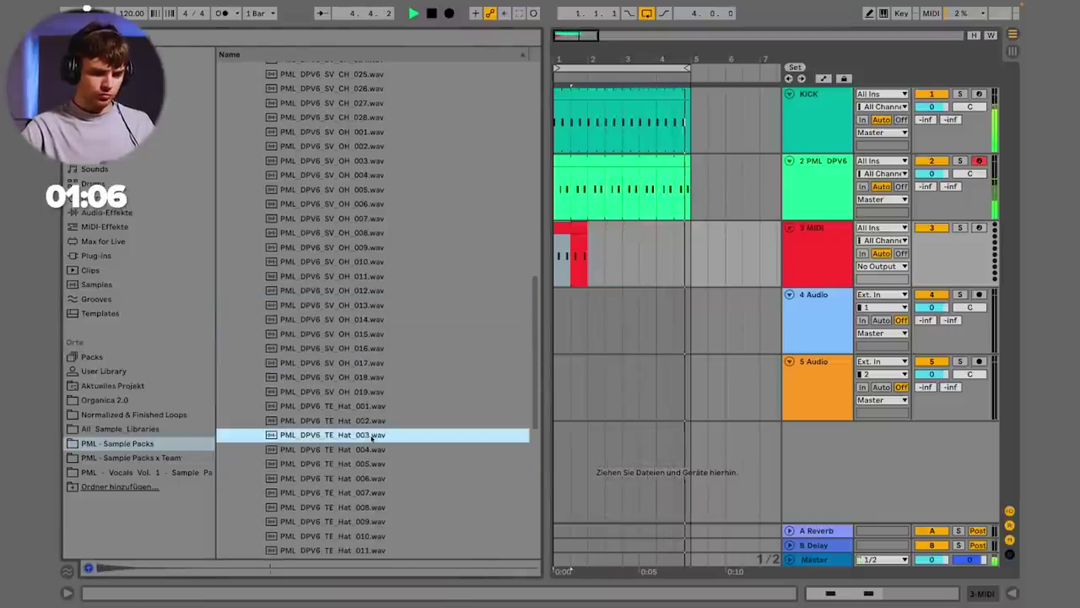
scroll(372, 437, "down", 6)
left_click(372, 439)
key("Up")
key("Up")
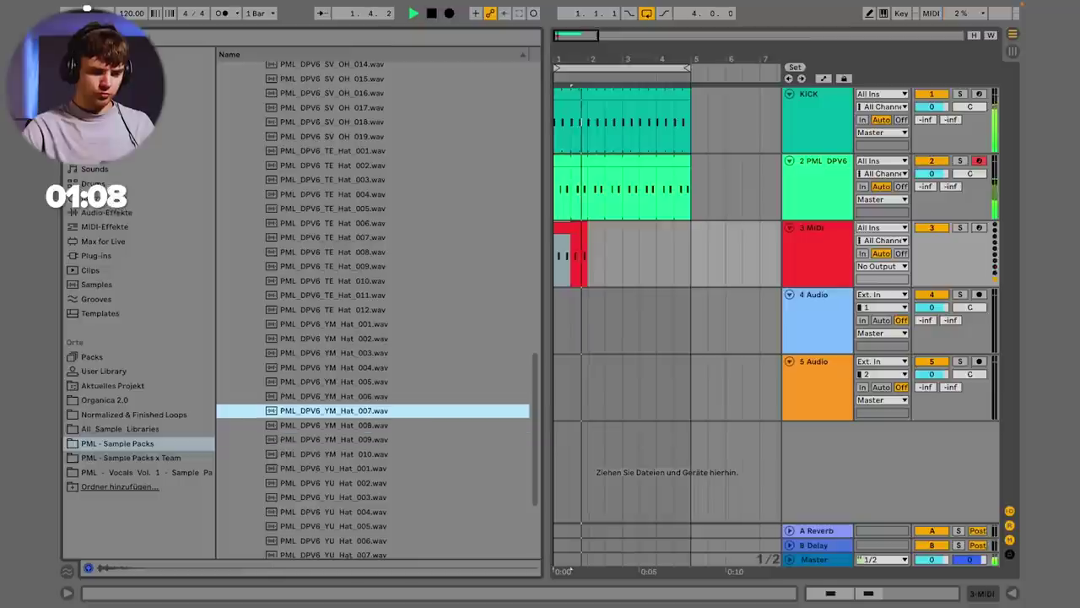
key("Up")
key("Down")
key("Up")
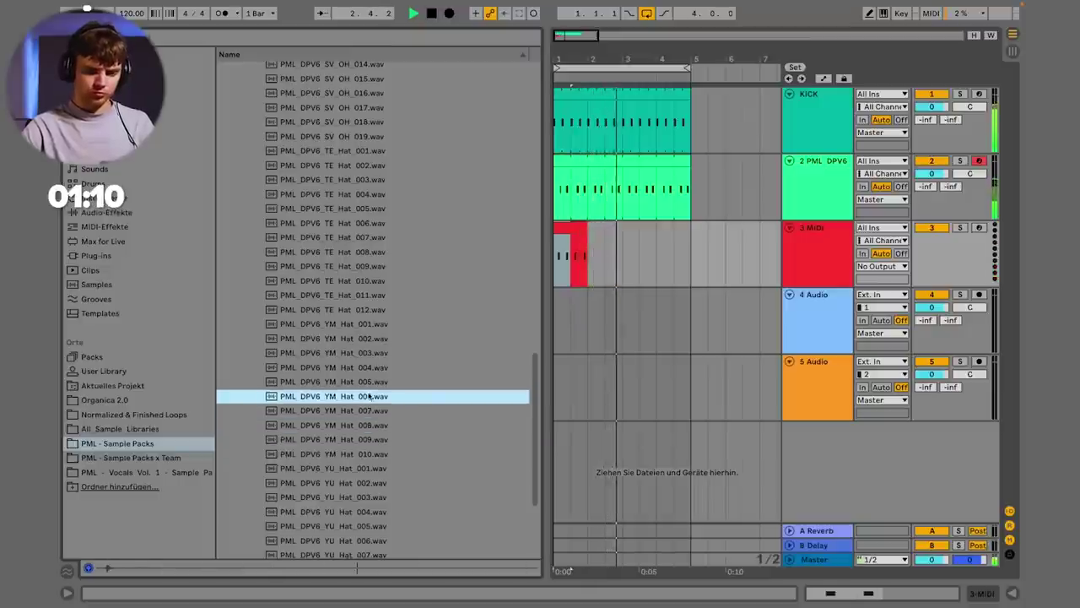
Step: Return to the Hats folder and compare more of the YM hat samples, including YM_Hat_003
key("Left")
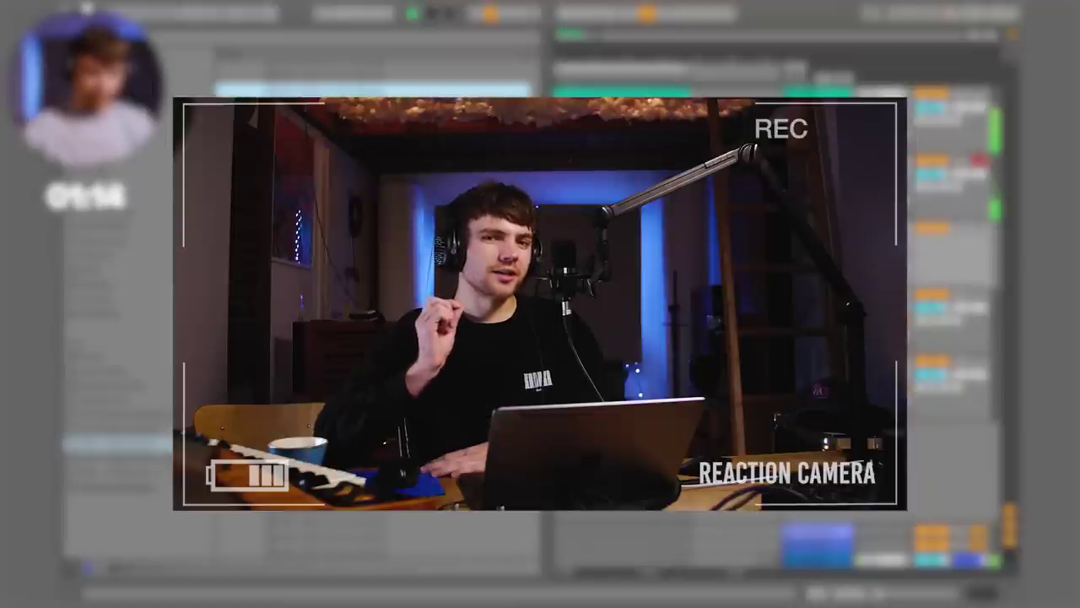
key("Down")
key("Down")
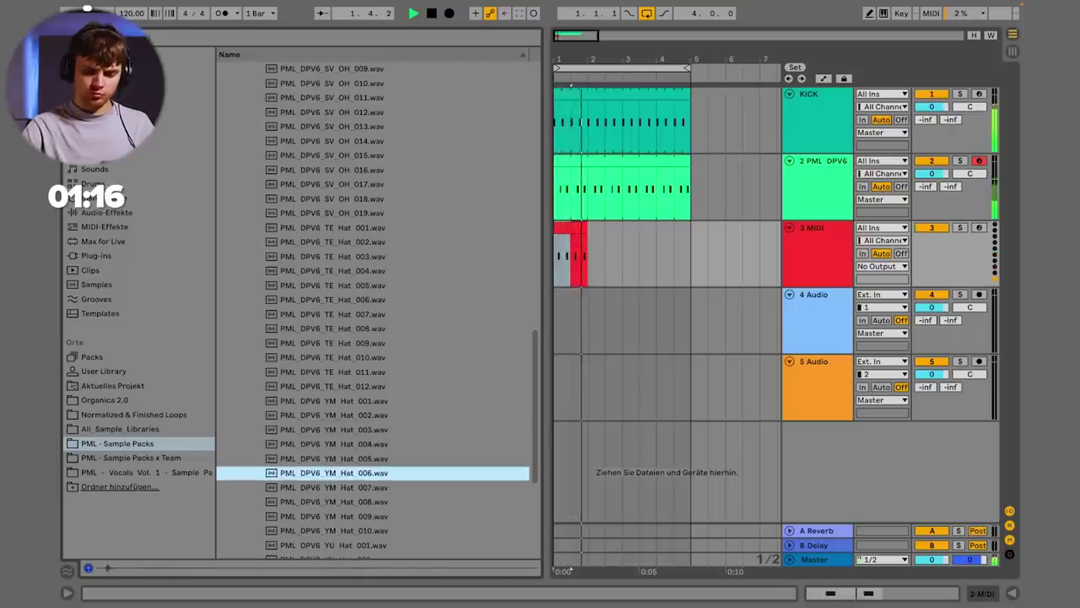
key("Left")
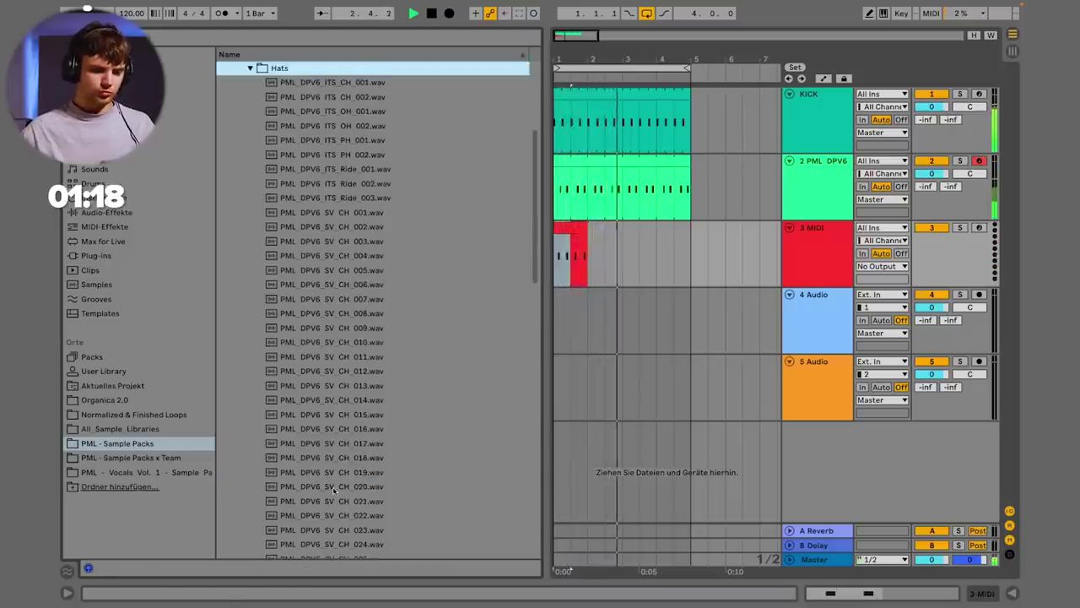
scroll(333, 489, "down", 10)
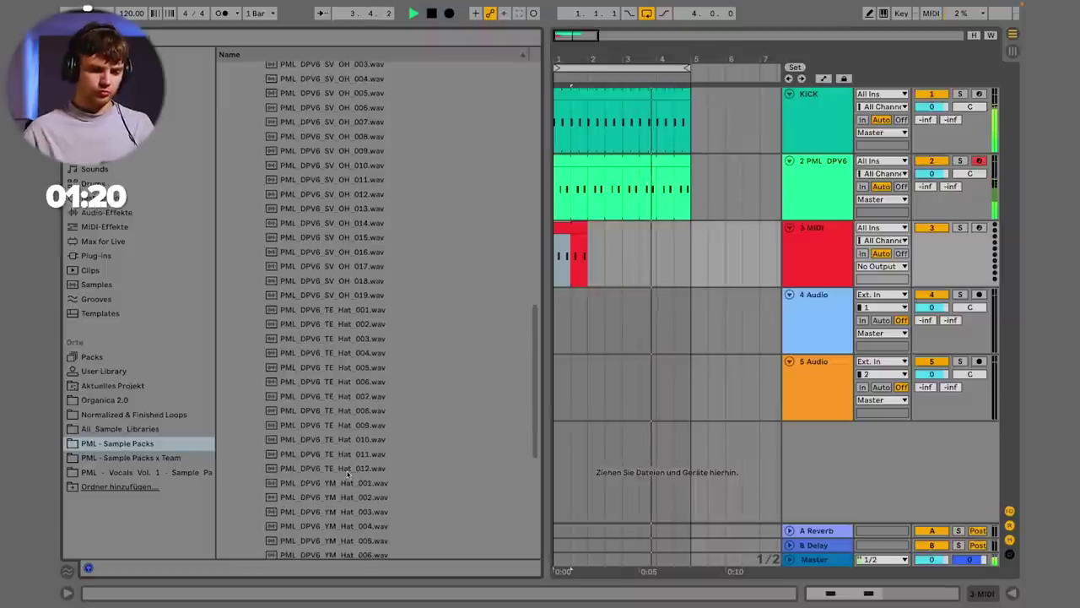
scroll(348, 475, "down", 3)
left_click(347, 472)
left_click(346, 429)
left_click(345, 400)
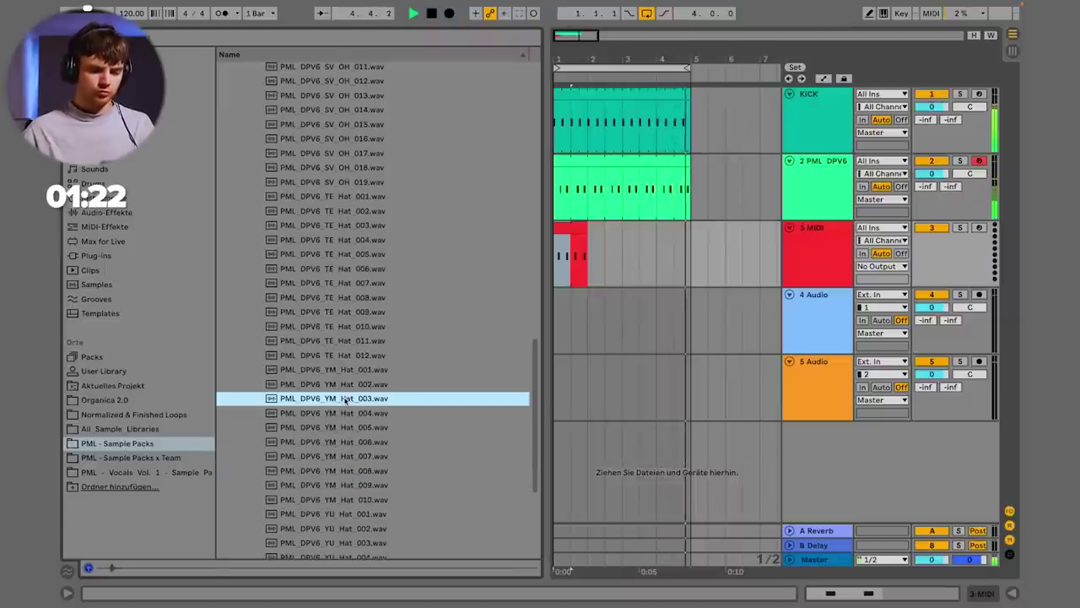
key("Down")
key("Up")
Step: Load the PML_DPV6_YM_Hat_006.wav sample onto the new MIDI track
left_click(349, 386)
left_click(347, 442)
double_click(347, 442)
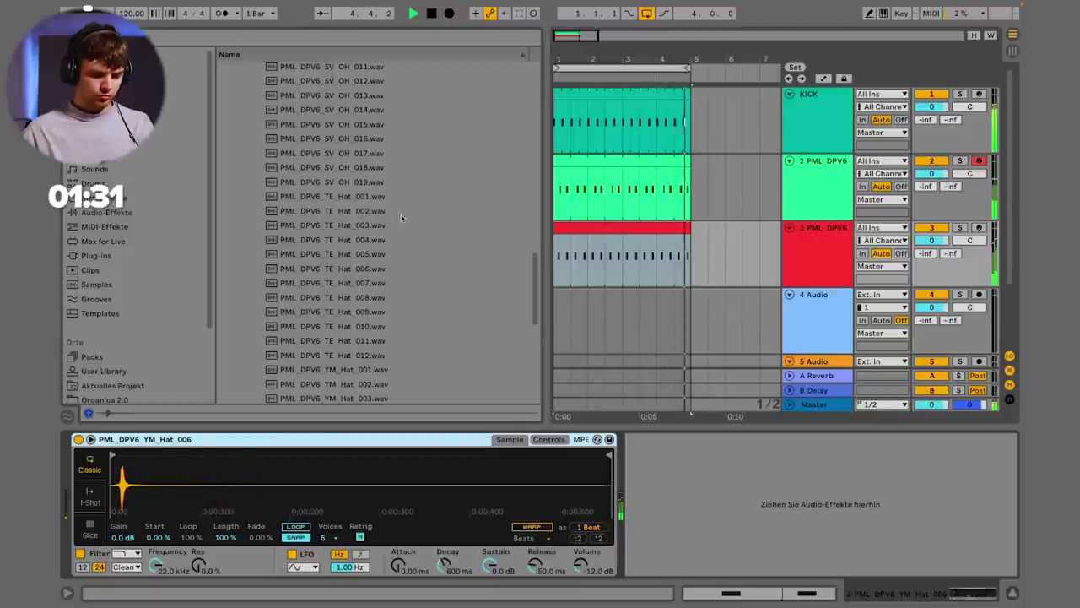
Step: Close the Hats folder and search the PML sample packs for "ride"
scroll(401, 218, "up", 10)
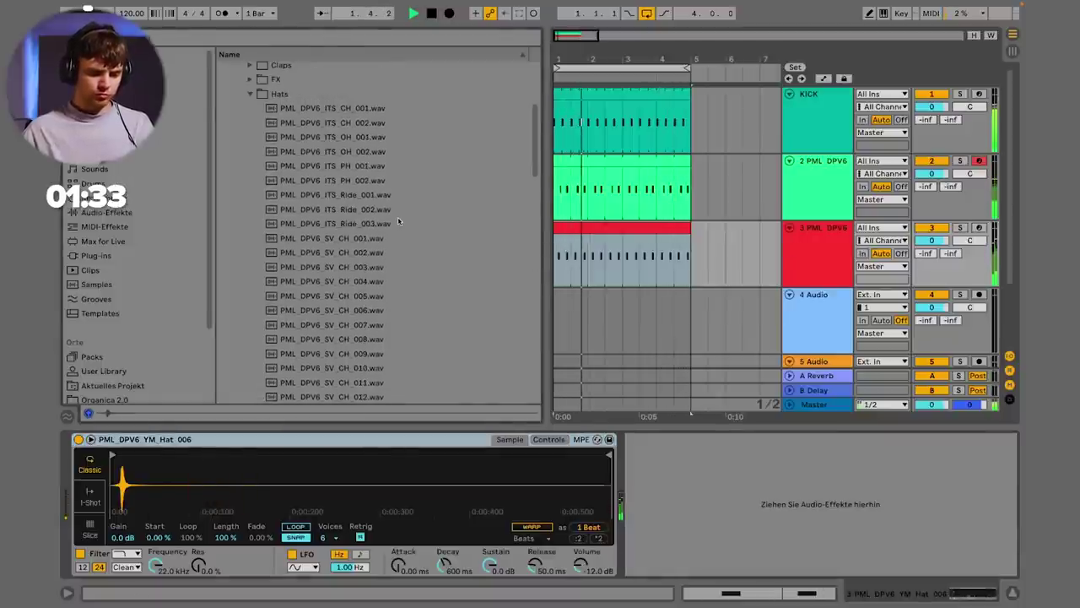
scroll(401, 221, "up", 2)
left_click(248, 118)
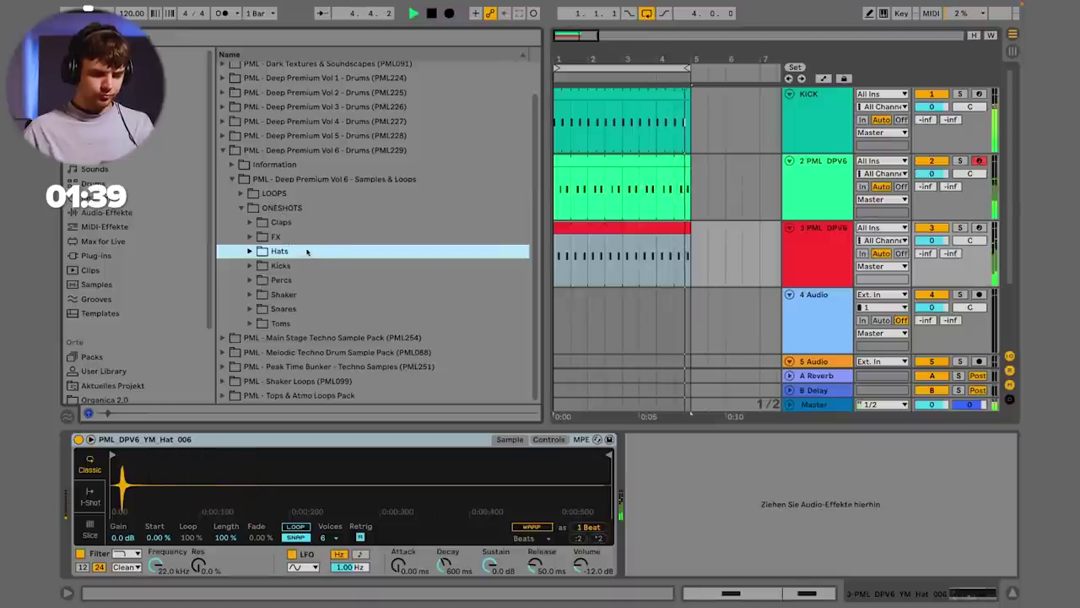
left_click(222, 40)
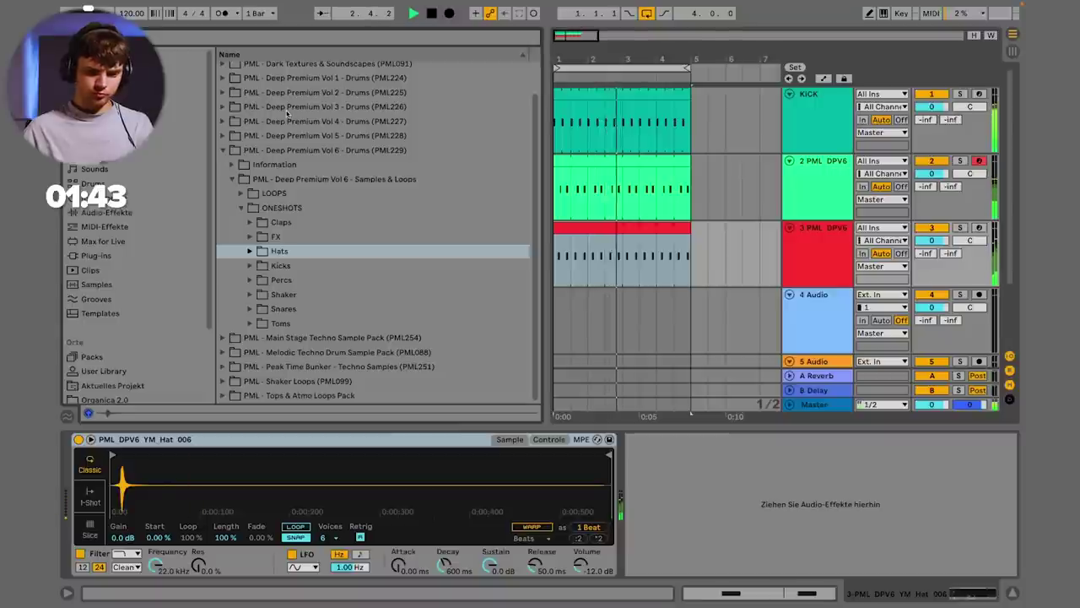
type("ride")
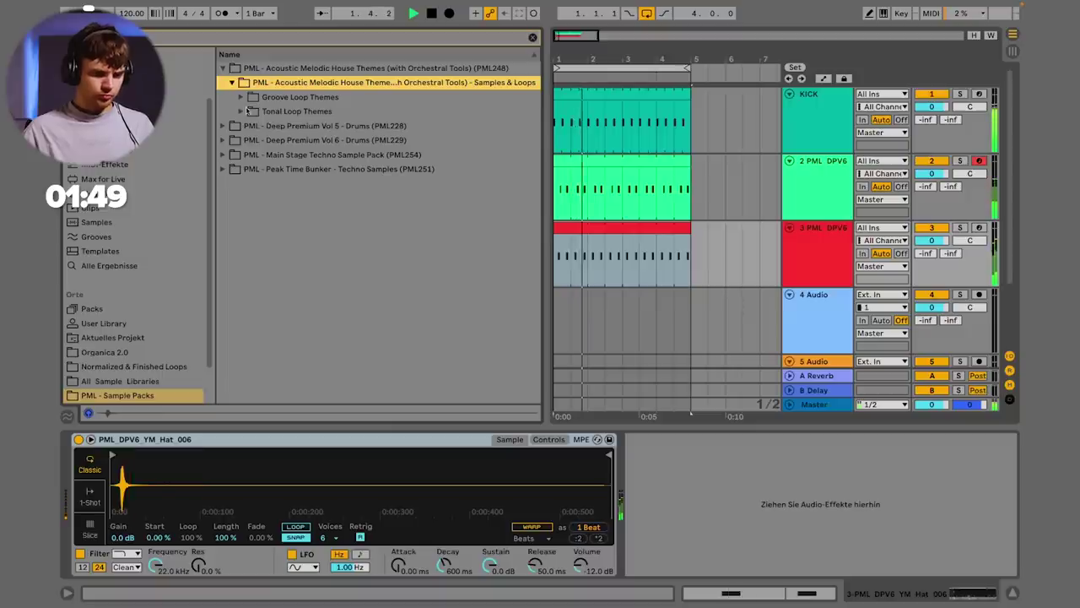
Step: Audition loops in the Acoustic Melodic House pack's Mixed Textures folder, from TE_Loop_026 through TE_Loop_054
left_click(242, 110)
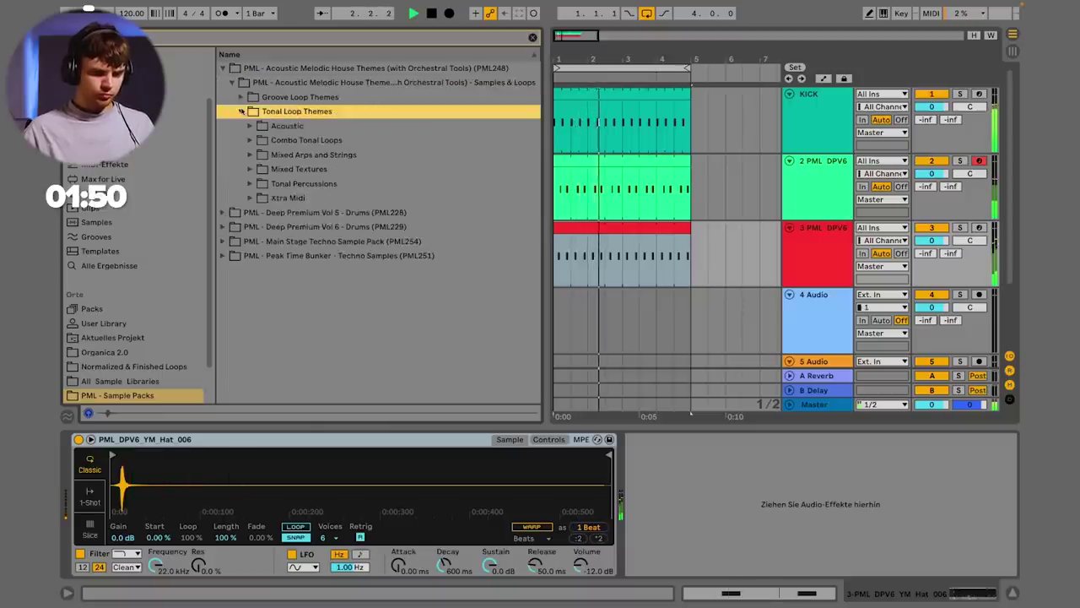
left_click(250, 168)
left_click(339, 269)
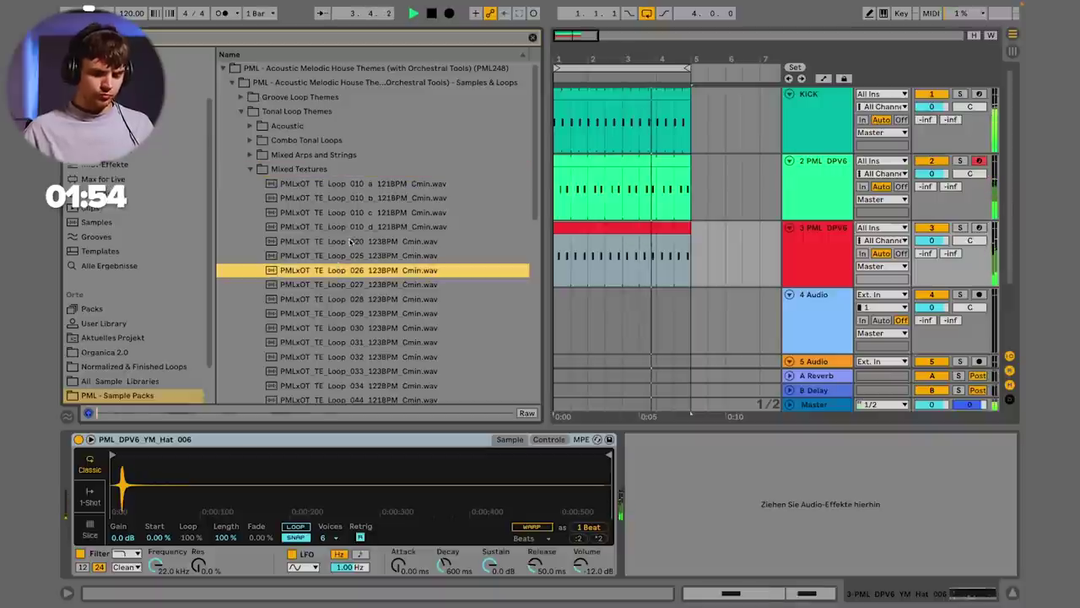
left_click(367, 297)
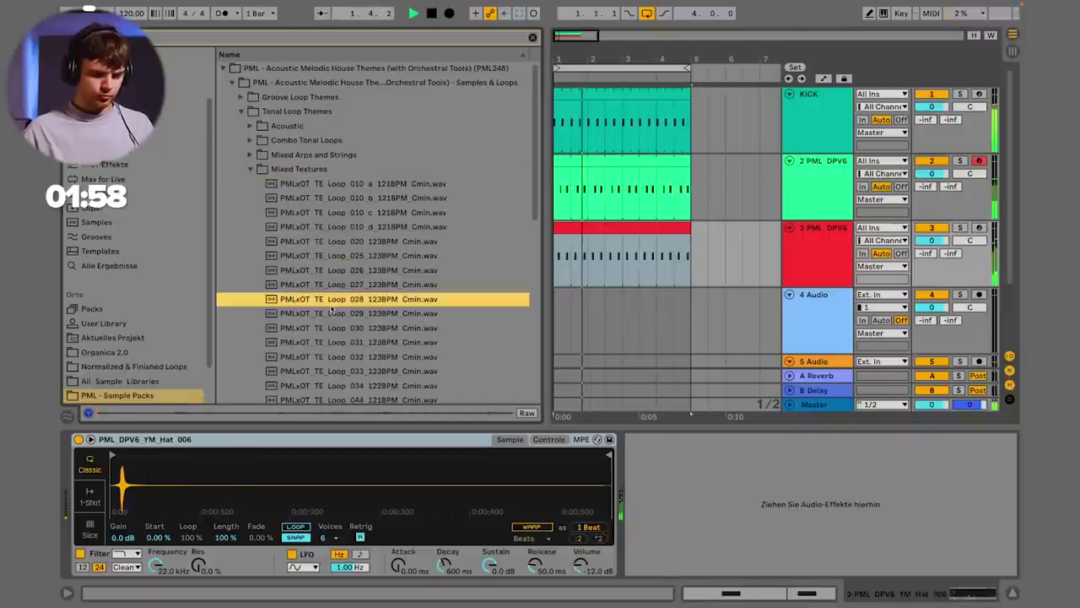
scroll(370, 309, "down", 1)
left_click(374, 316)
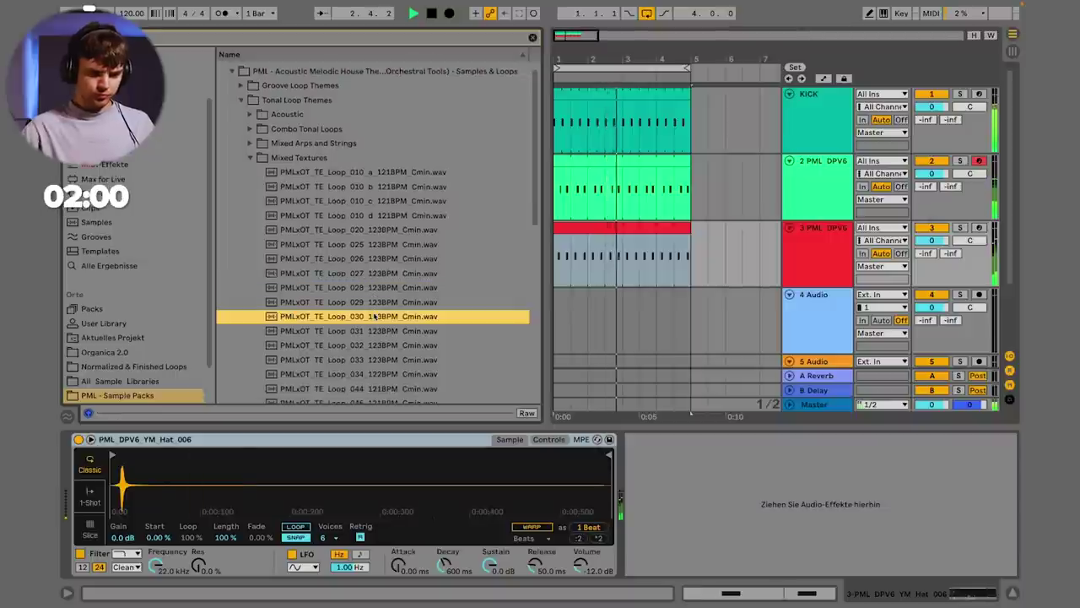
scroll(369, 313, "down", 2)
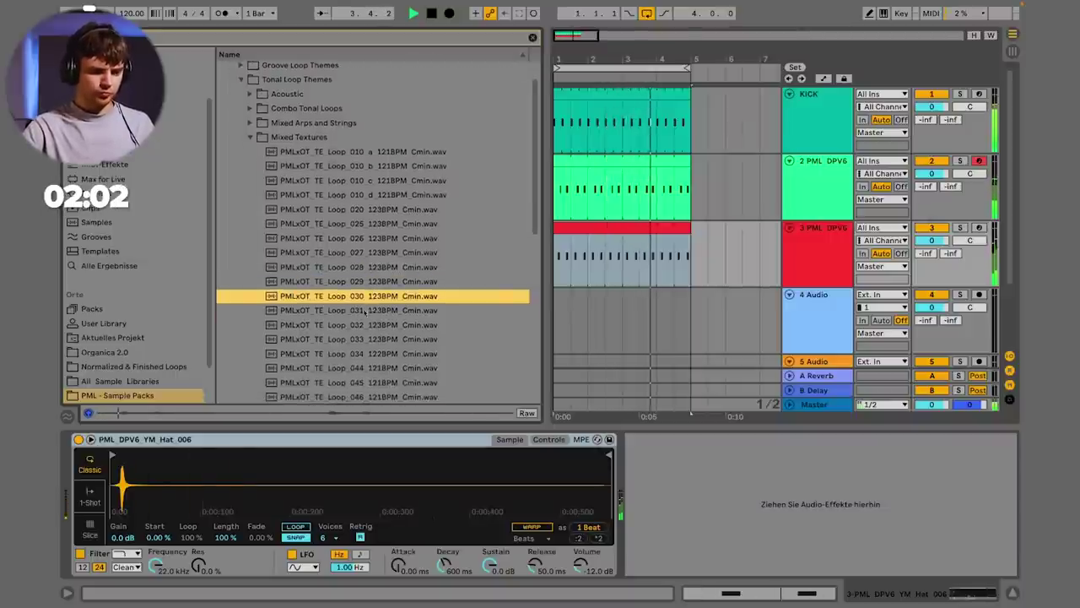
left_click(358, 325)
scroll(359, 325, "down", 2)
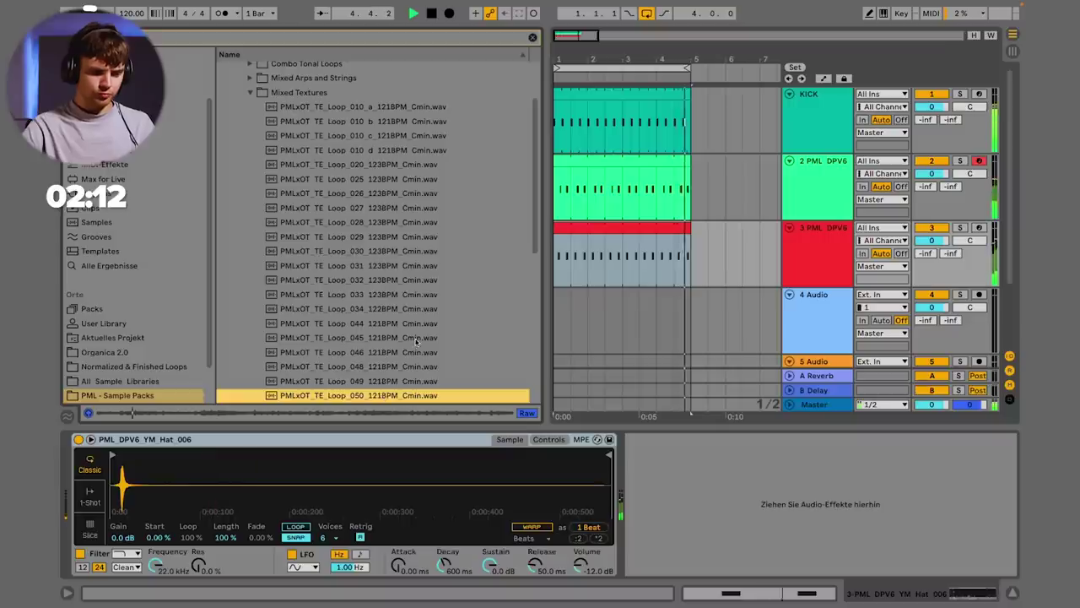
scroll(413, 253, "down", 2)
left_click(414, 349)
left_click(407, 367)
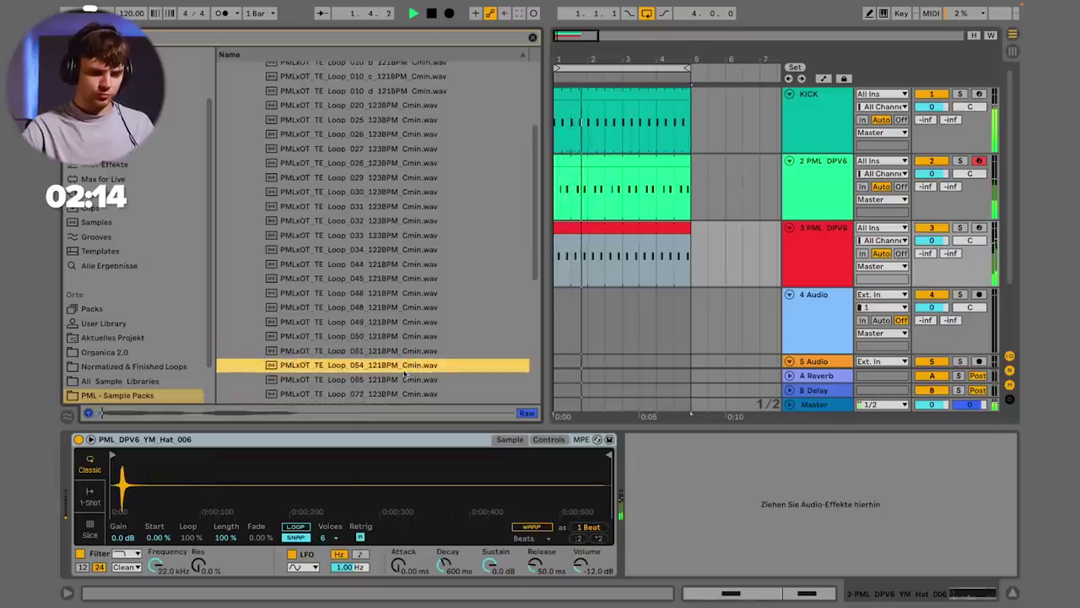
Step: Audition PMLxOT_TE_Loop_055_121BPM_Cmin.wav and place it at bar 1 of the fourth track
scroll(397, 363, "down", 1)
left_click(391, 355)
left_click_drag(391, 356, 556, 314)
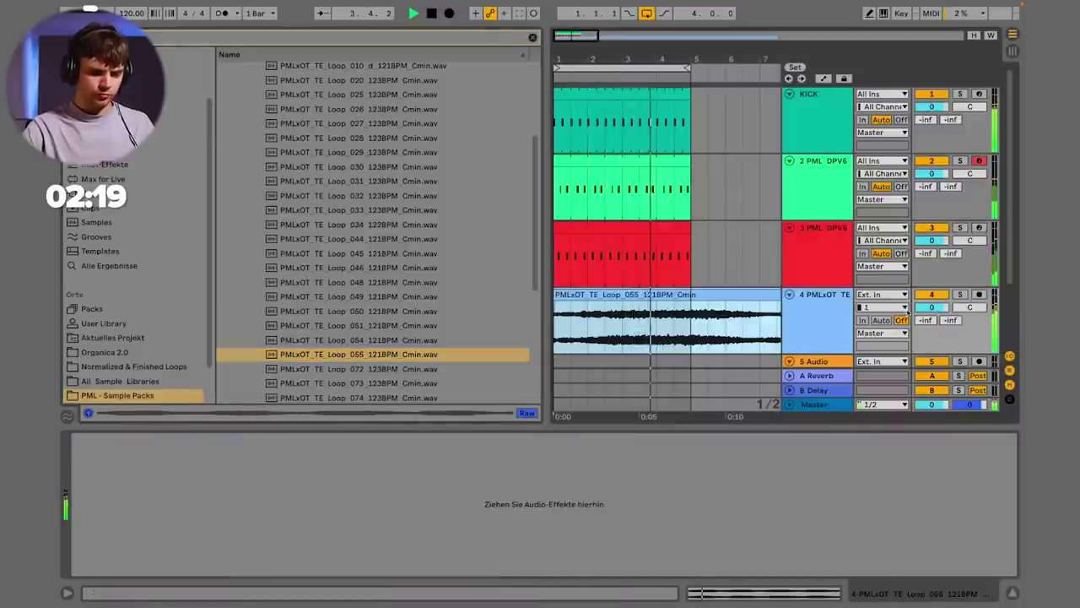
Step: Lower the texture loop track's volume to about -15.9 dB and show its empty device chain
left_click_drag(932, 307, 931, 321)
double_click(568, 294)
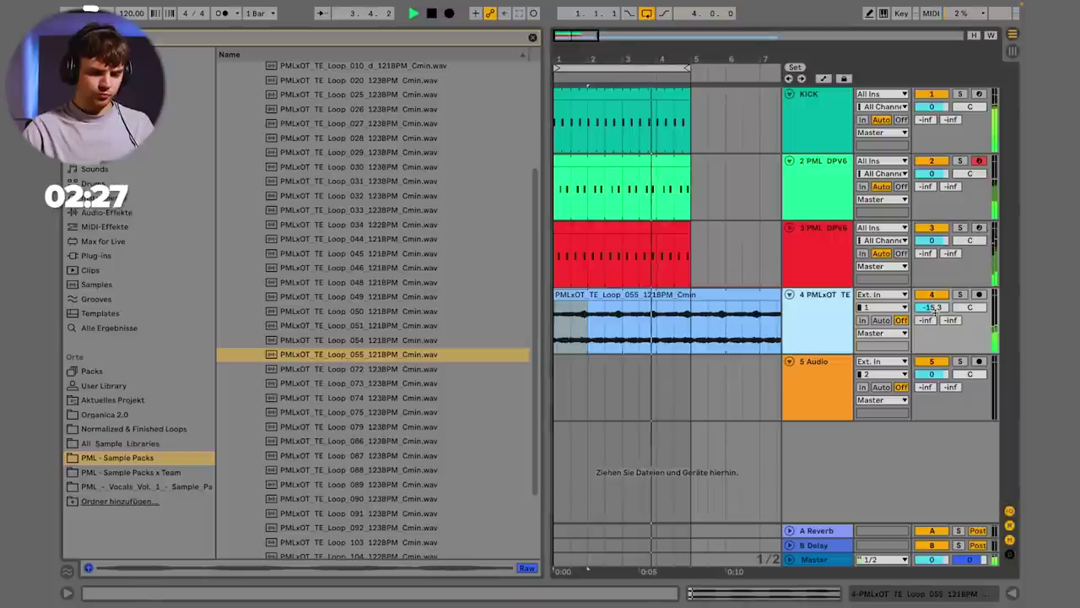
double_click(817, 328)
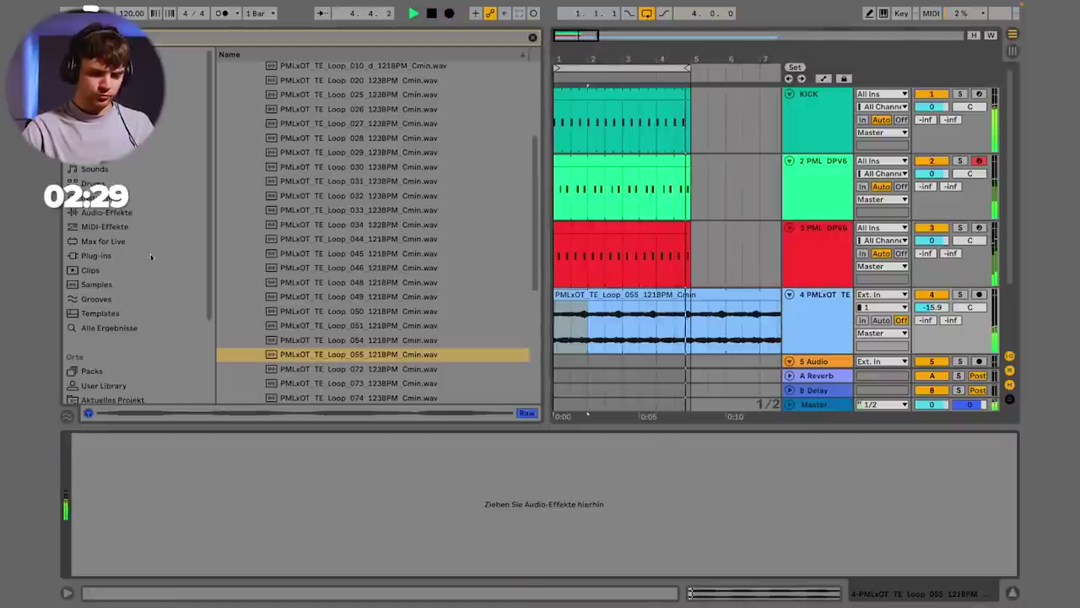
Step: Insert a MIDI track below the texture loop track and load the u-he Diva synth plug-in on it
key("ctrl+shift+t")
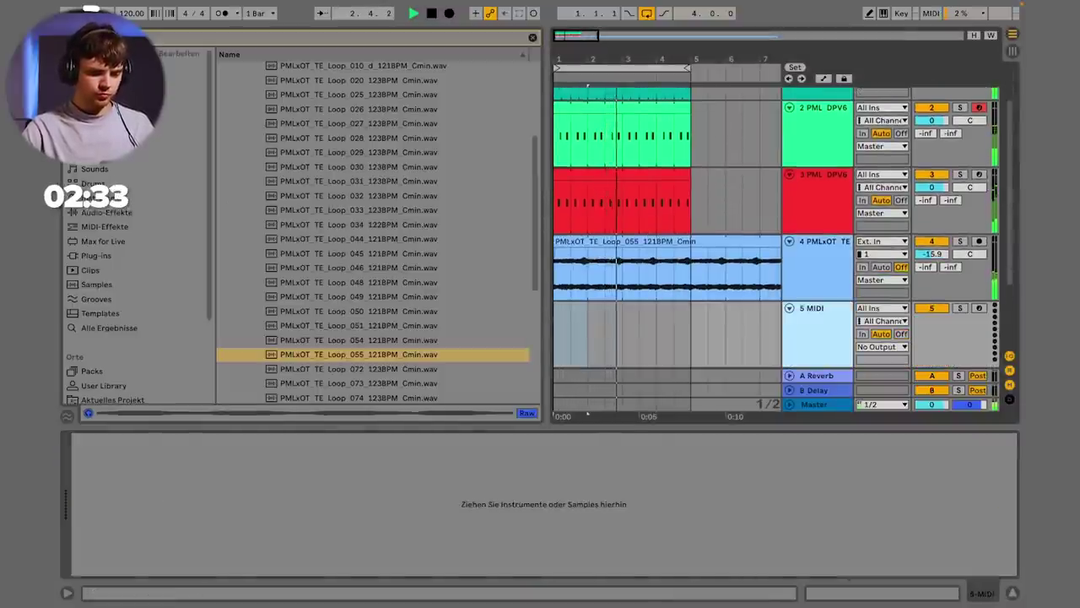
type("diva")
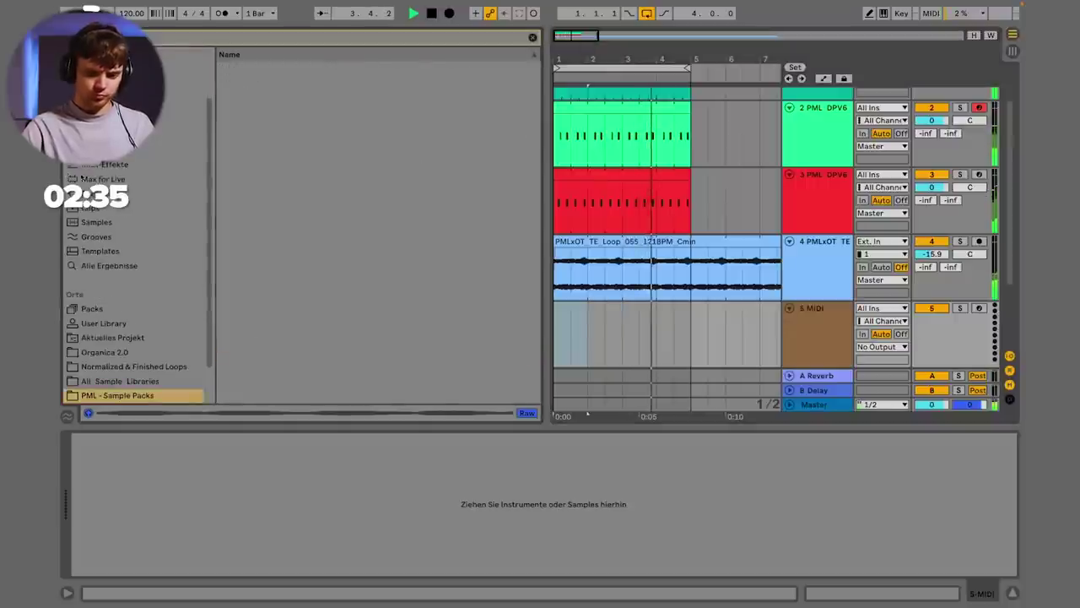
left_click(92, 195)
left_click(234, 84)
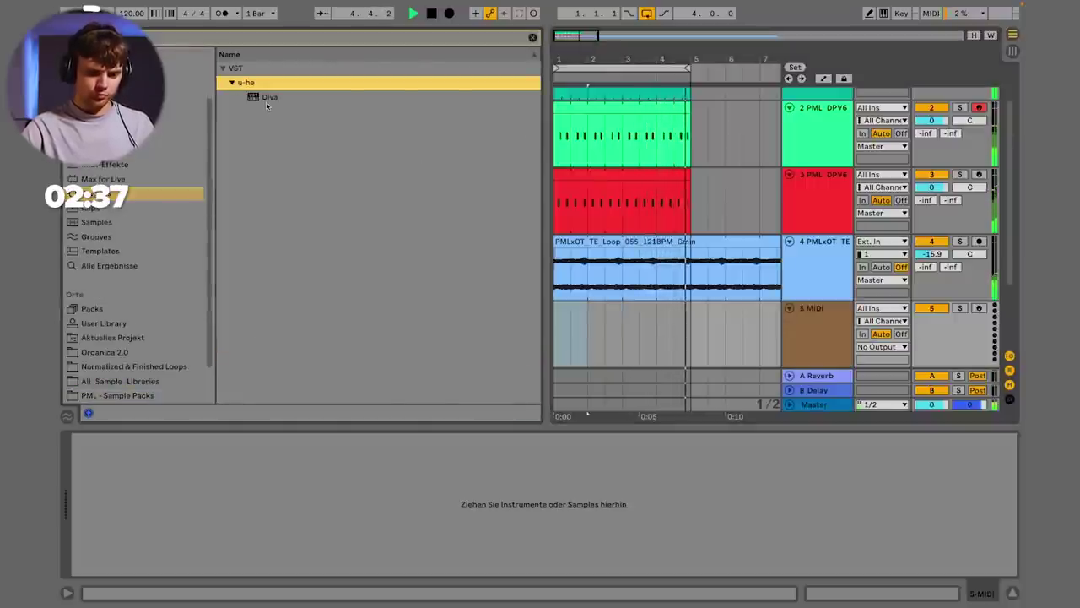
double_click(269, 98)
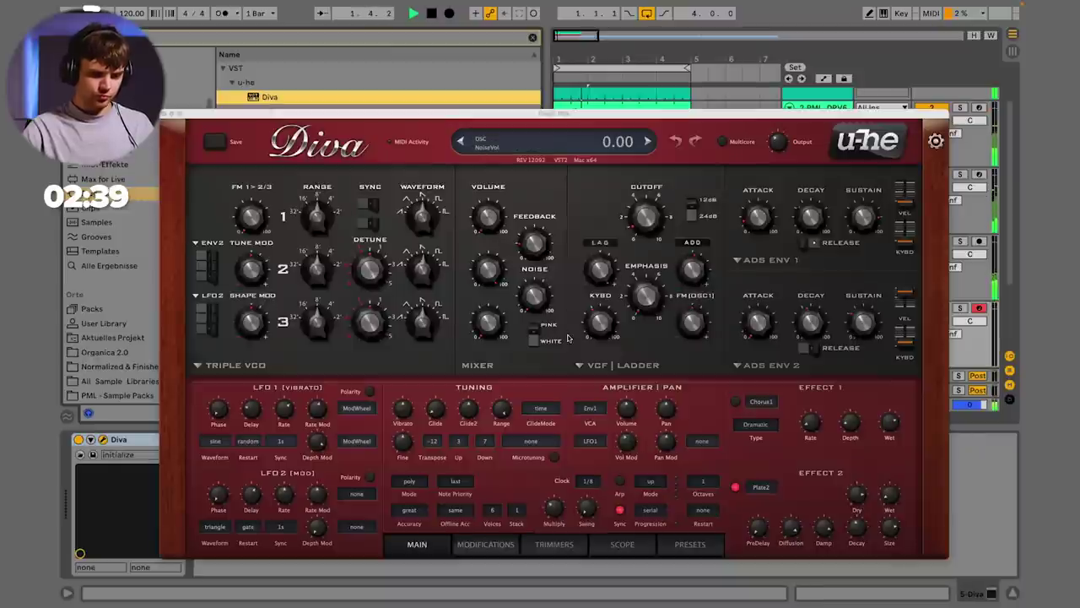
Step: Audition Diva's User bass presets BTD_BS_FMSub, Just_SUB, ThiccSub, Shwaw and Roller
left_click(689, 543)
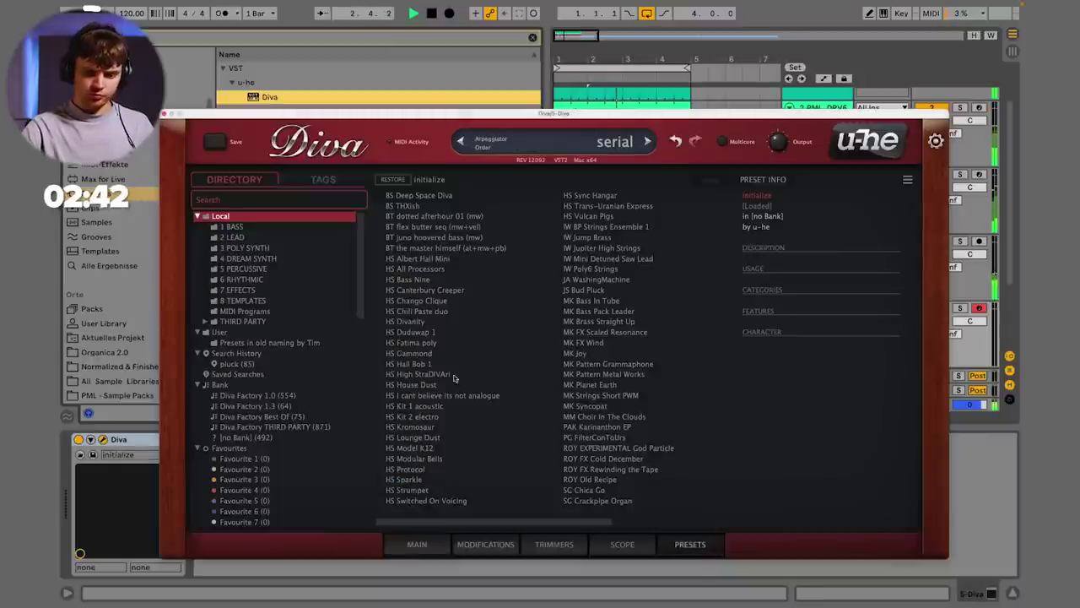
left_click(221, 333)
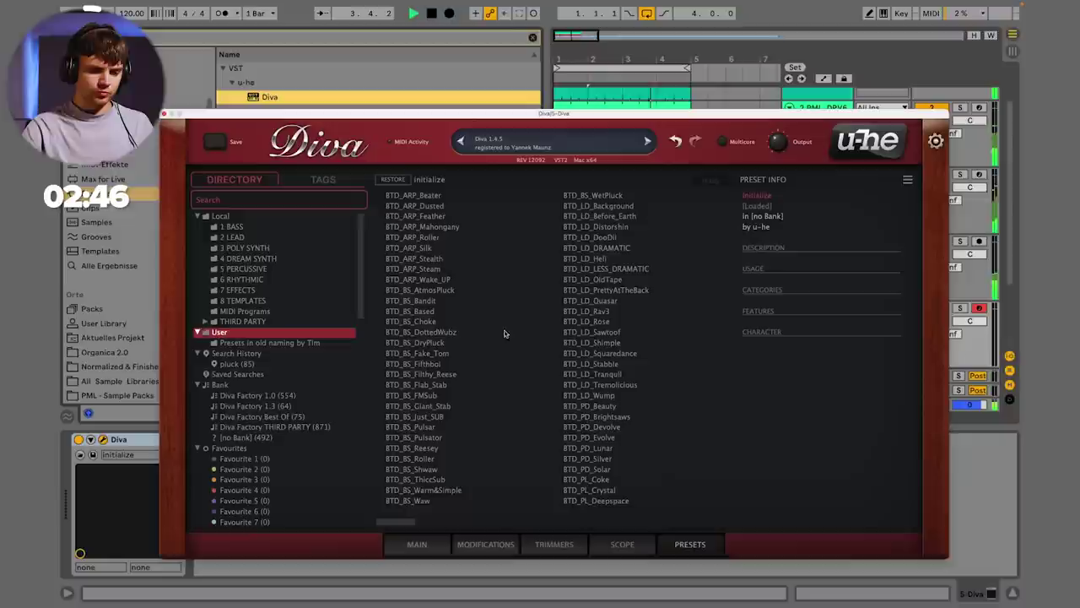
left_click(430, 394)
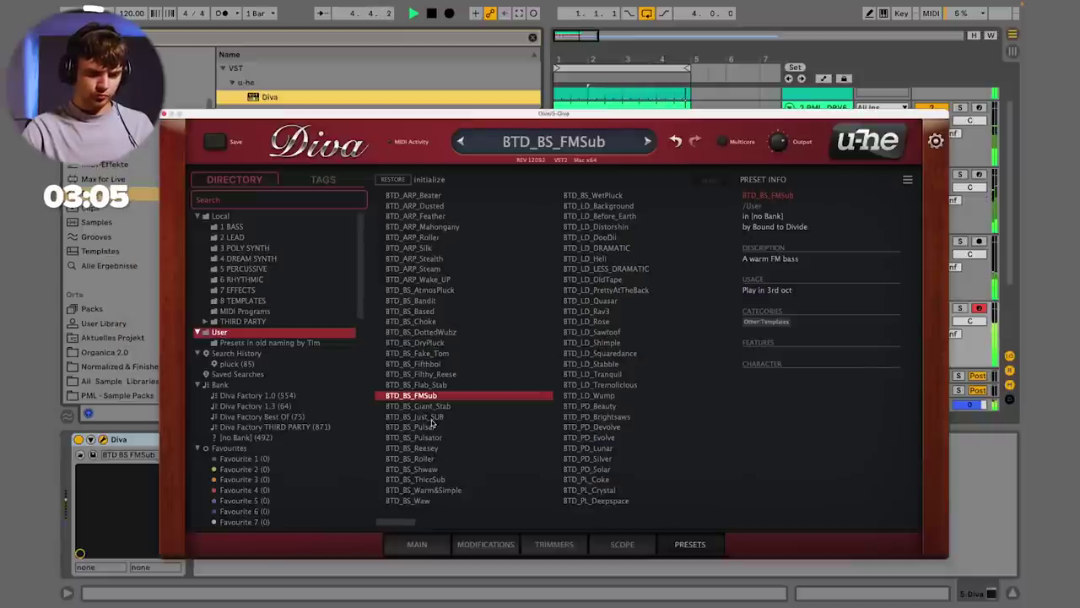
left_click(430, 417)
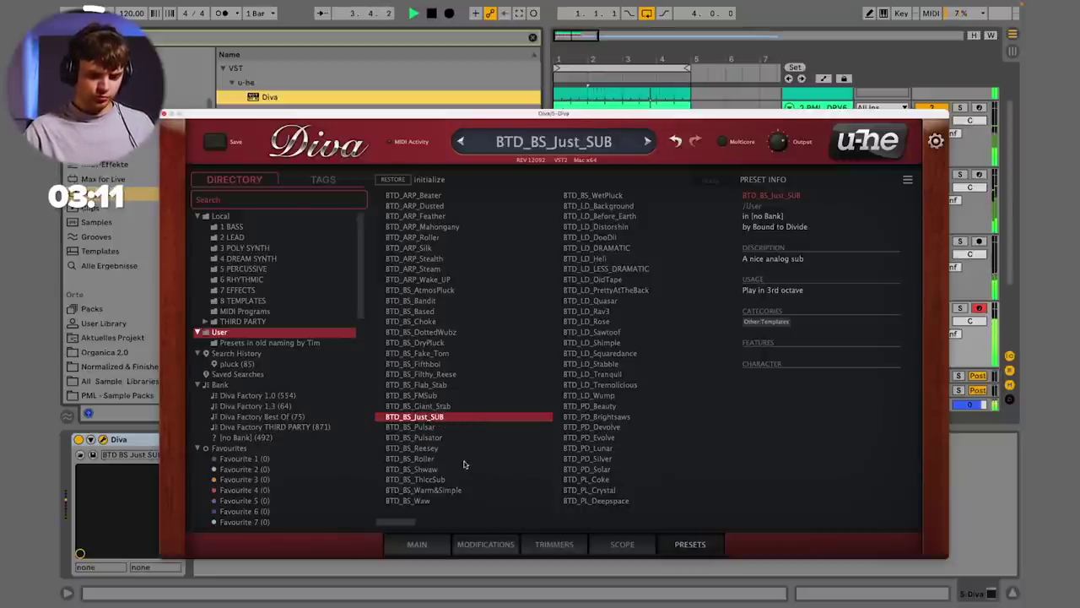
left_click(500, 393)
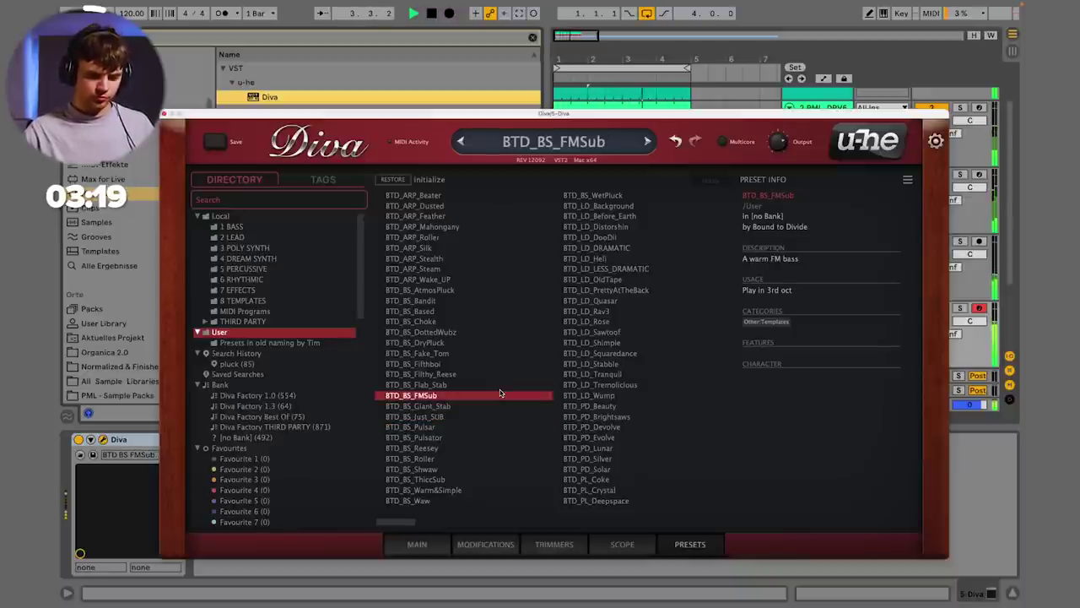
left_click(428, 480)
left_click(427, 469)
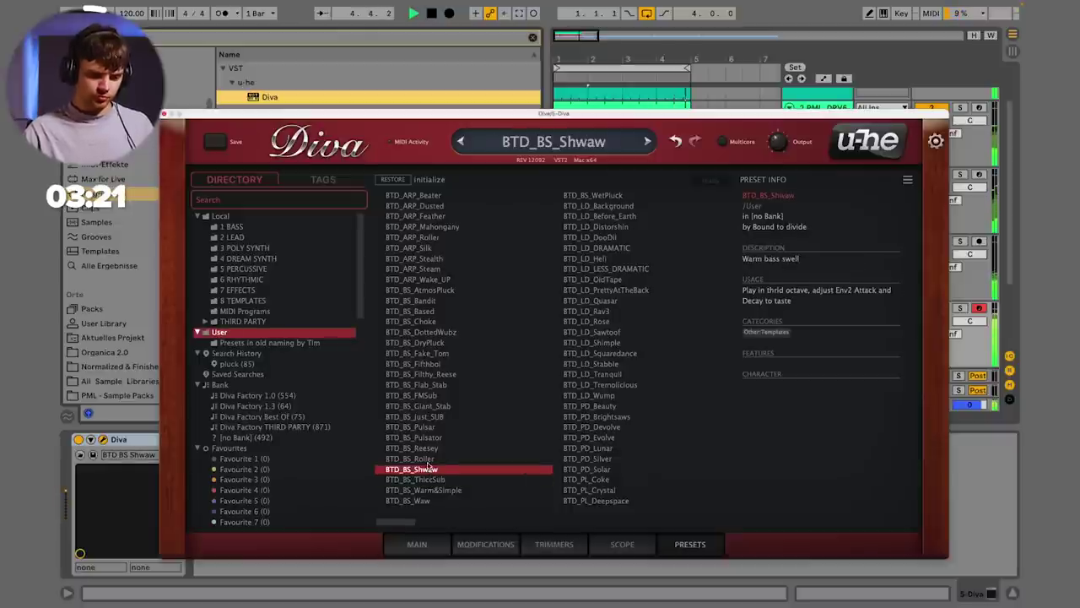
left_click(428, 459)
Step: Browse further through Diva's User presets, try PML DMT BS Station and load PML DMT BS Velcro
scroll(427, 463, "down", 5)
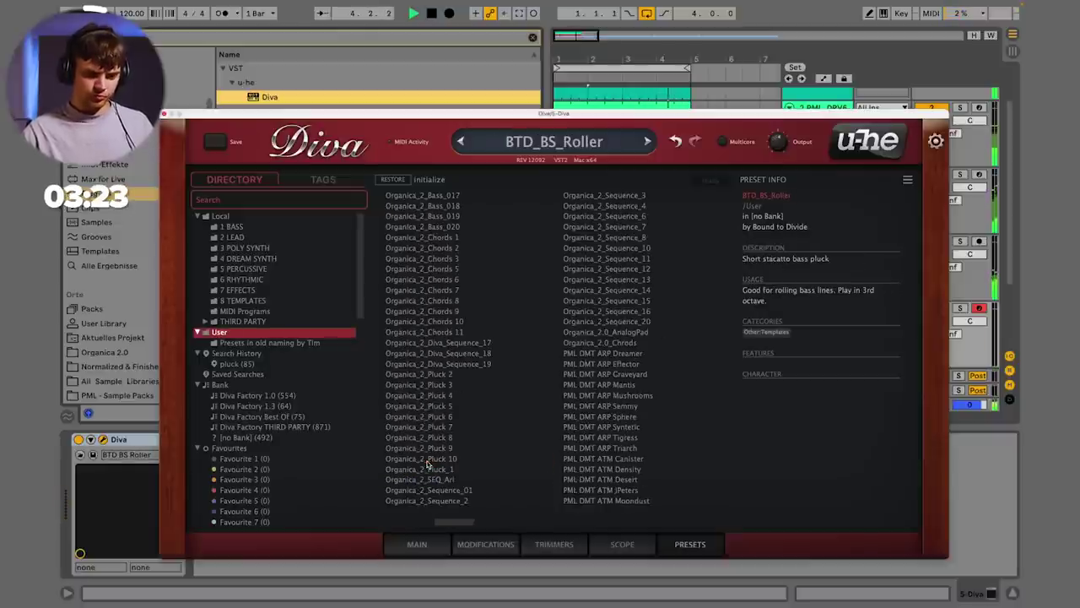
left_click_drag(427, 525, 473, 519)
left_click(427, 397)
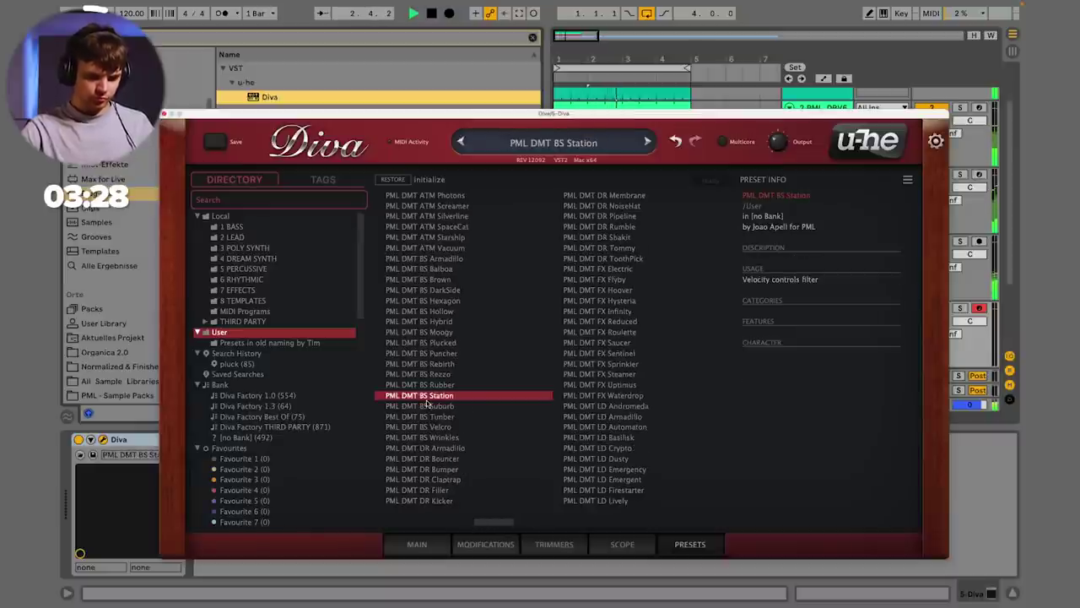
left_click(437, 427)
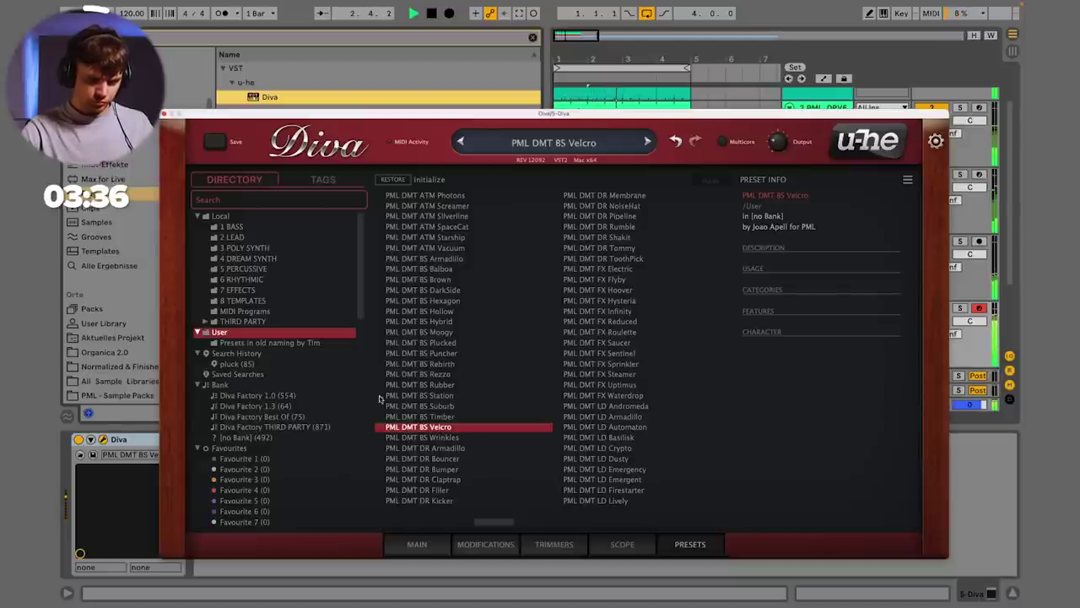
Step: Close the synth window and record a four-bar bass line of C2, F1 and G#1 on the Diva track
left_click(164, 115)
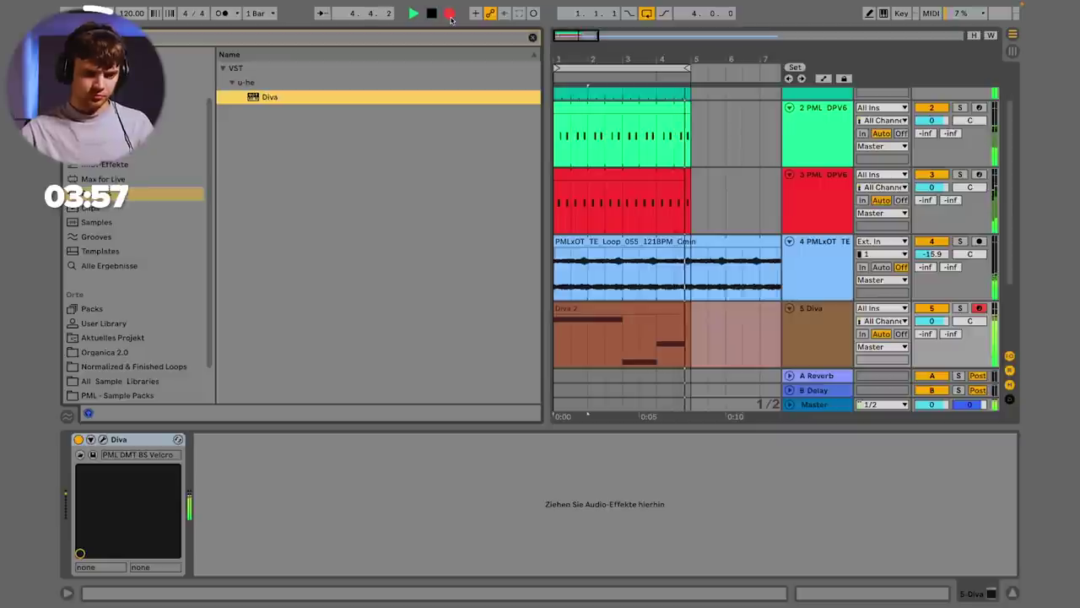
left_click(450, 15)
key("space")
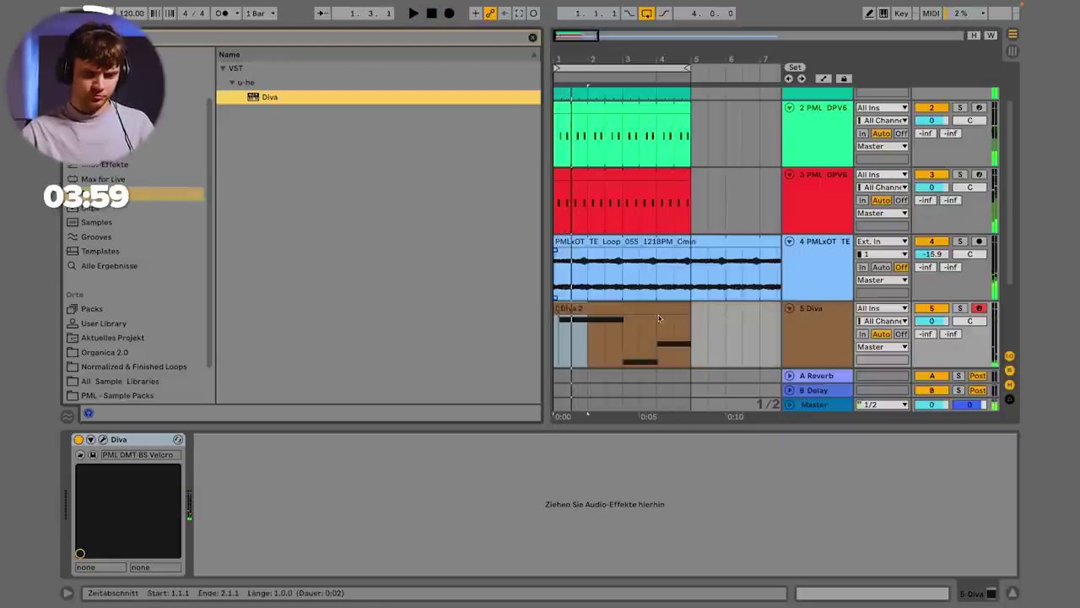
Step: Tighten the three recorded bass notes with Legato and quantization, and lower their velocities slightly
left_click(576, 308)
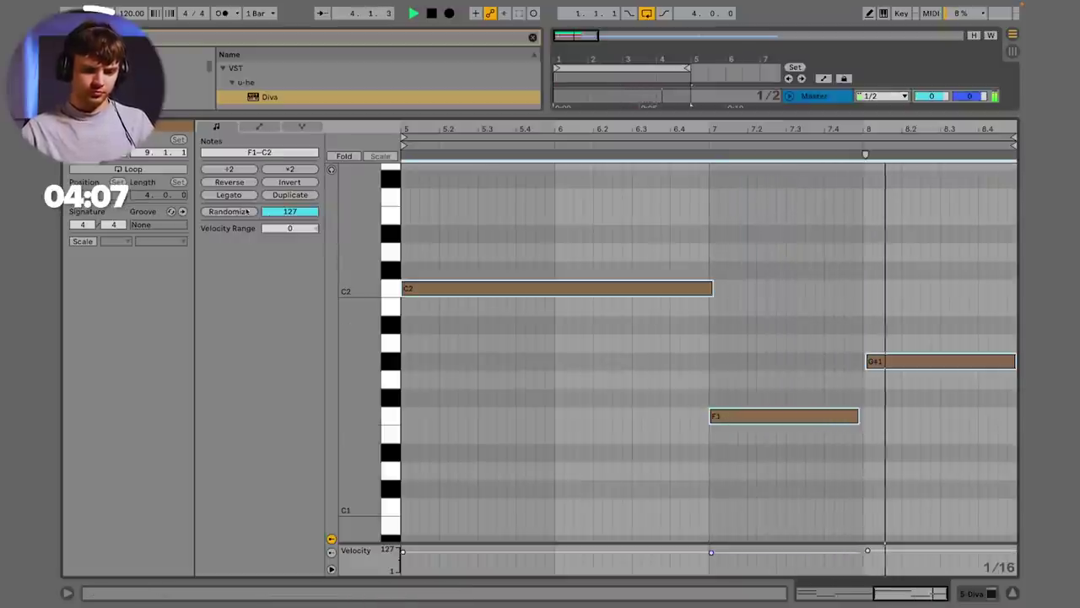
left_click(243, 196)
key("super+u")
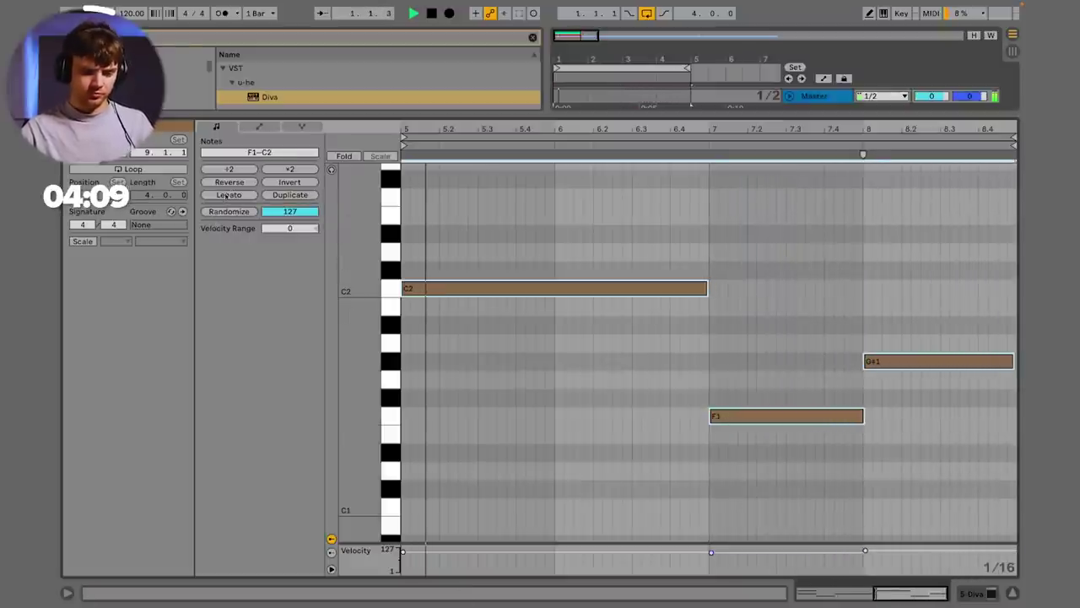
left_click_drag(837, 552, 835, 559)
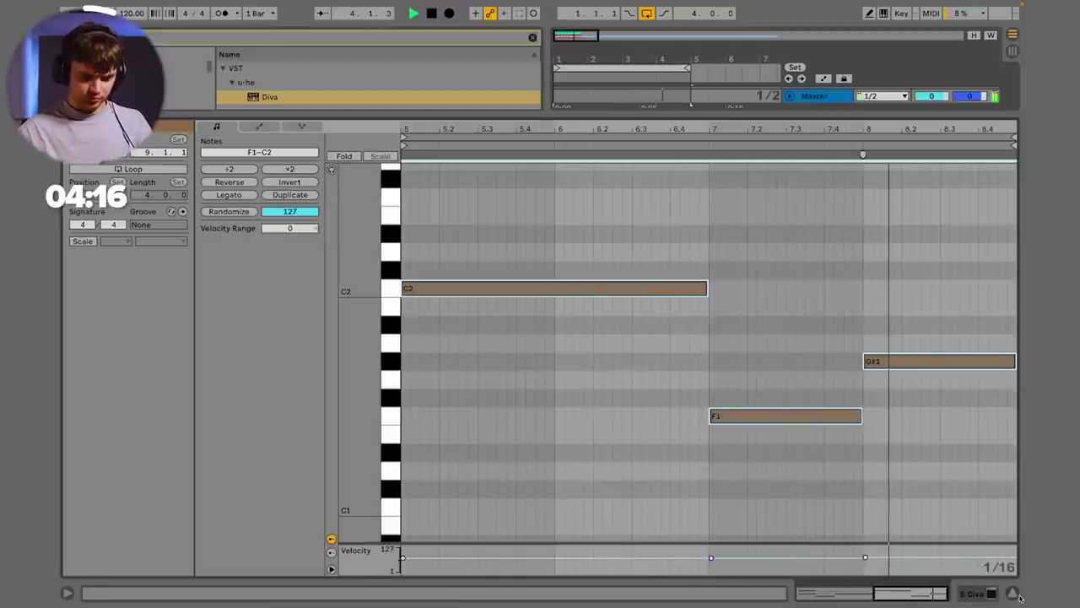
Step: Close the clip view, disarm the Diva bass track and lower its volume to about -6.7 dB
left_click(1012, 593)
left_click(946, 374)
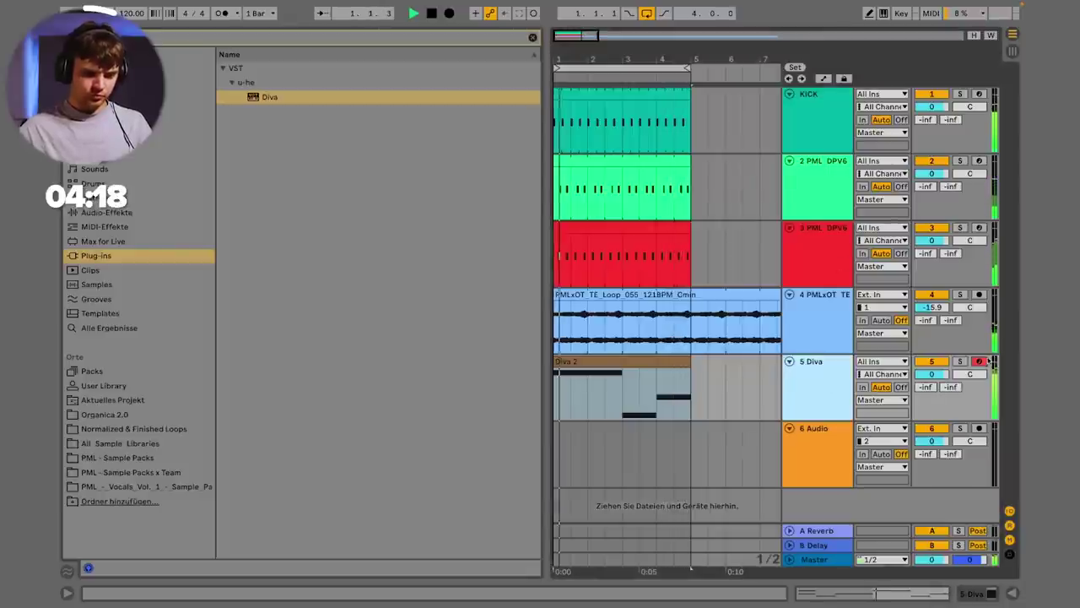
left_click_drag(946, 375, 946, 395)
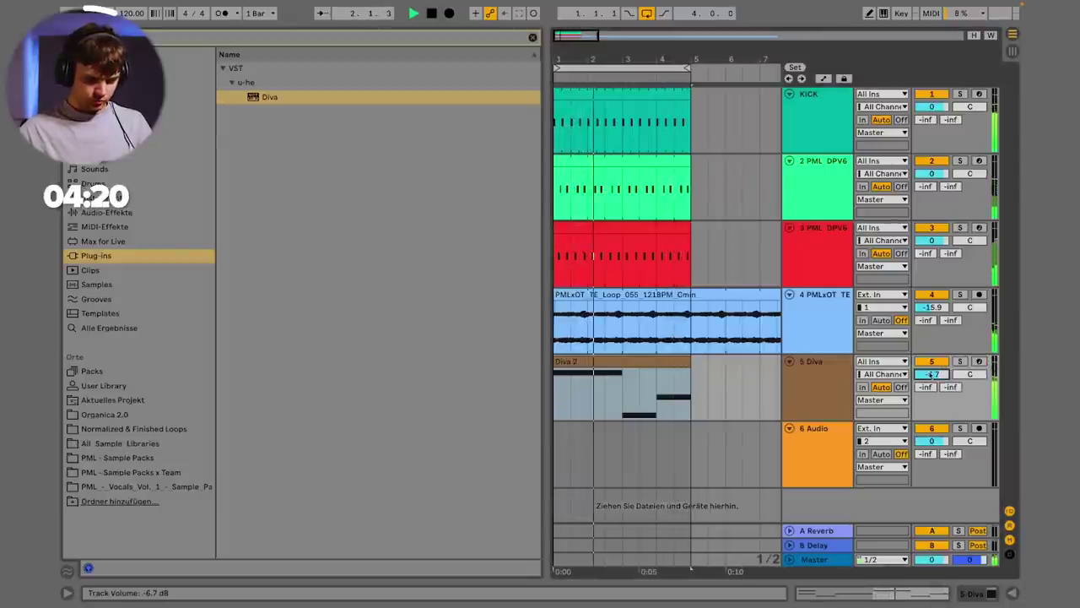
Step: Add EQ Eight after Diva on the bass track and low-pass it with band 8 at about 539 Hz
left_click(833, 383)
double_click(829, 381)
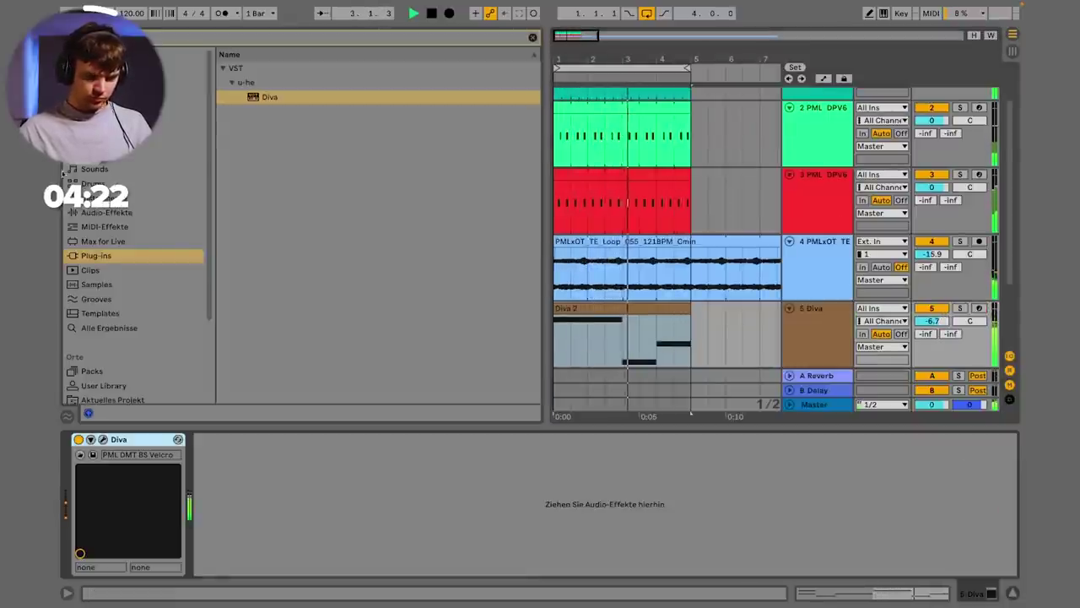
left_click(95, 212)
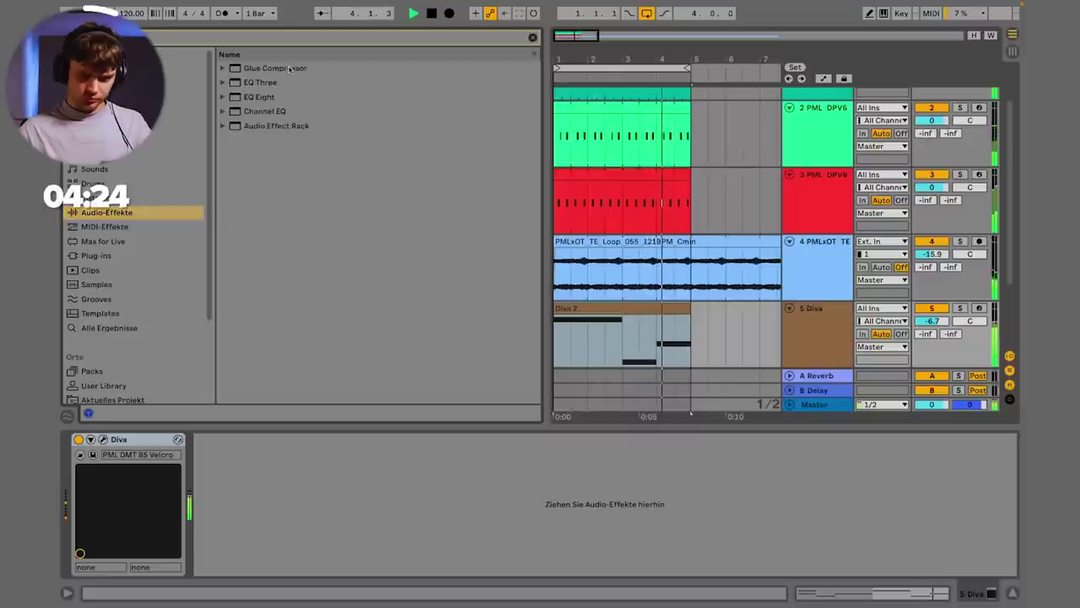
double_click(271, 97)
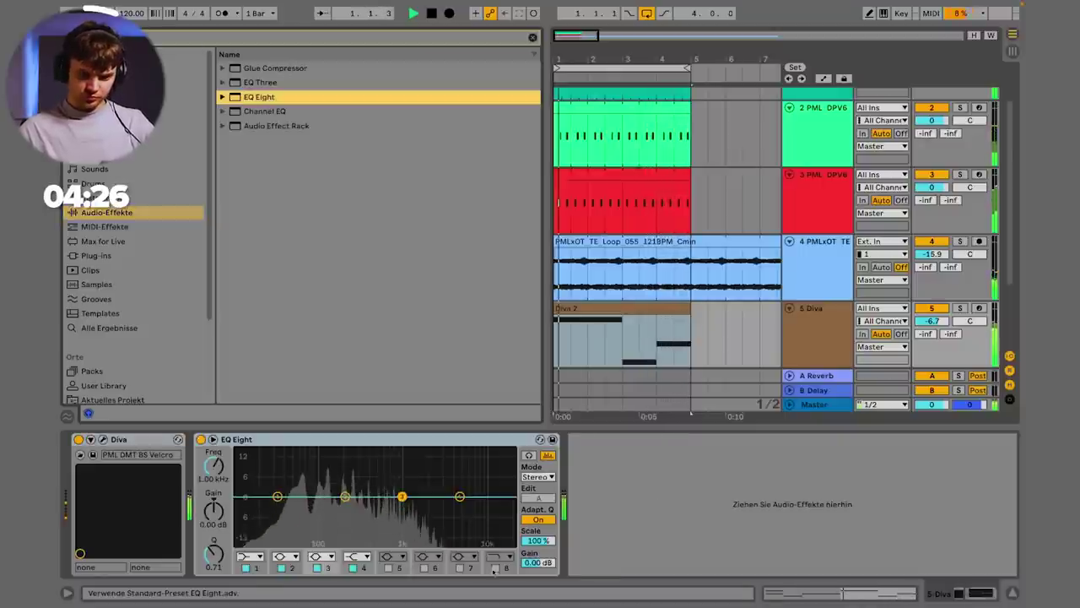
left_click_drag(487, 507, 380, 512)
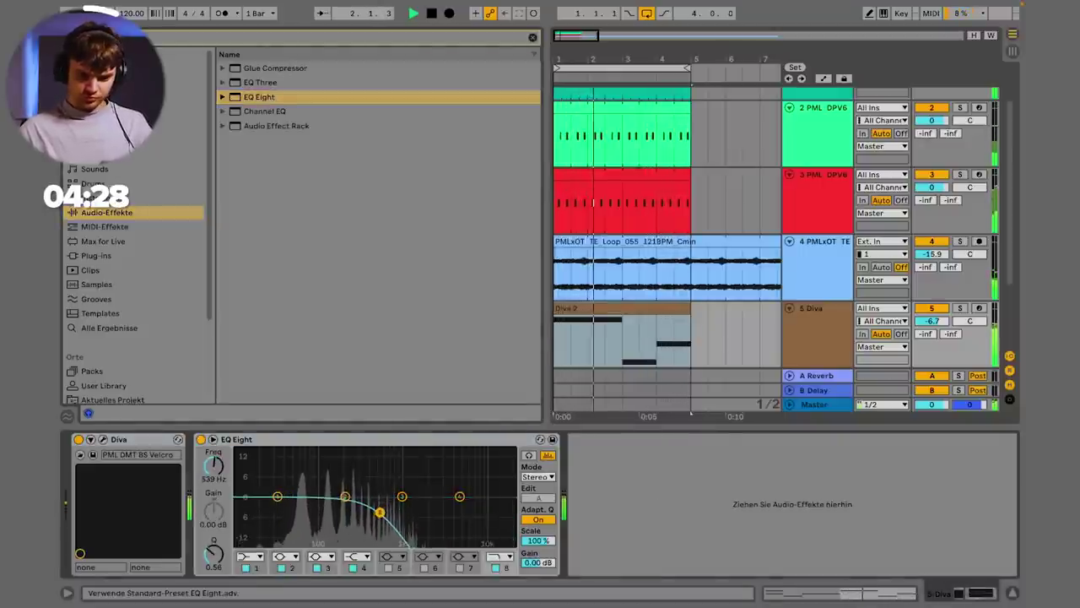
Step: Insert a MIDI track below the Diva bass track and extend the looped groove to eight bars
left_click(813, 349)
scroll(813, 338, "down", 2)
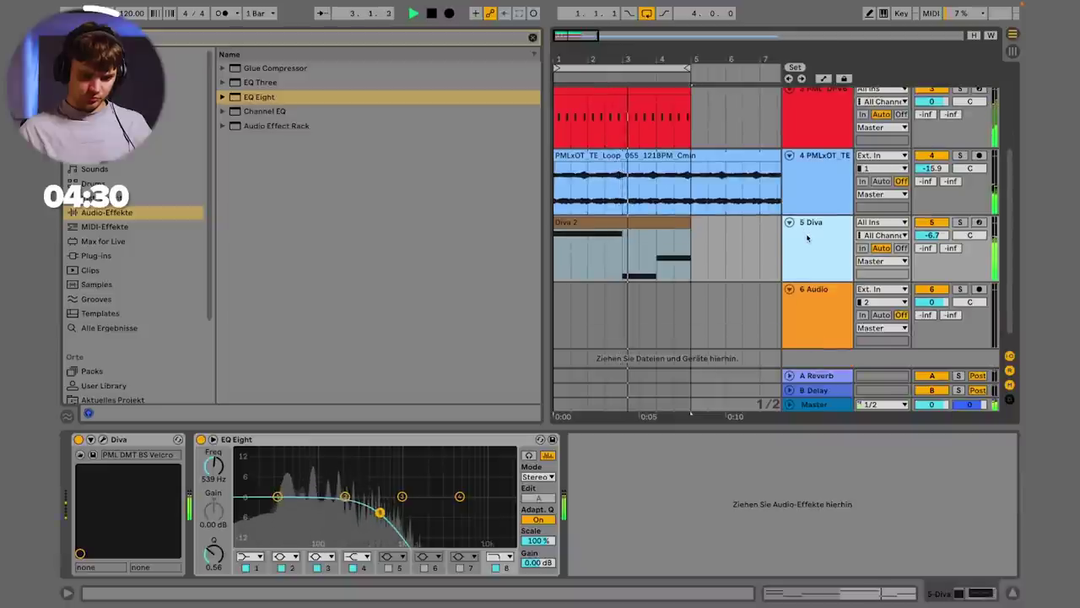
key("ctrl+shift+t")
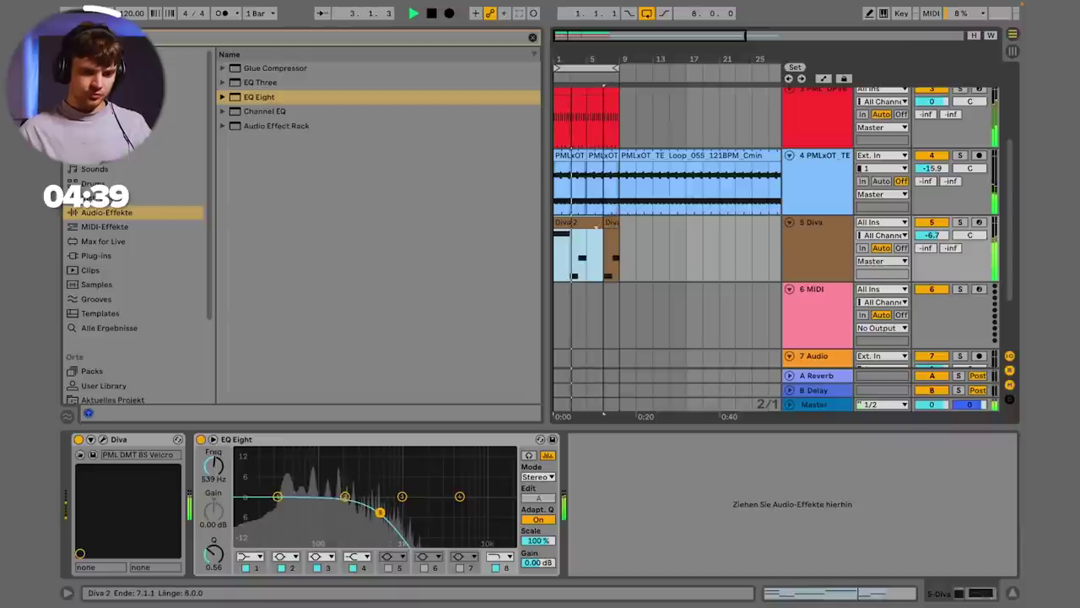
Step: Join the two bass clips into one eight-bar clip and copy it to bar 1 of the new MIDI track
double_click(589, 224)
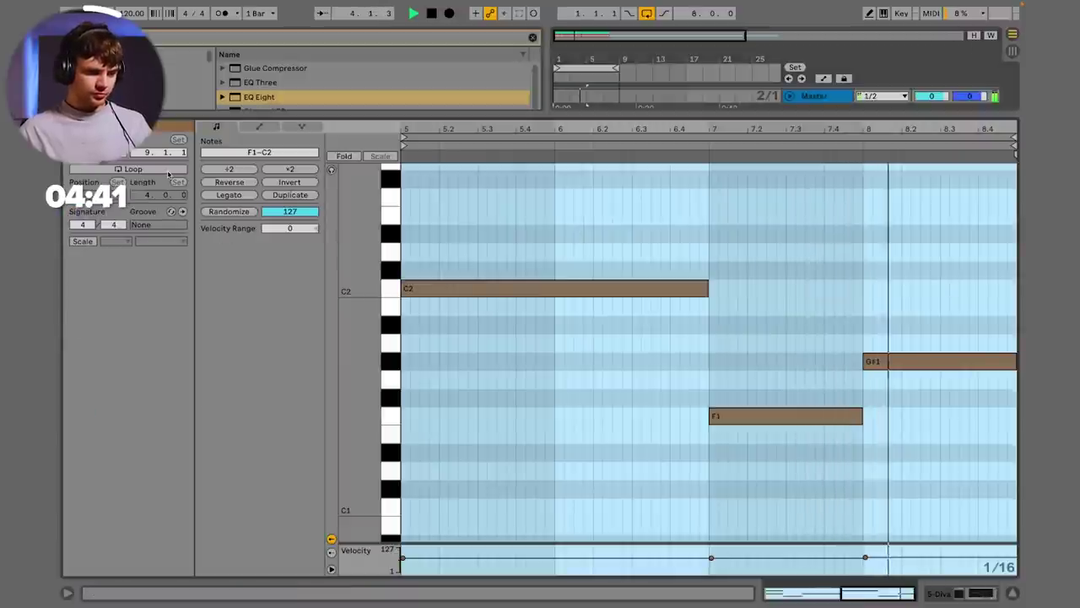
key("super+alt+l")
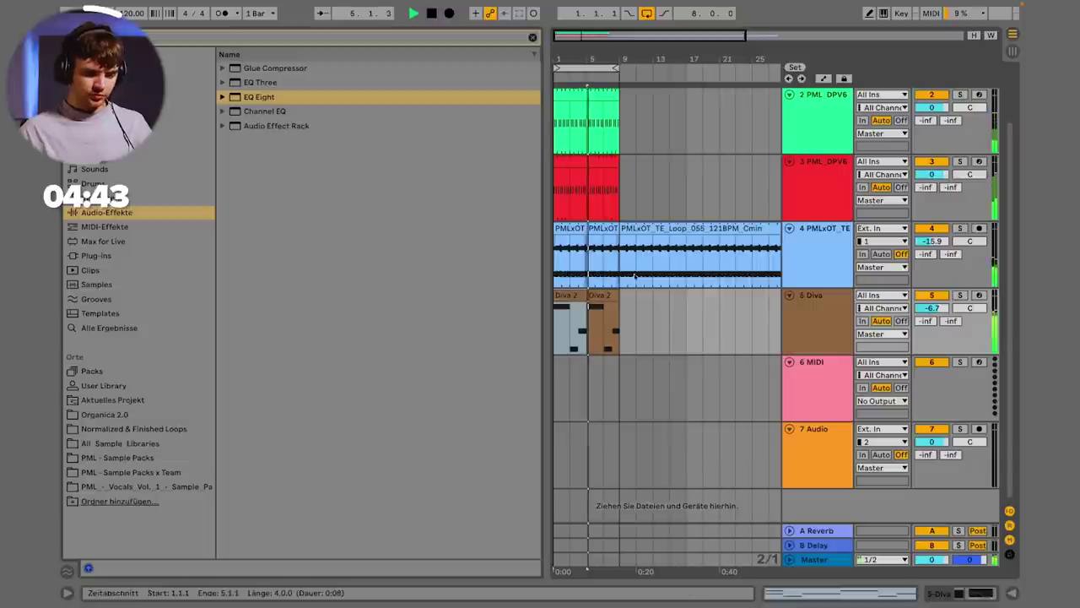
left_click_drag(586, 297, 595, 363)
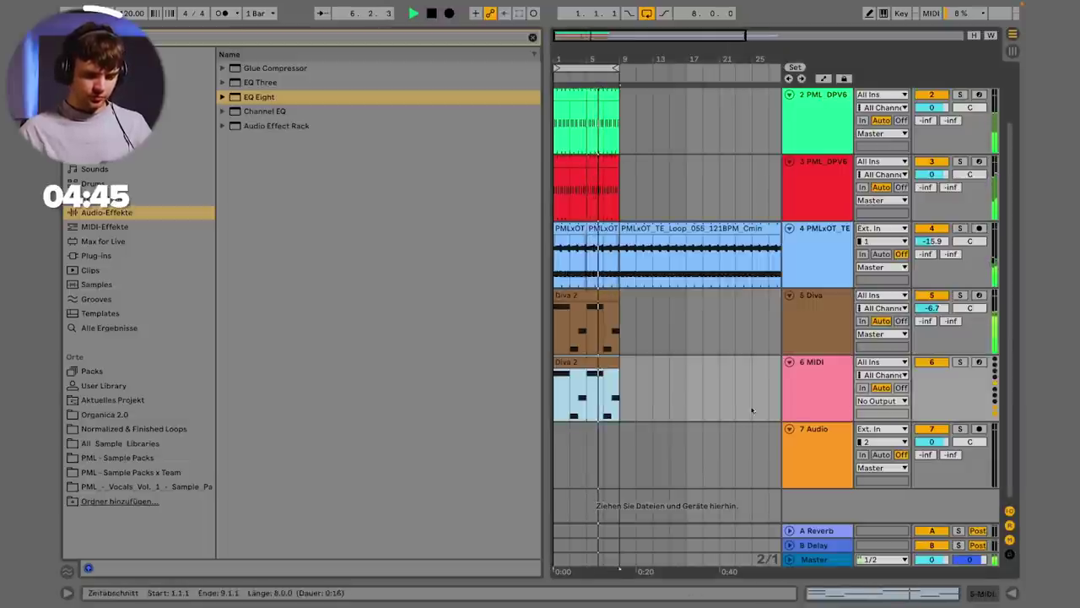
Step: Search the plug-ins for "diva" and load a second Diva on the new MIDI track
left_click(172, 39)
type("diva")
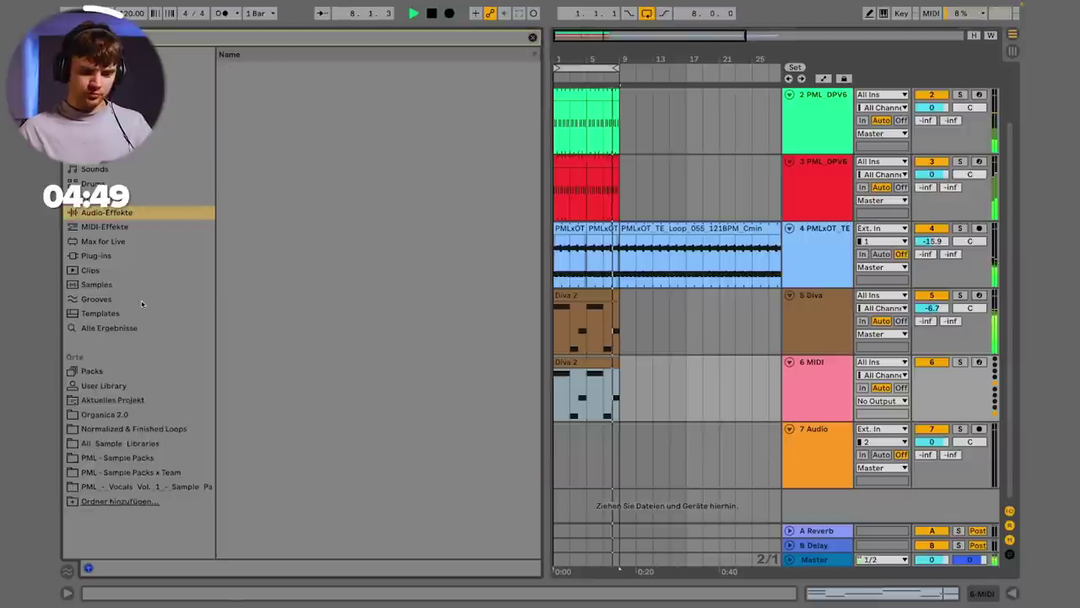
left_click(96, 255)
left_click(276, 96)
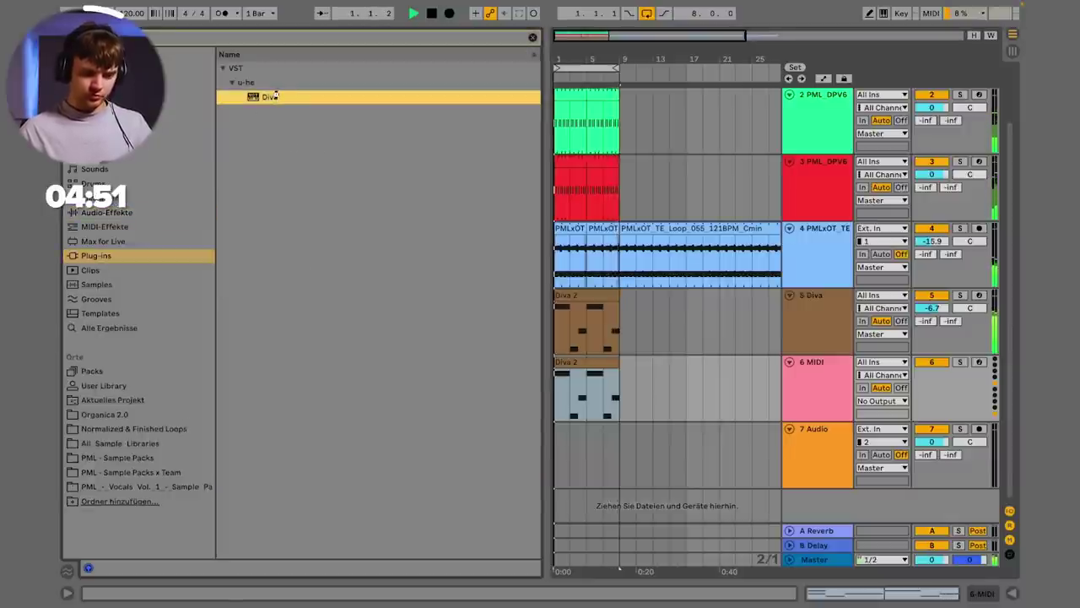
left_click_drag(783, 385, 814, 386)
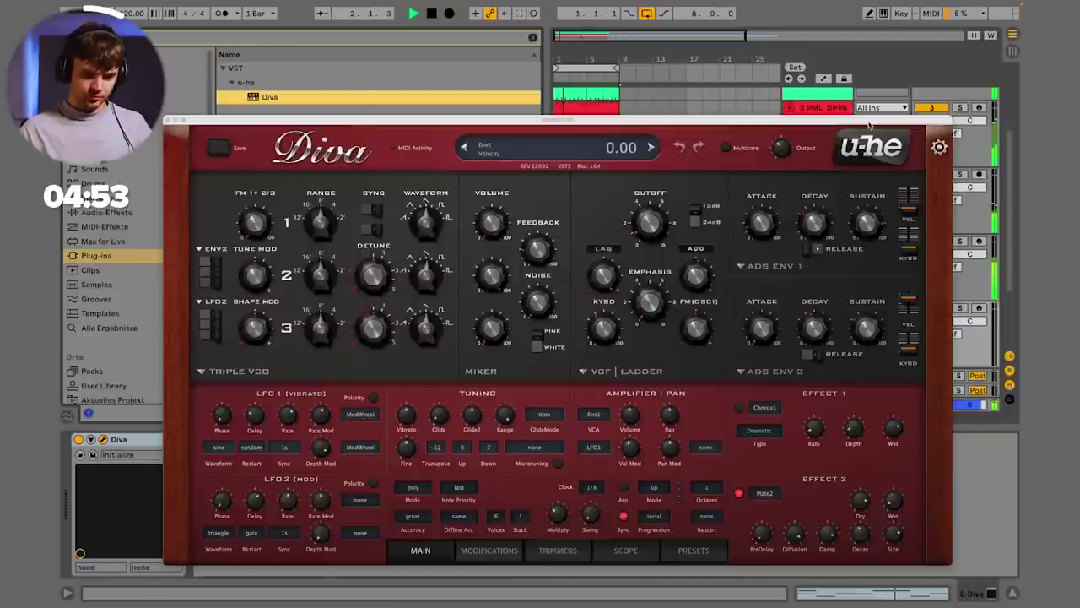
Step: Lower the second Diva track's volume to about -5.8 dB and open that synth's preset browser
left_click_drag(869, 125, 694, 121)
left_click_drag(943, 322, 944, 323)
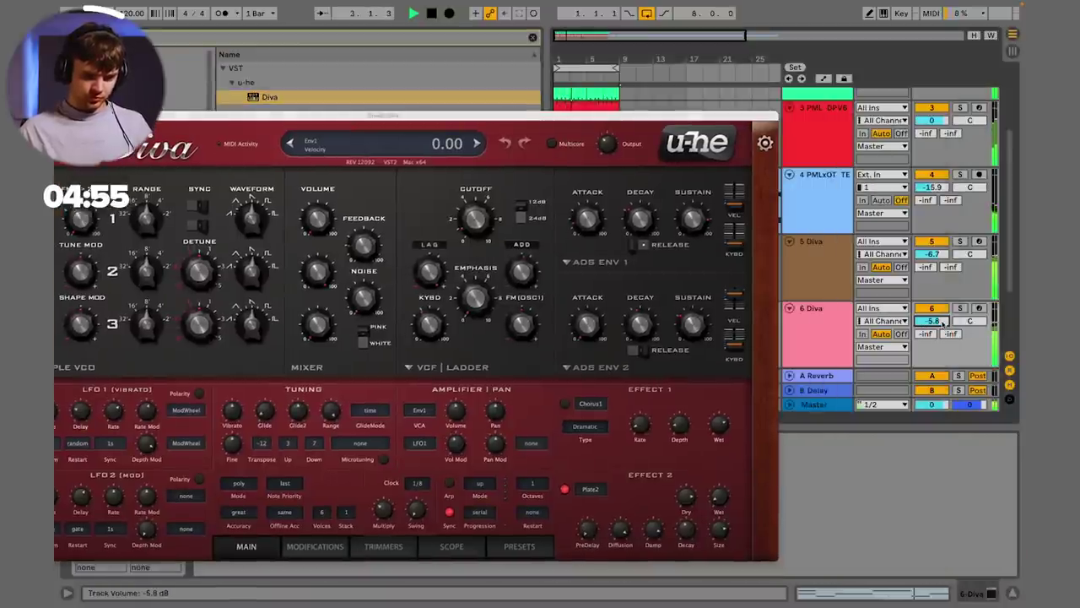
left_click_drag(516, 121, 685, 63)
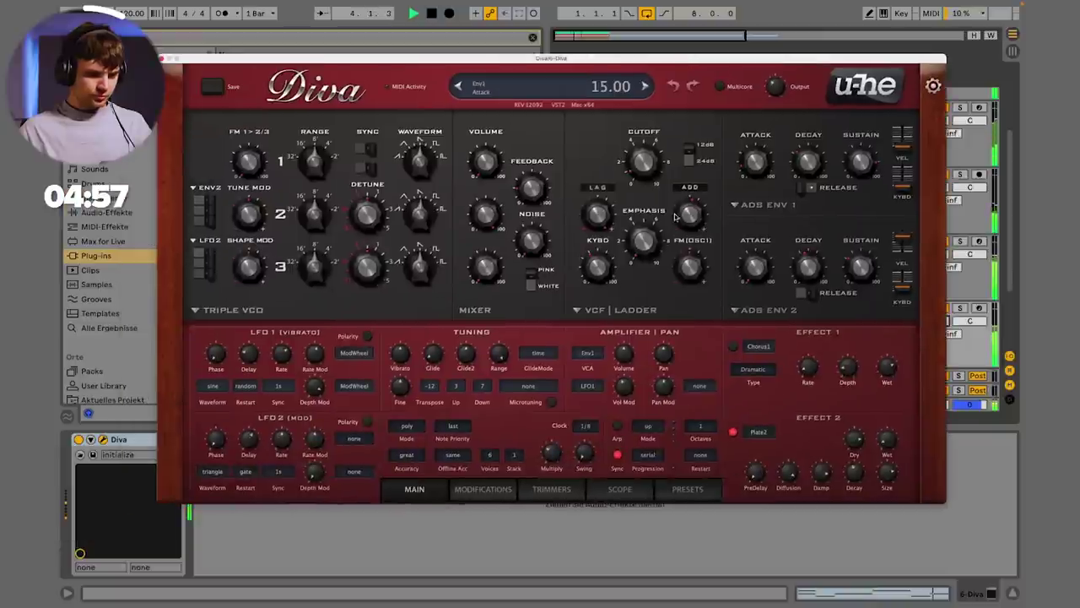
left_click(687, 490)
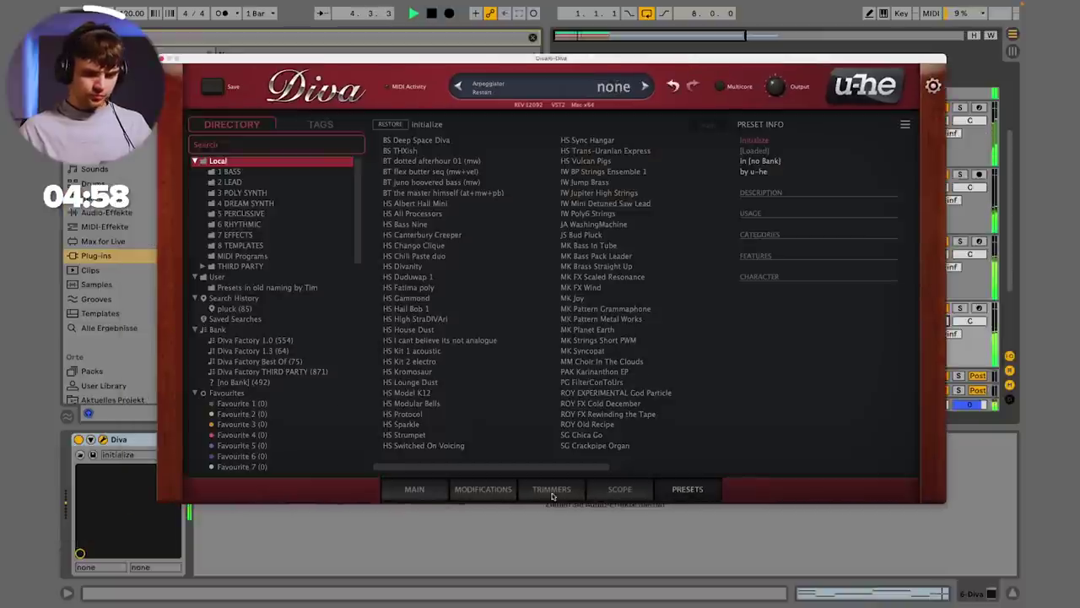
Step: Load the BTD_PD_Evolve preset from the User folder into the second Diva and close the synth window
left_click(253, 277)
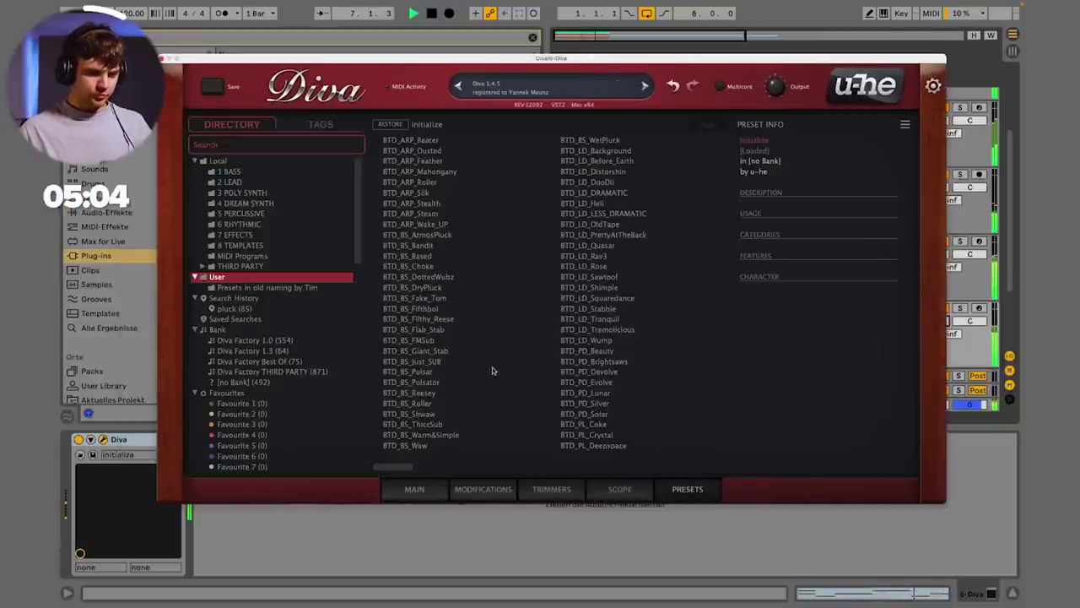
left_click_drag(393, 470, 414, 469)
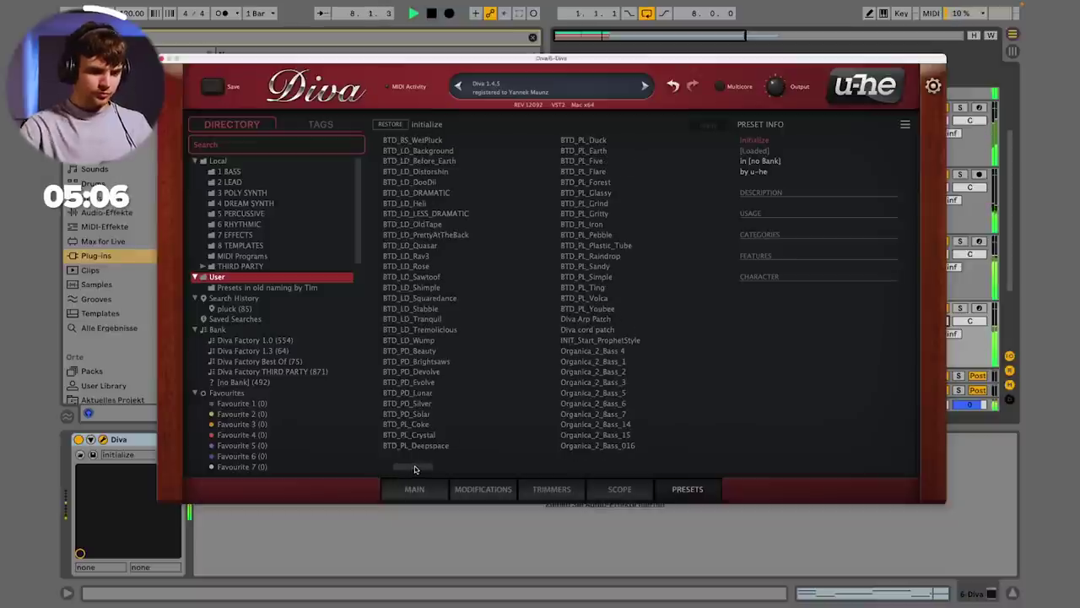
left_click(409, 383)
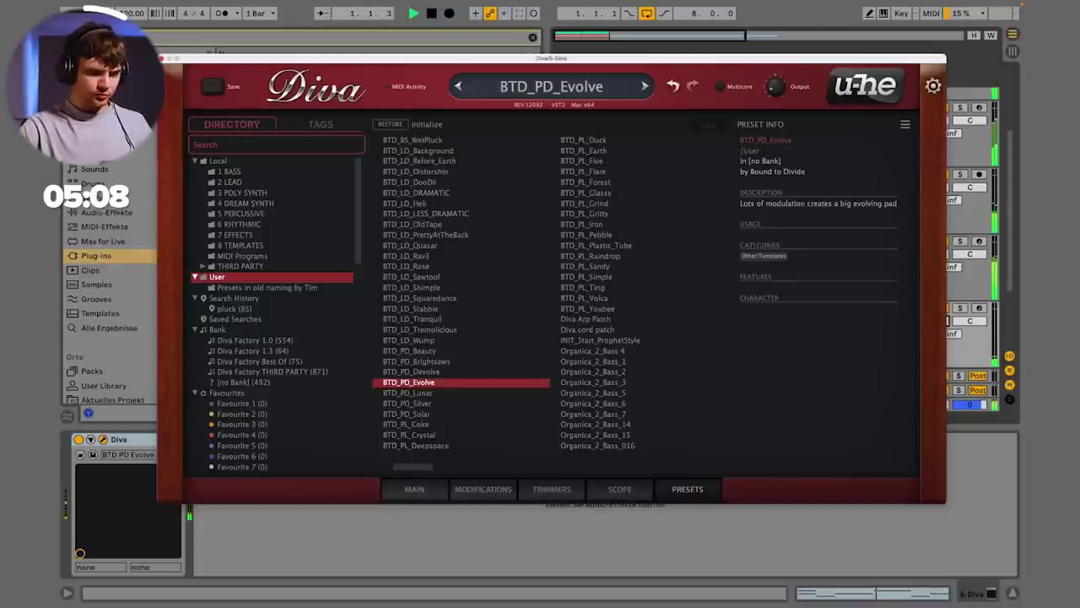
left_click(163, 59)
Step: Open the second Diva track's clip and copy the two-bar C2 note at bar 5 up to G2
double_click(617, 306)
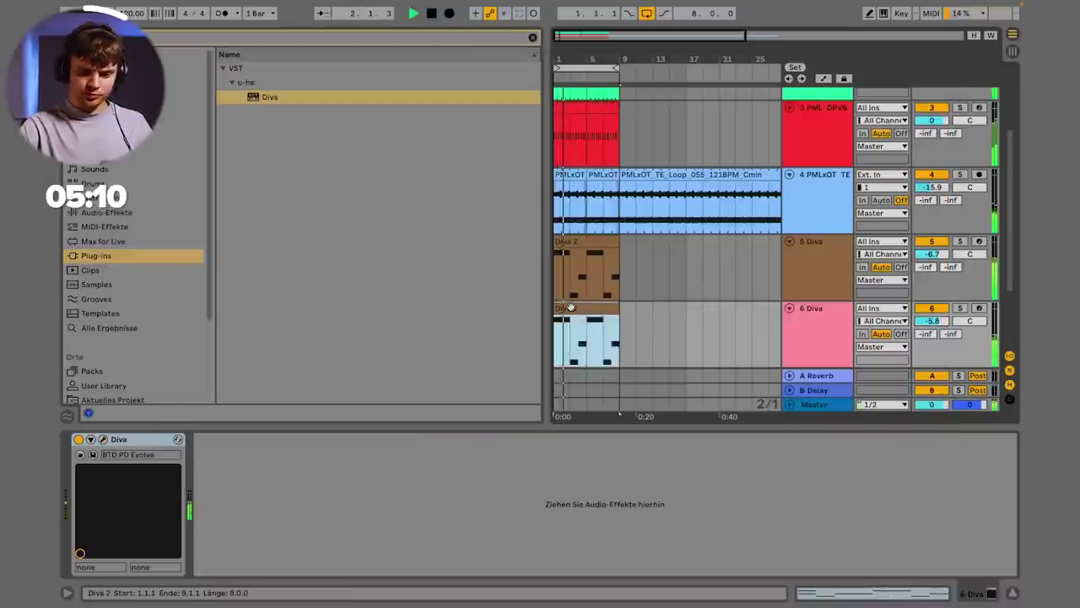
left_click_drag(485, 372, 481, 244)
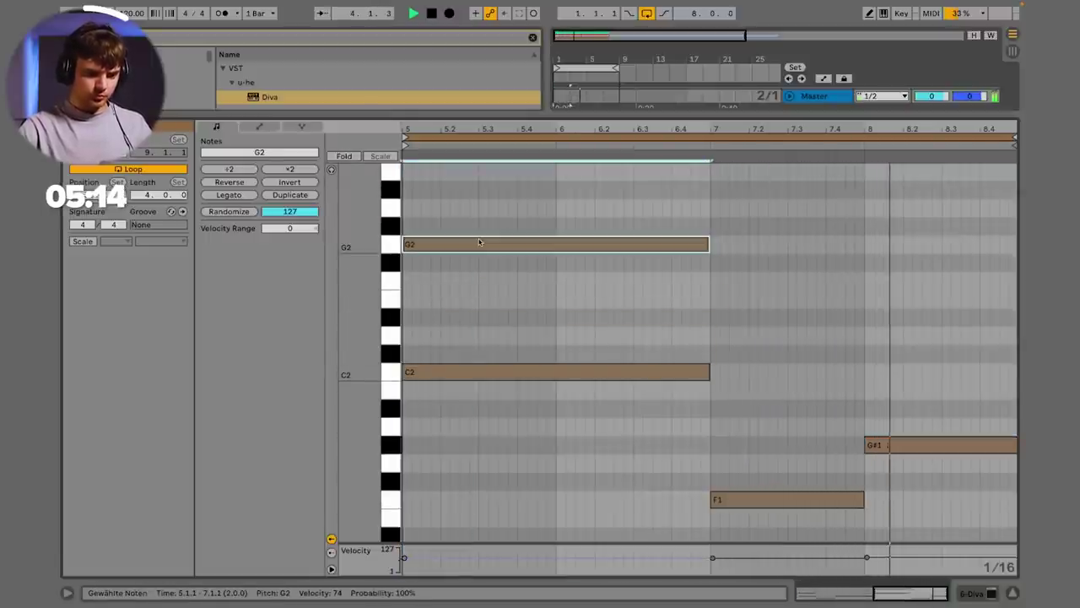
scroll(480, 244, "up", 1)
scroll(475, 268, "up", 1)
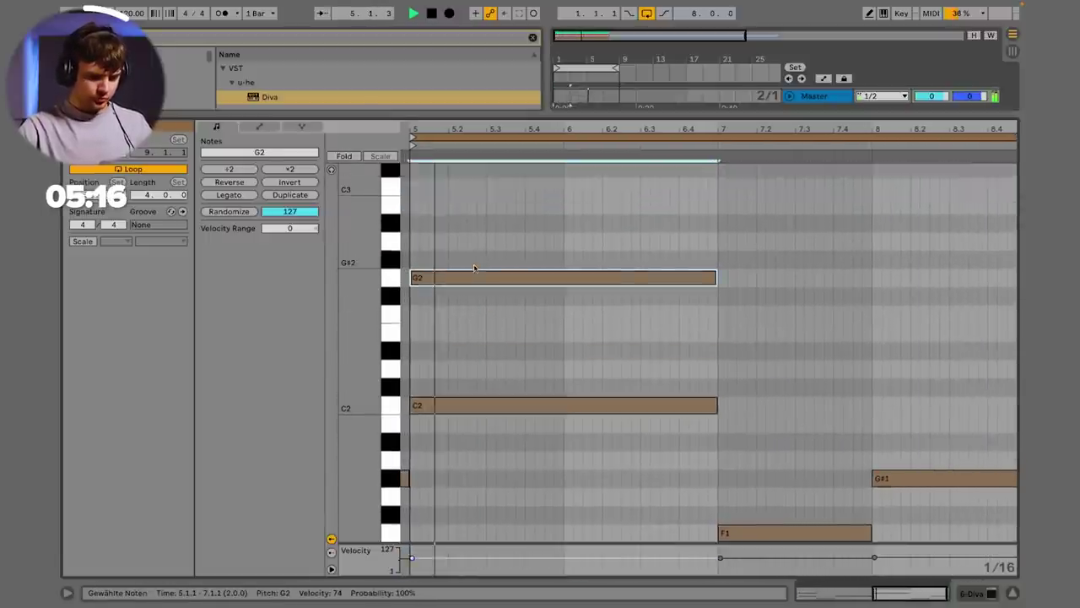
Step: Transpose all notes in the clip up one octave
key("ctrl+a")
key("shift+Up")
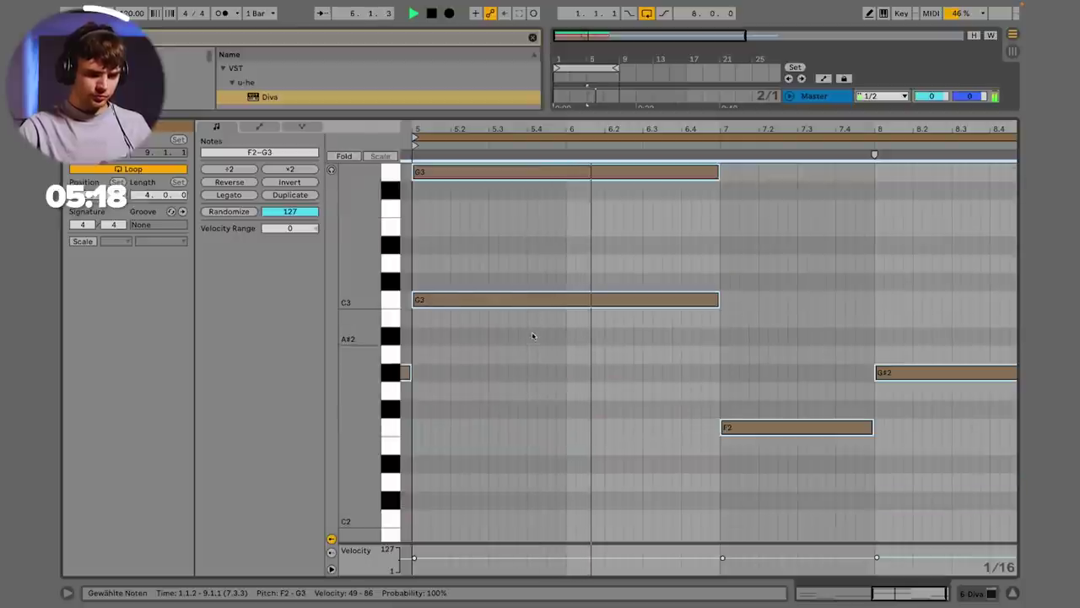
scroll(531, 336, "up", 6)
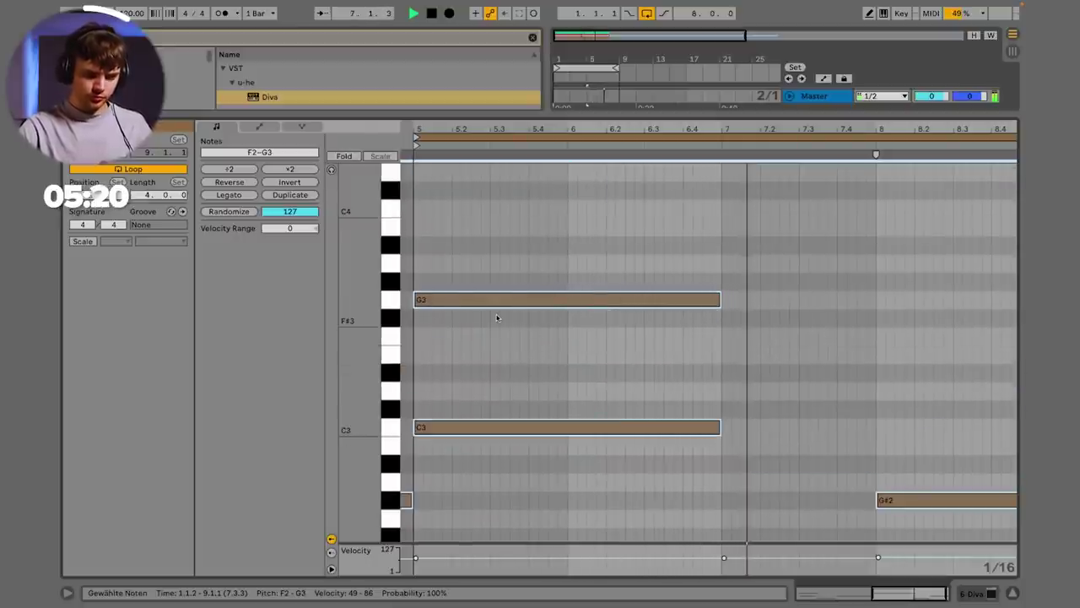
scroll(668, 312, "down", 1)
scroll(667, 311, "right", 1)
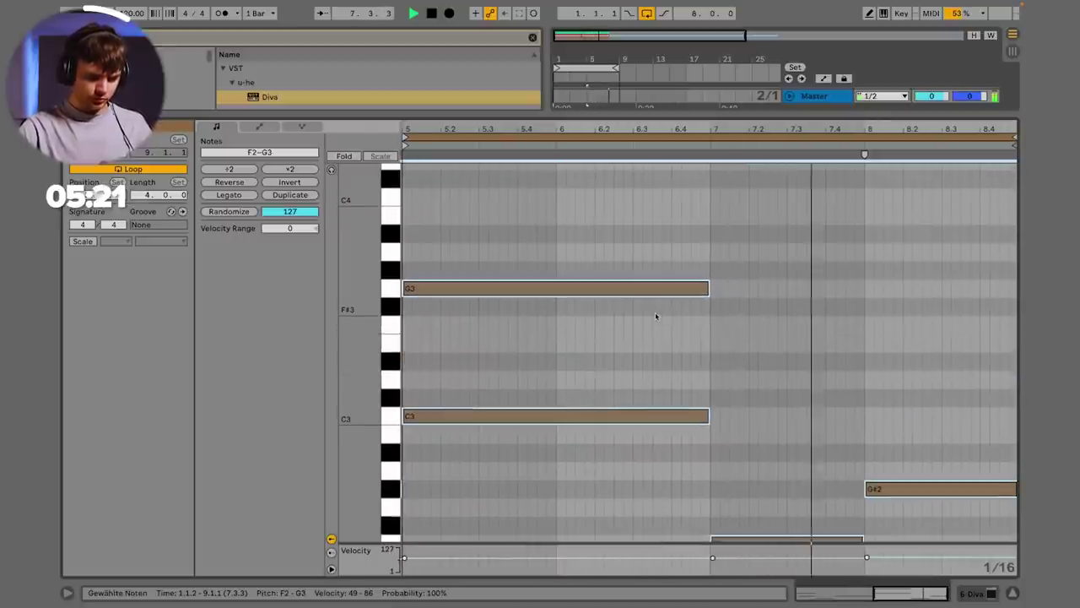
Step: Lengthen the C3 note to four bars and duplicate the four-bar pattern so the clip loop spans eight bars
left_click(874, 422)
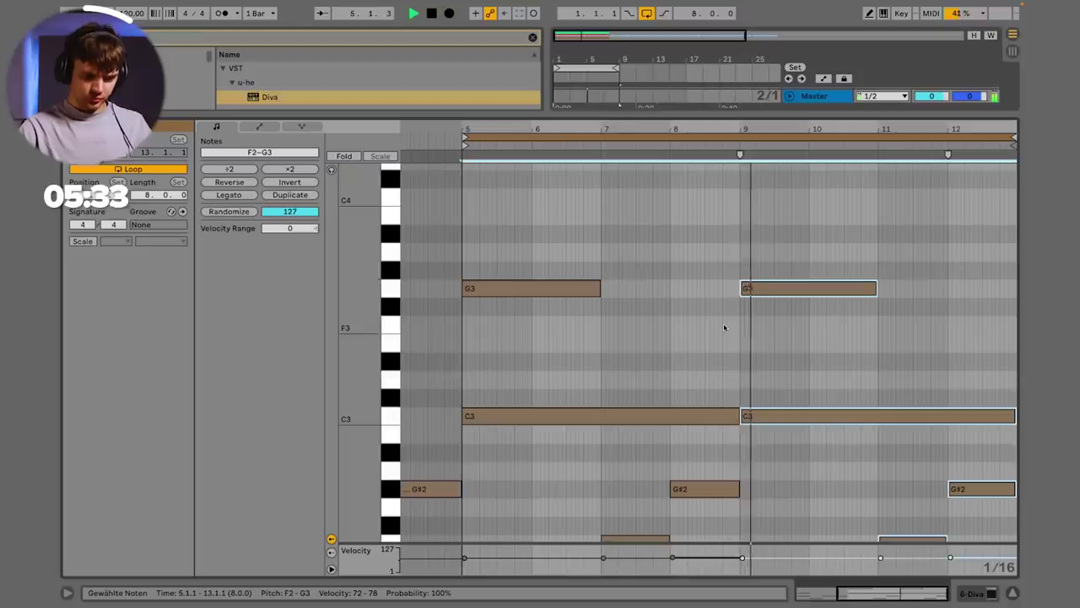
left_click_drag(829, 320, 864, 319)
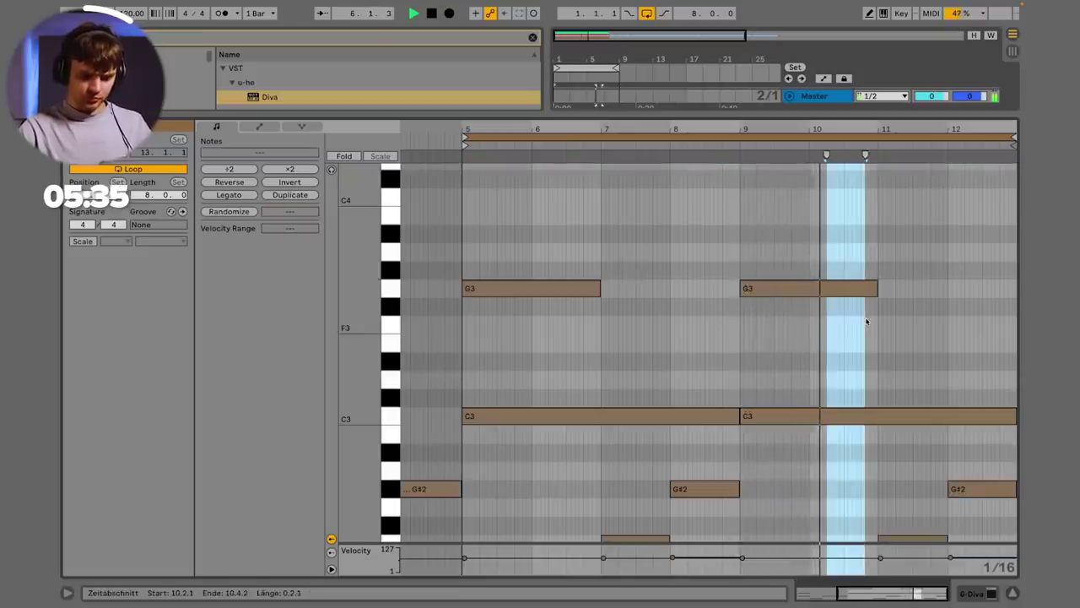
scroll(867, 320, "down", 1)
scroll(777, 313, "down", 2)
scroll(666, 321, "up", 3)
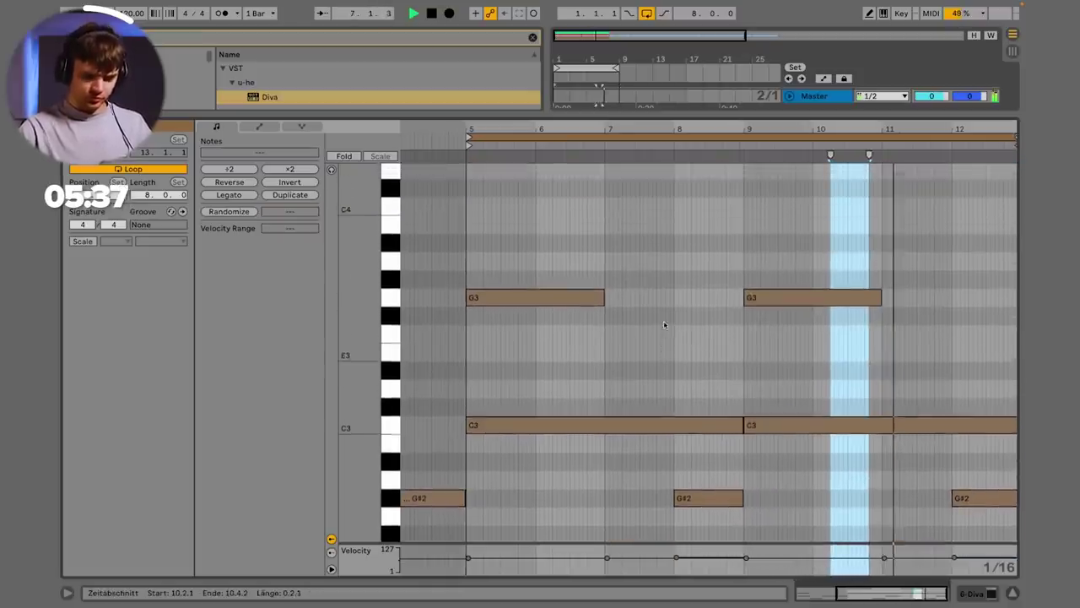
scroll(640, 340, "up", 1)
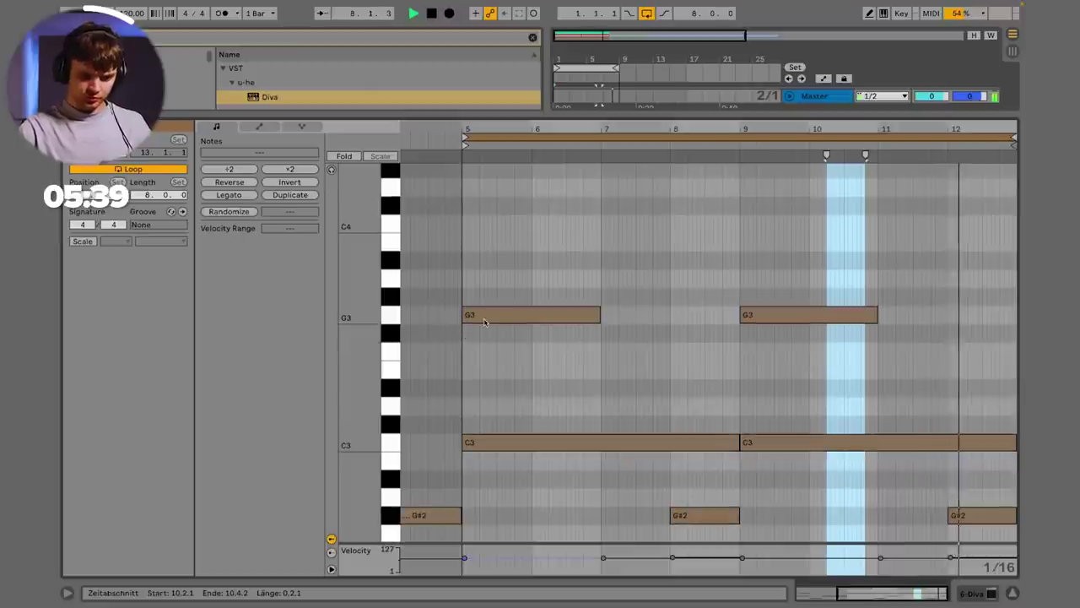
Step: Copy the two-bar G3 note at bar 5 up to D#4 and lower the copy's velocity to 36
left_click_drag(484, 321, 472, 168)
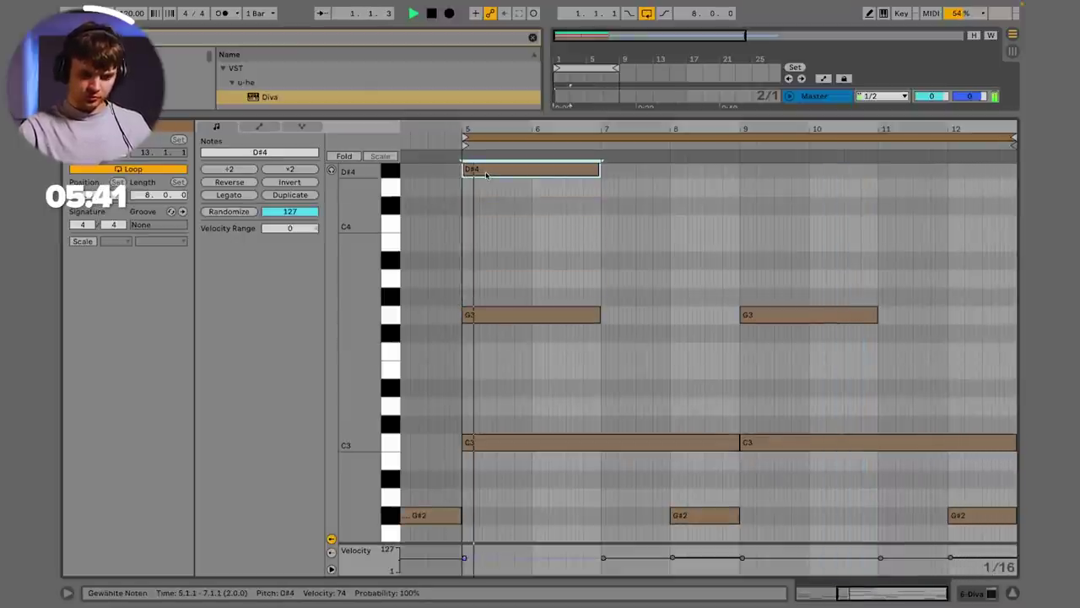
scroll(510, 208, "up", 1)
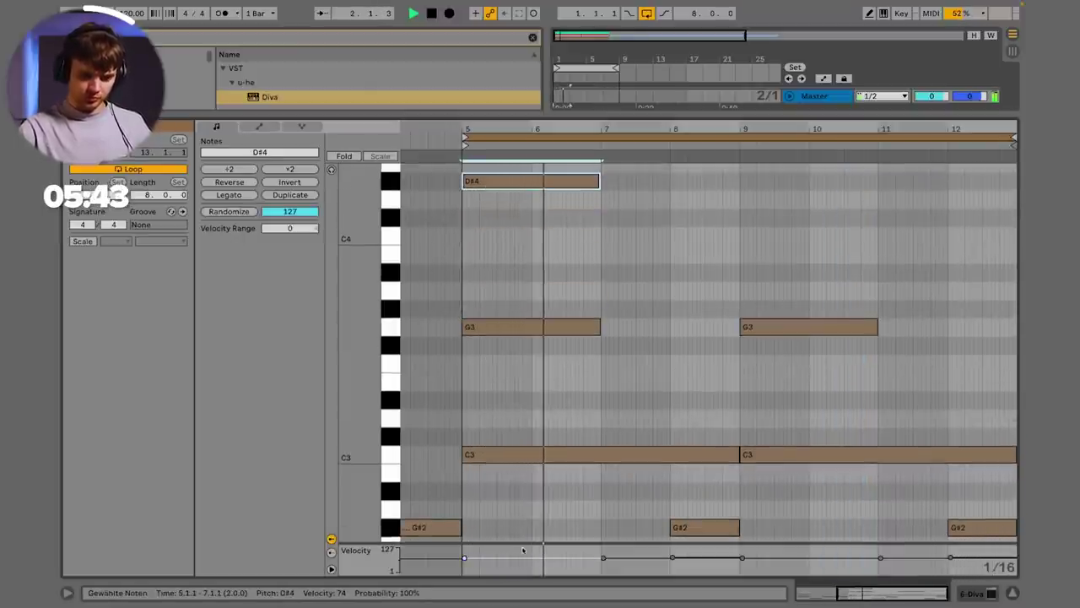
left_click_drag(511, 558, 511, 567)
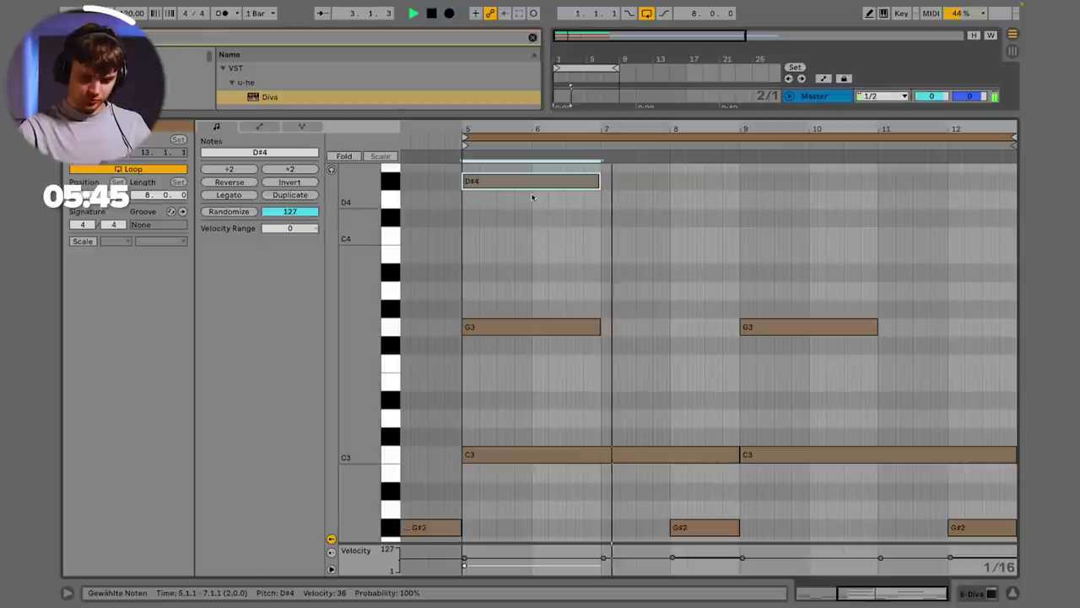
Step: Copy the D#4 note to C4 at bar 7 and stretch it to about the end of the clip
left_click_drag(528, 189, 1015, 251)
key("ctrl+d")
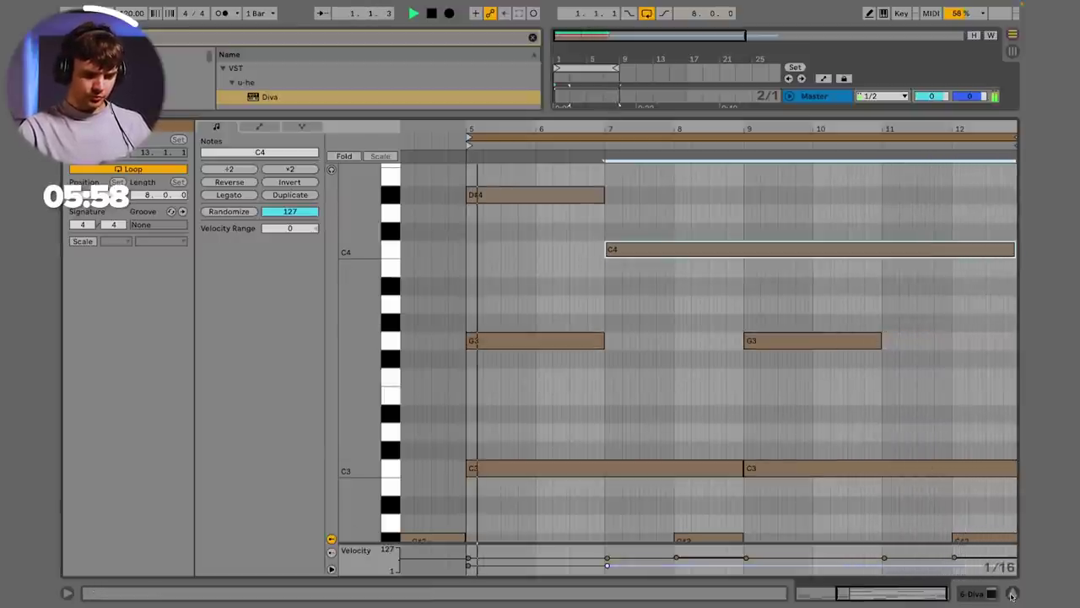
scroll(613, 279, "up", 3)
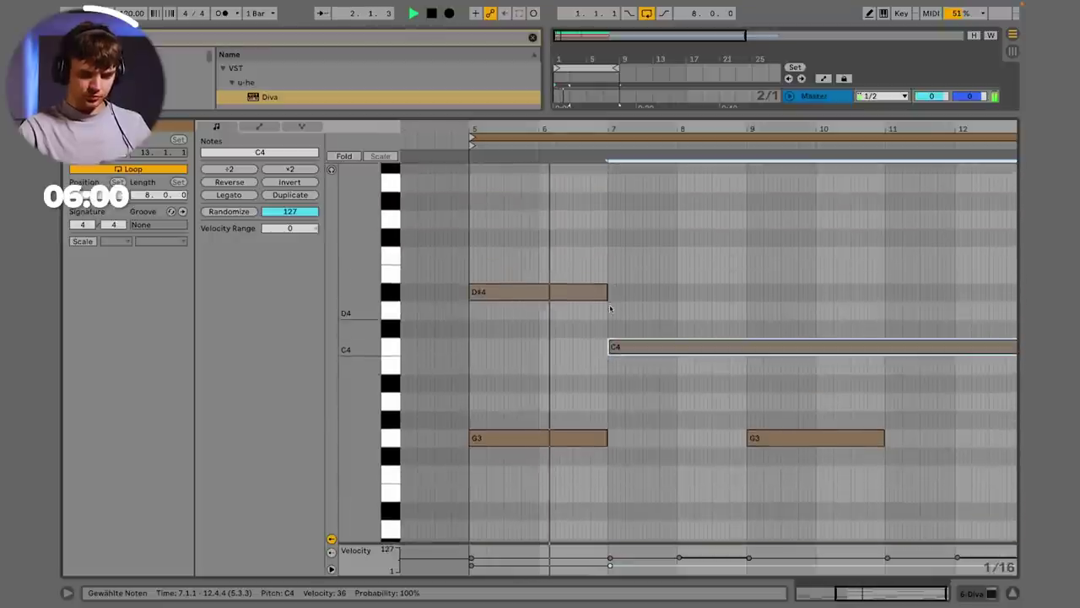
scroll(611, 308, "down", 1)
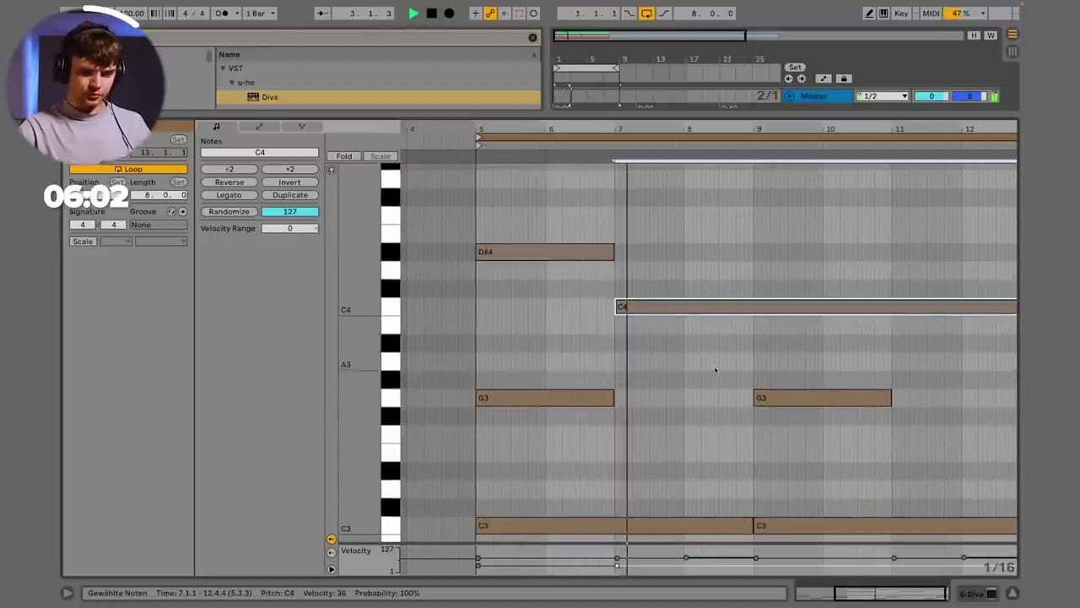
scroll(861, 481, "down", 2)
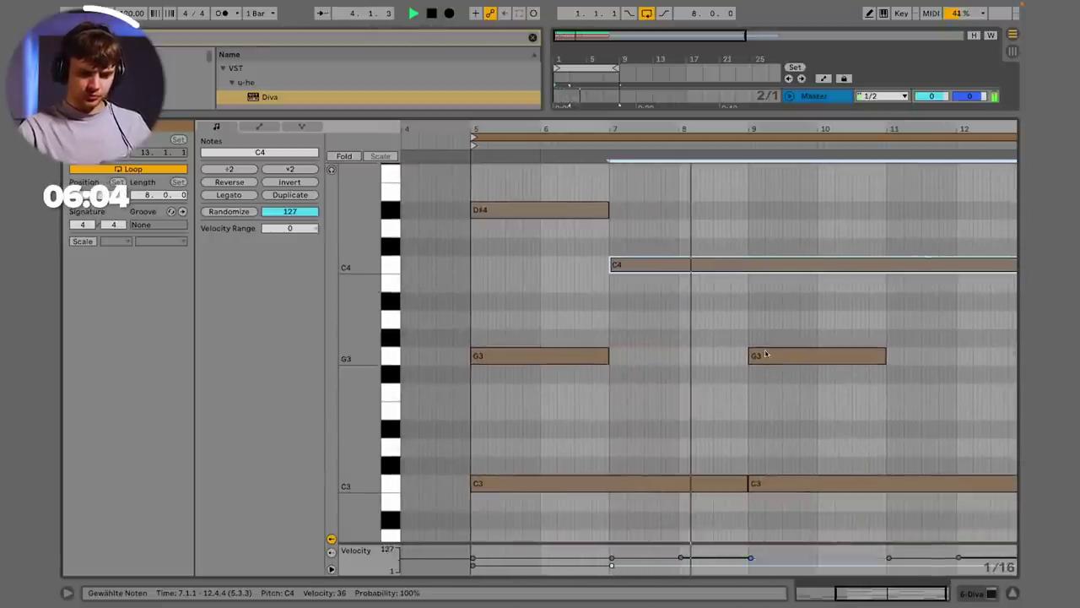
Step: Duplicate the second Diva track with its clip and select the new copy's clip
left_click(1012, 591)
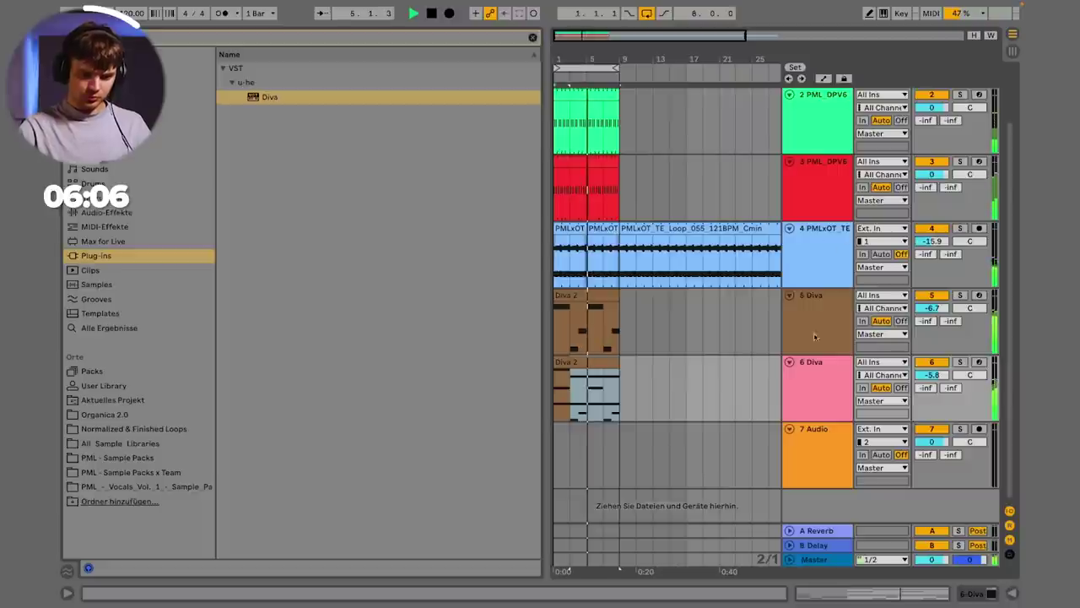
left_click(815, 378)
key("ctrl+d")
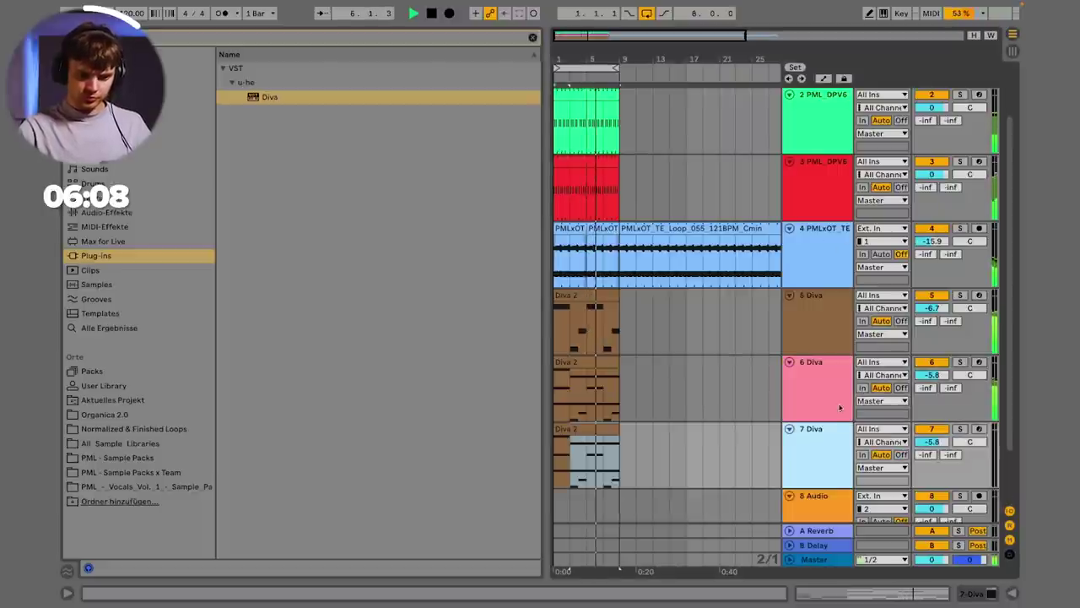
left_click(604, 427)
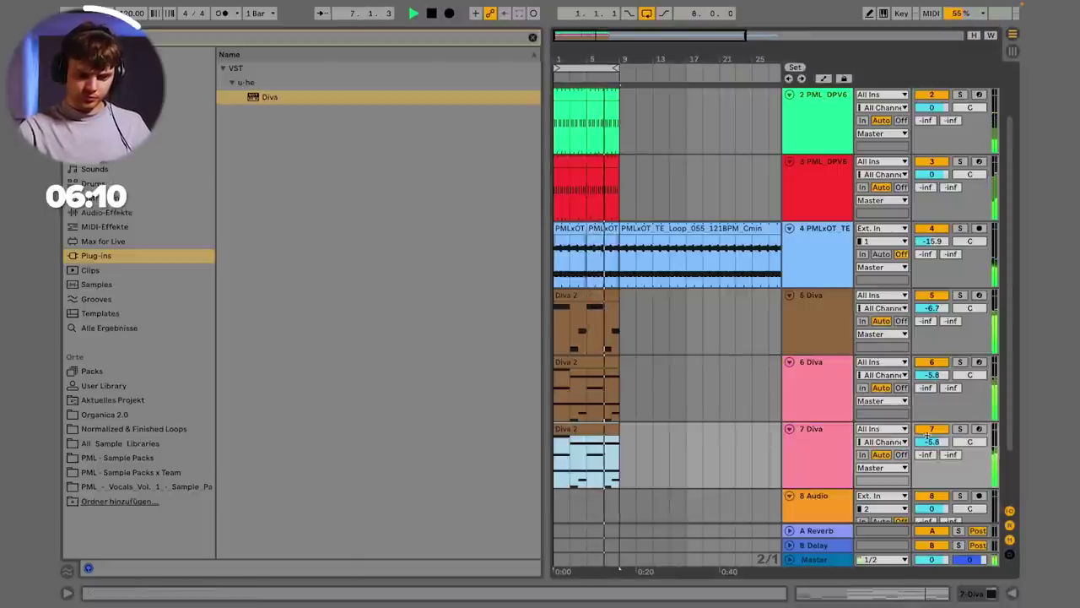
Step: Audition BTD_PD_Devolve on the duplicated Diva track, settle on the BTD_PD_Beauty preset and close the synth window
double_click(799, 463)
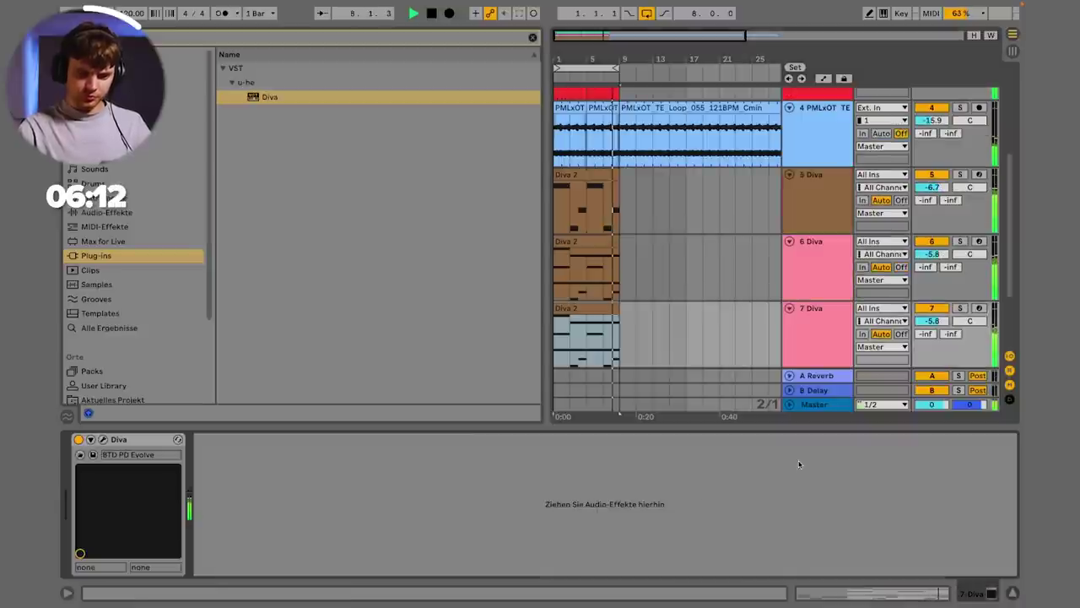
left_click(102, 439)
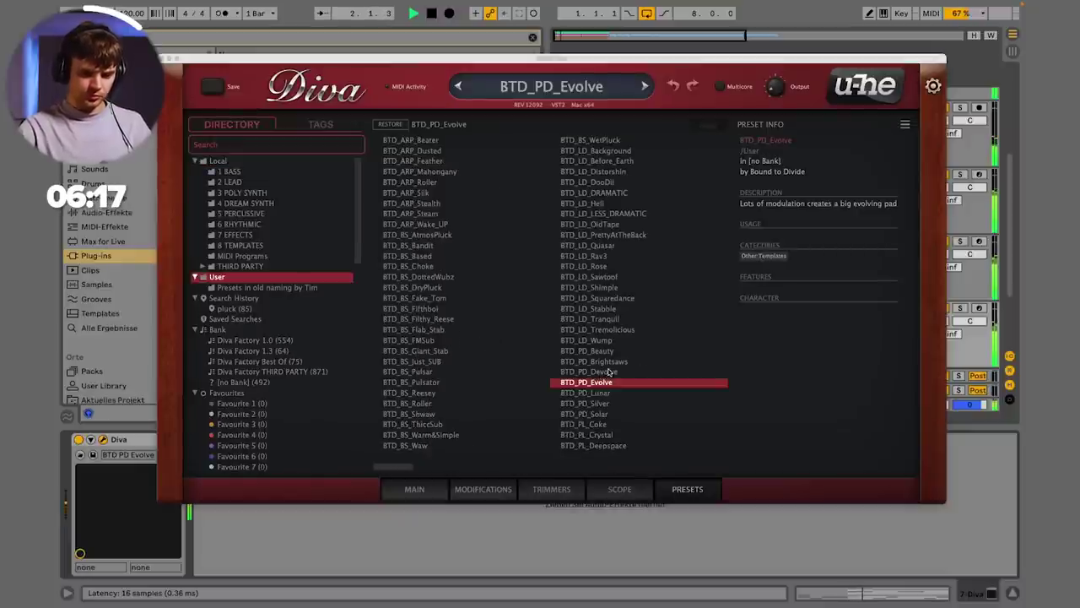
left_click(608, 373)
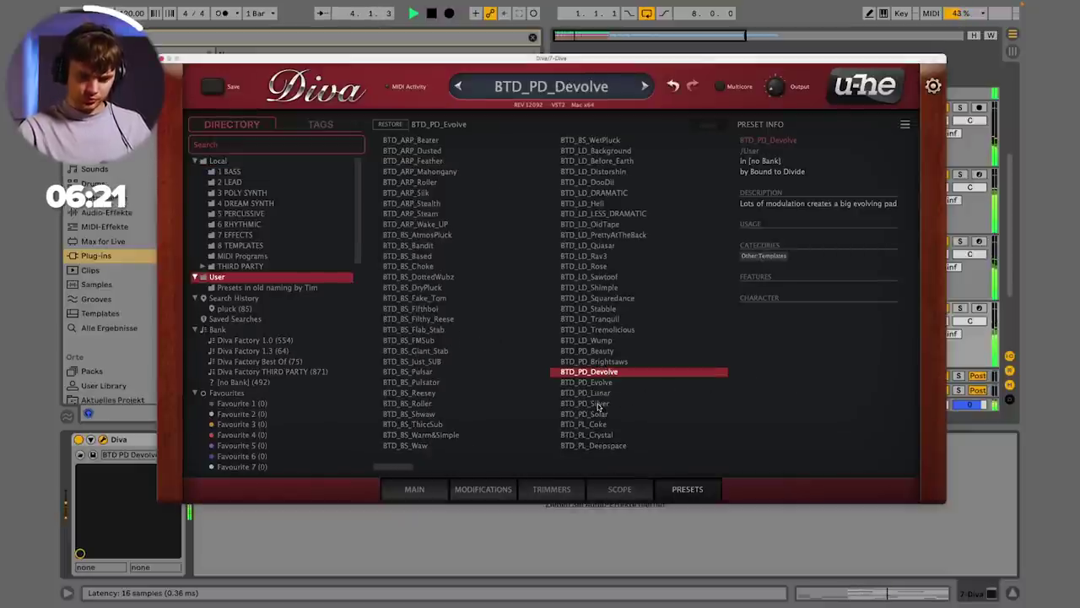
left_click(601, 350)
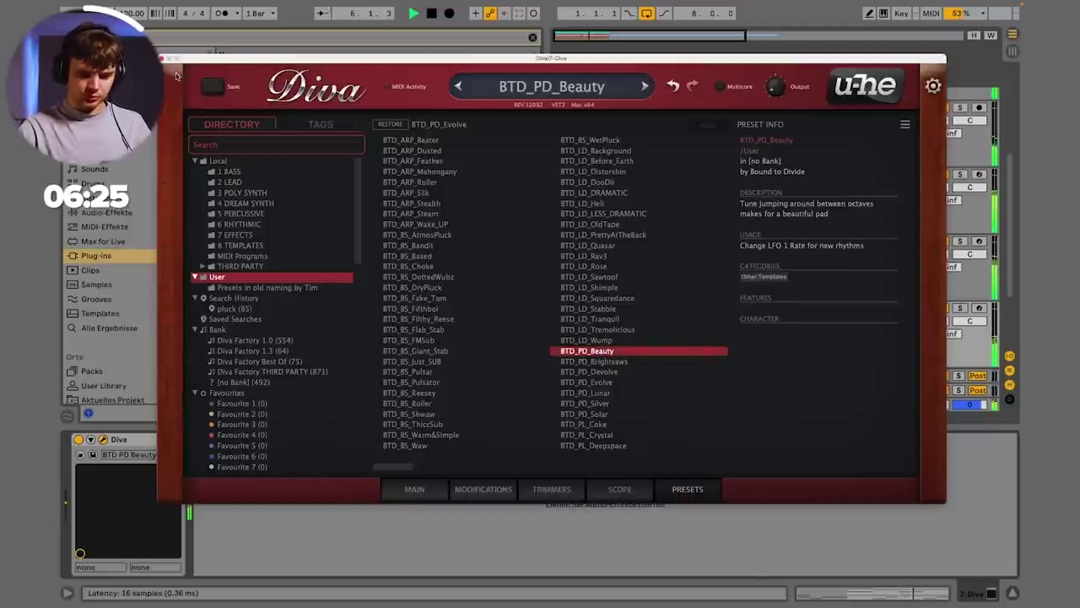
key("super+w")
Step: Open the duplicated track's clip and raise the two-bar G3 note at bar 5 to A#3
double_click(595, 304)
key("ctrl+a")
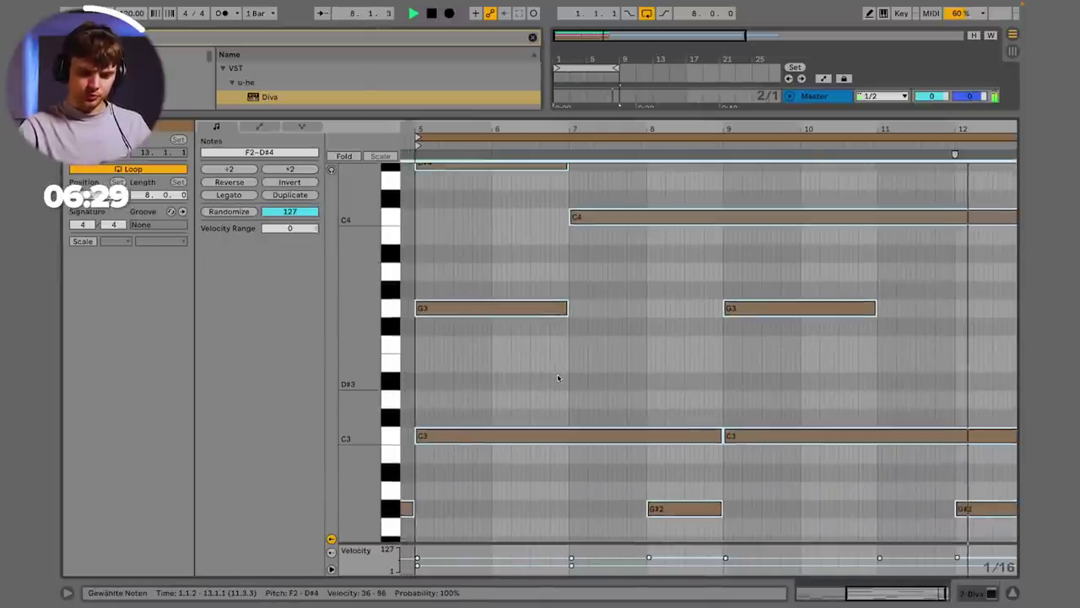
left_click(508, 358)
scroll(508, 357, "up", 2)
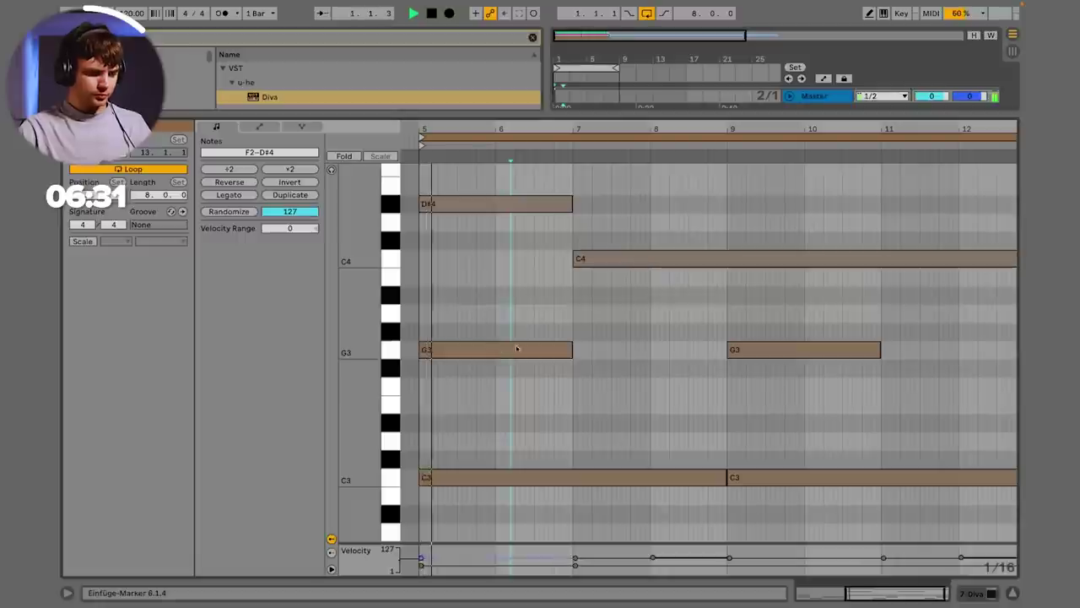
left_click_drag(568, 353, 532, 296)
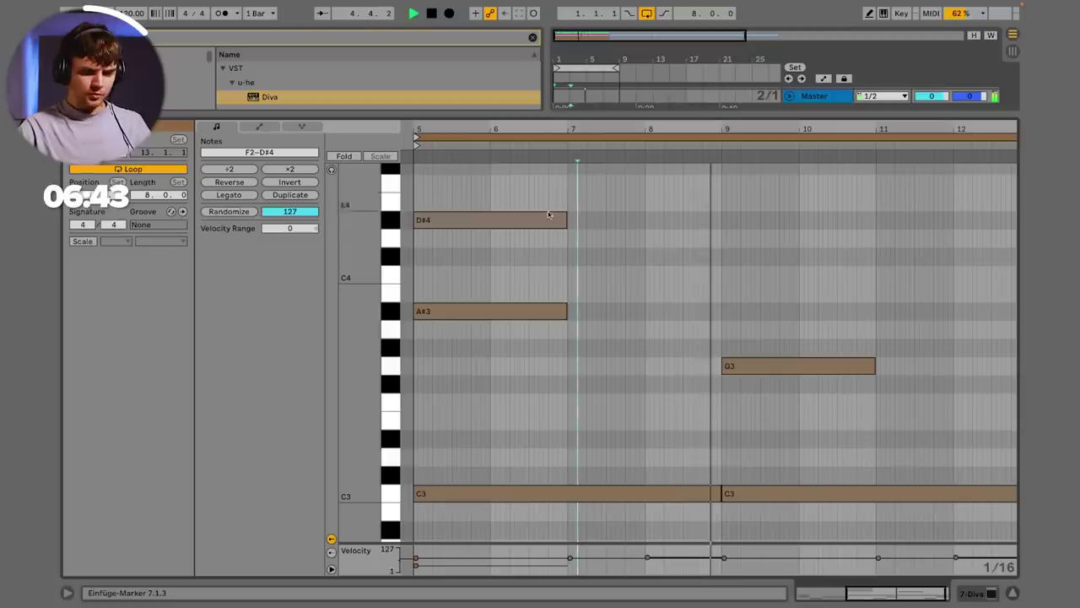
Step: Replace the long C4 with two-bar notes F4 at bar 7 and C4 at bar 9, deleting the G3 at bar 9
mouse_move(574, 200)
left_mouse_down()
mouse_move(697, 205)
mouse_move(699, 184)
left_mouse_up()
left_click_drag(699, 184, 851, 280)
left_click(771, 368)
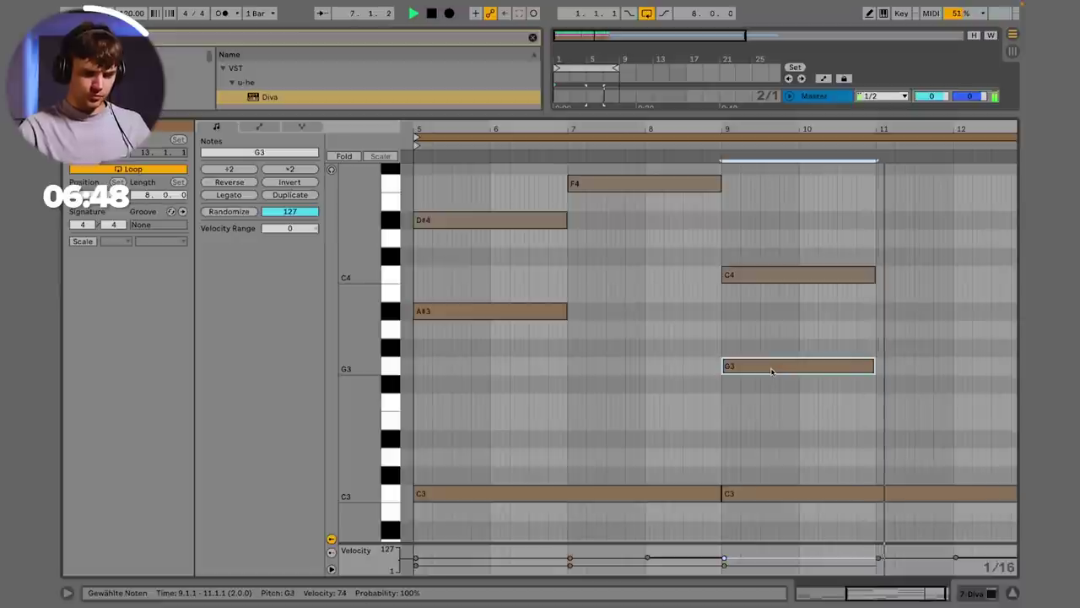
key("Delete")
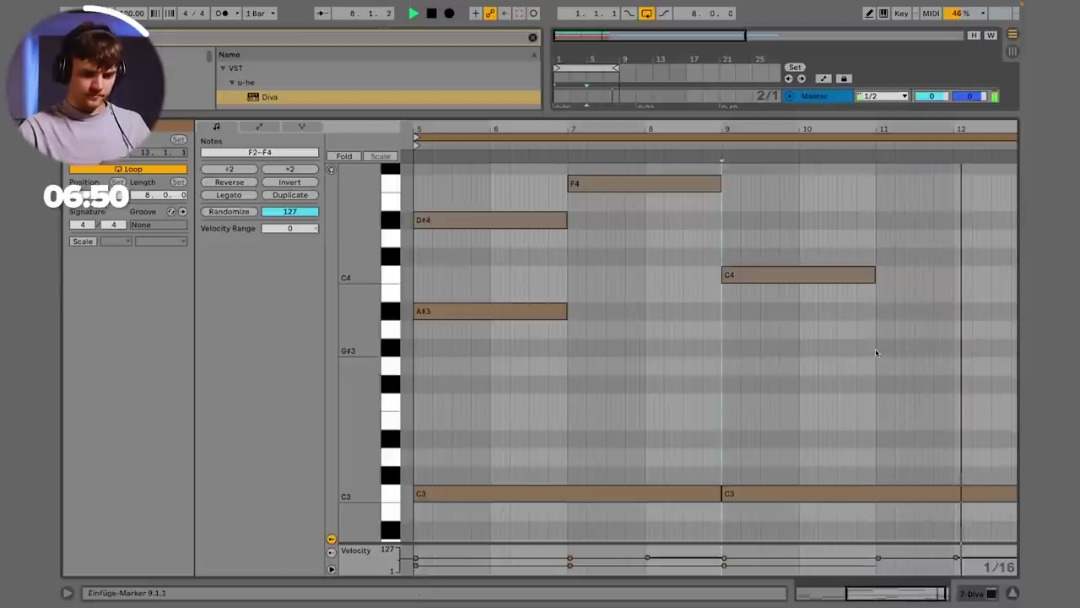
Step: Add a one-bar G#3 note at bar 11 and hide the clip editor
double_click(876, 348)
left_click_drag(878, 346, 952, 347)
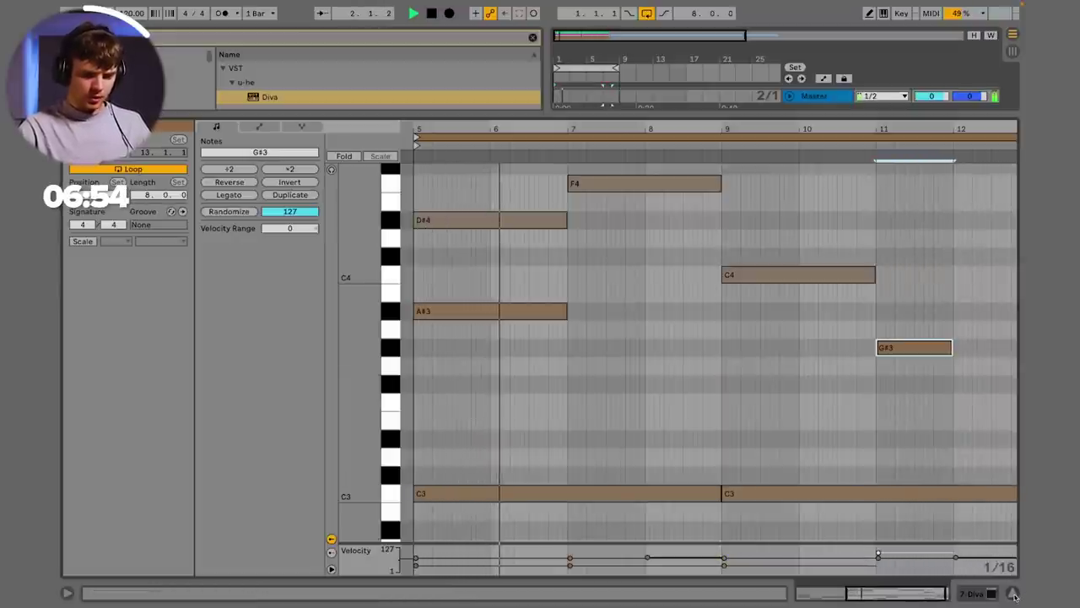
key("super+alt+l")
Step: Pan track 6 Diva to 16L and track 7 Diva to 12R
left_click(824, 402)
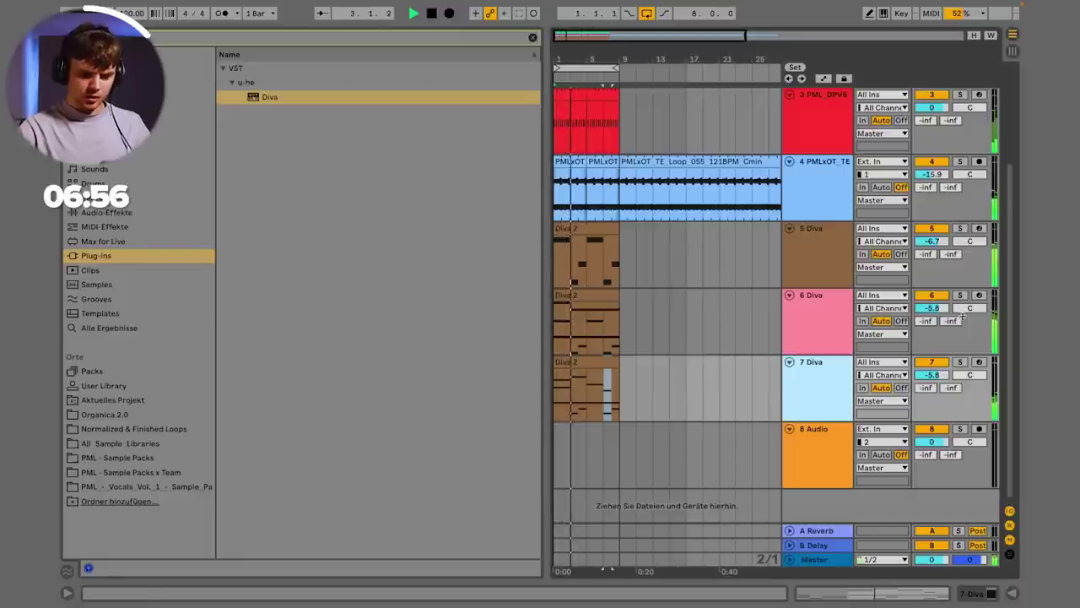
left_click(966, 309)
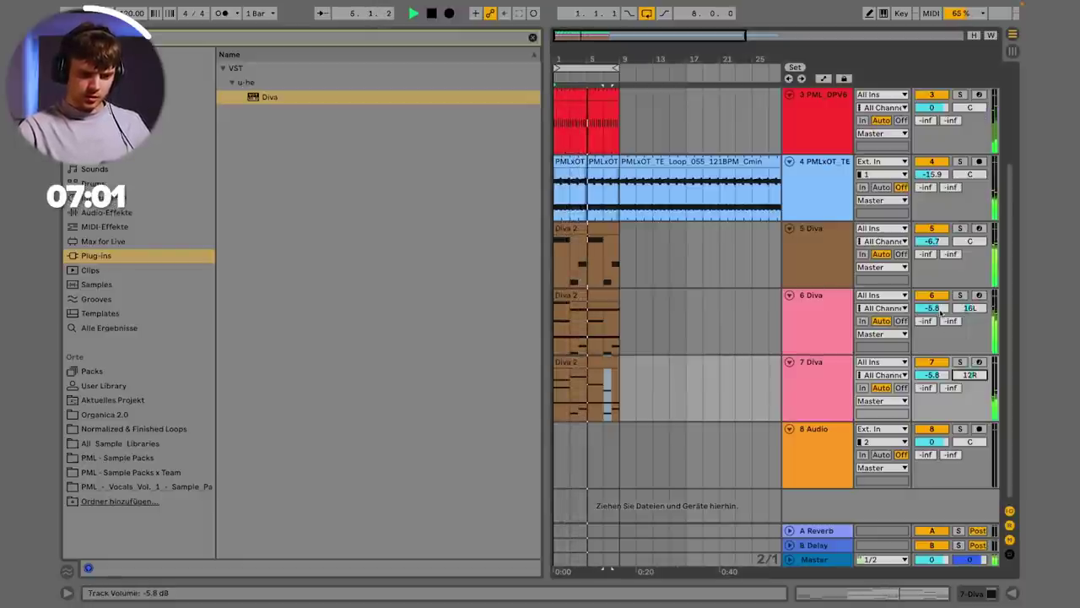
Step: Insert a new MIDI track below track 7 Diva and load the Diva plug-in on it
left_click(823, 390)
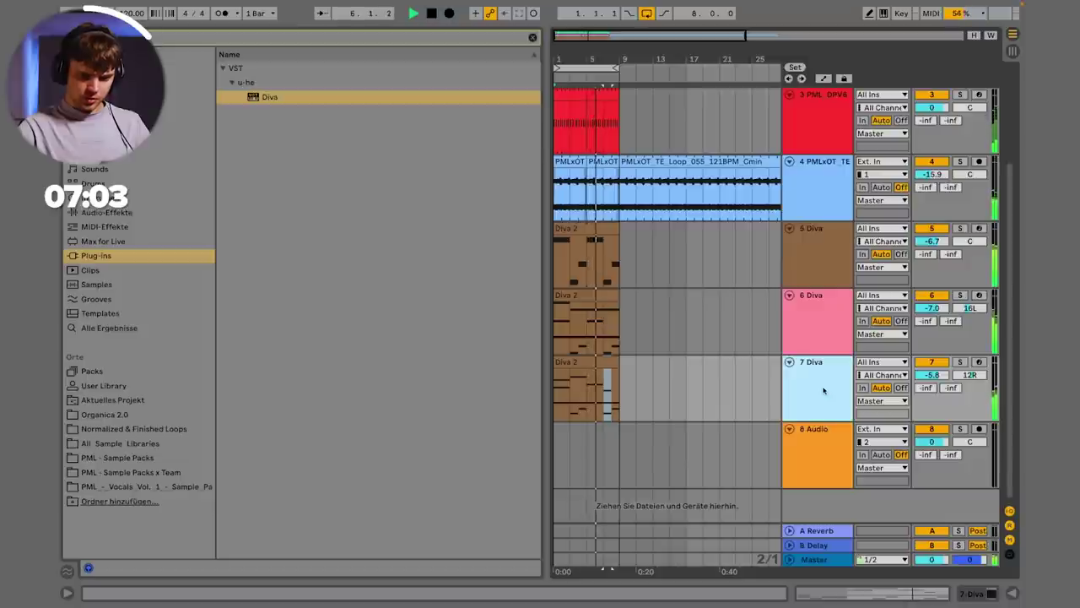
key("ctrl+shift+t")
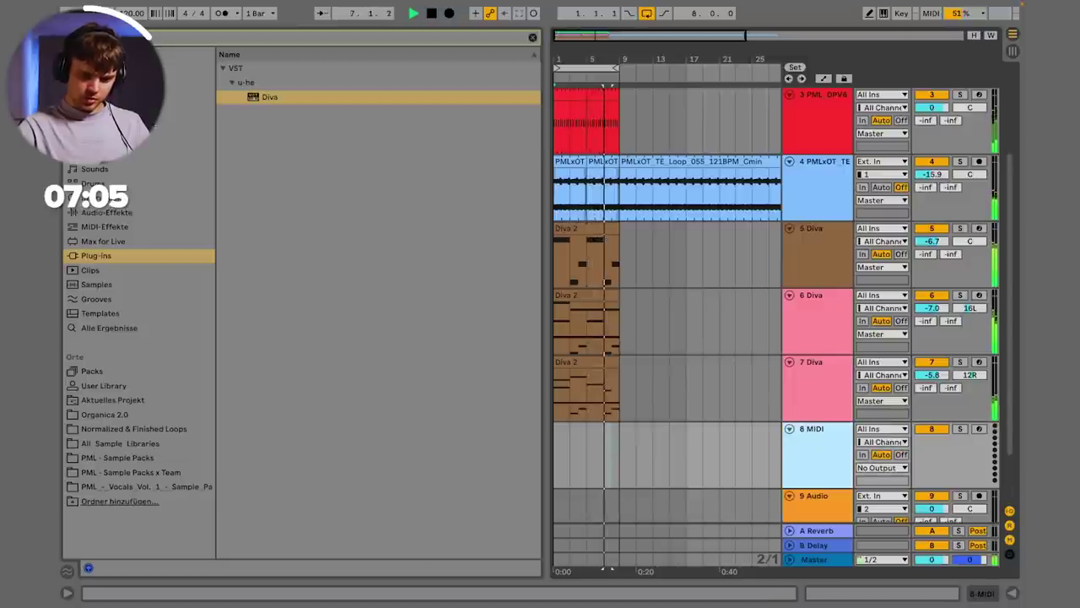
left_click(251, 101)
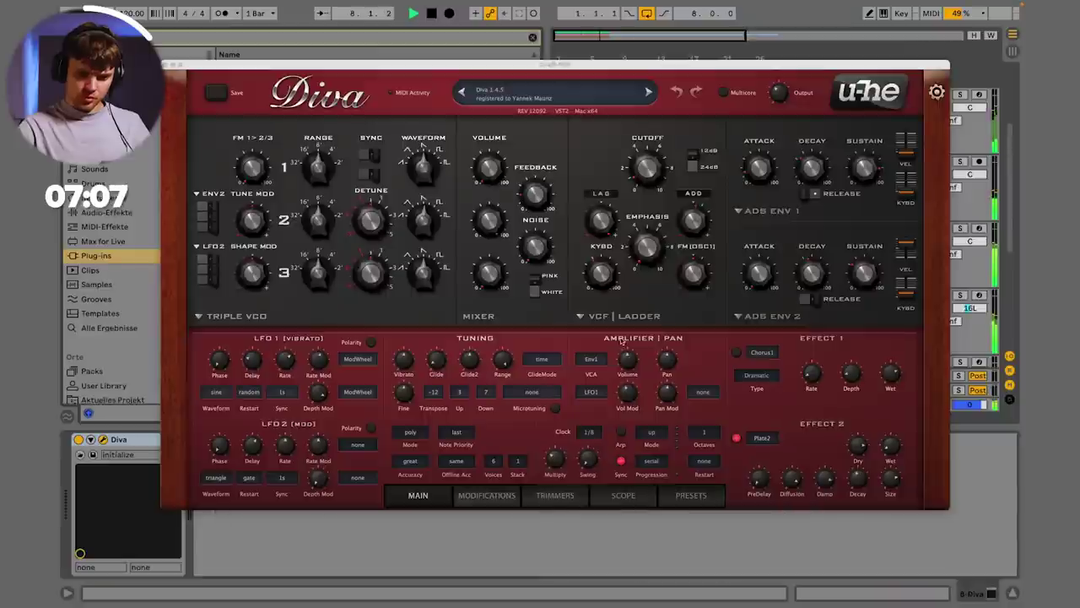
Step: Load the User preset PML_Organica_2_SEQ_Laurel in track 8's Diva and close the plug-in window
left_click(692, 497)
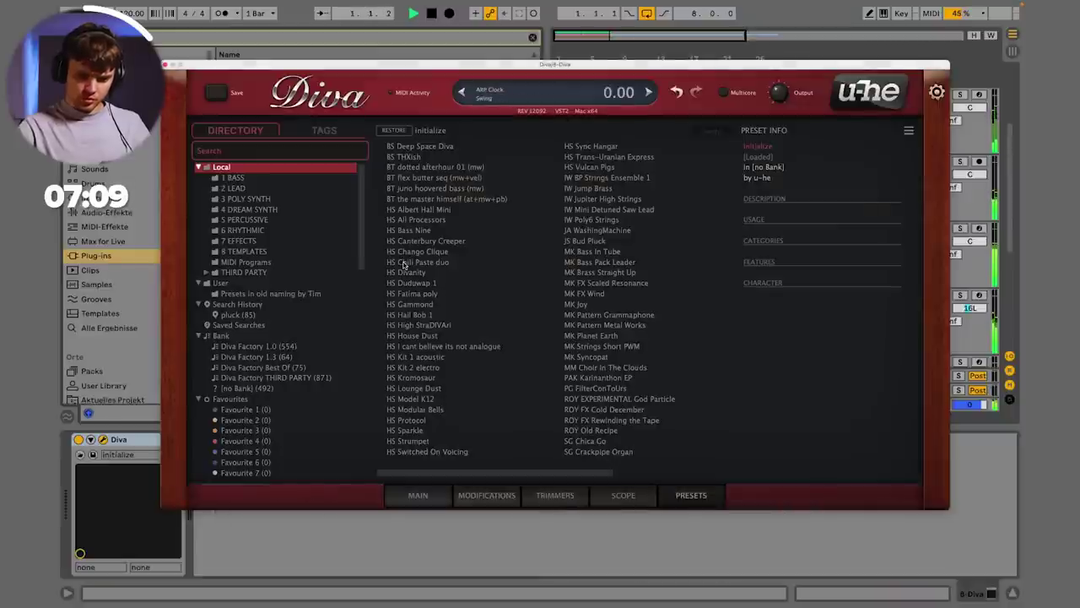
left_click(237, 284)
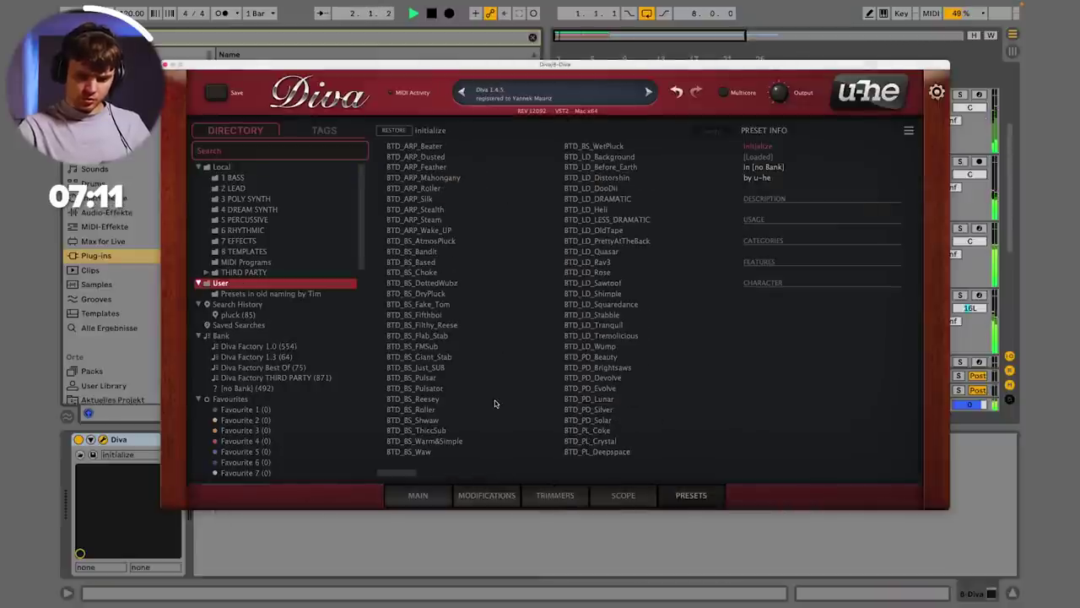
left_click_drag(401, 474, 667, 492)
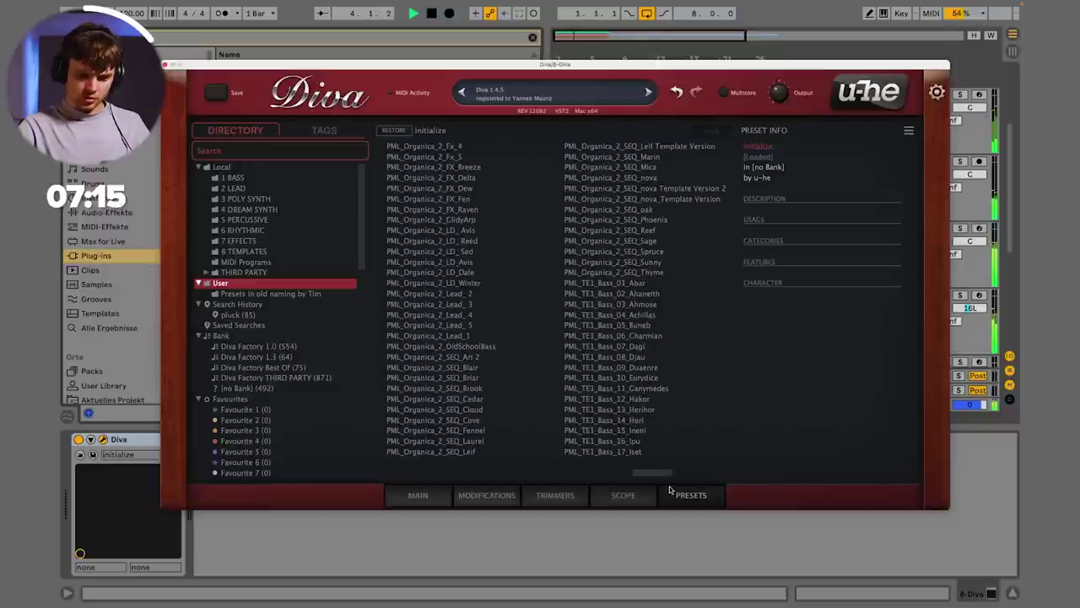
left_click(433, 378)
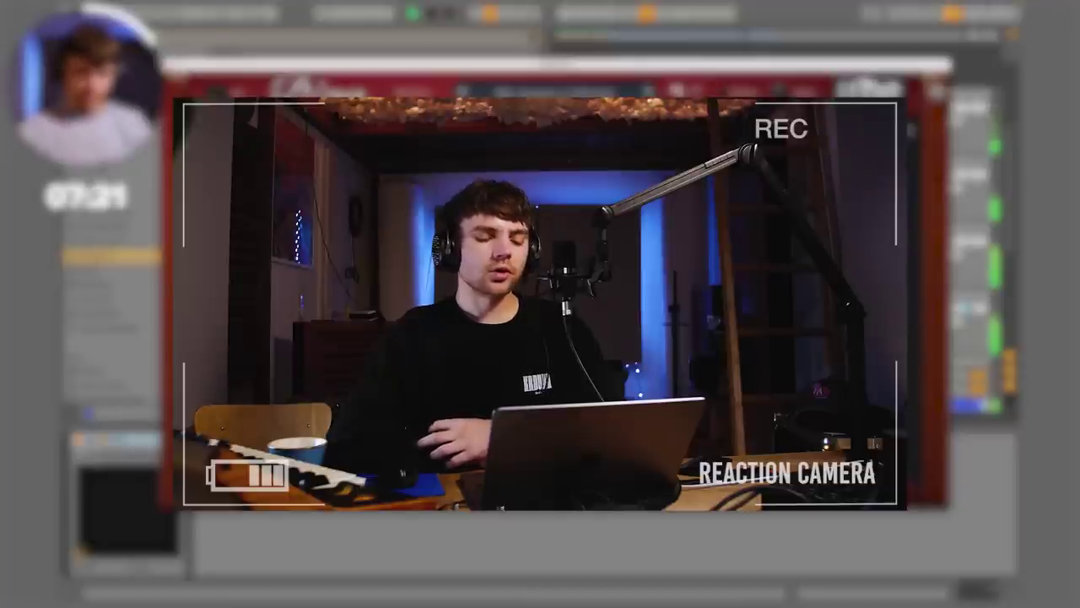
left_click(460, 443)
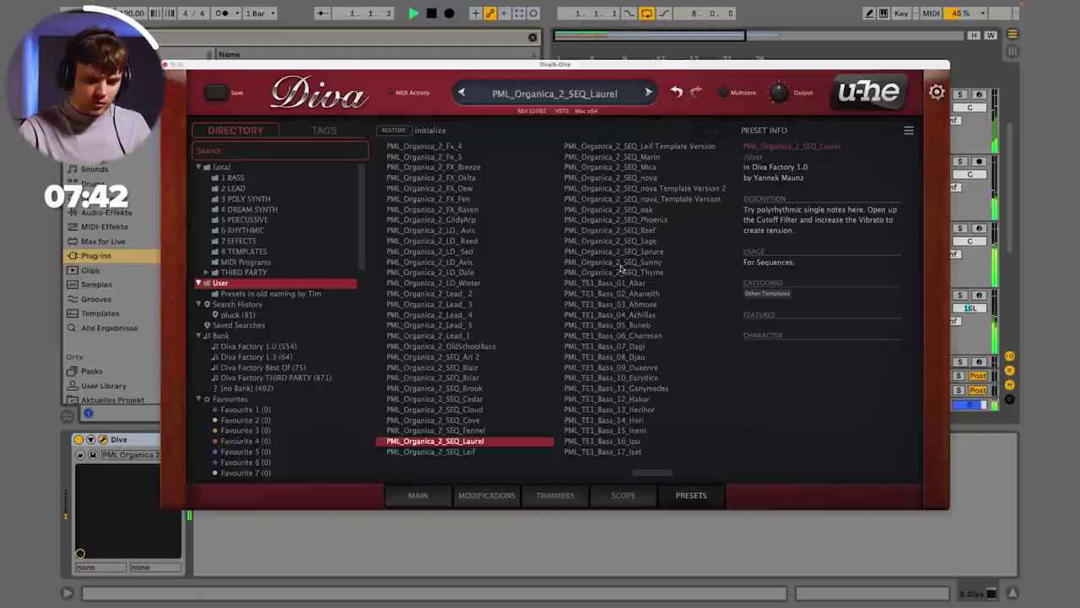
left_click(165, 65)
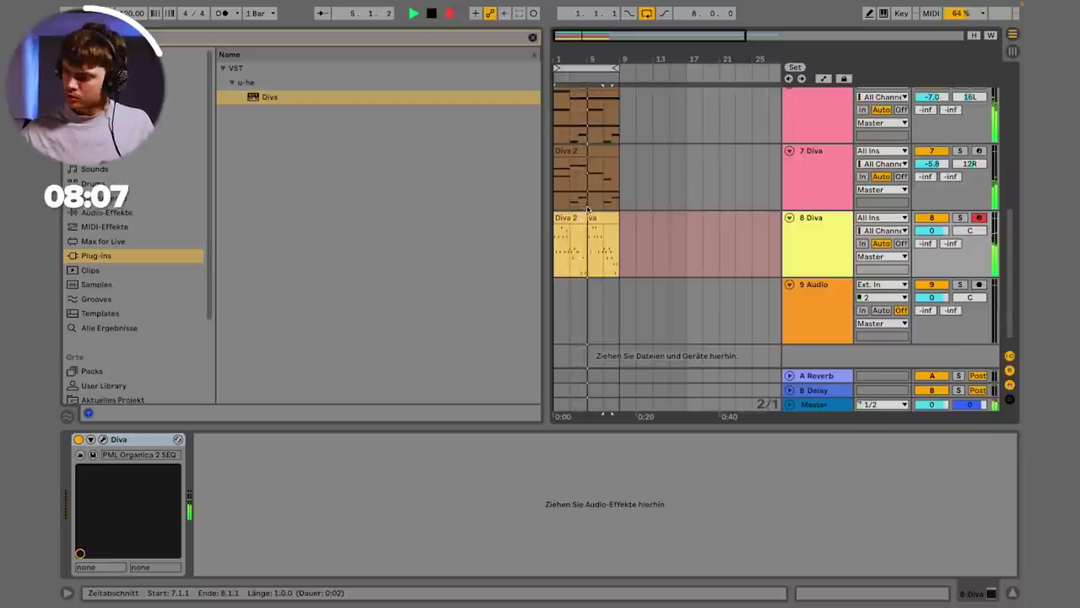
Step: Stop playback, set the second recorded track 8 clip's start to 5.1.1 and join both clips into one eight-bar clip
key("space")
left_click_drag(588, 218, 586, 218)
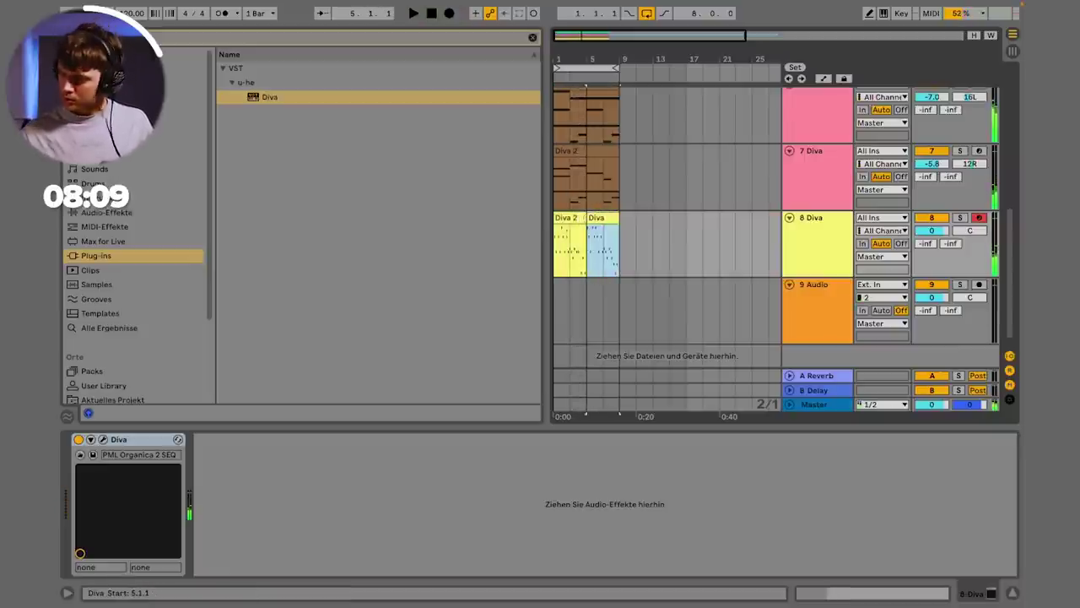
left_click(575, 219, "shift")
Step: Open the joined track 8 clip and quantize all its notes to a fixed 1/16 grid
double_click(575, 219)
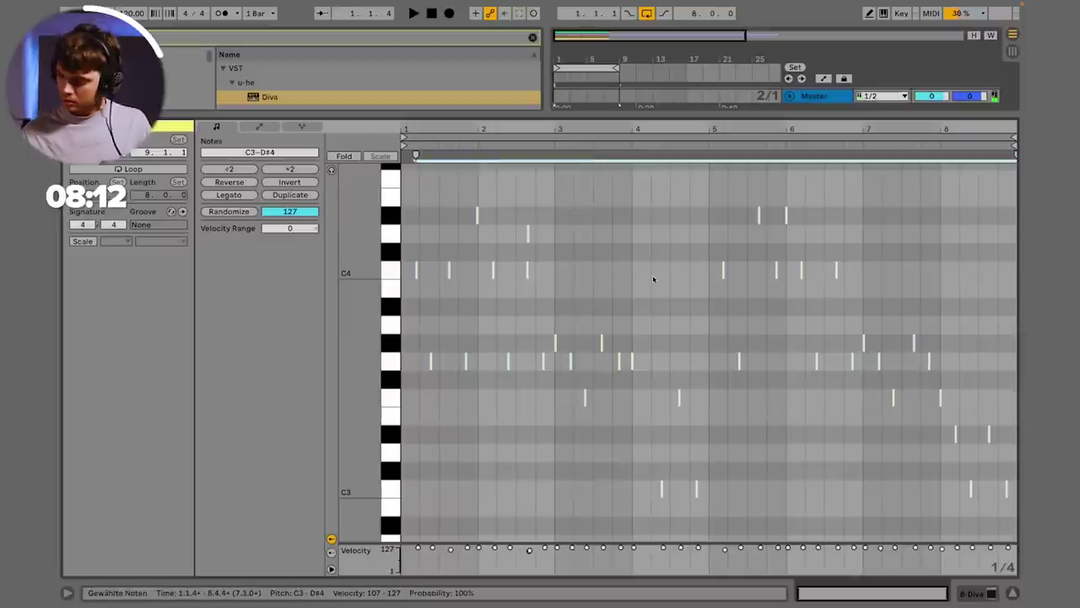
right_click(653, 278)
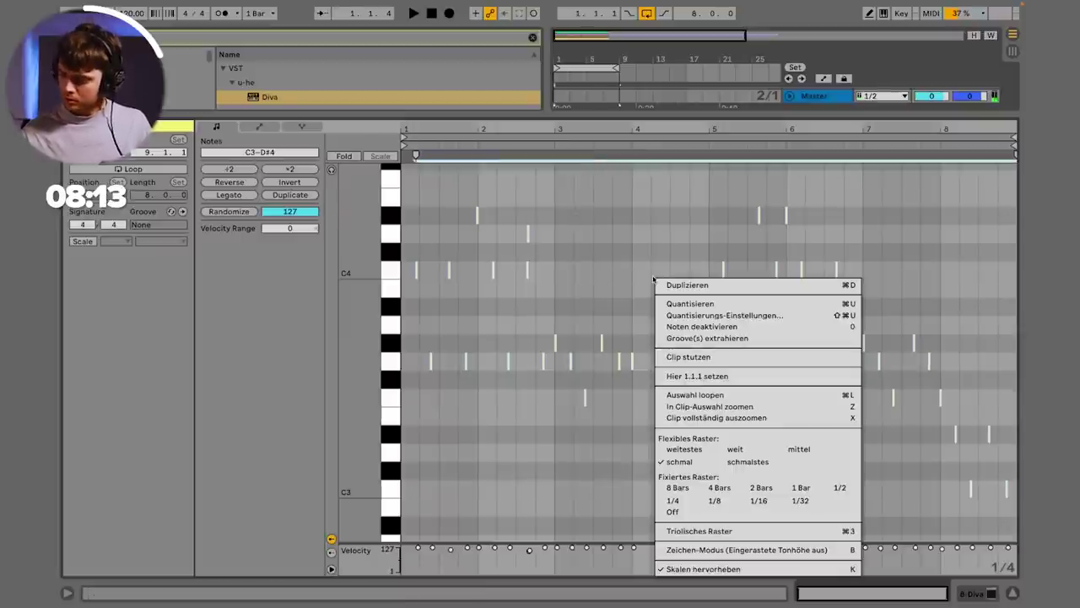
left_click(765, 501)
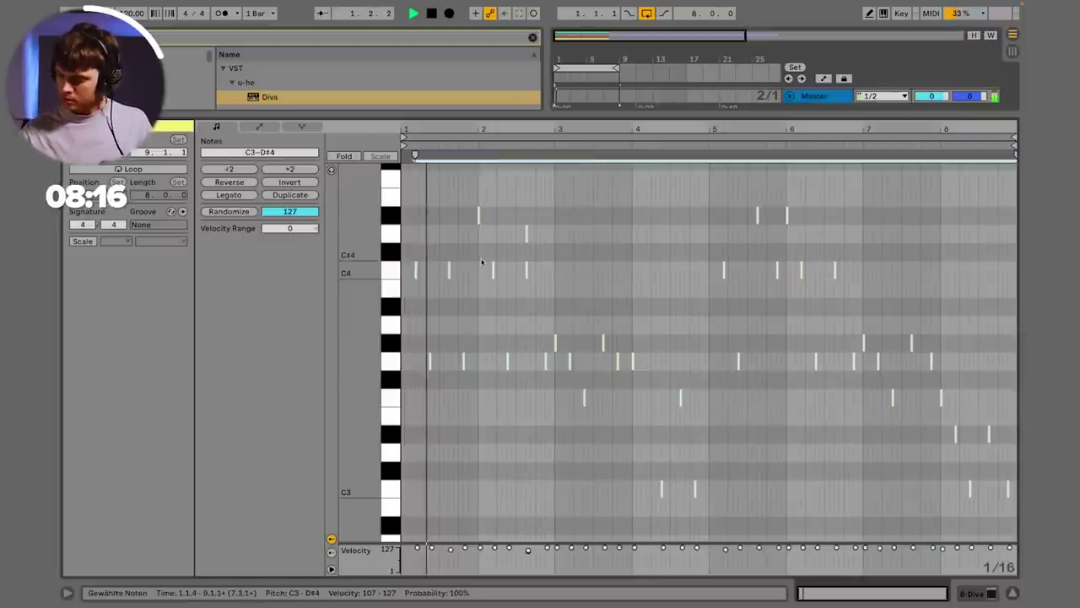
Step: Add a short D#4 note at 1.1.1 of the track 8 clip and hide the clip editor
left_click_drag(456, 130, 455, 211)
key("space")
key("space")
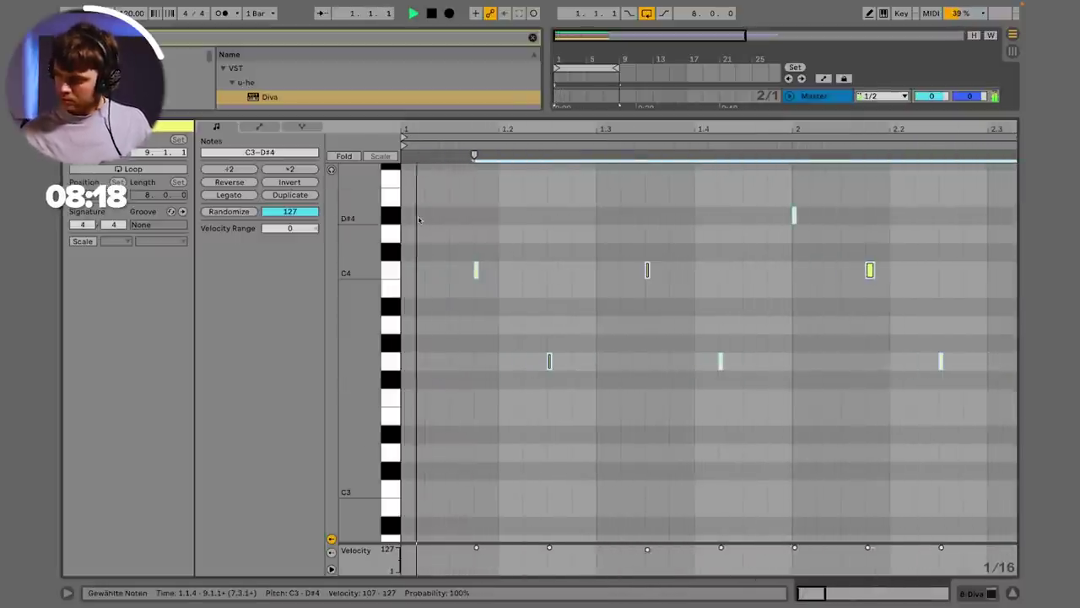
double_click(414, 217)
key("space")
key("space")
key("Delete")
left_click(1014, 595)
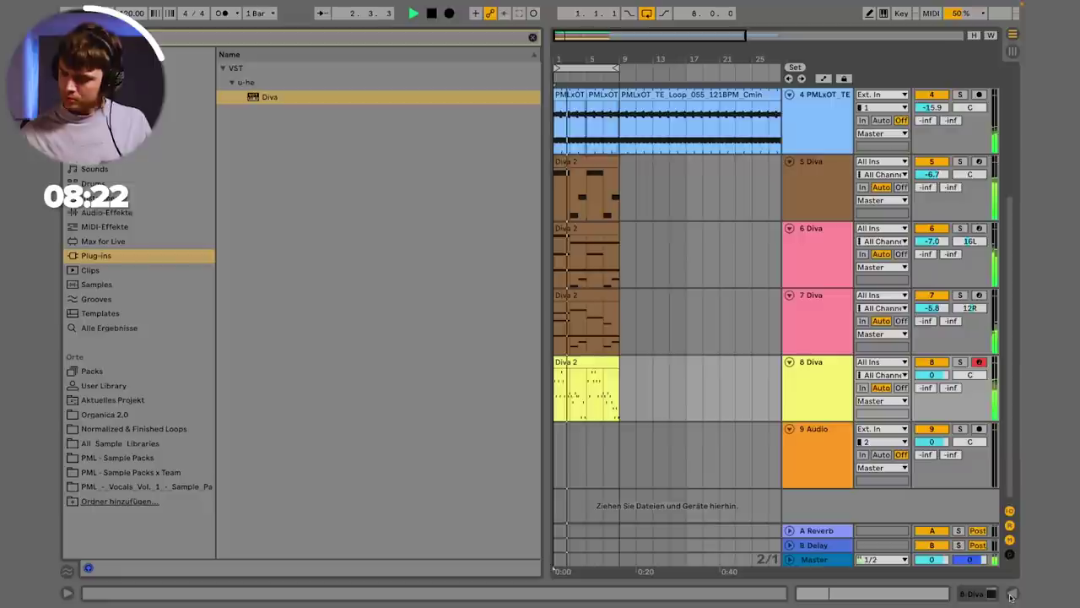
Step: Audition the PML_Organica_2_SEQ presets Cloud, Cedar and Brook in track 8's Diva and return to its main page
double_click(845, 412)
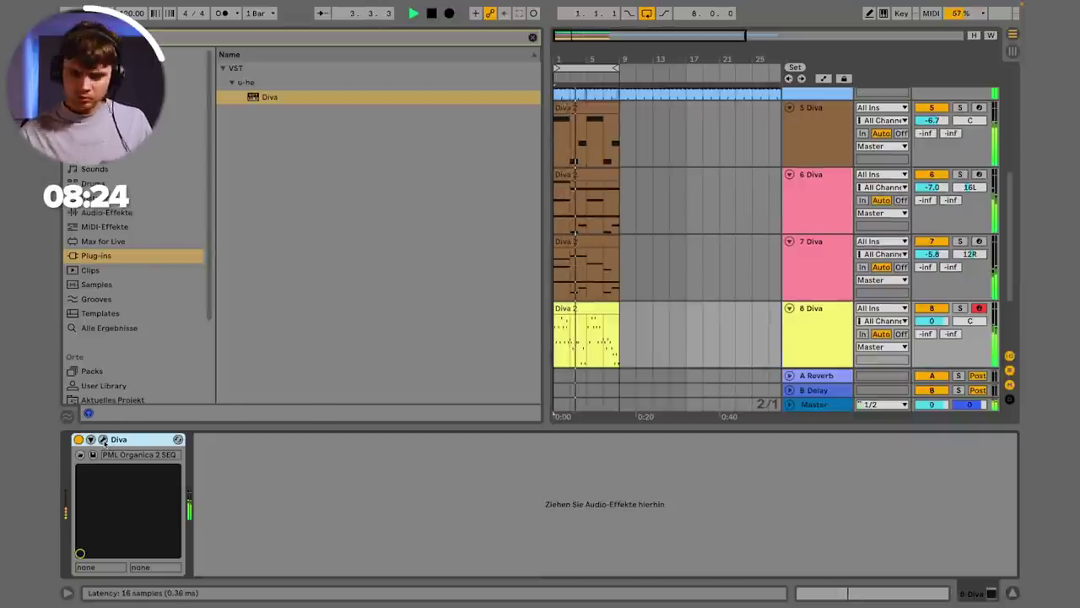
left_click(103, 439)
left_click(455, 411)
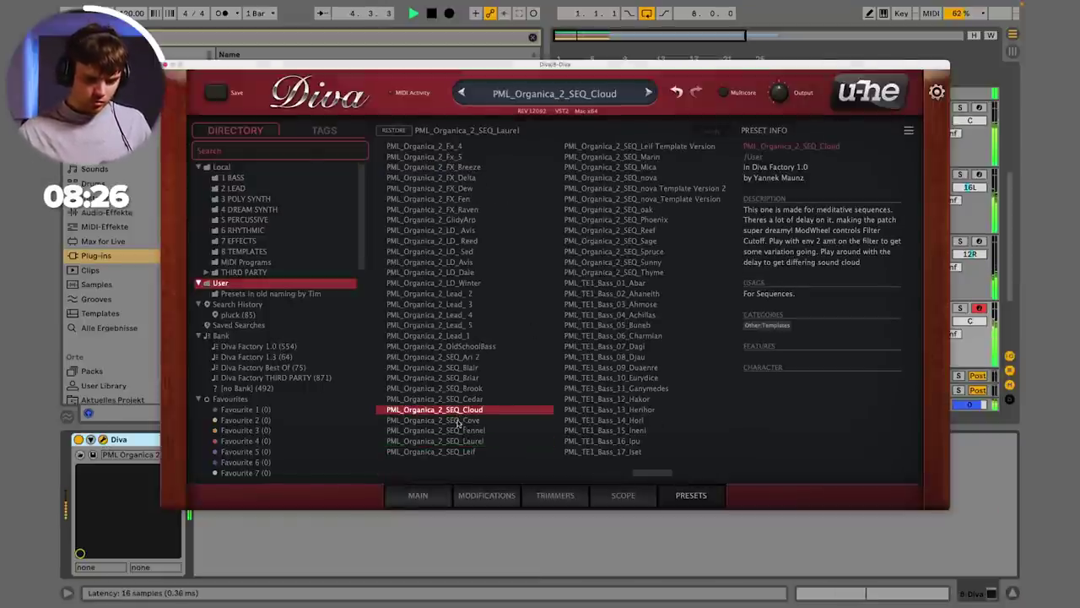
left_click(439, 399)
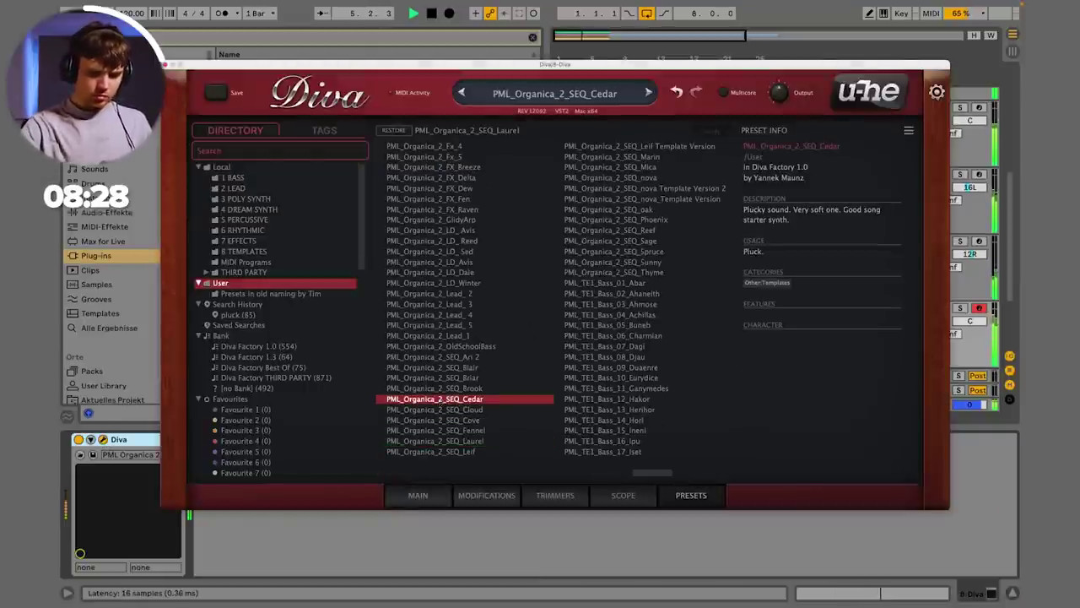
left_click(454, 388)
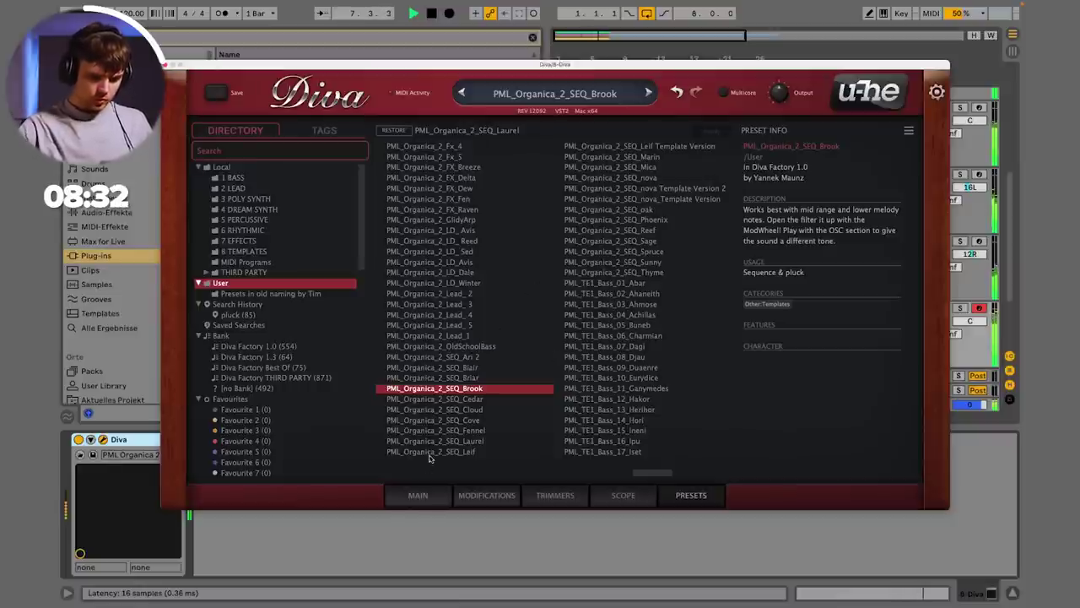
left_click(417, 496)
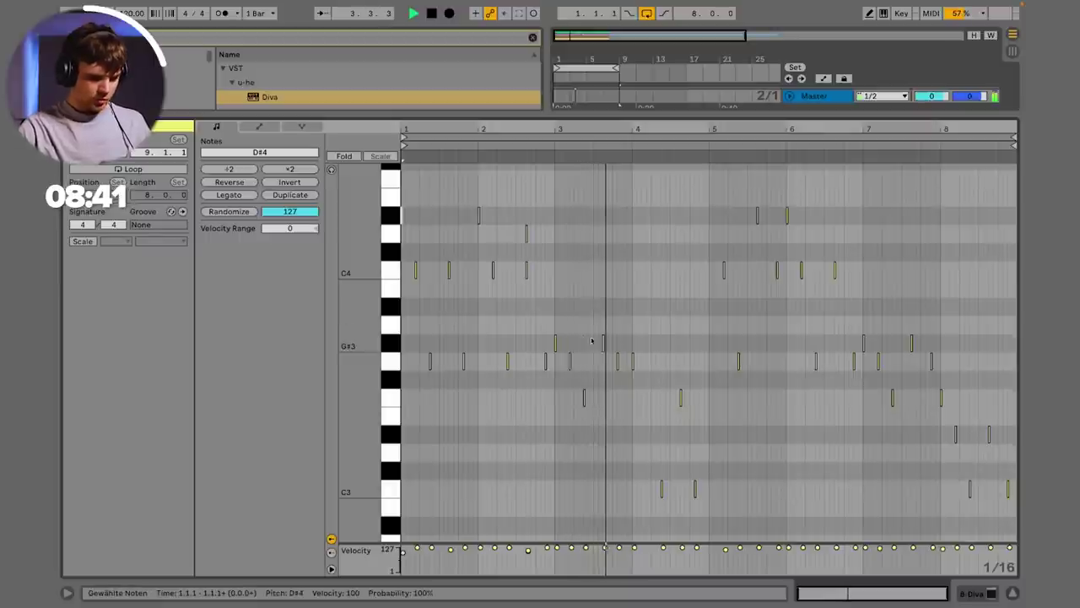
Step: Loop the first four bars of the track 8 clip
left_click(705, 264)
left_click_drag(667, 263, 403, 237)
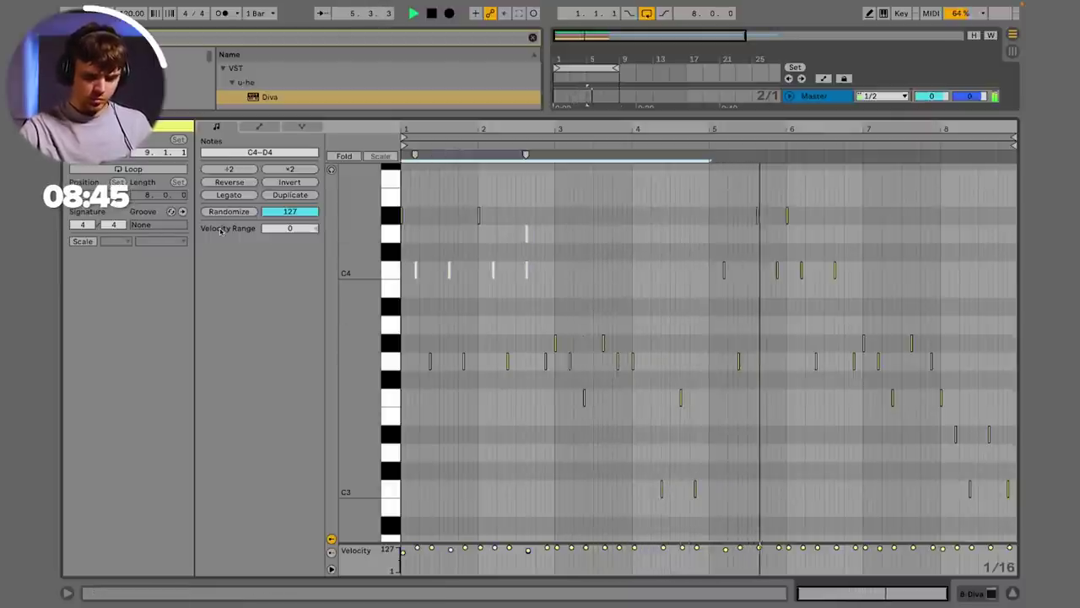
key("super+l")
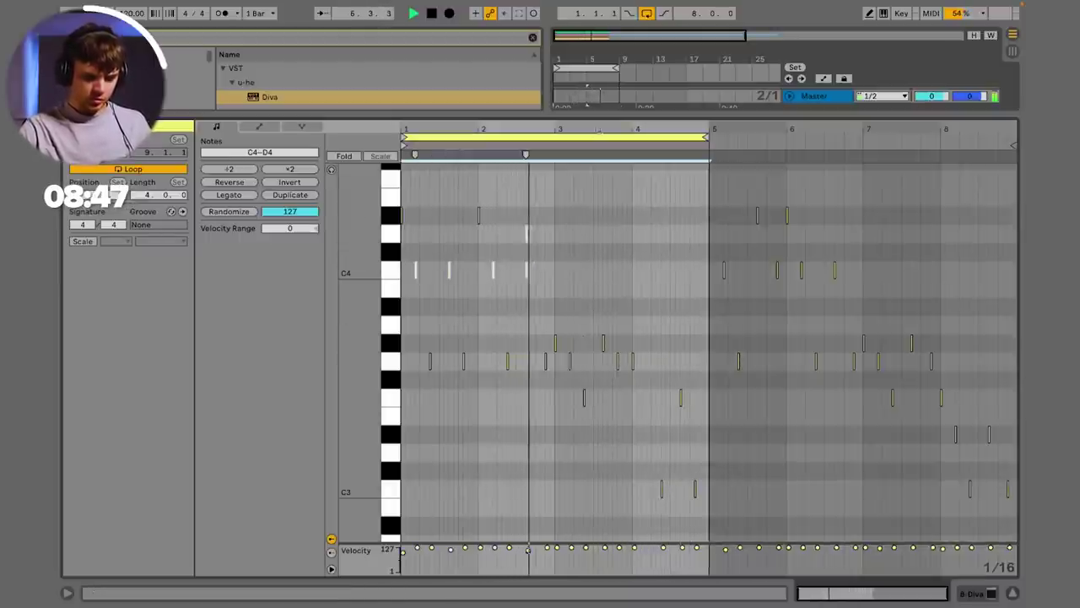
Step: Add two short notes in bar 4 of the track 8 clip: A#3 at 4.1.4 and D#4 at 4.2.4
scroll(583, 249, "up", 3)
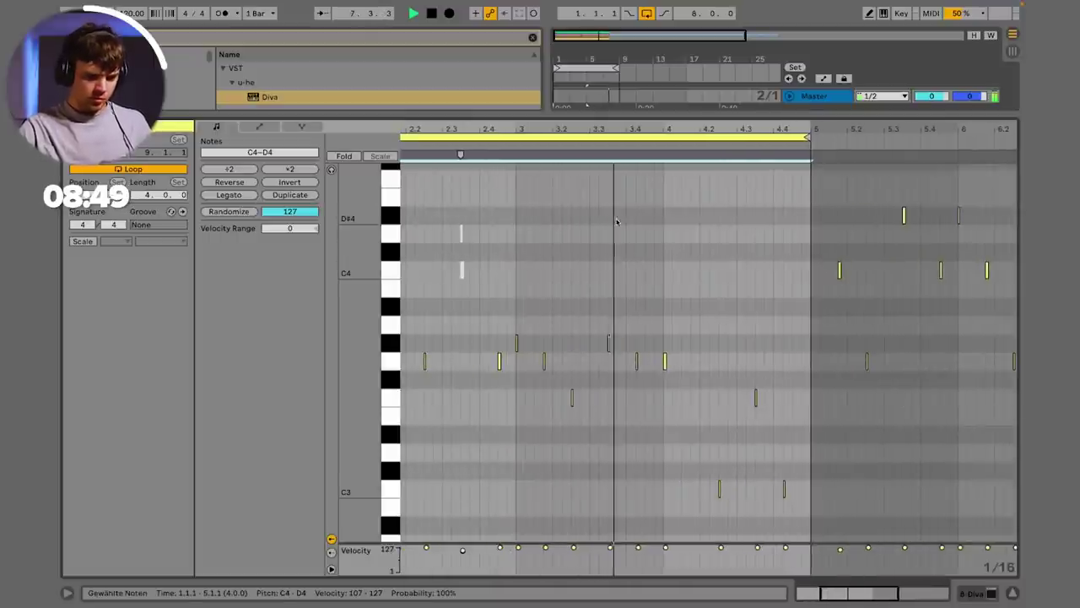
scroll(642, 245, "up", 2)
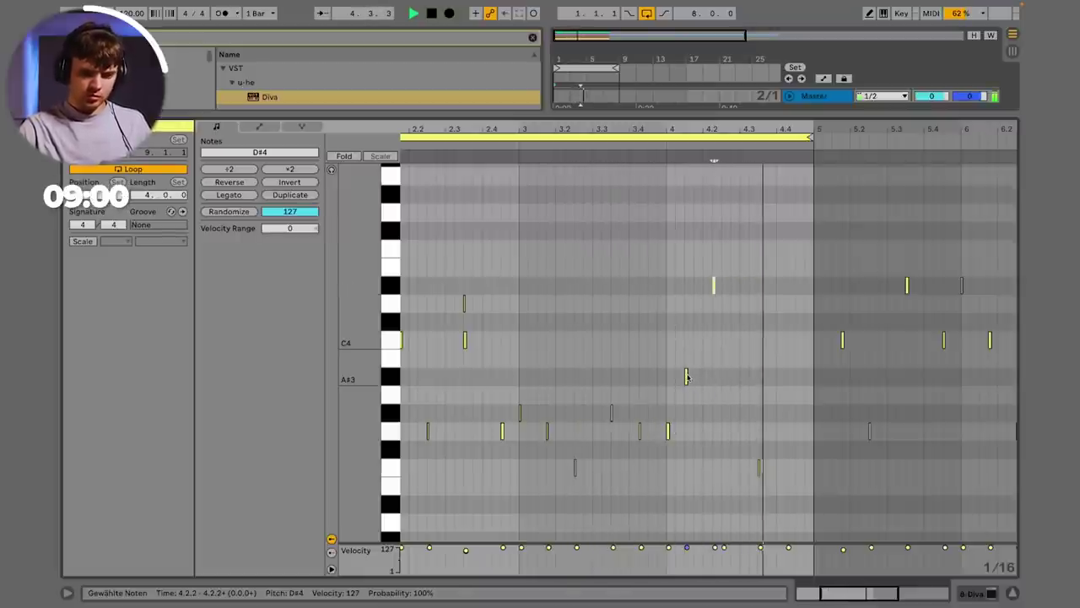
left_click_drag(687, 377, 695, 376)
scroll(698, 378, "down", 3)
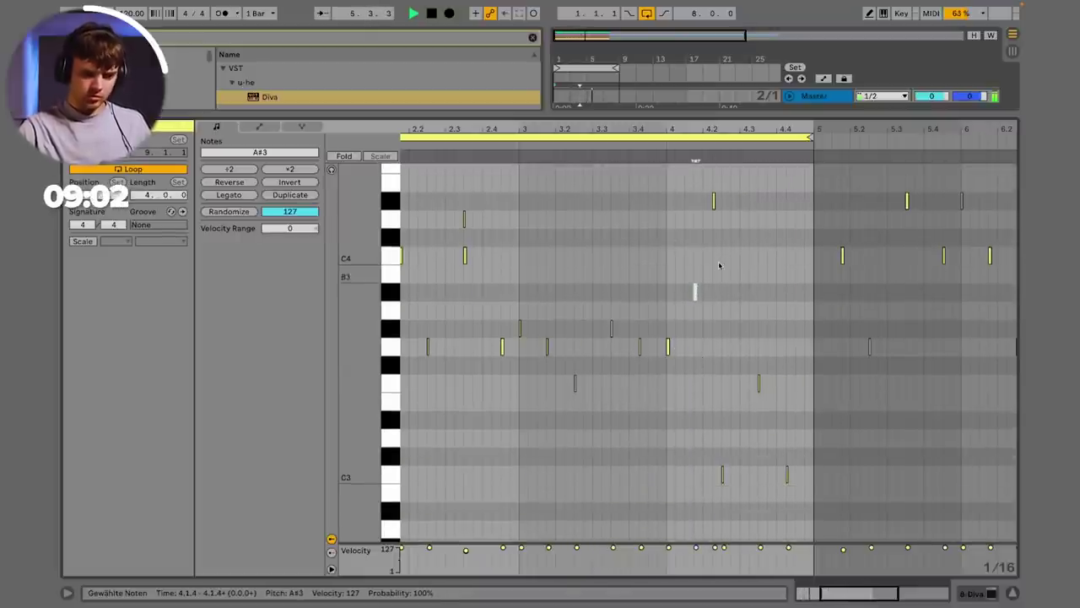
scroll(721, 259, "left", 3)
scroll(721, 259, "up", 1)
scroll(708, 337, "right", 1)
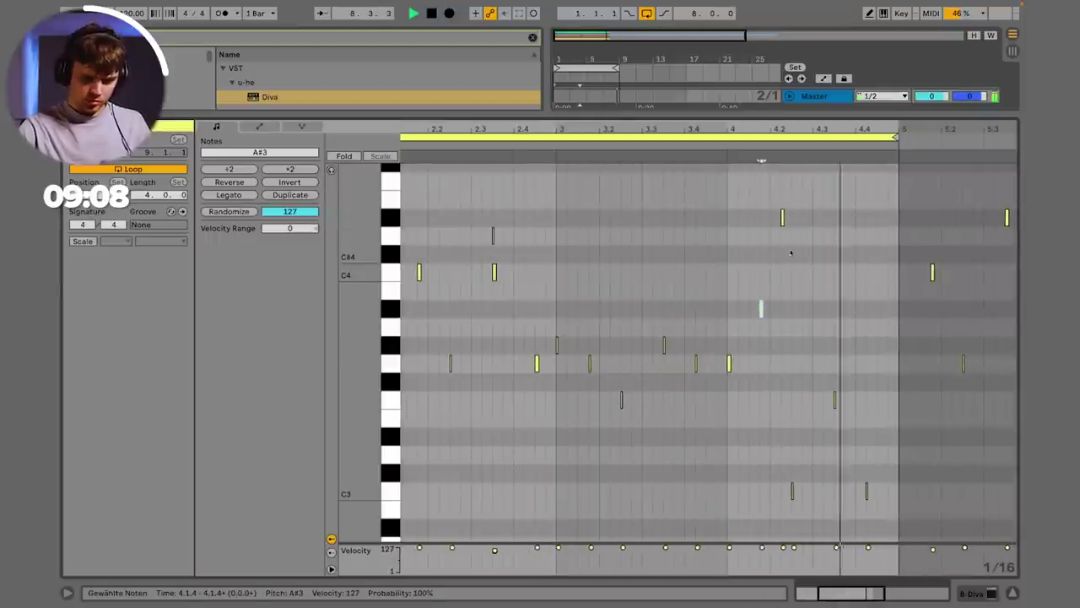
left_click_drag(783, 218, 806, 216)
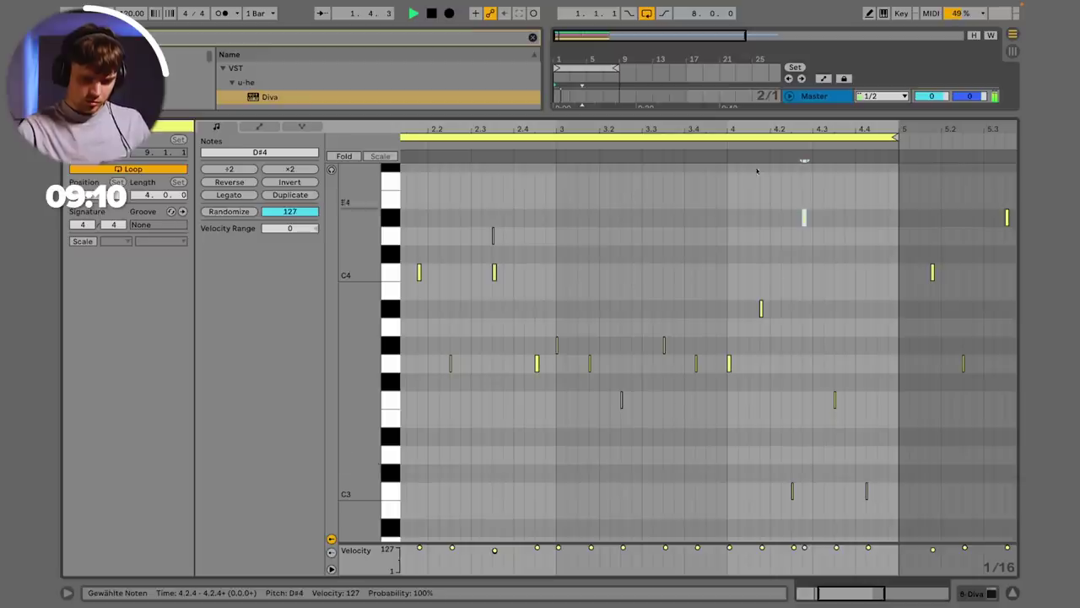
Step: Raise the filter cutoff of track 8's Diva to 87.00 and close the plug-in window
left_click(812, 97)
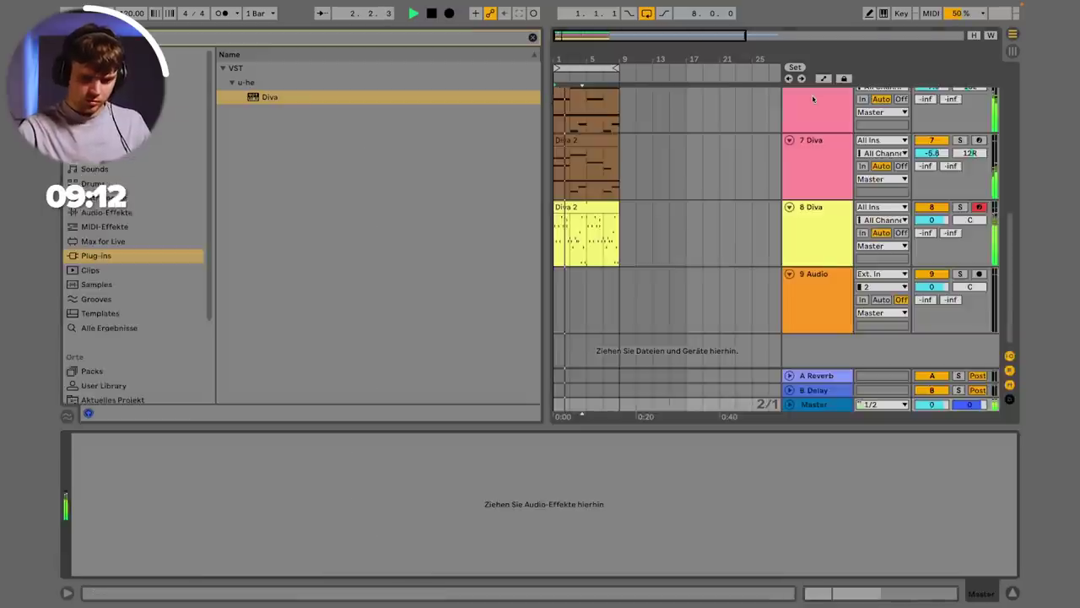
left_click(811, 214)
left_click(103, 439)
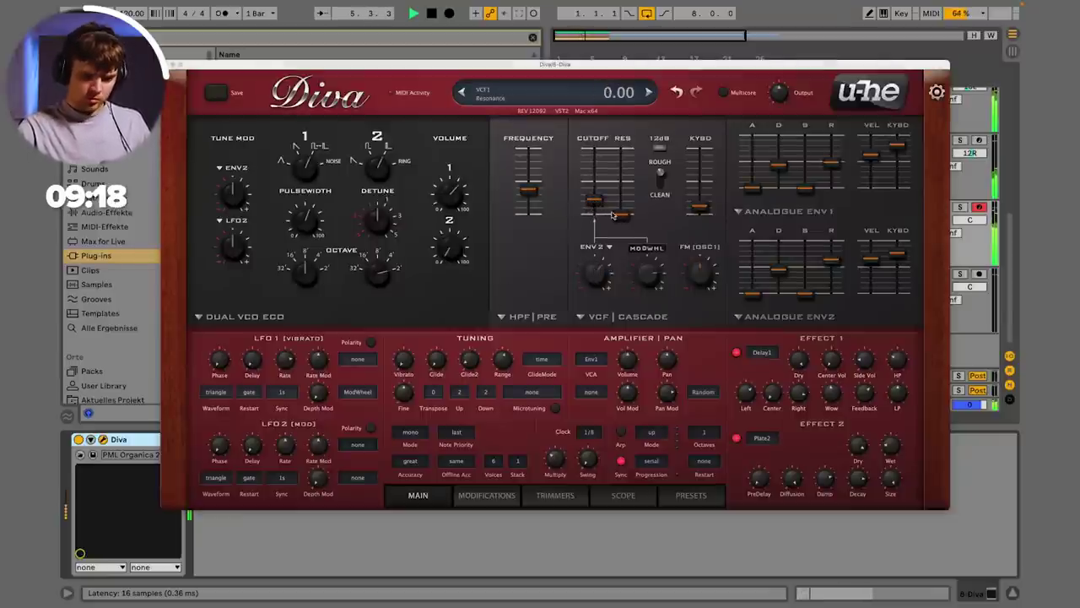
left_click_drag(590, 195, 588, 186)
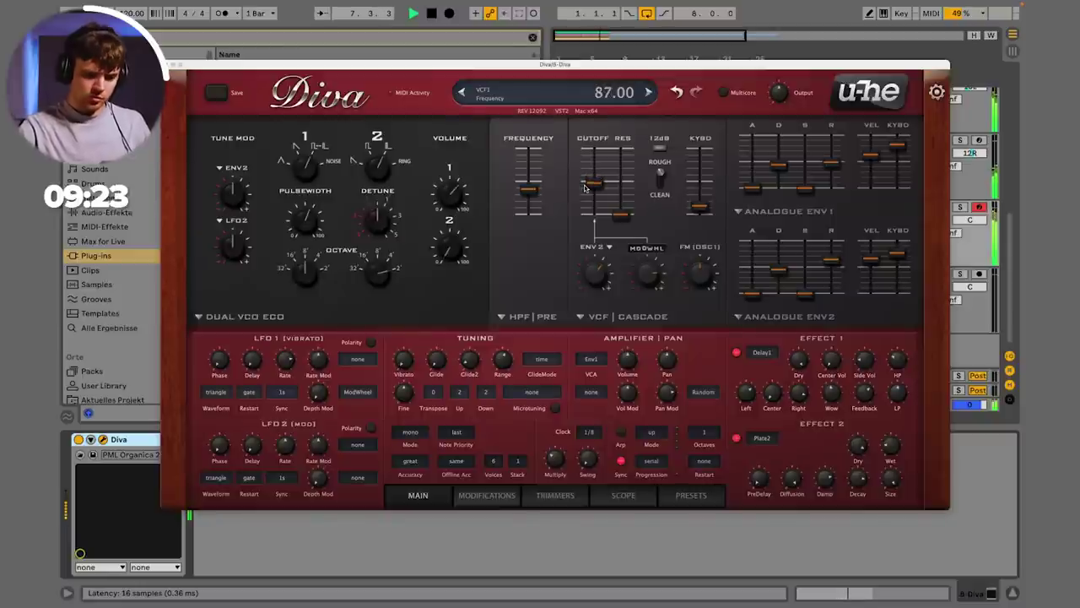
left_click(167, 65)
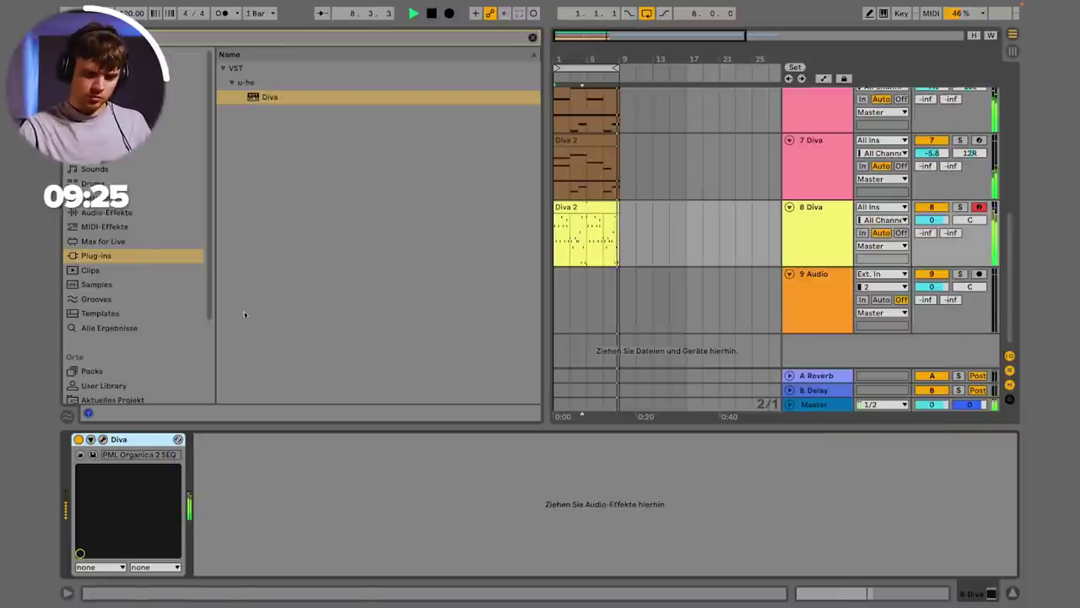
Step: Reopen the track 8 clip and lower the D#4 note at 4.2.4 to C4
double_click(590, 208)
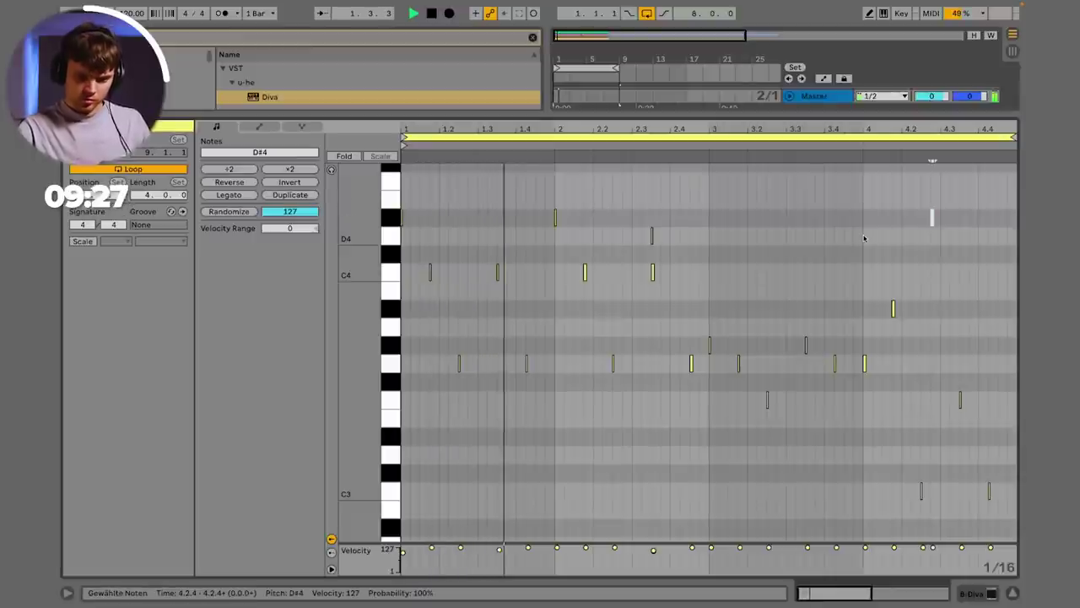
key("Down")
key("Down")
key("Down")
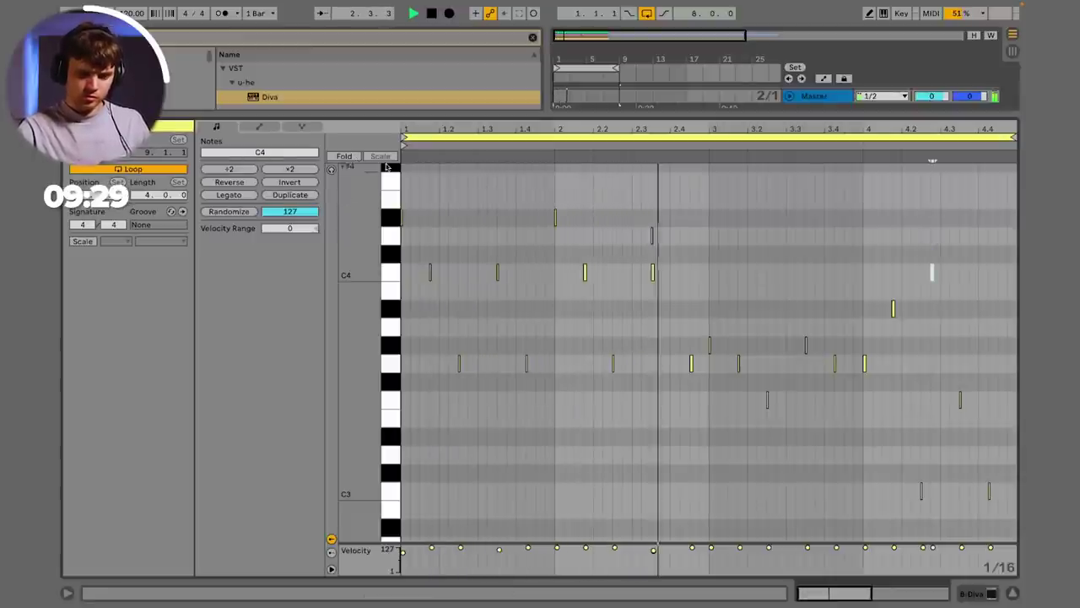
Step: Lower the A#3 note at 4.1.4 in the track 8 clip to F3
left_click_drag(565, 129, 515, 125)
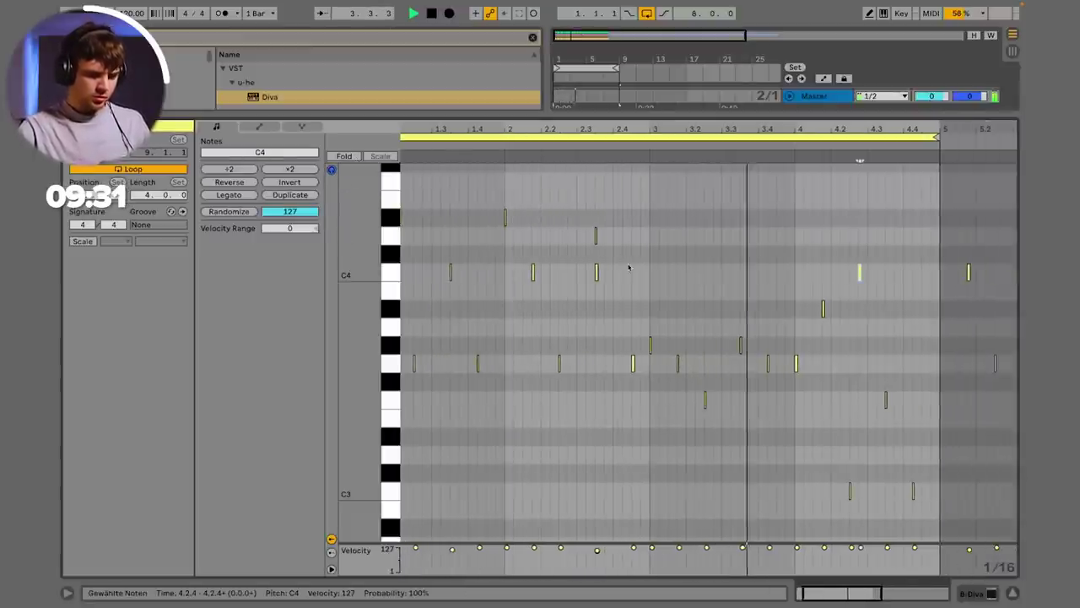
left_click_drag(816, 333, 845, 307)
key("Down")
key("Down")
key("Down")
key("Down")
key("Down")
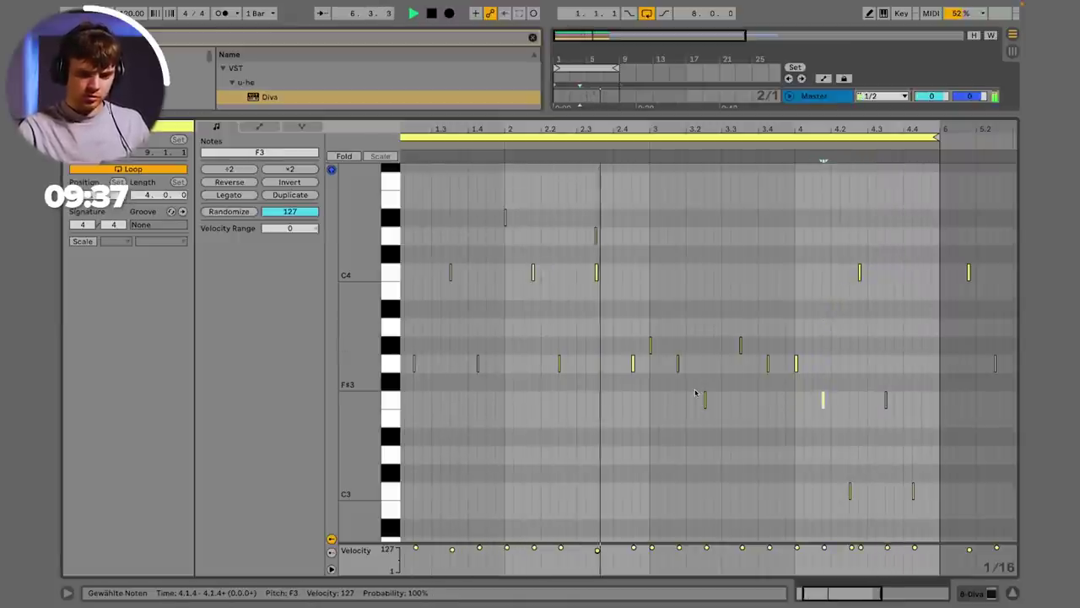
Step: Raise the G3 note at 3.1.4 in the track 8 clip to C4
left_click_drag(666, 358, 714, 366)
key("Up")
key("Up")
key("Up")
key("Up")
key("Up")
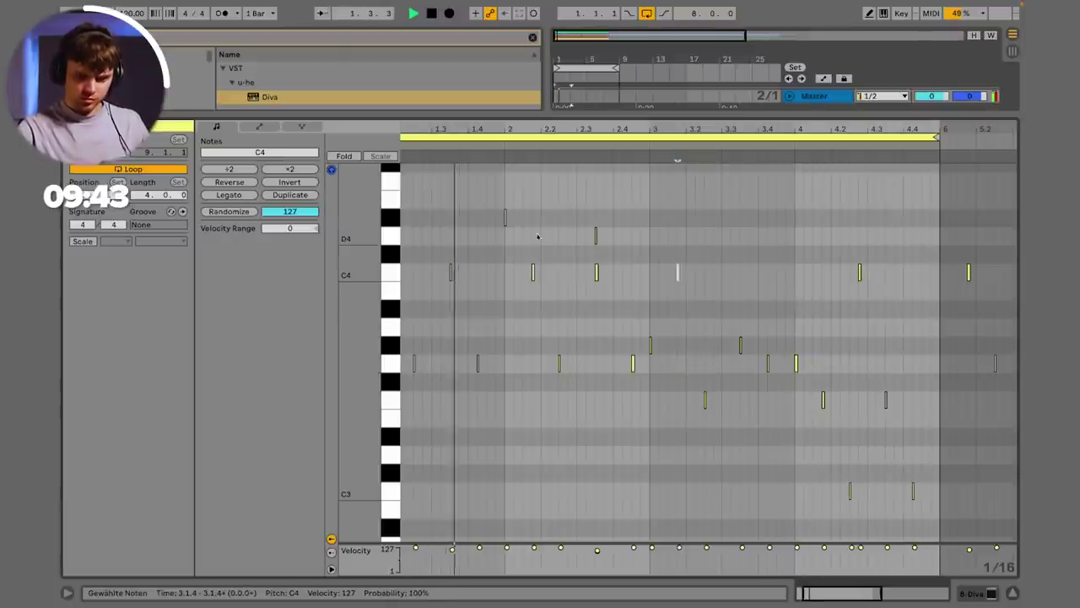
Step: Remove the C4 notes at 2.3.3 and 4.2.4 in the track 8 clip and lower the D4 note at 2.3.3 to C4
left_click(577, 277)
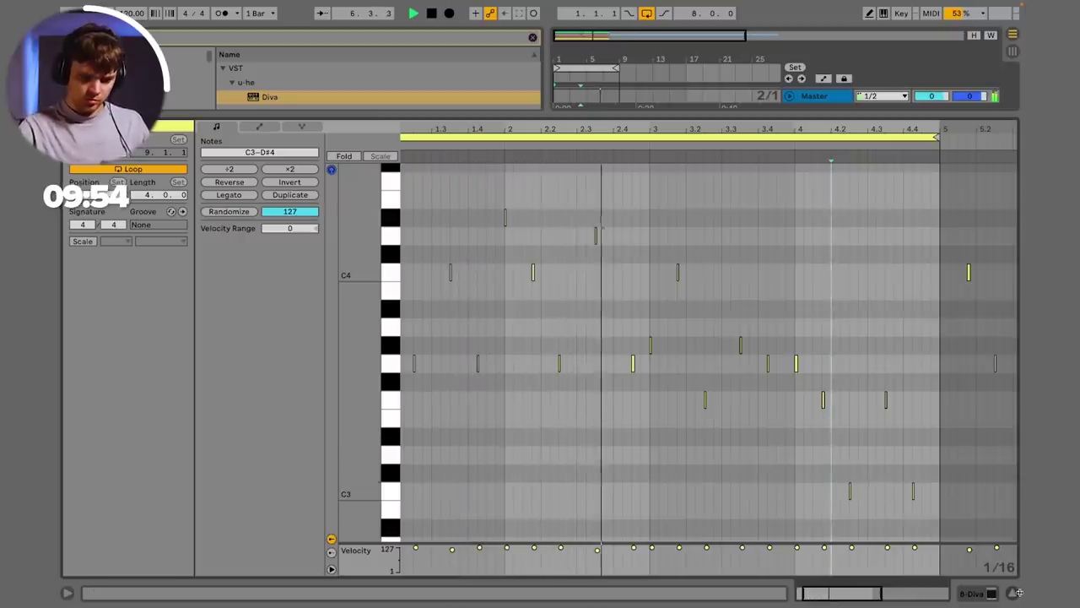
left_click_drag(622, 248, 559, 207)
key("Down")
key("Down")
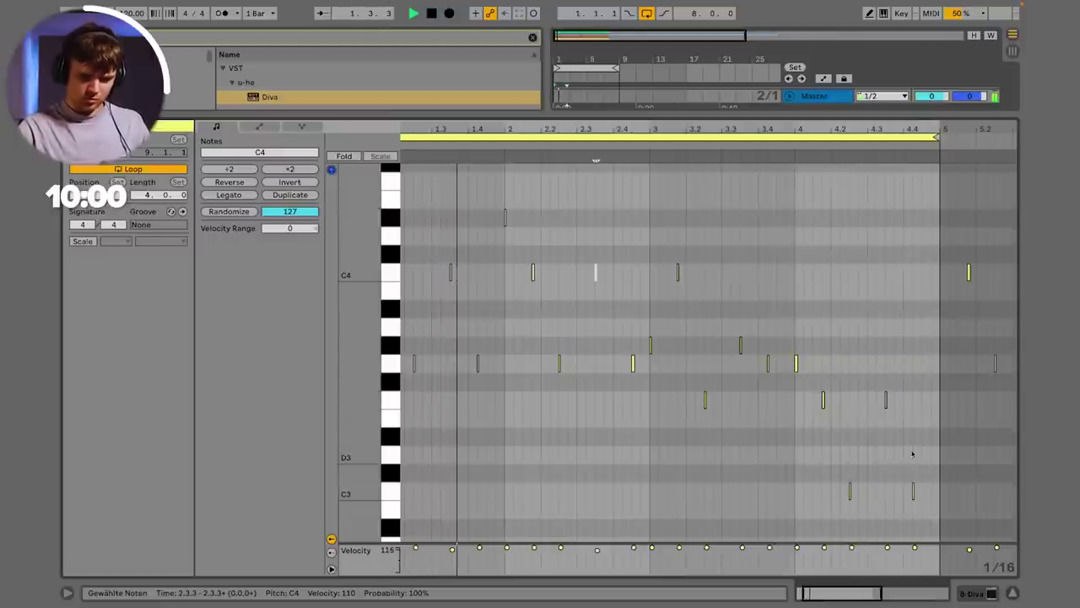
Step: Add two short notes to the track 8 clip: G4 at 4.4.3 and D#4 at 3.3.2
double_click(926, 327)
key("Down")
key("Down")
key("shift+Up")
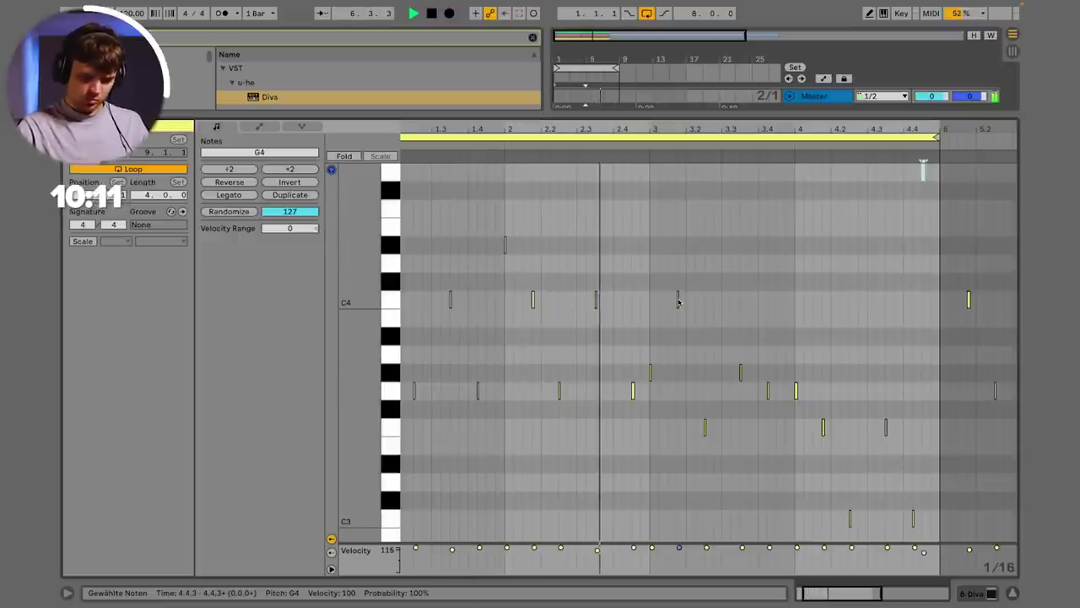
double_click(733, 245)
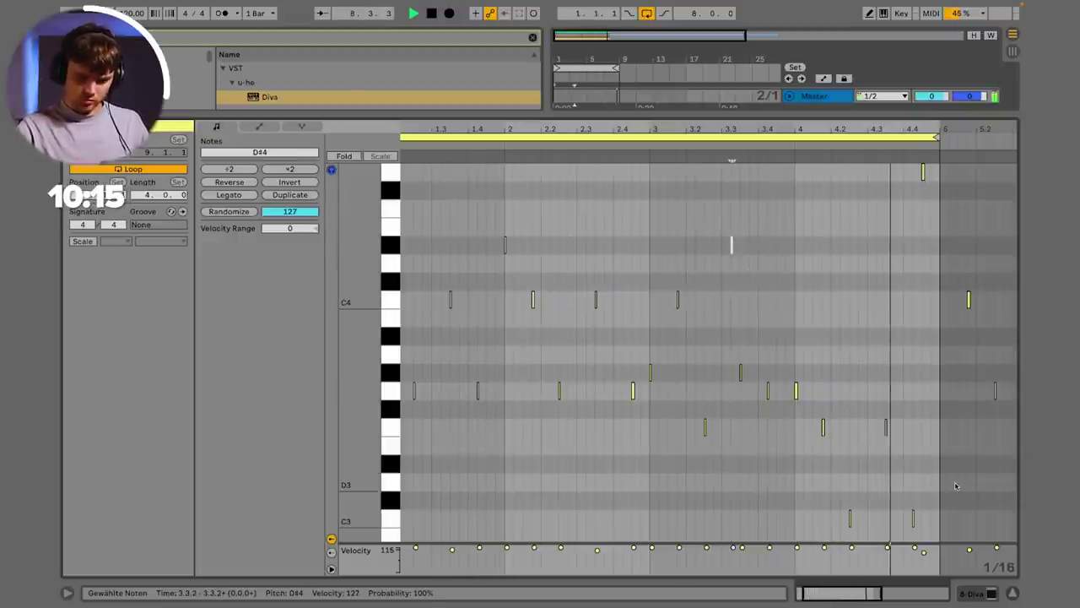
Step: Open track 8's Diva, lower the filter cutoff and the envelope 2 keyboard amount, and close the plug-in window
left_click(1013, 593)
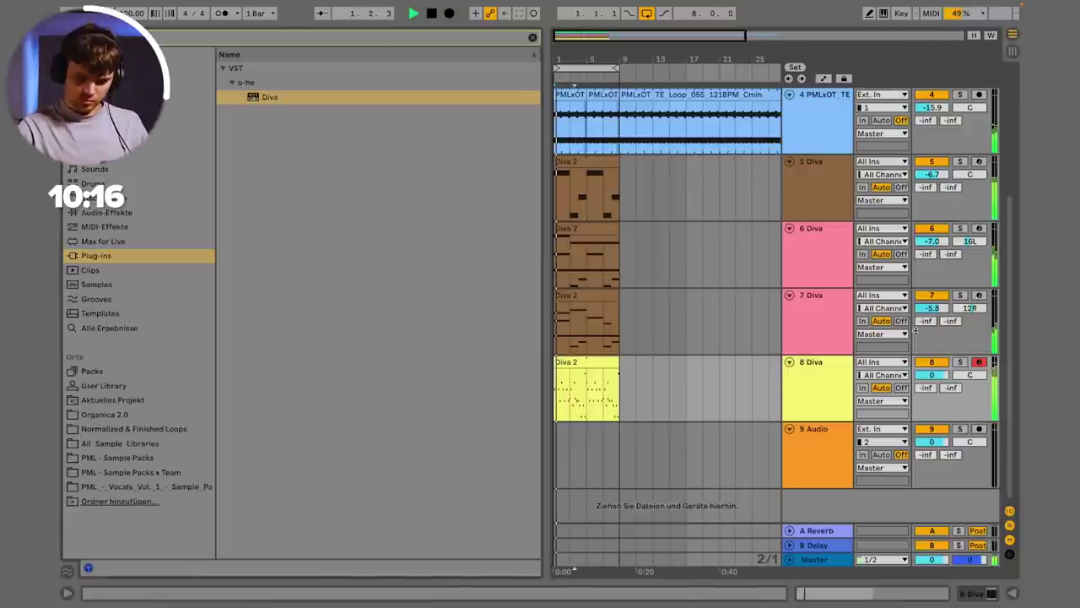
double_click(839, 394)
left_click(102, 440)
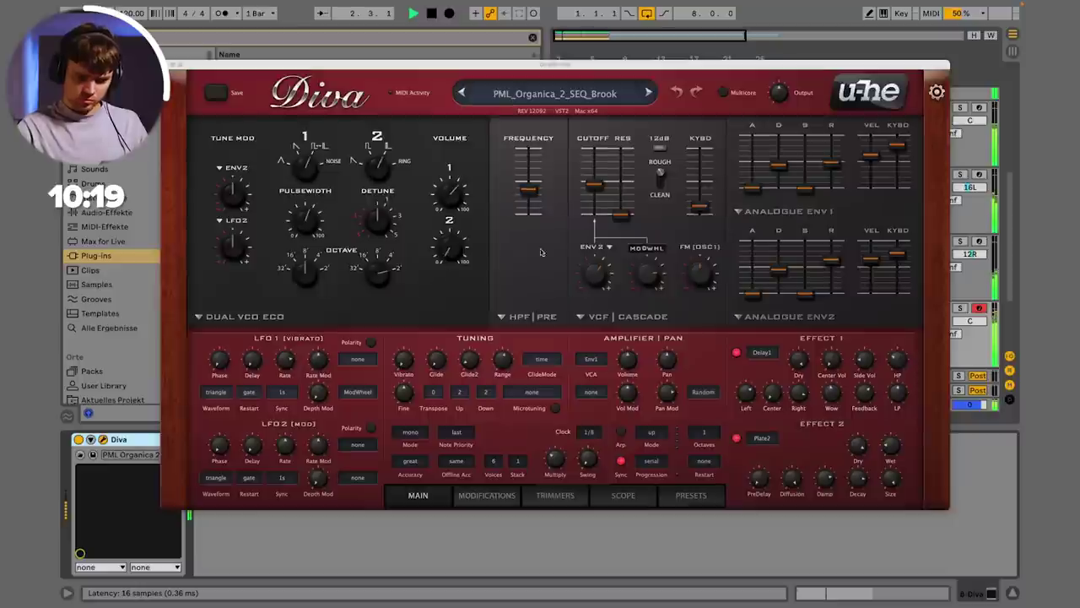
left_click_drag(597, 173, 593, 186)
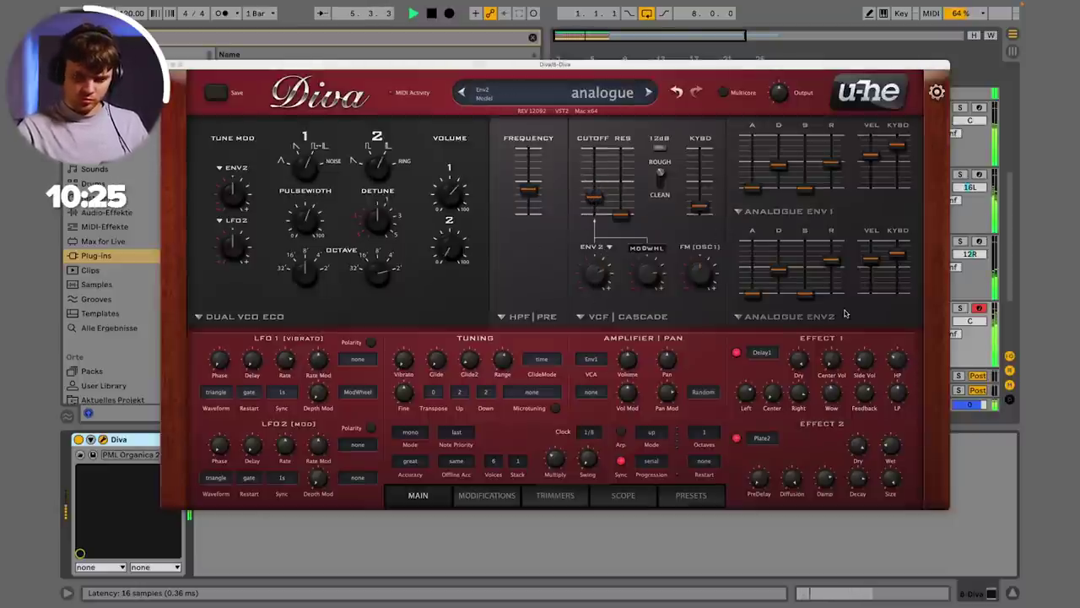
left_click_drag(902, 248, 900, 273)
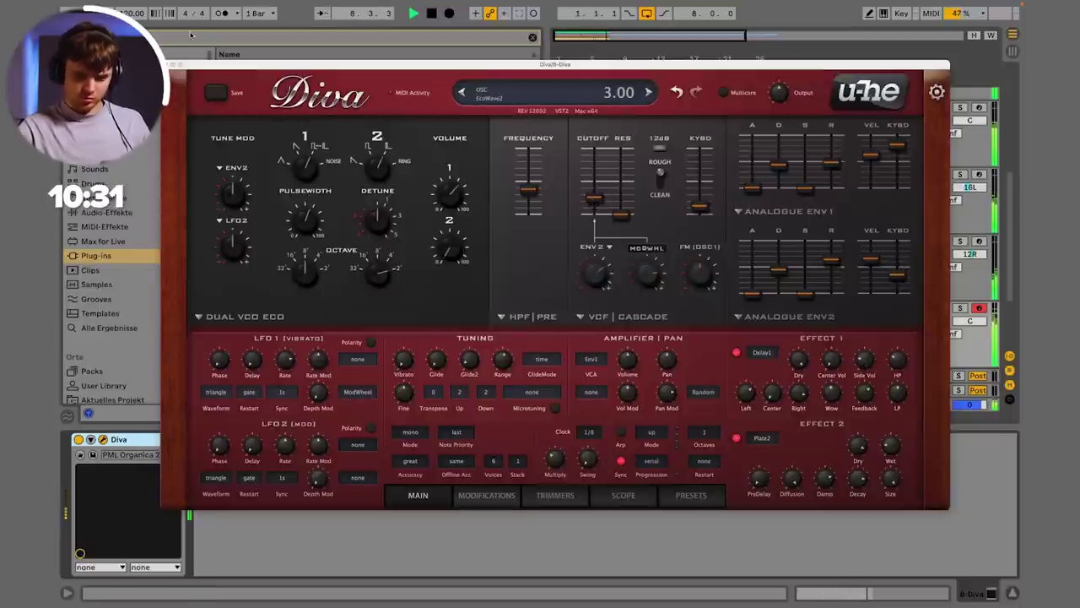
left_click(166, 64)
Step: Find PMLxOT_SV_Tonalpercussion_Loop_003_123BPM_Cmin.wav in the Tonal Percussions folder of PML - Sample Packs and place it at the start of track 9
key("super+f")
key("BackSpace")
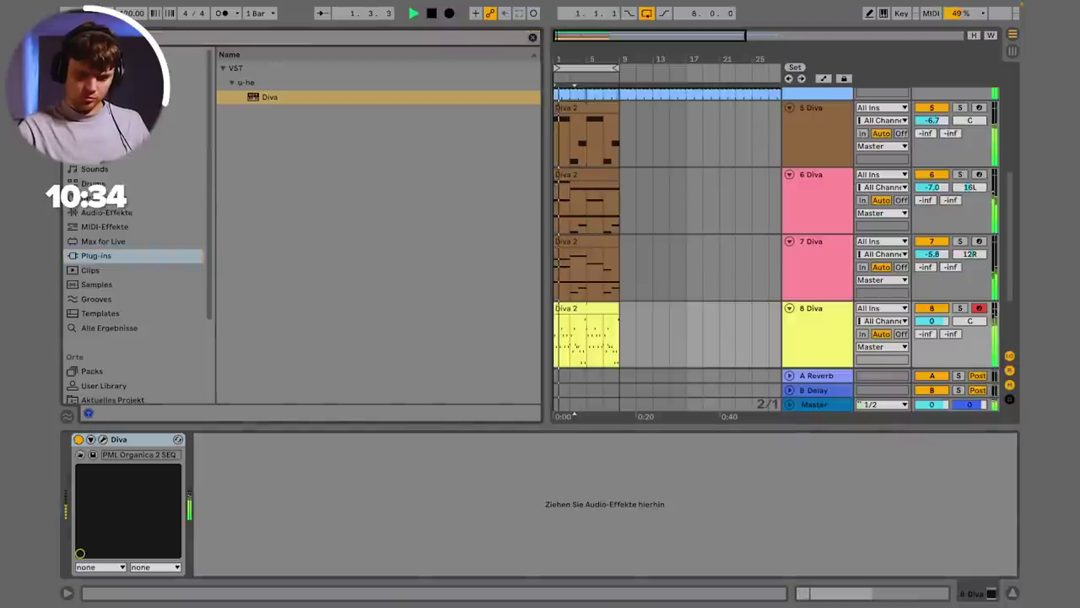
scroll(122, 338, "down", 3)
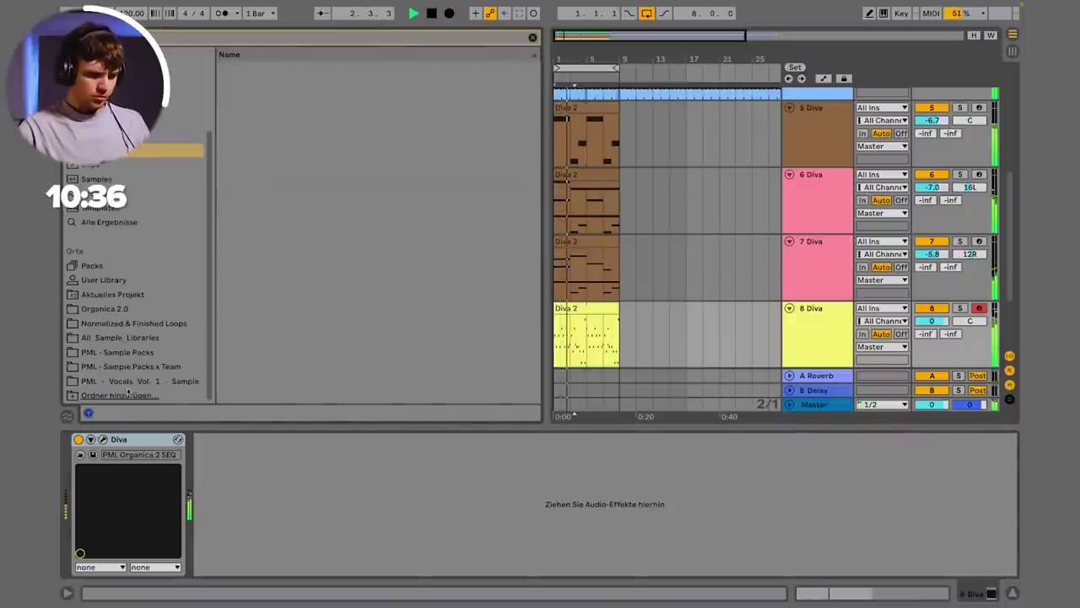
left_click(110, 367)
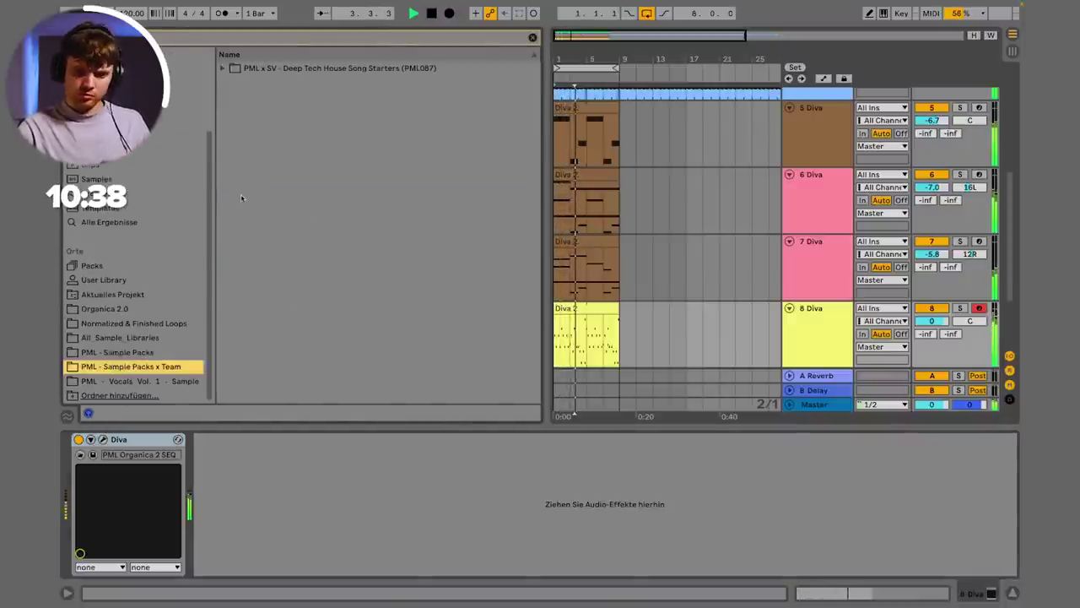
left_click(127, 352)
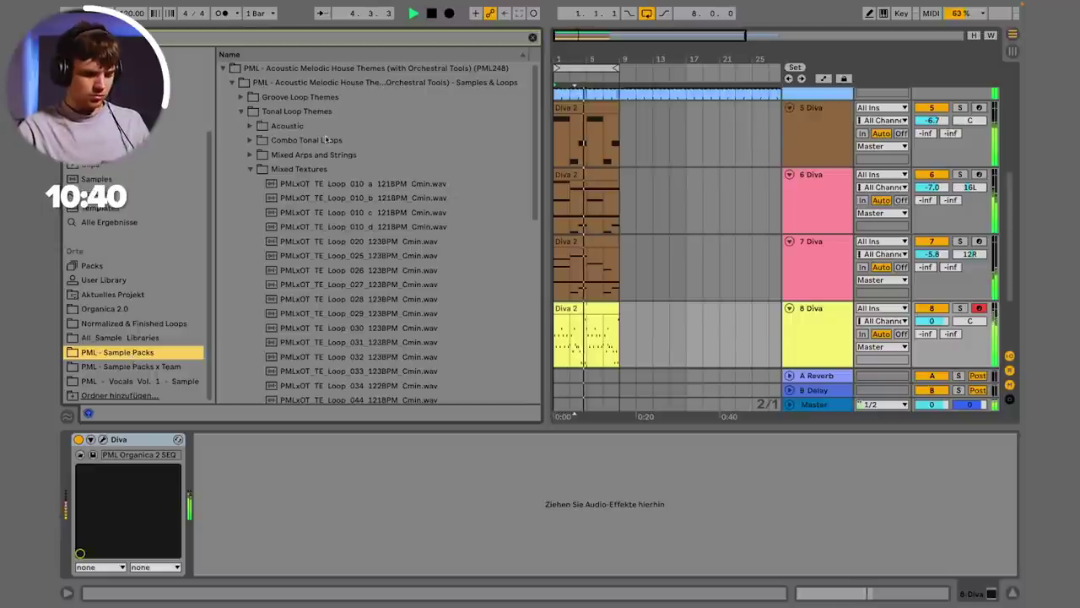
left_click(326, 193)
key("ctrl+t")
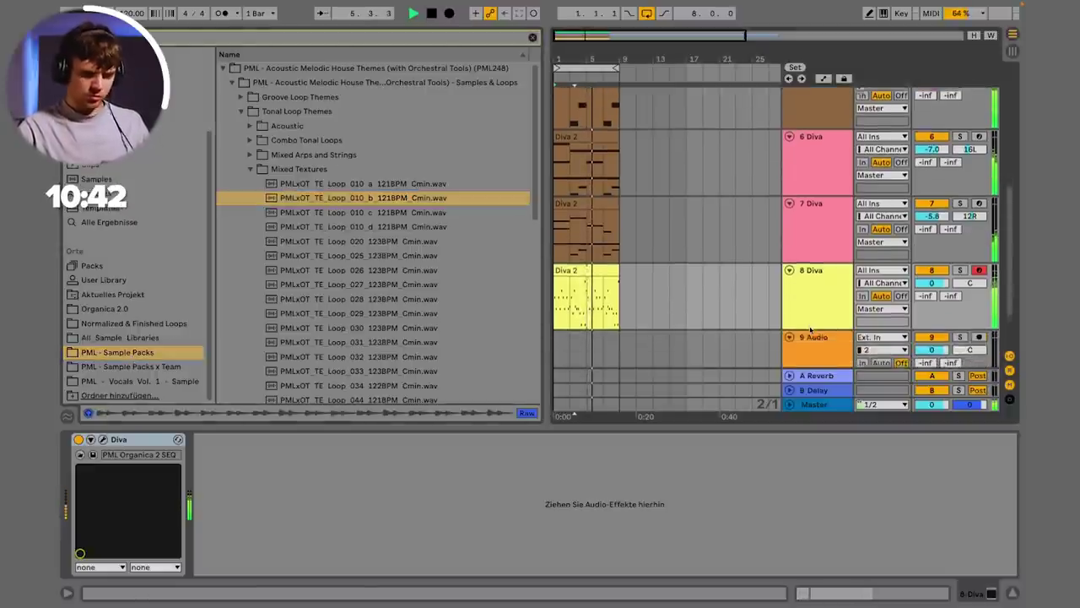
left_click(490, 255)
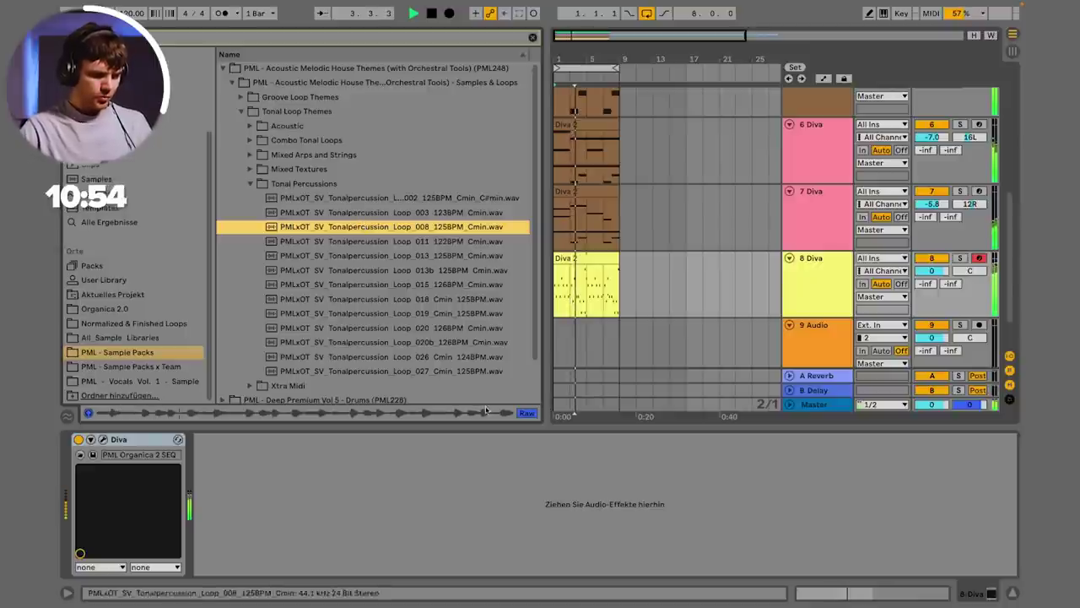
key("Up")
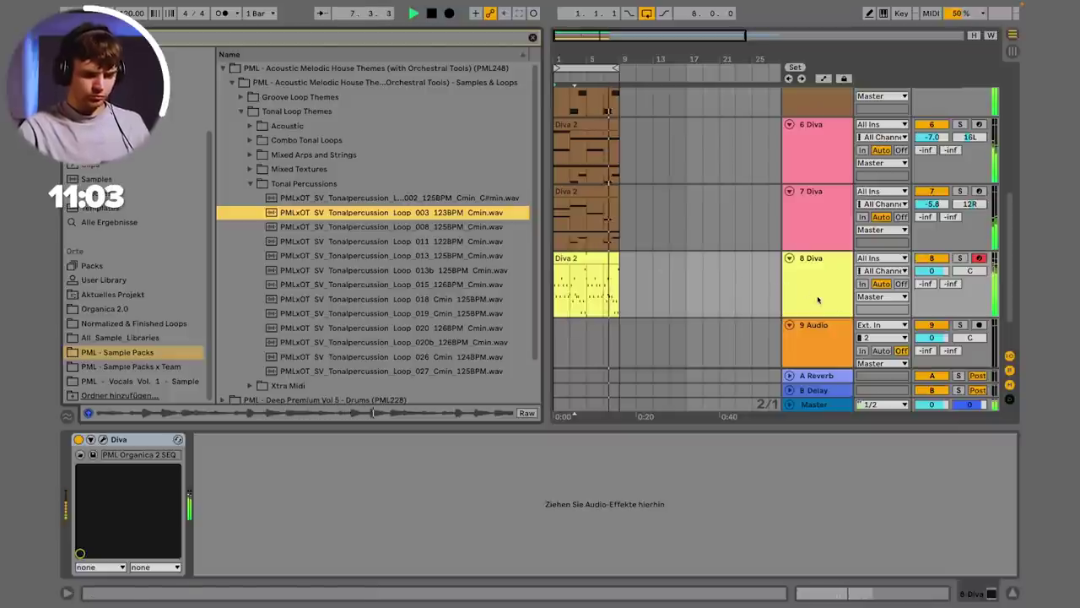
left_click_drag(559, 361, 554, 346)
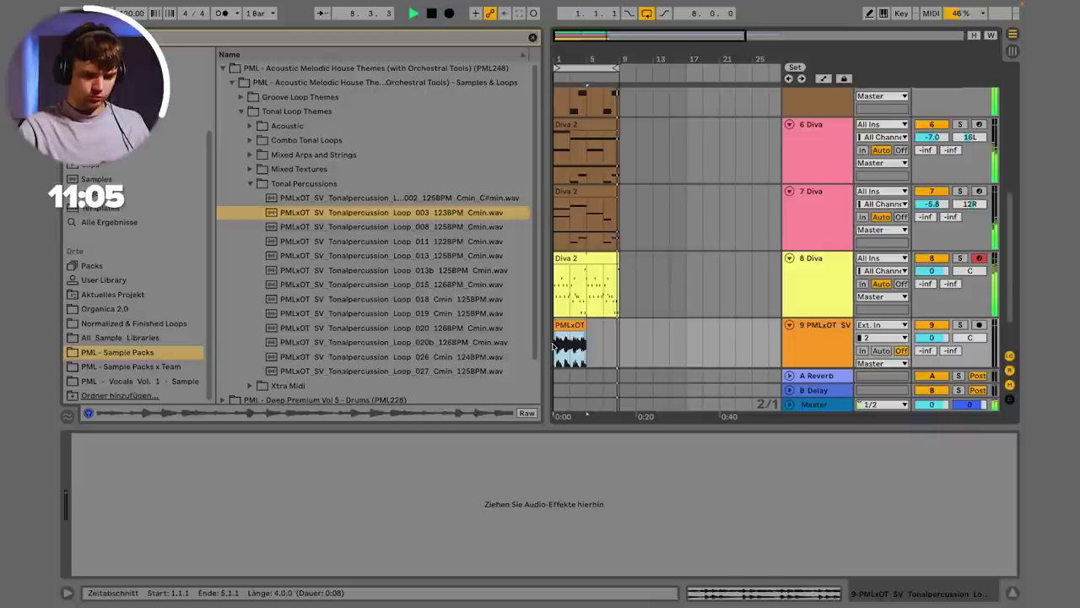
Step: Set track 9's volume to -3.8 dB and extend its percussion loop to bar 9
left_click_drag(938, 341, 938, 357)
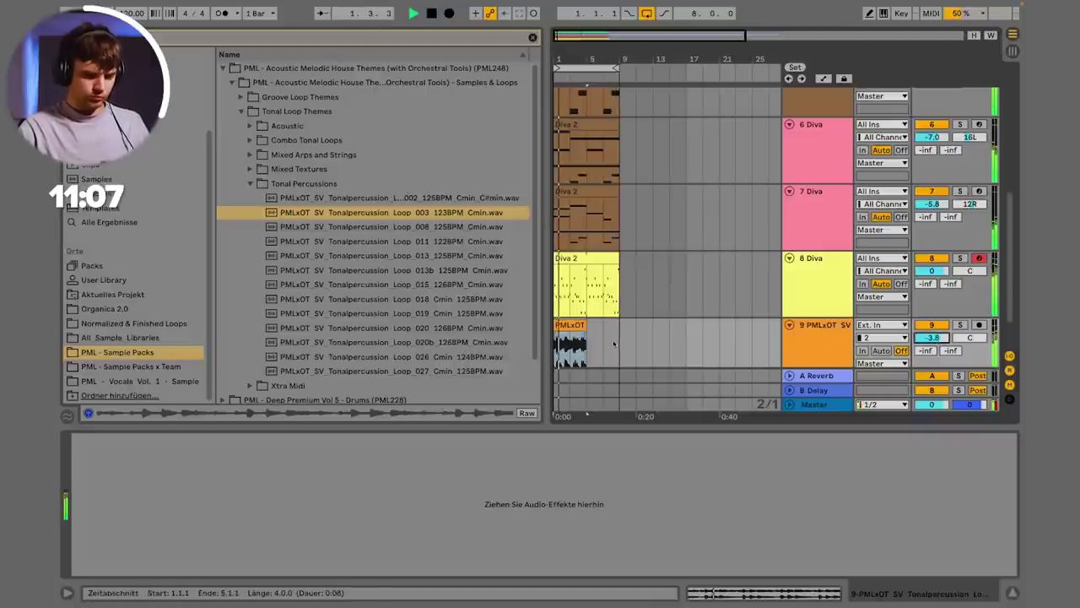
left_click_drag(586, 325, 620, 326)
Step: Add EQ Eight to track 9 and turn band 1 into a low cut at about 202 Hz
left_click(802, 348)
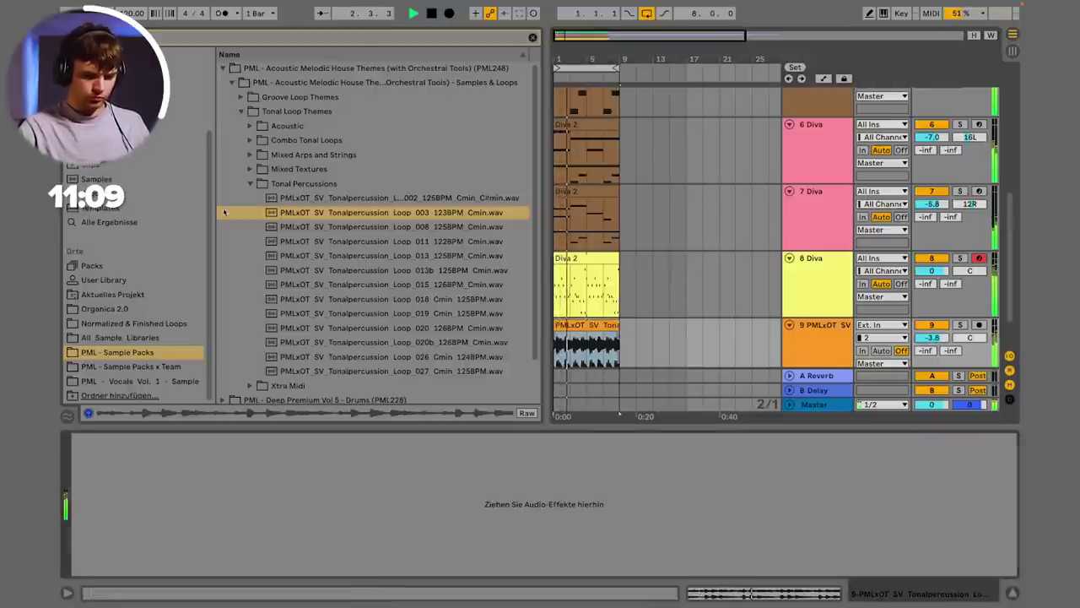
left_click(110, 108)
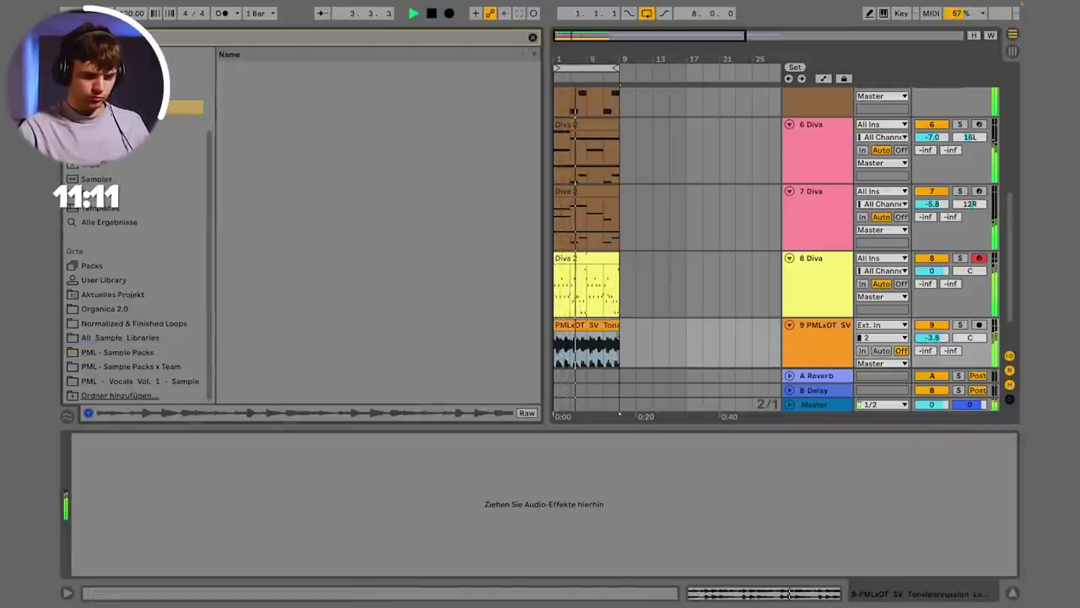
key("super+f")
type("eq")
double_click(261, 97)
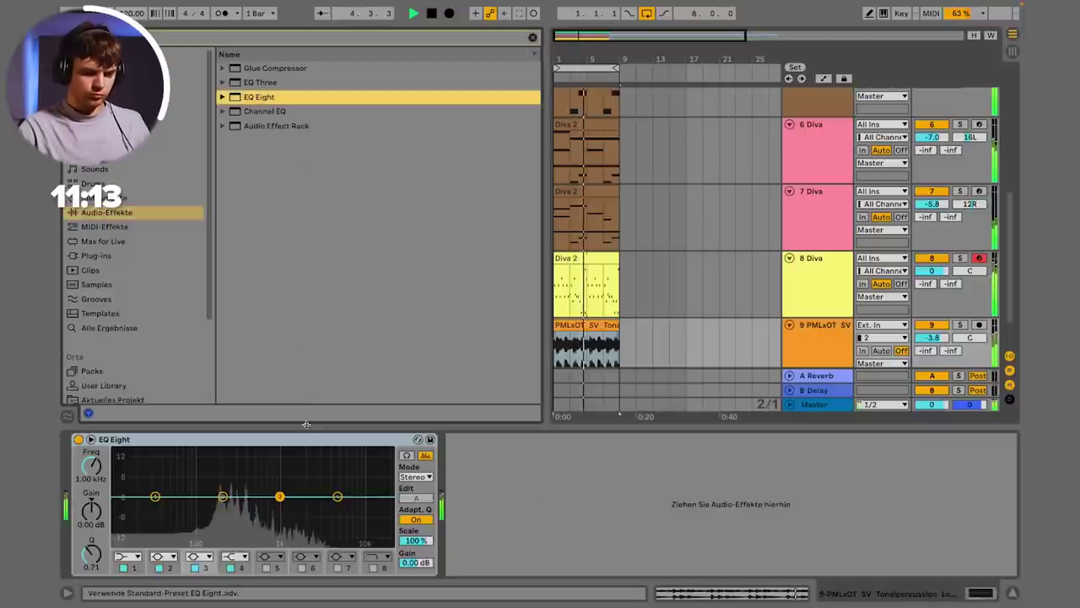
left_click(131, 556)
left_click(130, 478)
left_click_drag(155, 507, 222, 507)
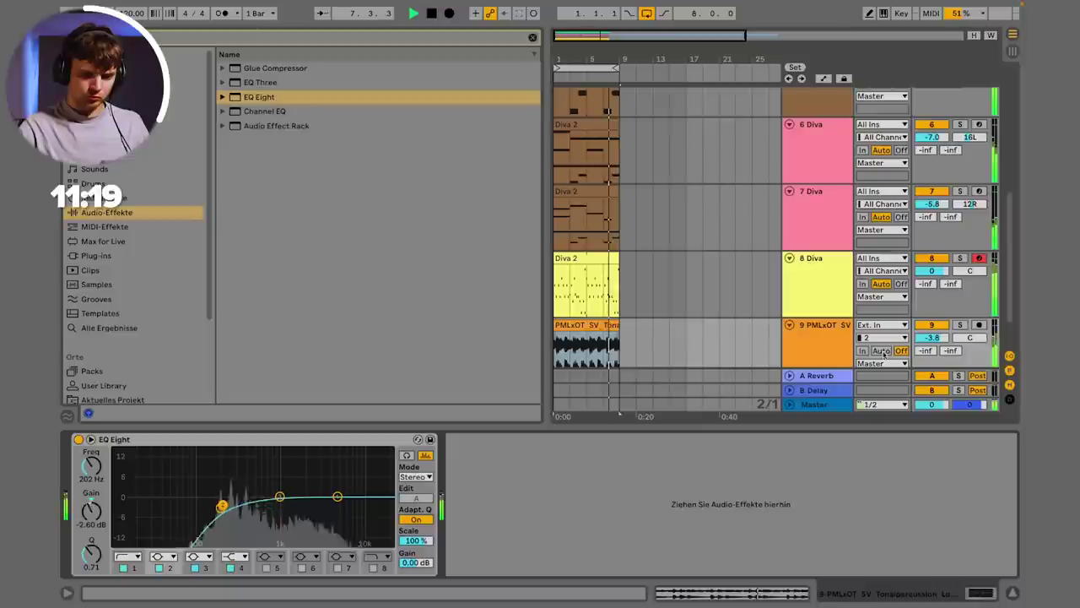
Step: Lower track 9's volume to -5.6 dB
left_click(841, 340)
left_click_drag(945, 340, 945, 341)
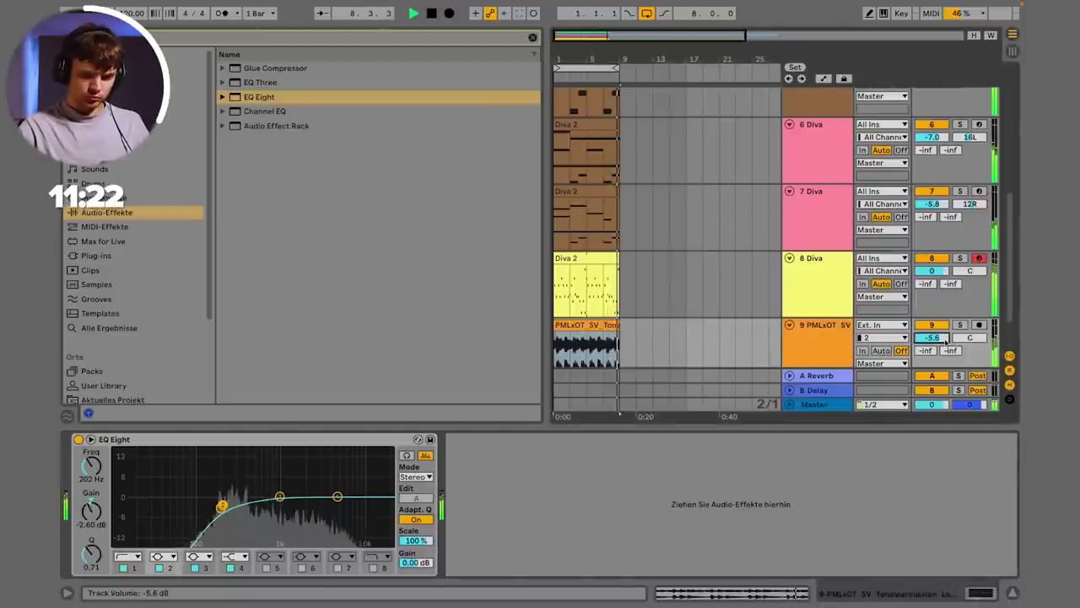
Step: Search PML - Sample Packs for another loop, and clear the search to list every pack in PML - Sample Packs x Team
left_click(127, 37)
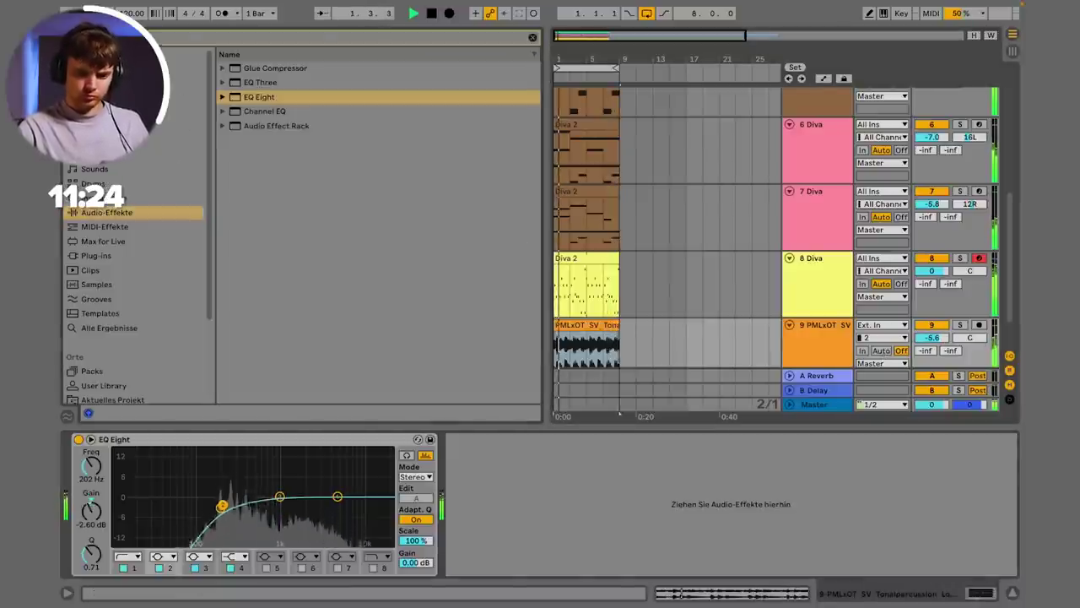
type("val")
scroll(141, 358, "down", 3)
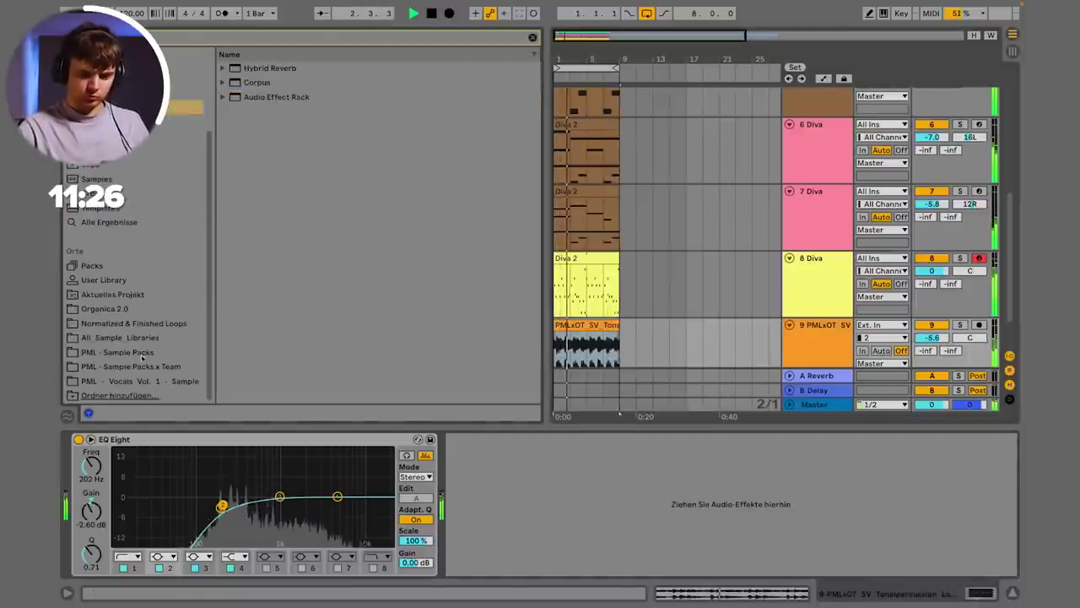
left_click(107, 367)
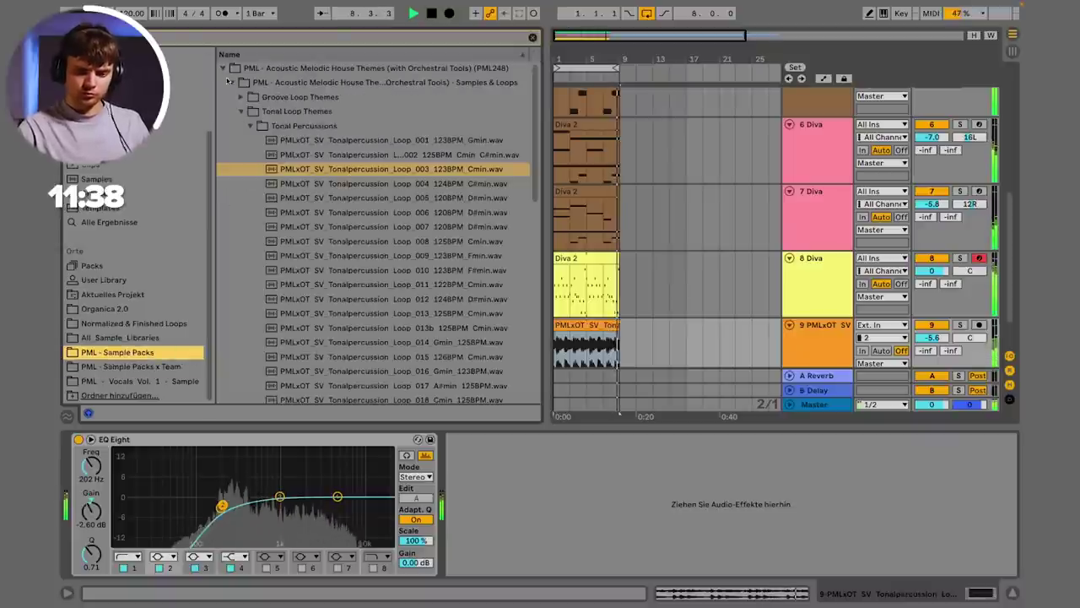
left_click(229, 82)
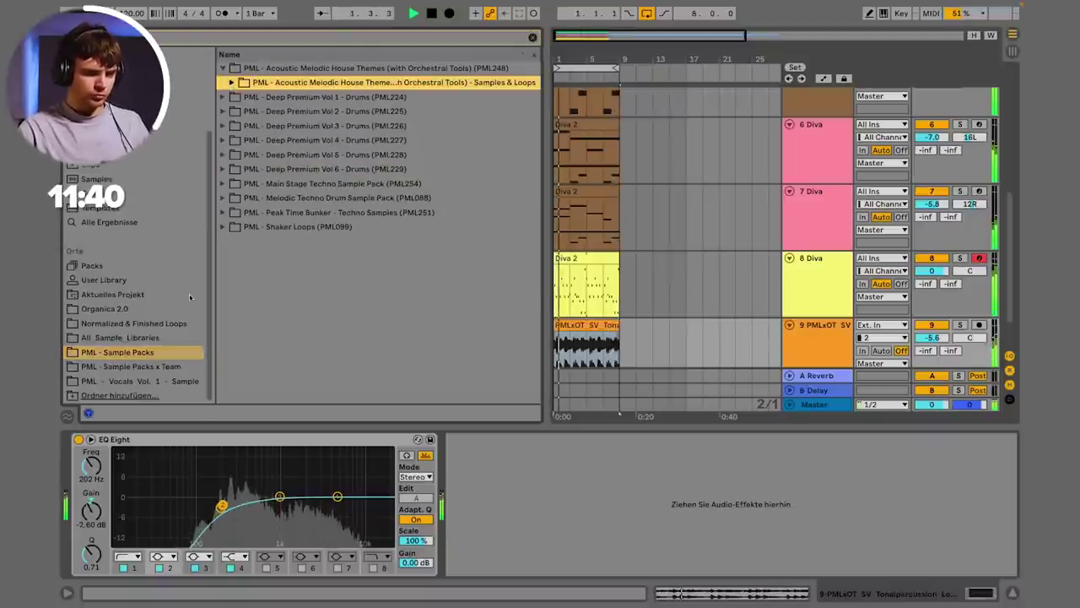
left_click(131, 366)
left_click(532, 37)
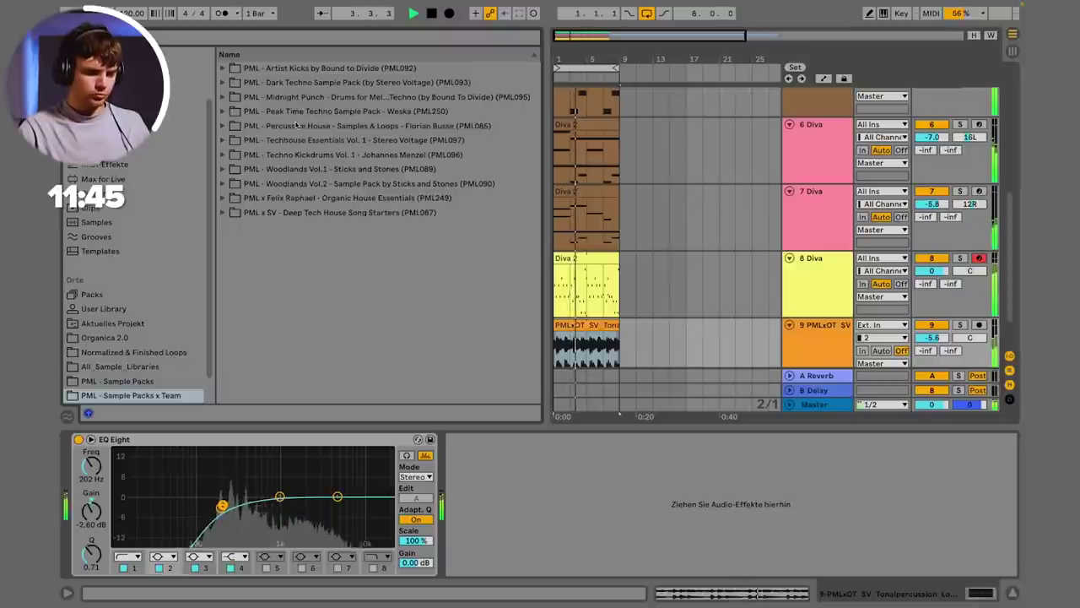
Step: Open the PercussionLoops folder of PML - Percussive House - Samples & Loops within the PML_FB_Loops Drums & Percussion loops
left_click(228, 125)
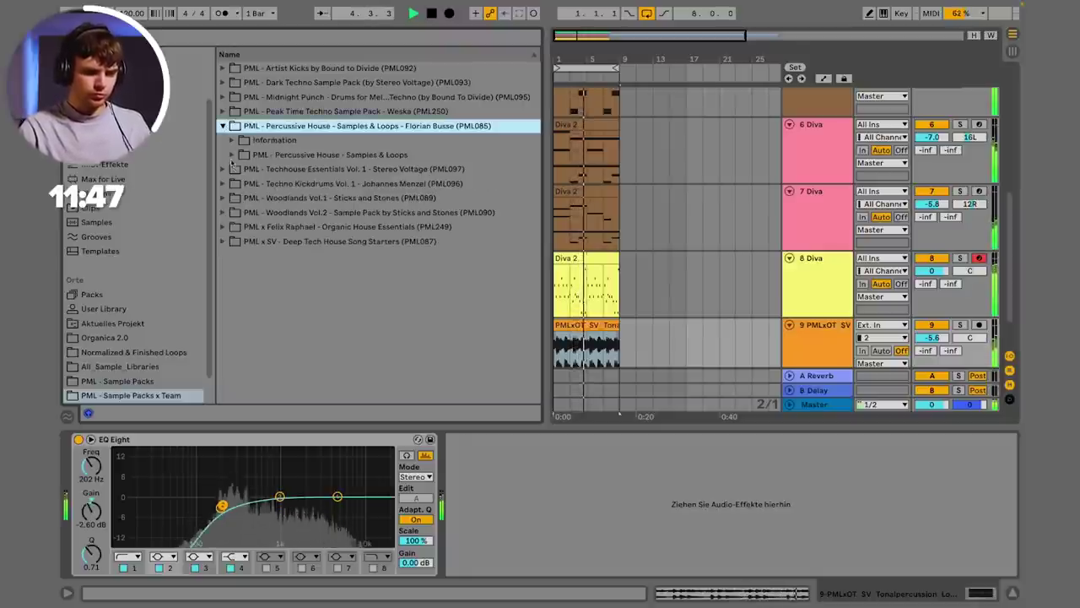
left_click(232, 154)
left_click(240, 168)
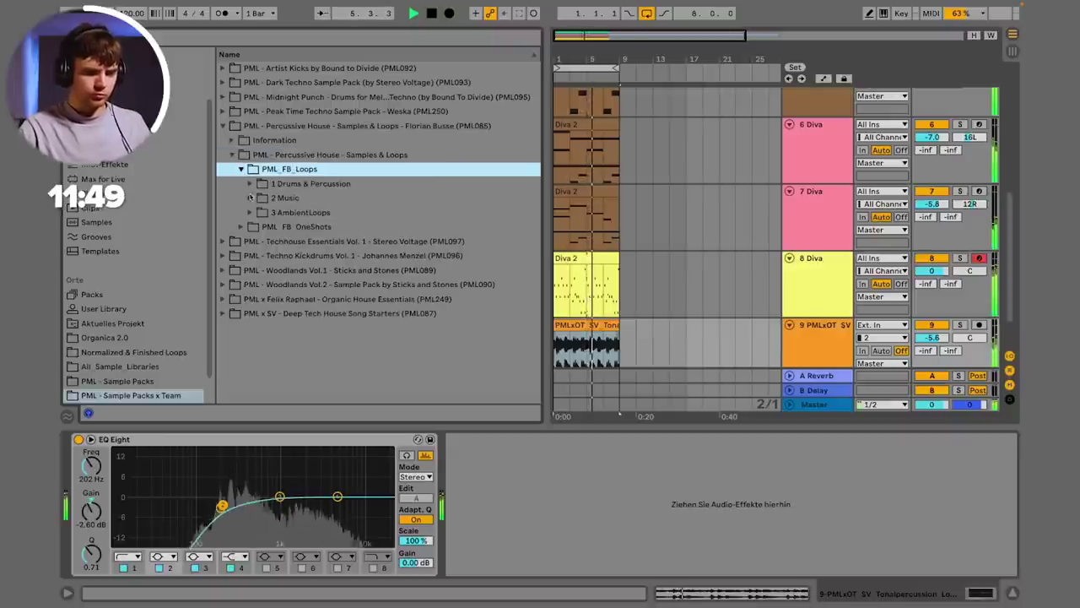
left_click(251, 184)
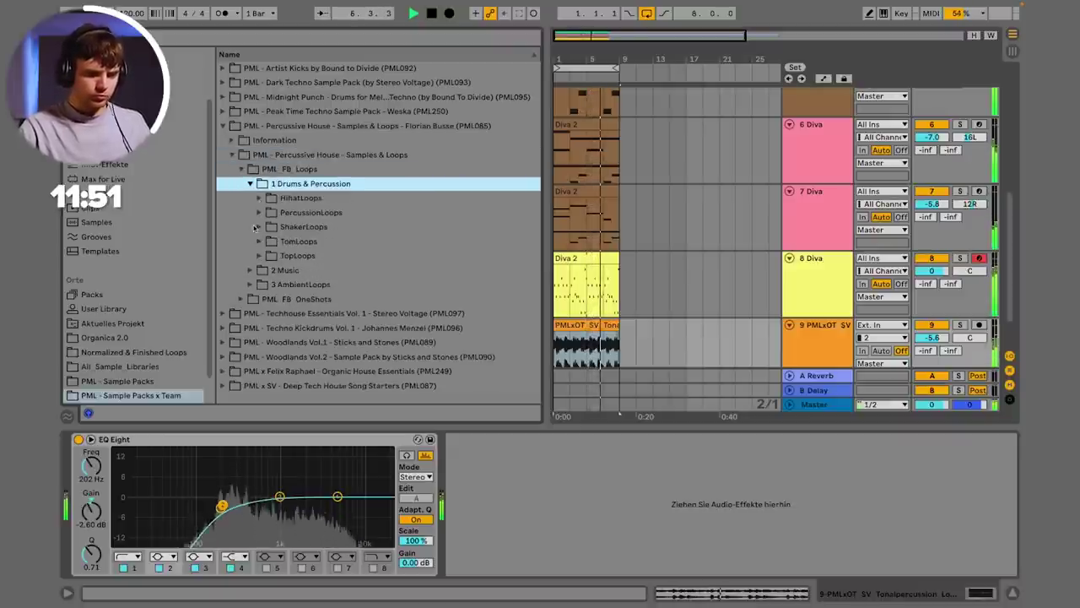
left_click(260, 211)
Step: Audition the PML_FB_PercLoop files one after another through to PML_FB_PercLoop_018_118bpm.wav
left_click(324, 270)
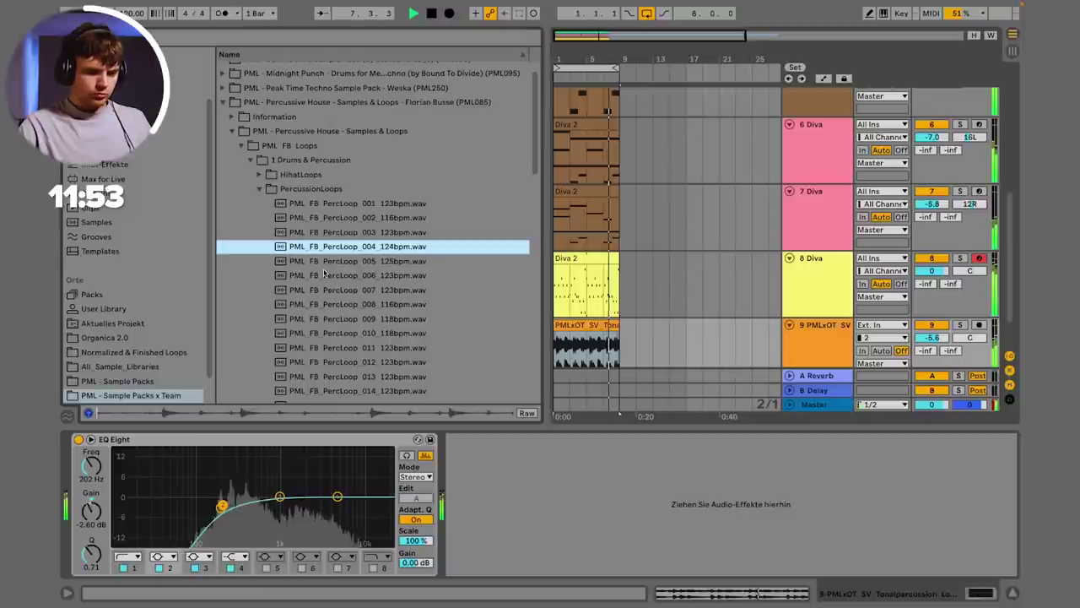
key("Up")
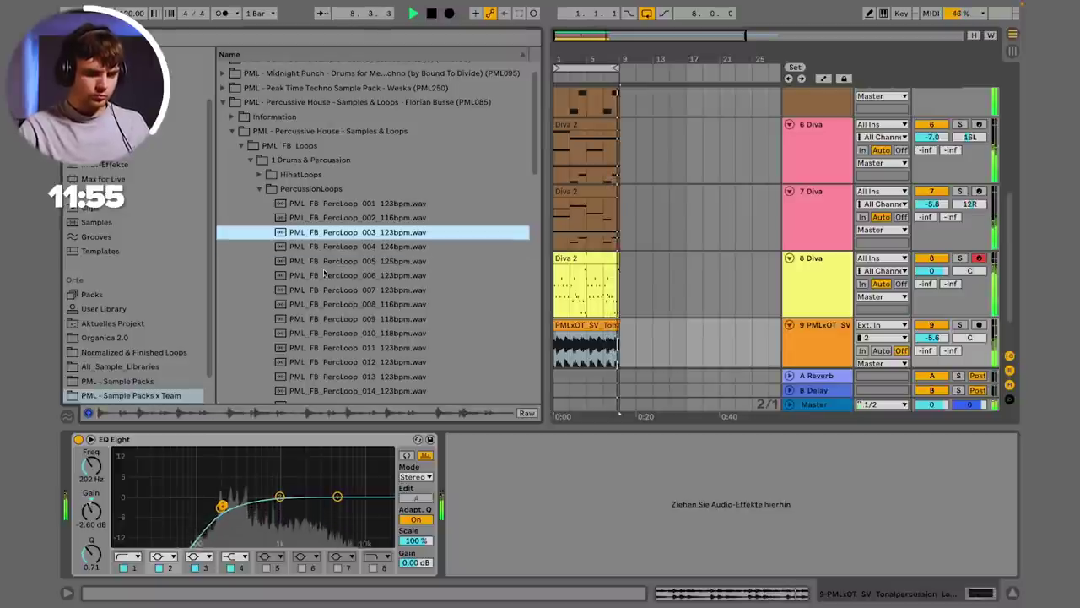
key("Down")
key("Down")
key("Down")
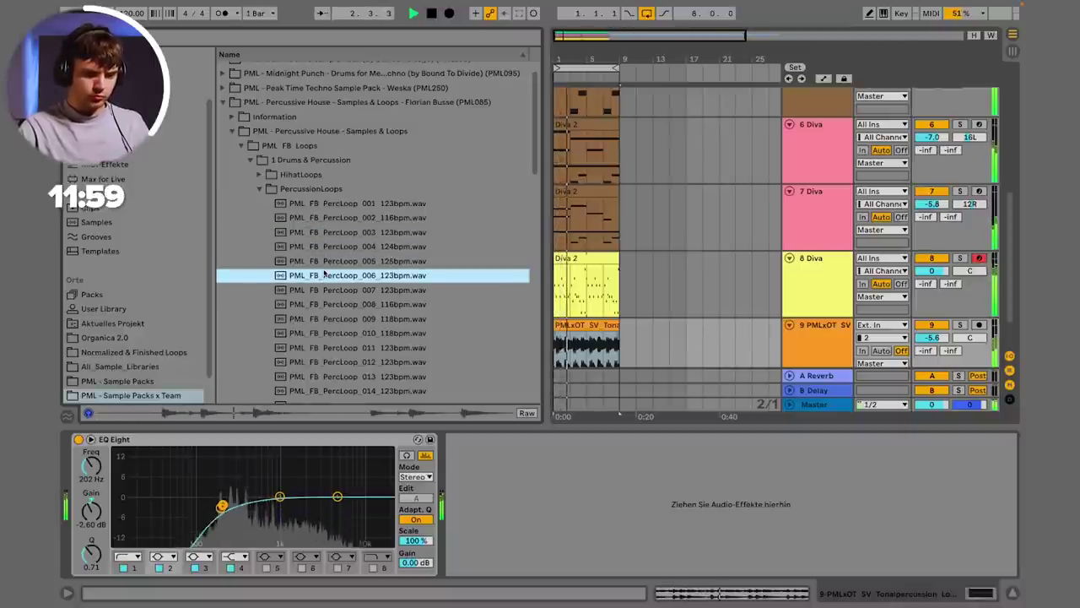
key("Down")
key("Down")
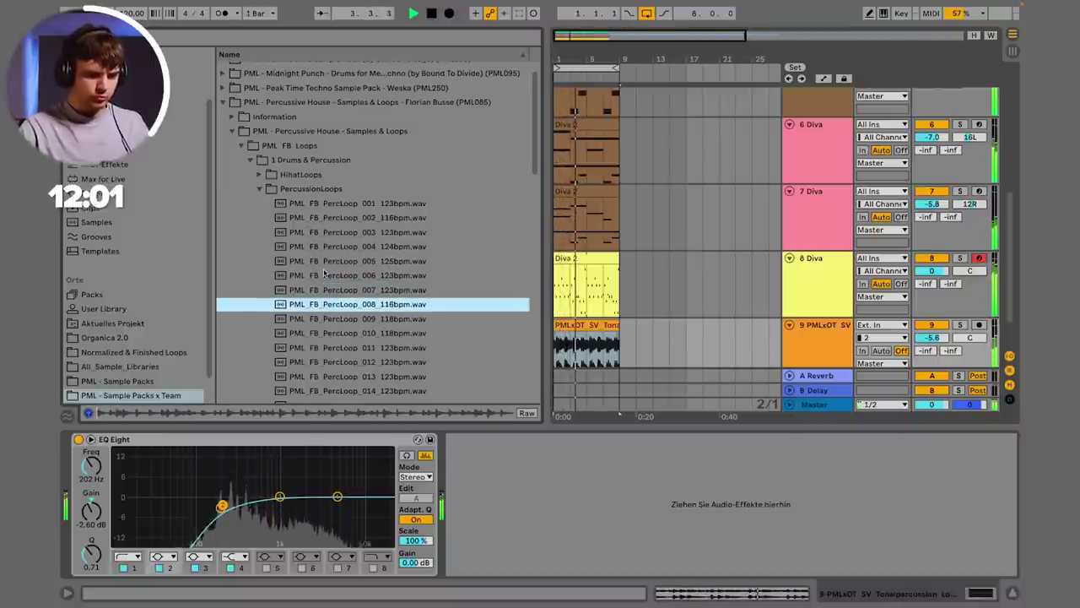
key("Down")
key("Down")
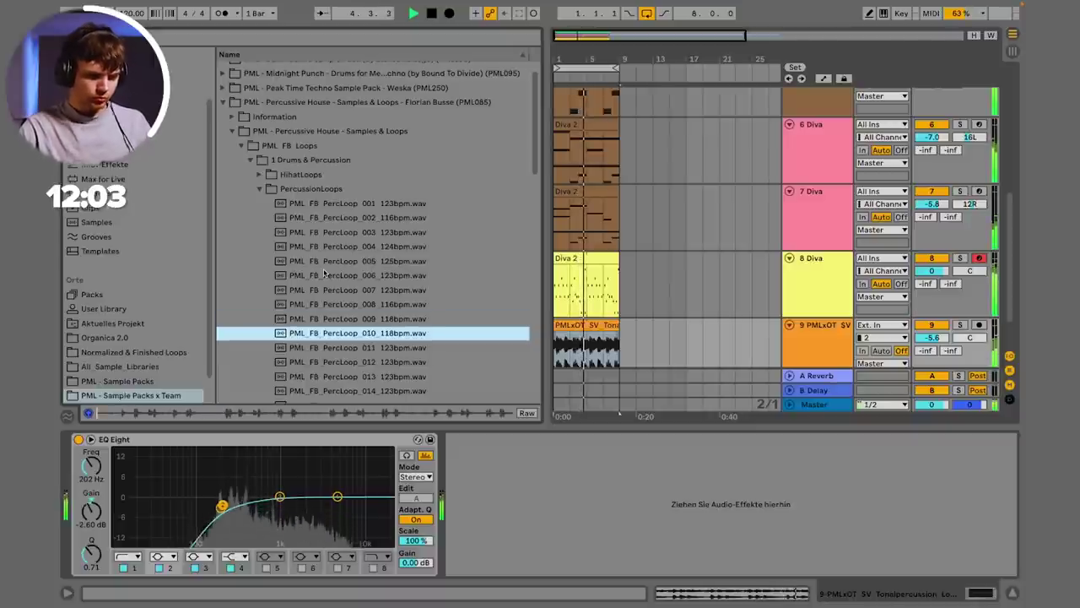
key("Down")
key("Down")
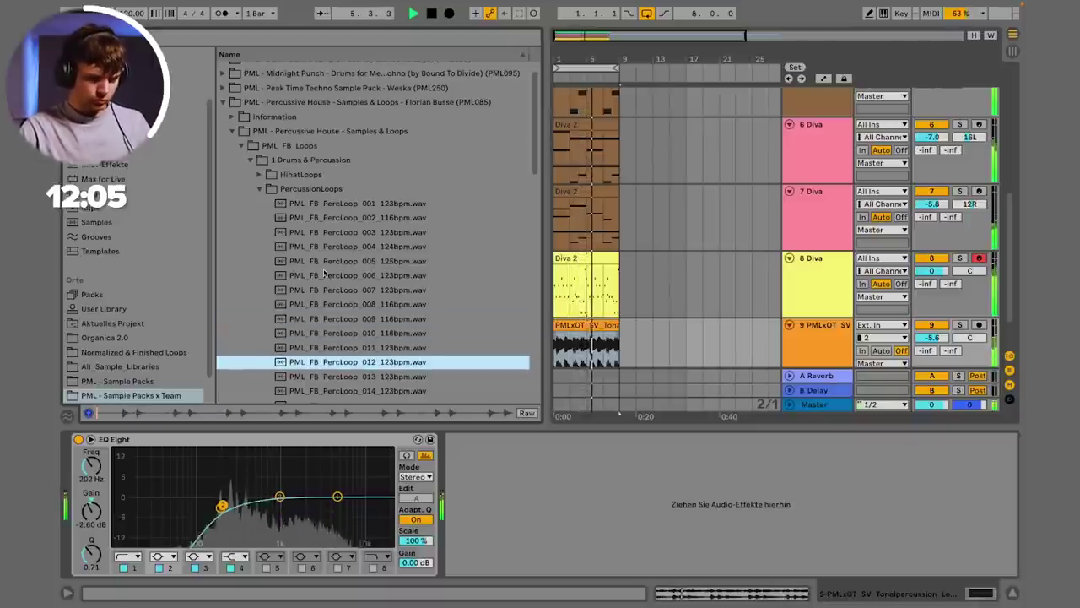
key("Down")
key("Down")
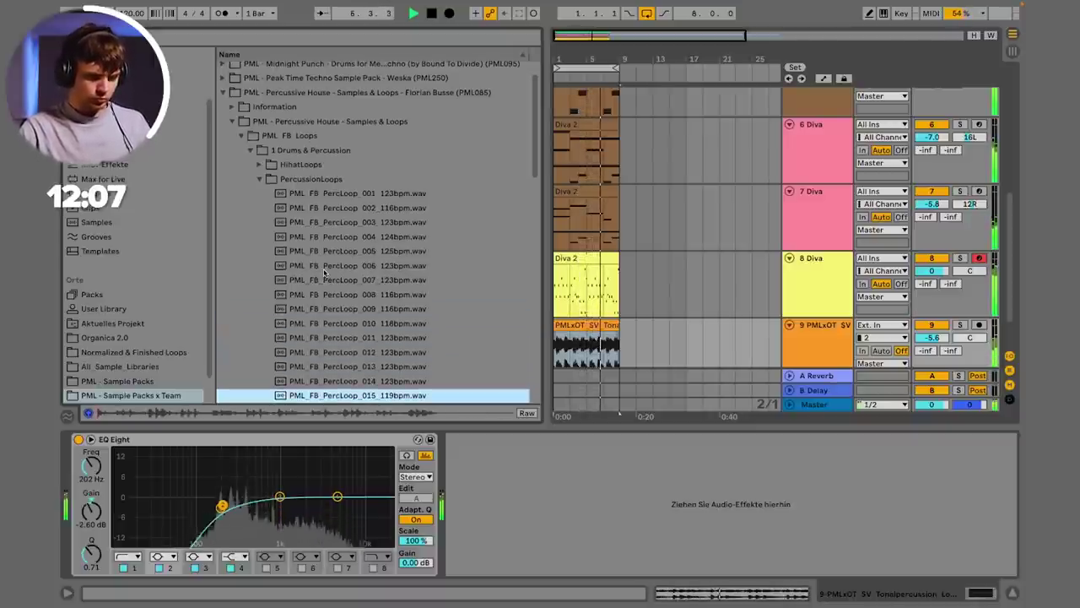
key("Down")
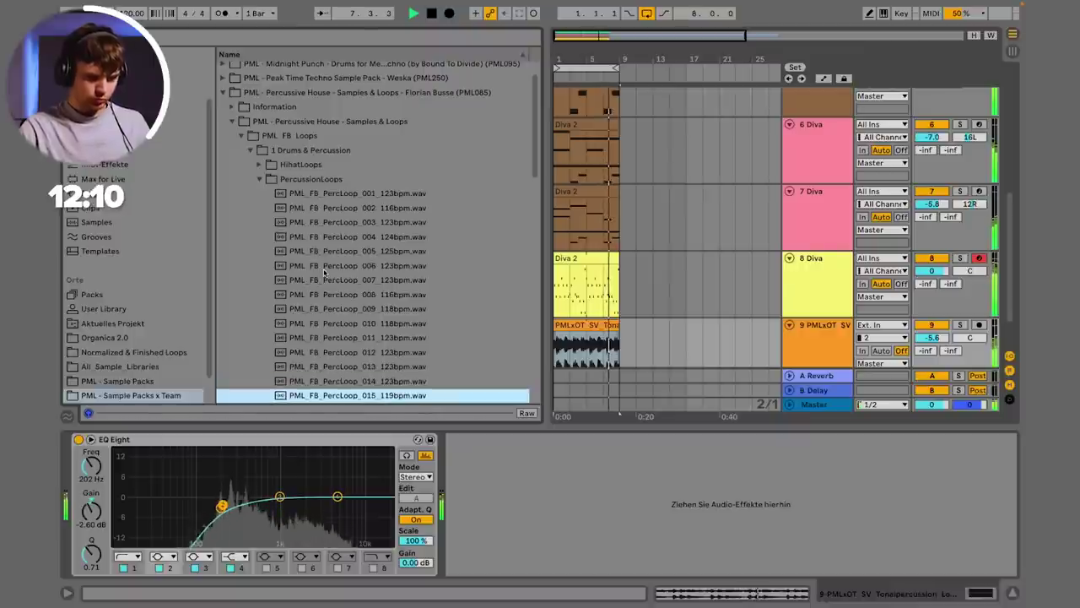
key("Down")
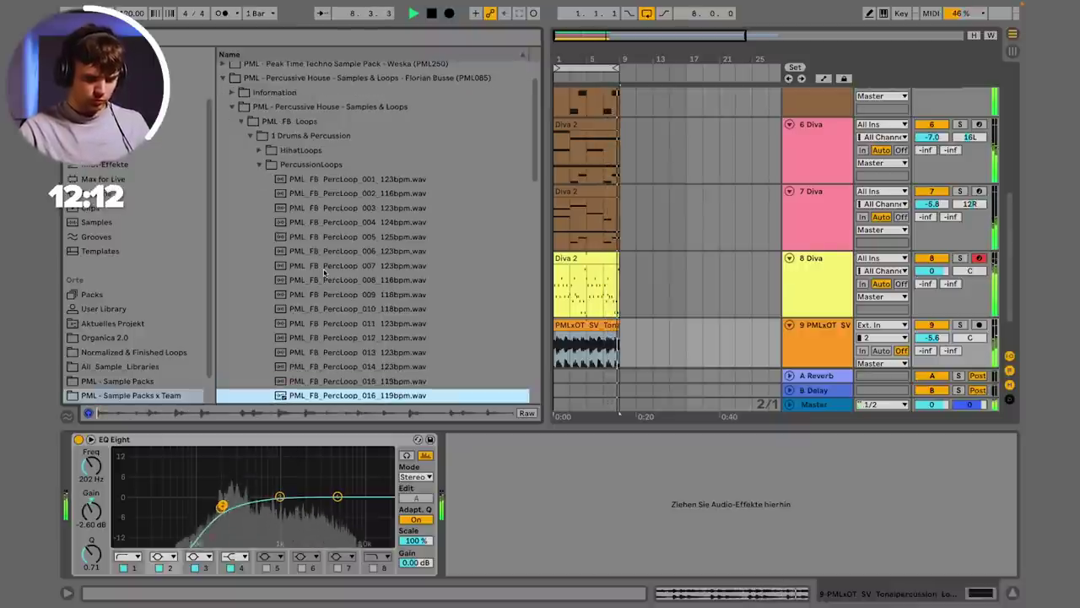
key("Down")
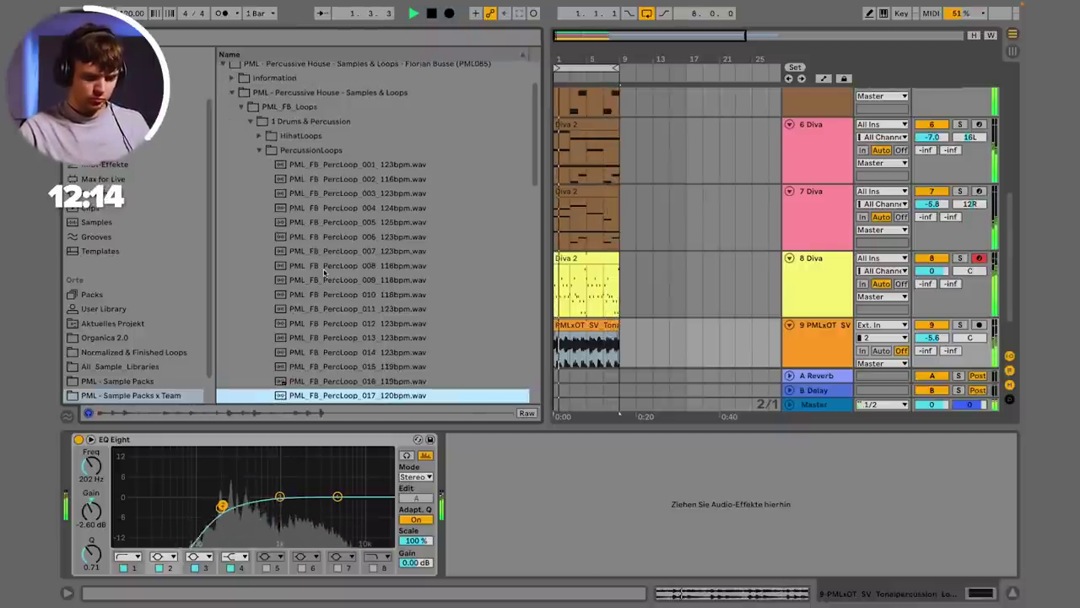
key("Down")
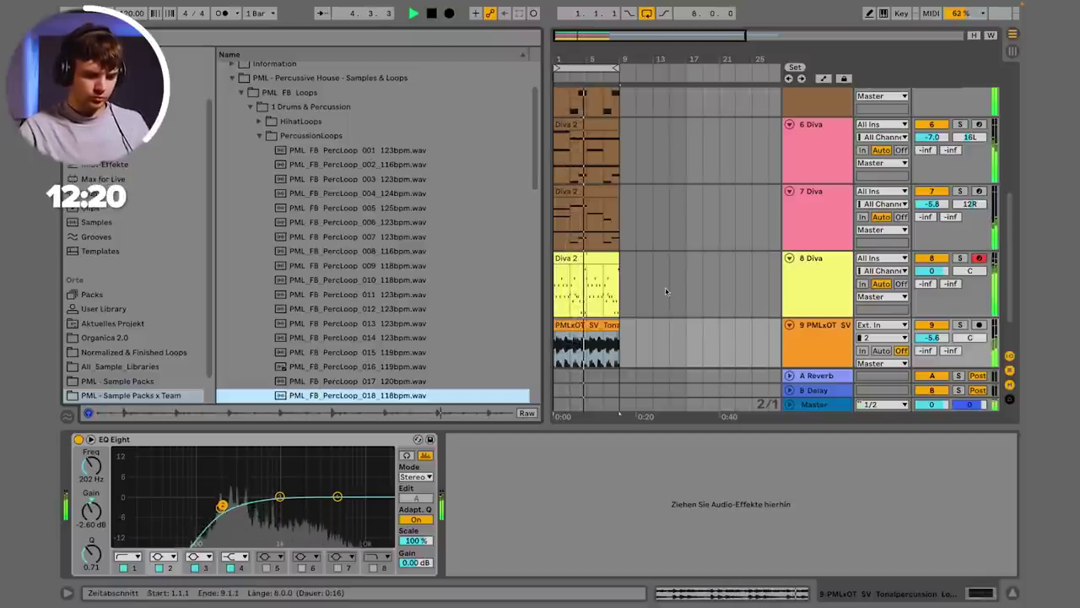
Step: Add audio track 10 below track 9, place PML_FB_PercLoop_018_118bpm.wav at bar 1 and set the track's volume to -7.7 dB
scroll(668, 292, "down", 3)
left_click(808, 313)
key("super+t")
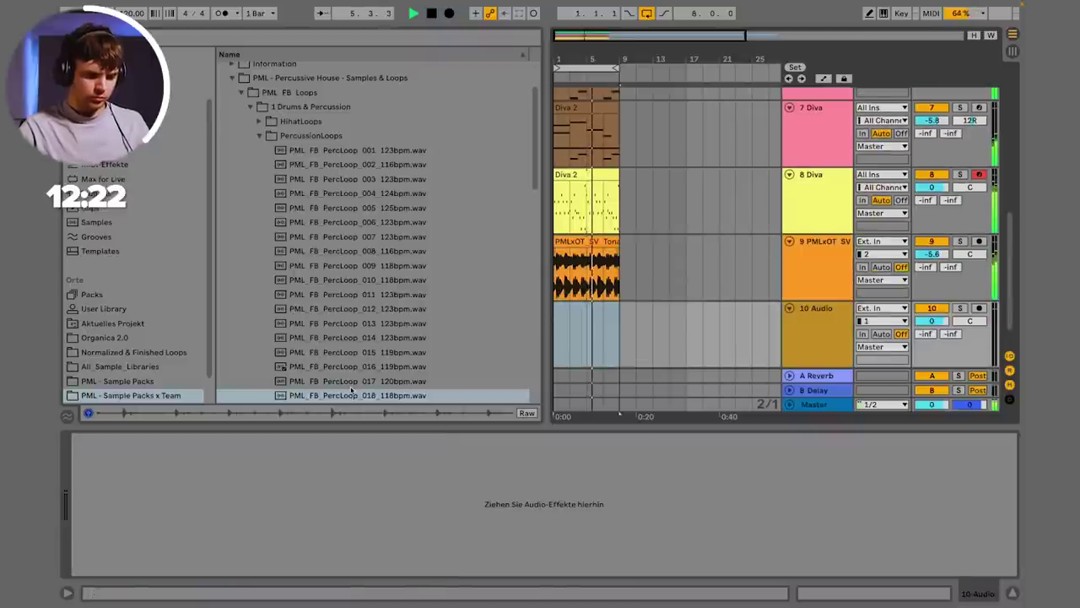
left_click_drag(345, 397, 559, 349)
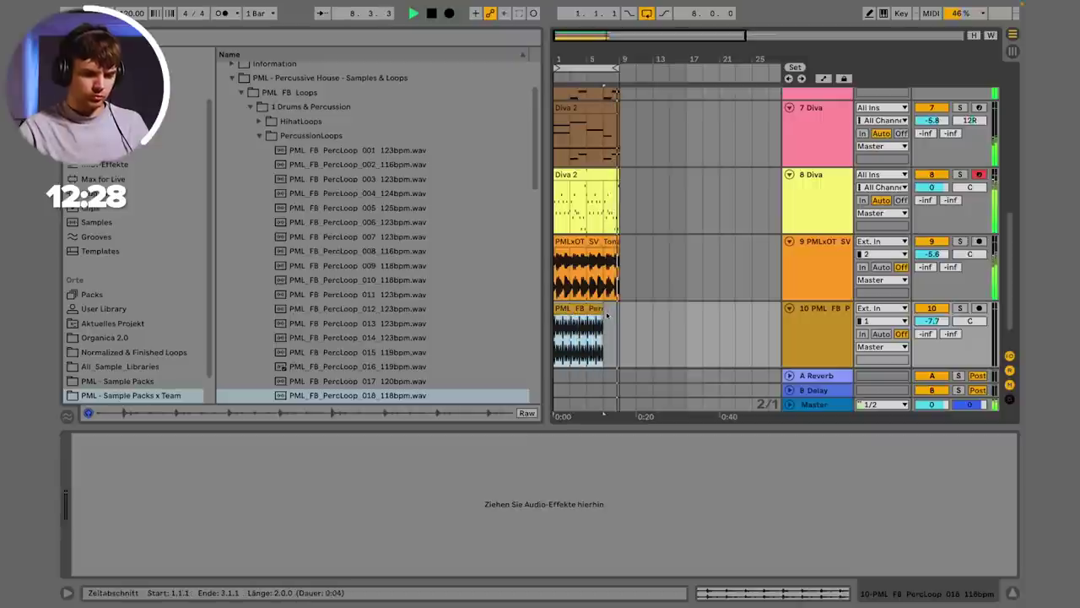
Step: Open the percussion loop clip on track 10 and quantize all of its transients to the grid
double_click(600, 309)
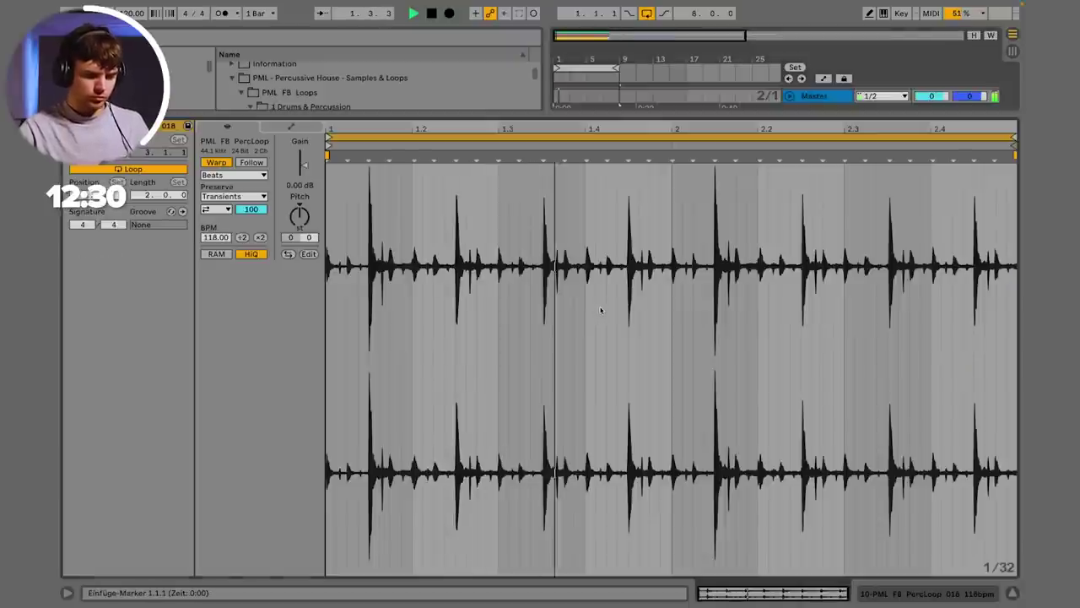
left_click(607, 309)
key("super+a")
key("super+u")
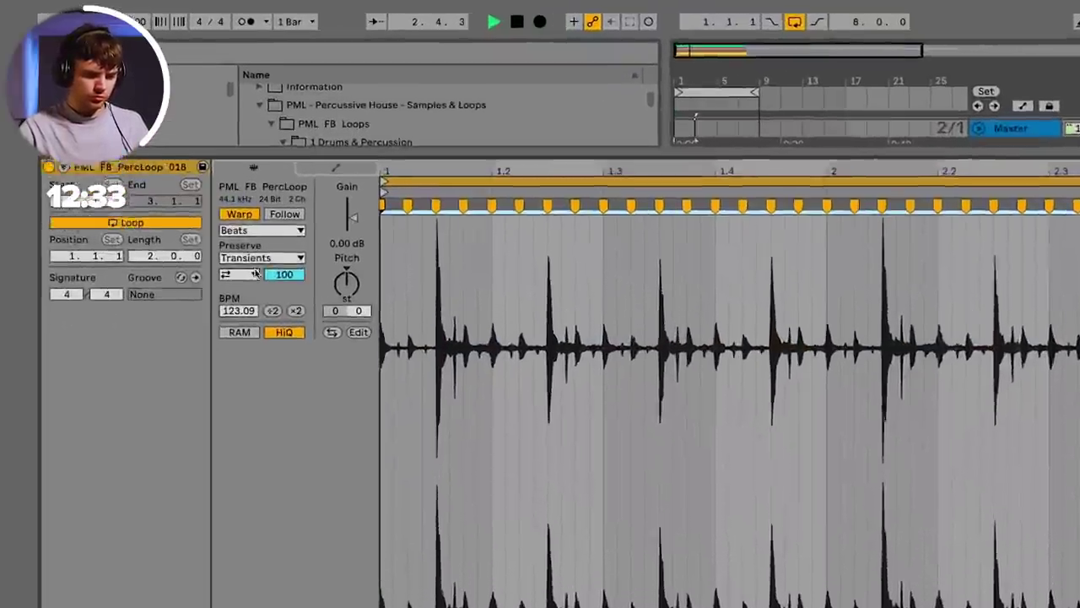
Step: Turn off transient looping in the clip's Beats warp mode, set the transient envelope to 50 and extend the loop to bar 9
left_click(256, 274)
left_click(251, 291)
left_click_drag(296, 276, 296, 300)
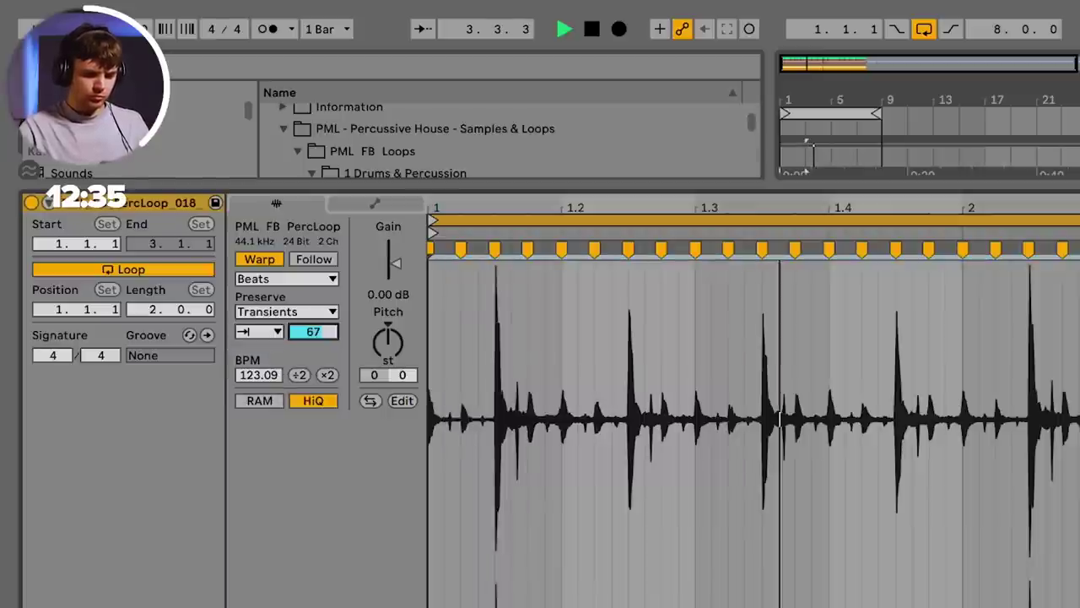
left_click_drag(334, 334, 333, 346)
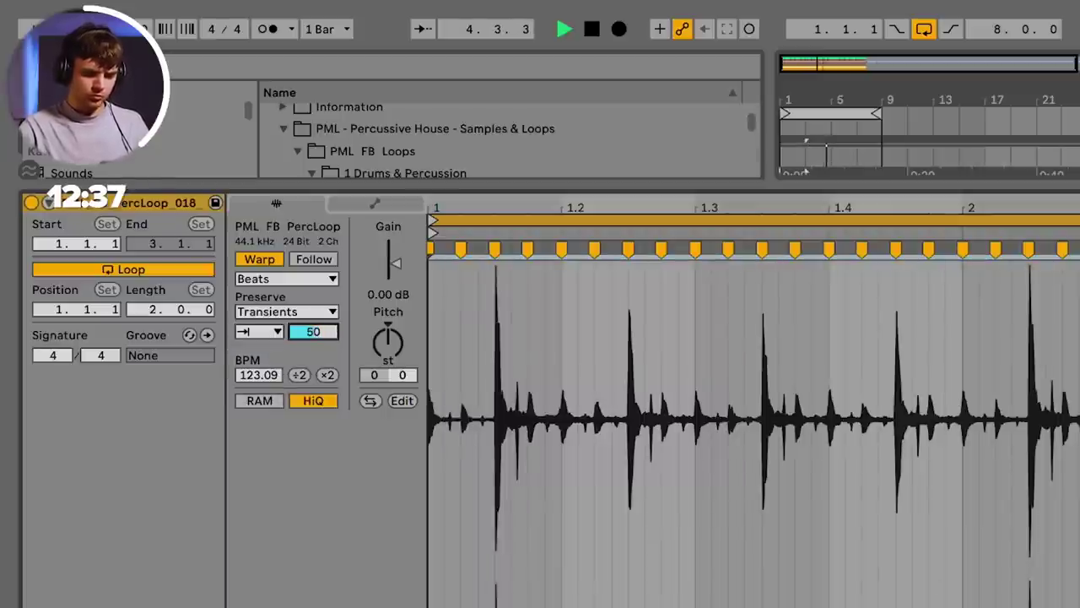
key("super+alt+l")
Step: Insert a new MIDI track below the percussion loop on track 10
left_click(883, 499)
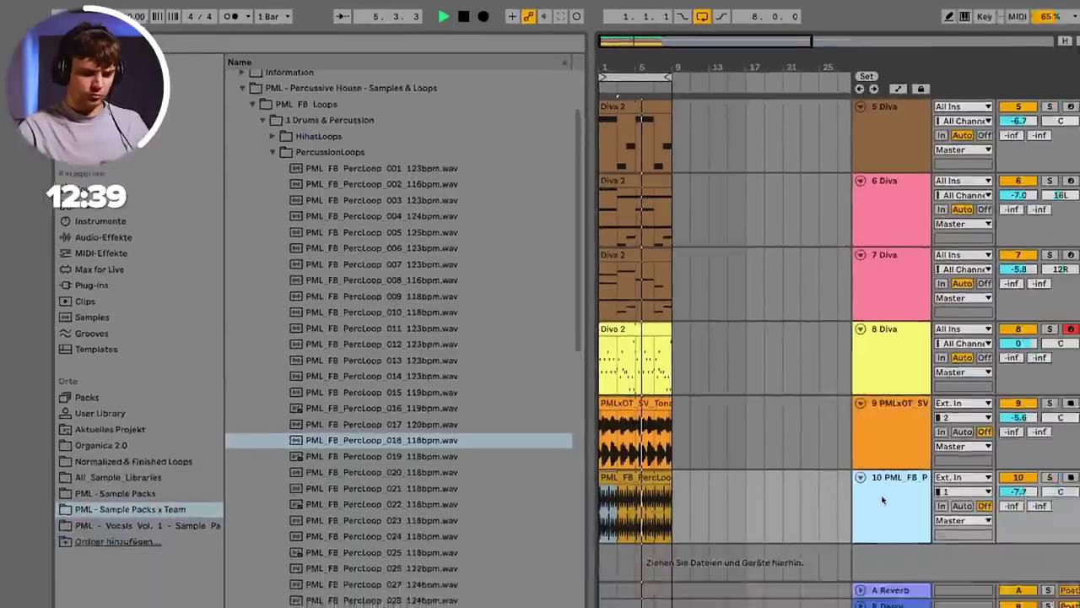
key("super+shift+t")
left_click(799, 489)
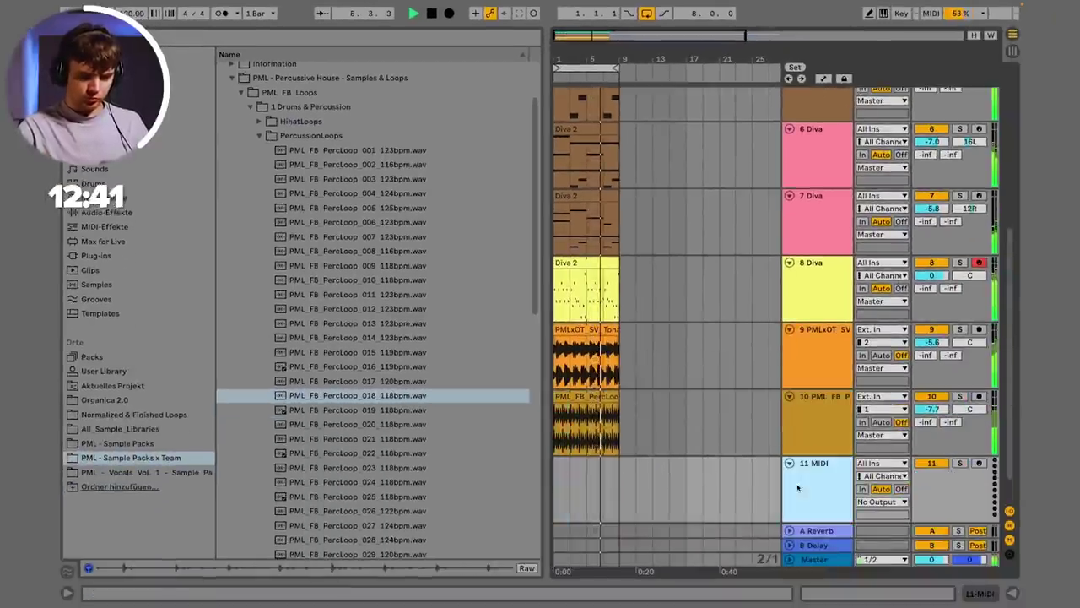
Step: Search PML - Sample Packs x Team for clave loops and open the Percussion loops folder of Techhouse Essentials Vol. 1
left_click(218, 41)
type("techh")
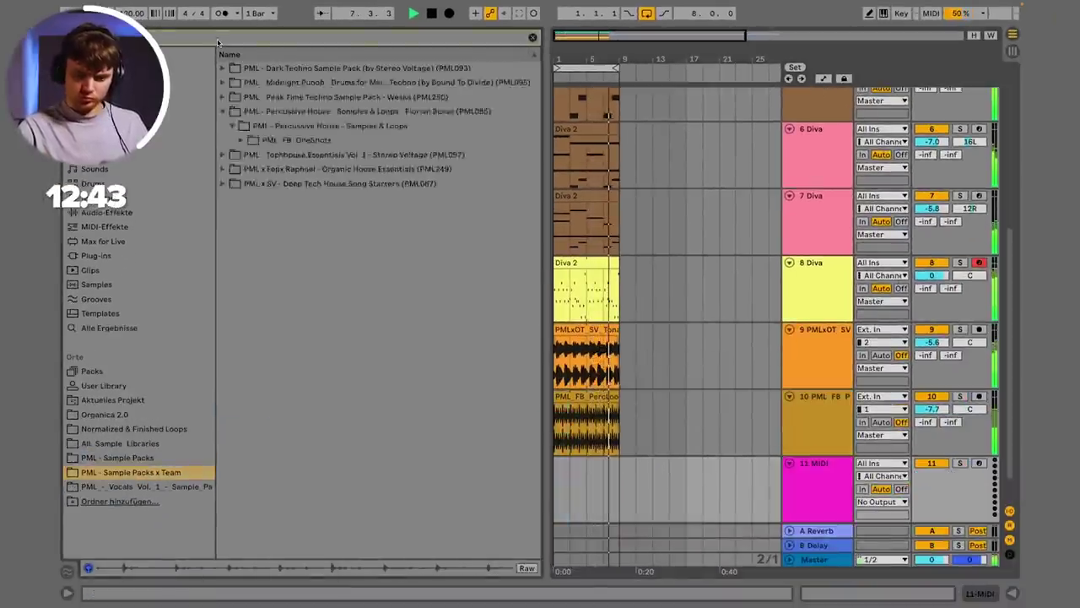
left_click(223, 68)
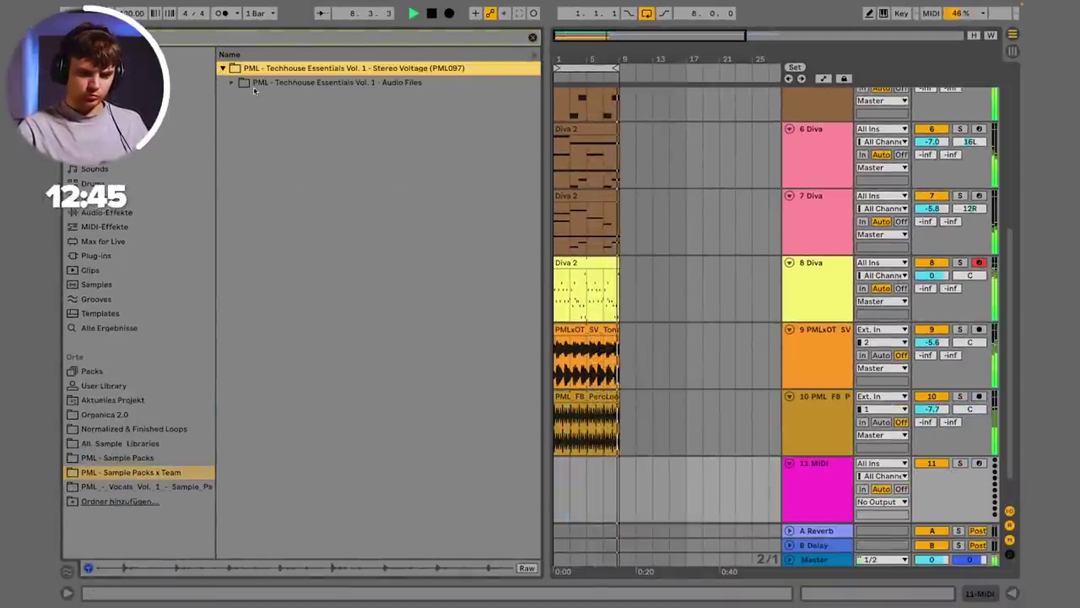
left_click(232, 83)
left_click(241, 98)
left_click(250, 111)
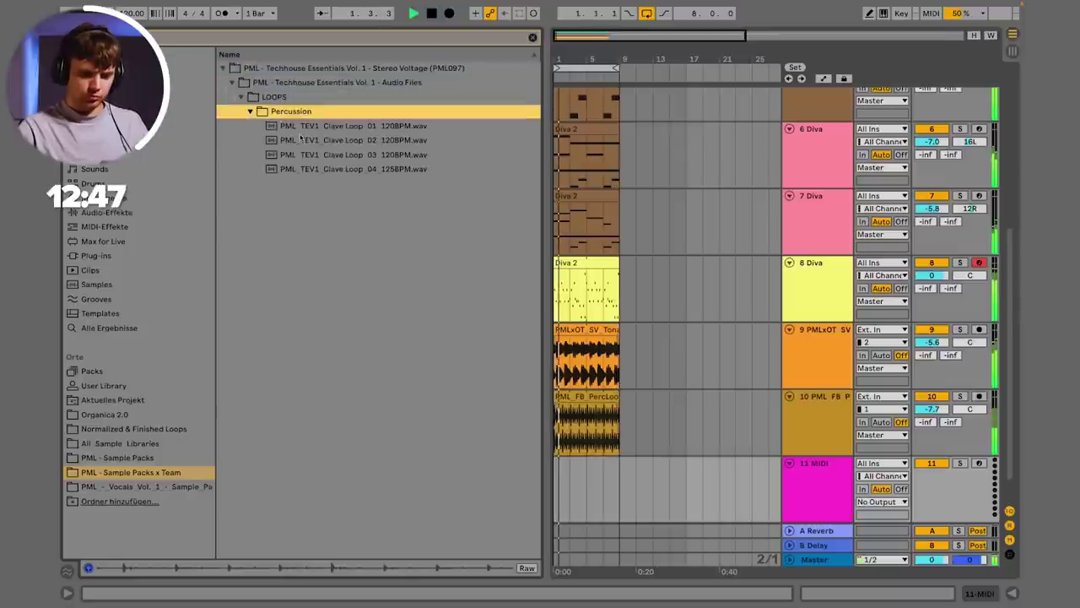
Step: Place PML_TEV1_Clave Loop_02_120BPM.wav on track 11 from bar 1 to bar 9 and set the track's volume to -16.3 dB
left_click(303, 140)
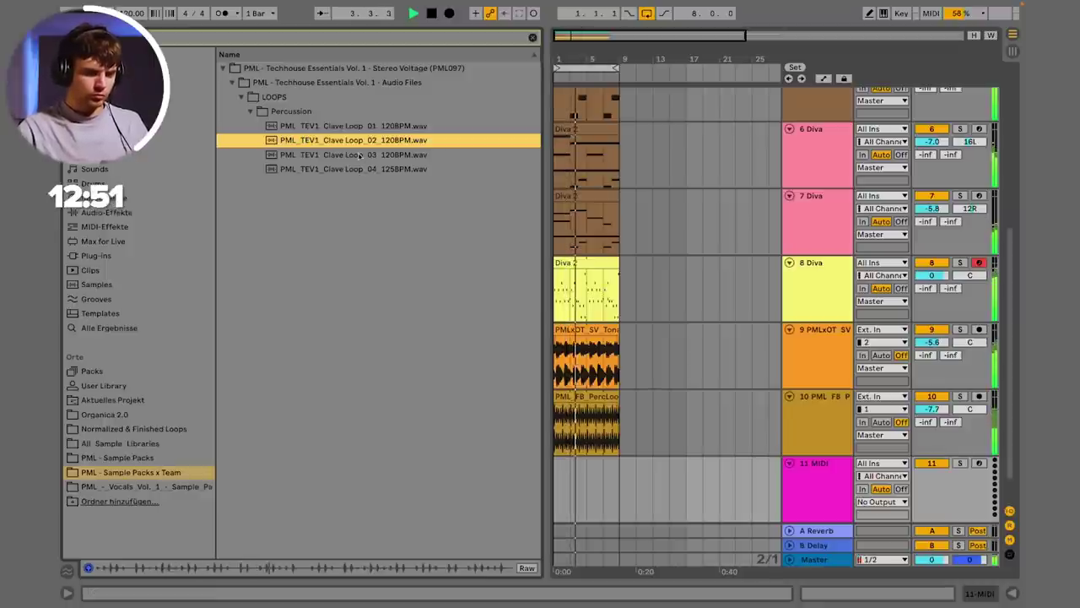
left_click_drag(344, 143, 917, 515)
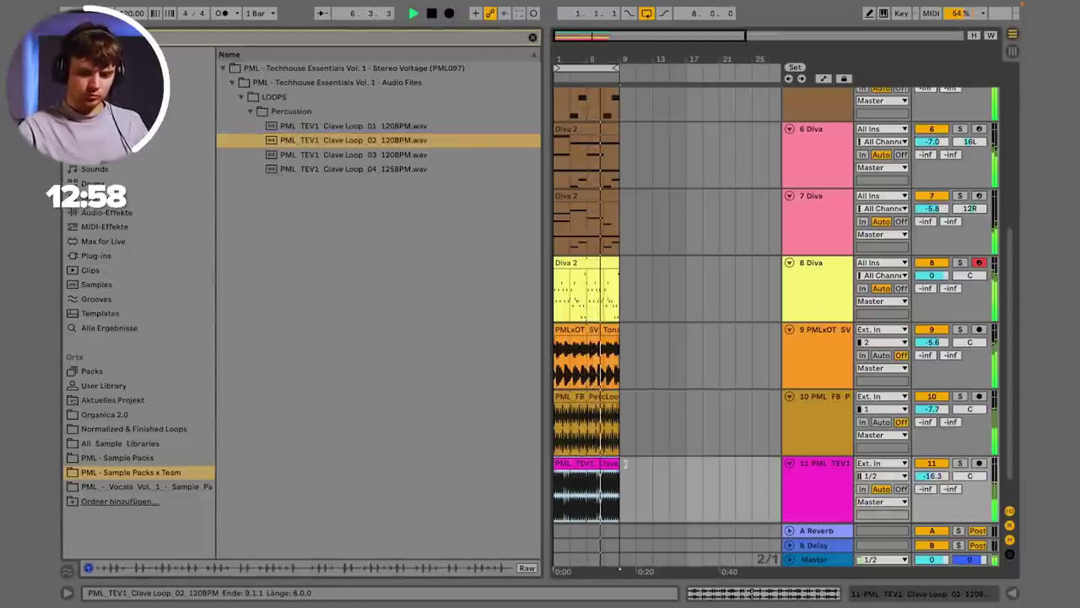
Step: Pan track 11 to 34L at -14.5 dB and track 10 to 16R at -11.4 dB
left_click_drag(968, 476, 968, 504)
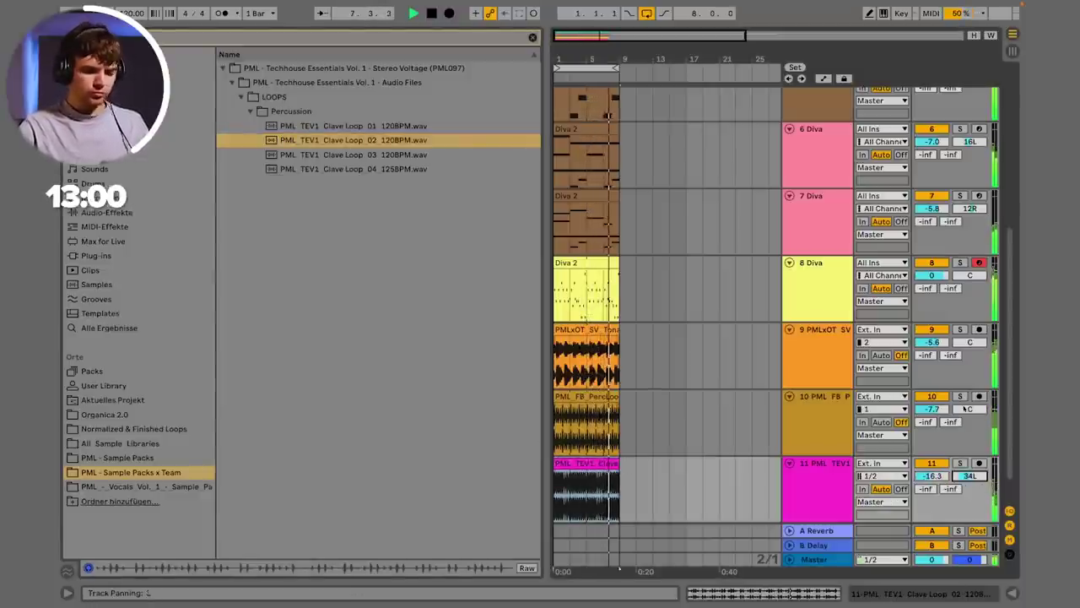
left_click_drag(969, 410, 933, 427)
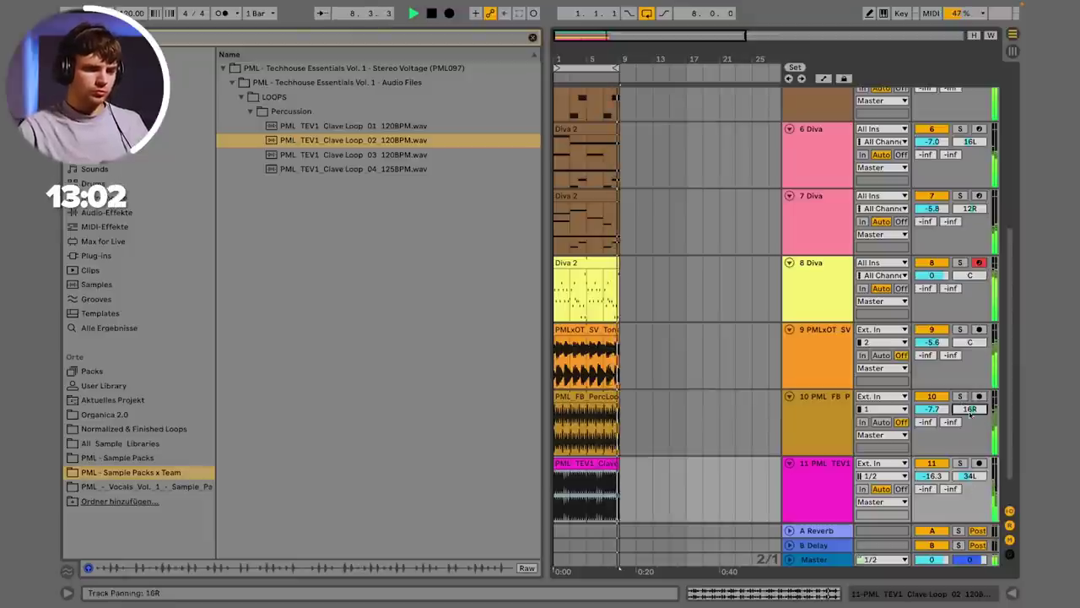
left_click_drag(932, 476, 933, 465)
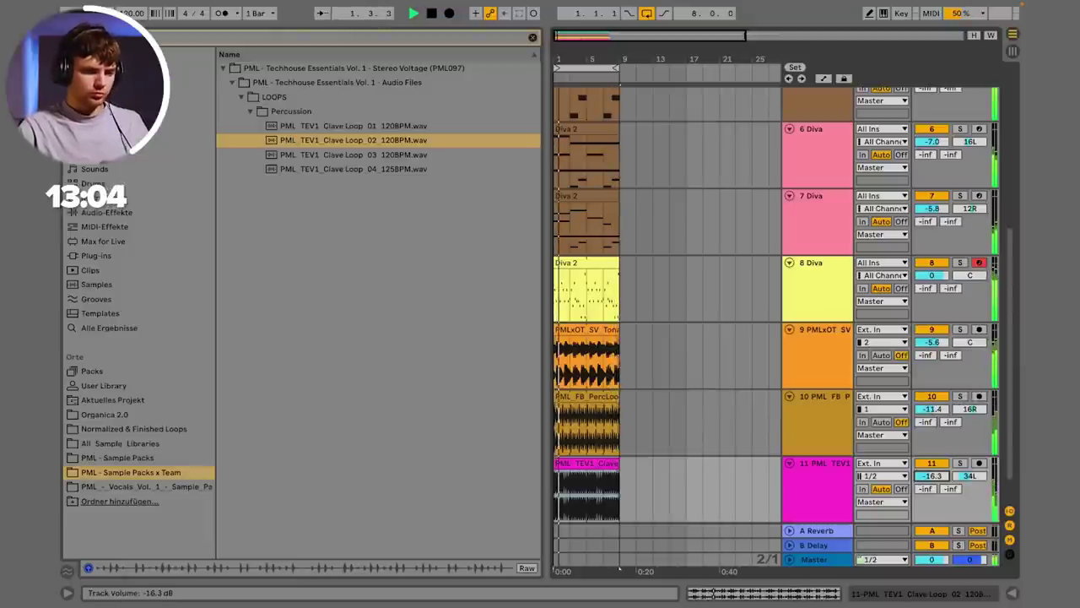
Step: Insert a MIDI track below the clave loop on track 11 and name it CLAP
left_click(815, 485)
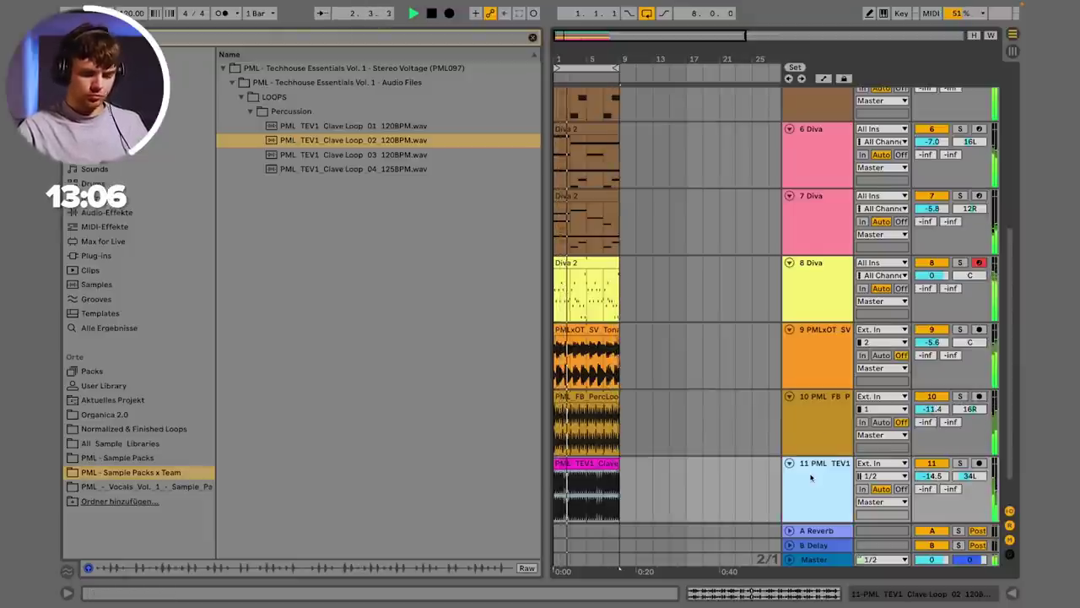
scroll(814, 453, "down", 2)
key("ctrl+shift+t")
key("ctrl+r")
type("CLAP")
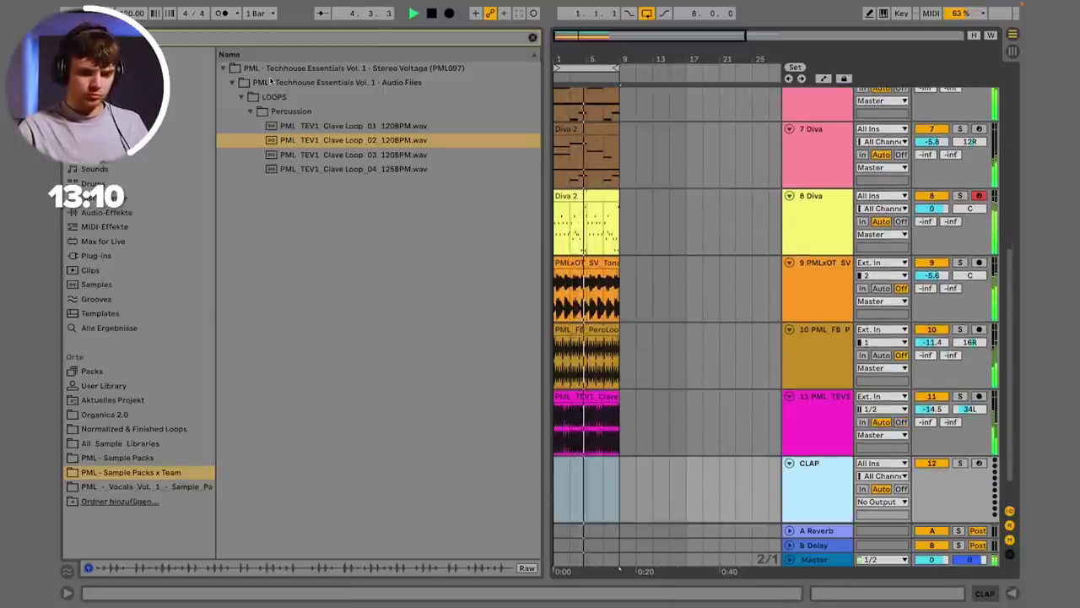
key("Return")
Step: Search PML - Sample Packs for claps and open the one-shot Claps folder of Deep Premium Vol 6 - Drums
type("clap")
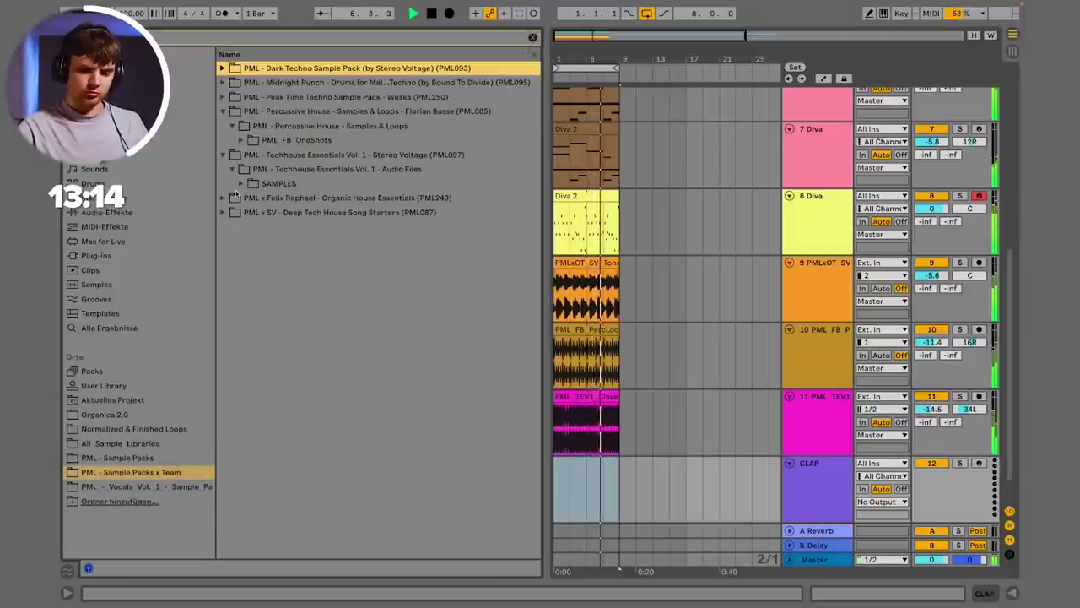
left_click(135, 457)
left_click(312, 169)
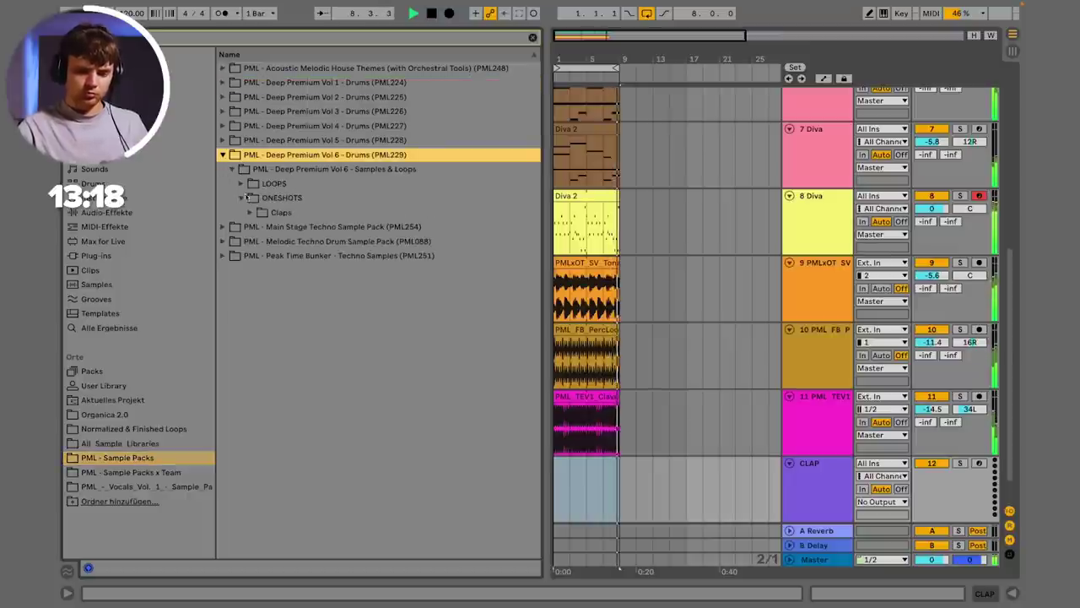
left_click(250, 212)
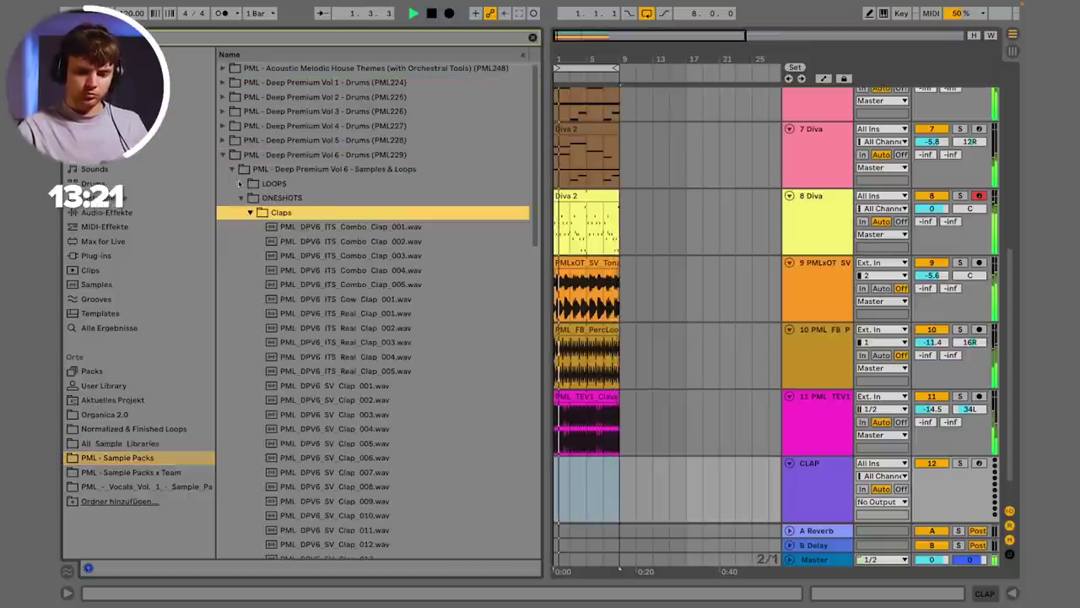
Step: Audition Combo, YM and SV clap one-shots in the Deep Premium Vol 6 Claps folder against the playing loop
left_click(321, 299)
left_click(319, 415)
key("Down")
key("Down")
left_click(342, 327)
left_click(363, 270)
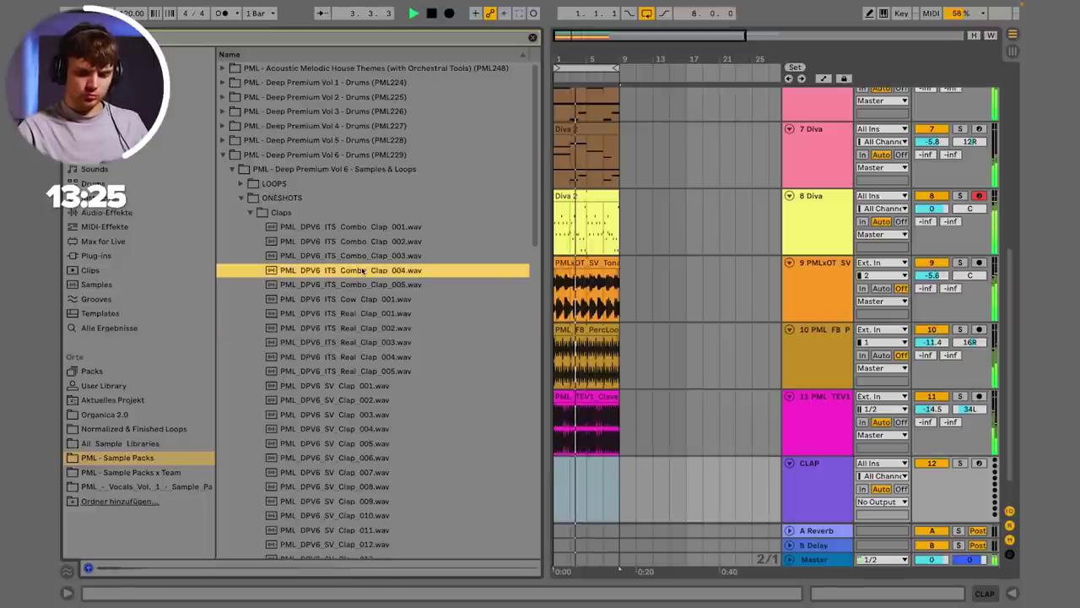
scroll(363, 270, "down", 15)
left_click(363, 269)
left_click(330, 356)
left_click(368, 342)
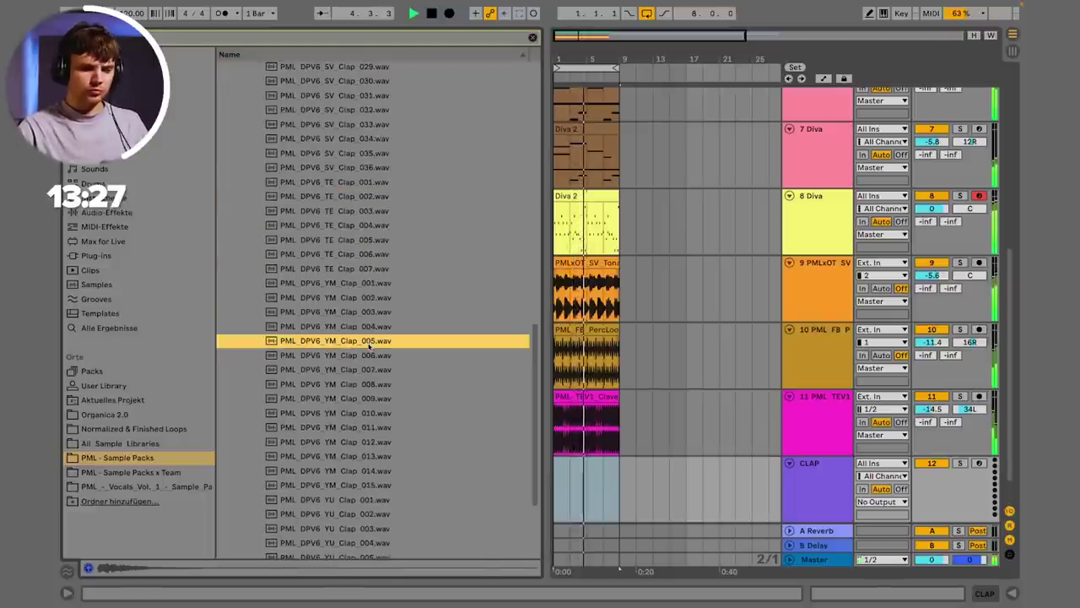
left_click(371, 398)
left_click(357, 253)
scroll(376, 253, "up", 10)
left_click(380, 245)
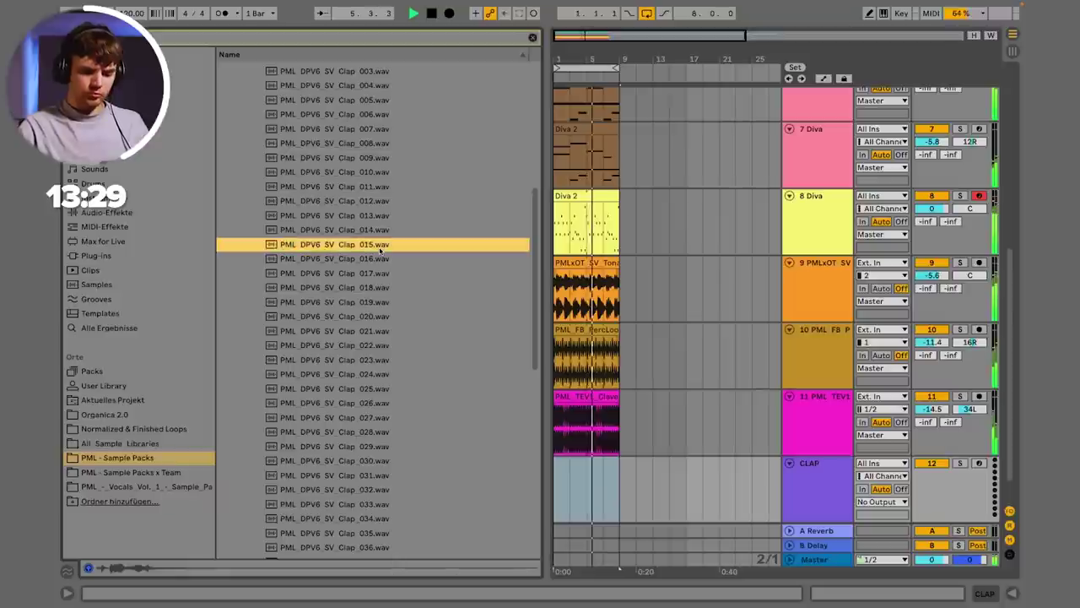
scroll(380, 249, "up", 4)
left_click(381, 249)
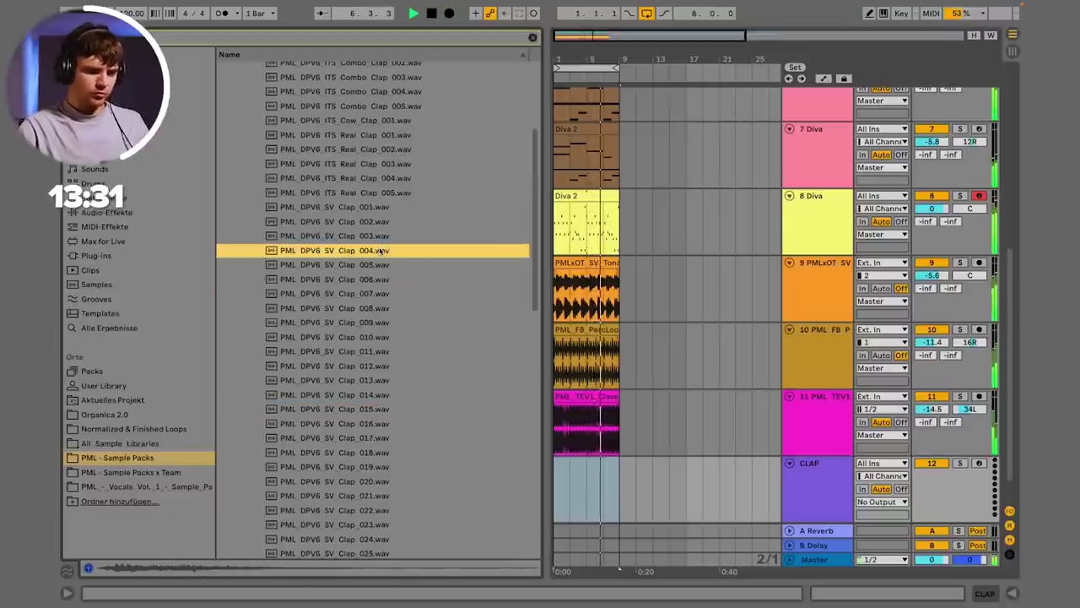
Step: Load PML_DPV6_ITS_Real_Clap_001.wav onto the CLAP track and program C3 hits on beats 2 and 4 of its clip
key("Up")
key("Up")
key("Up")
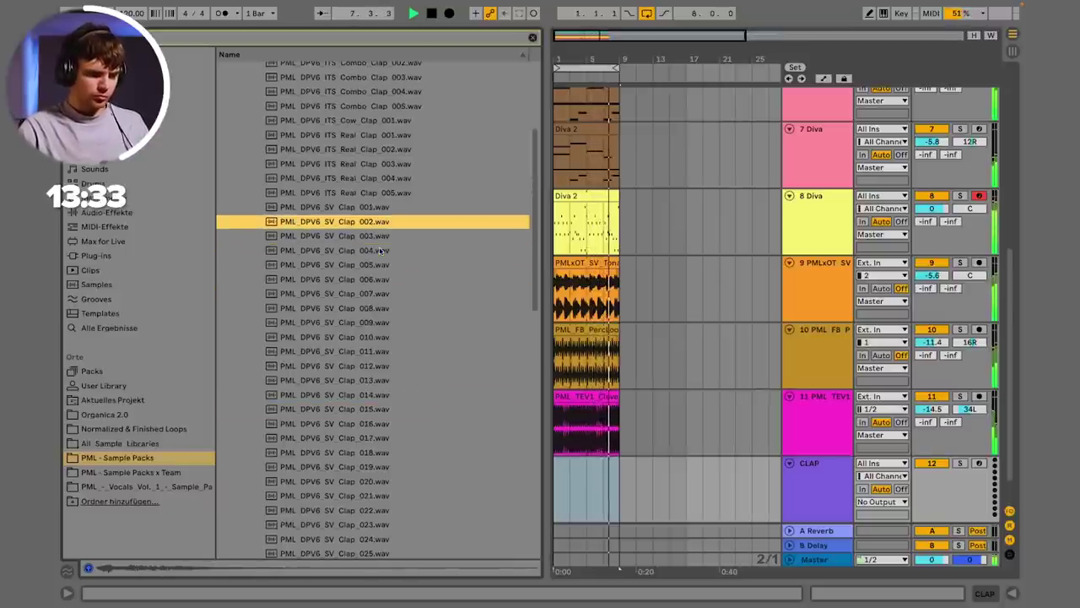
key("Up")
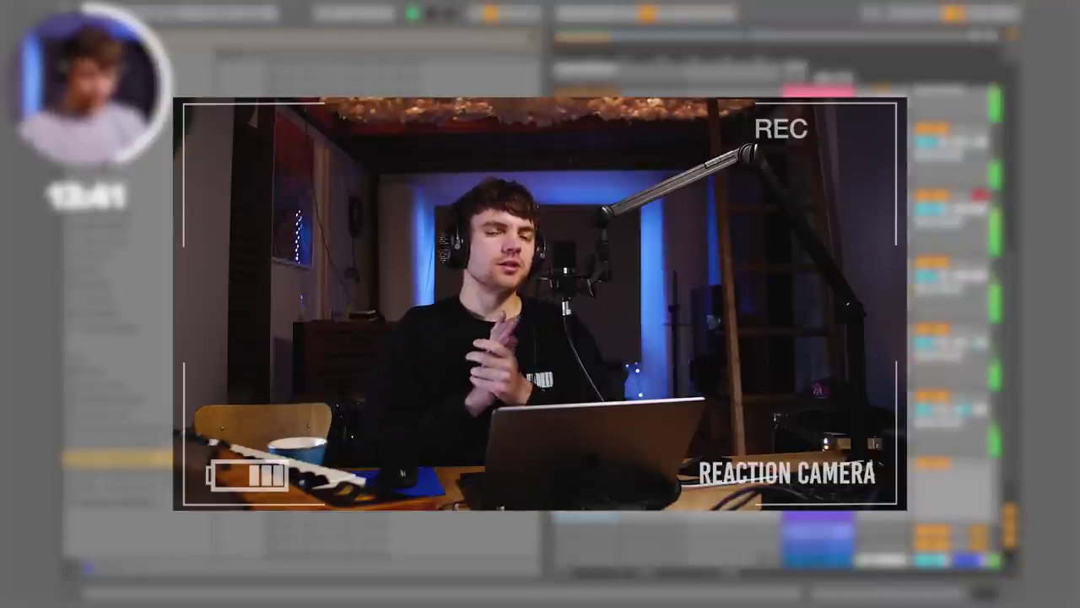
key("Return")
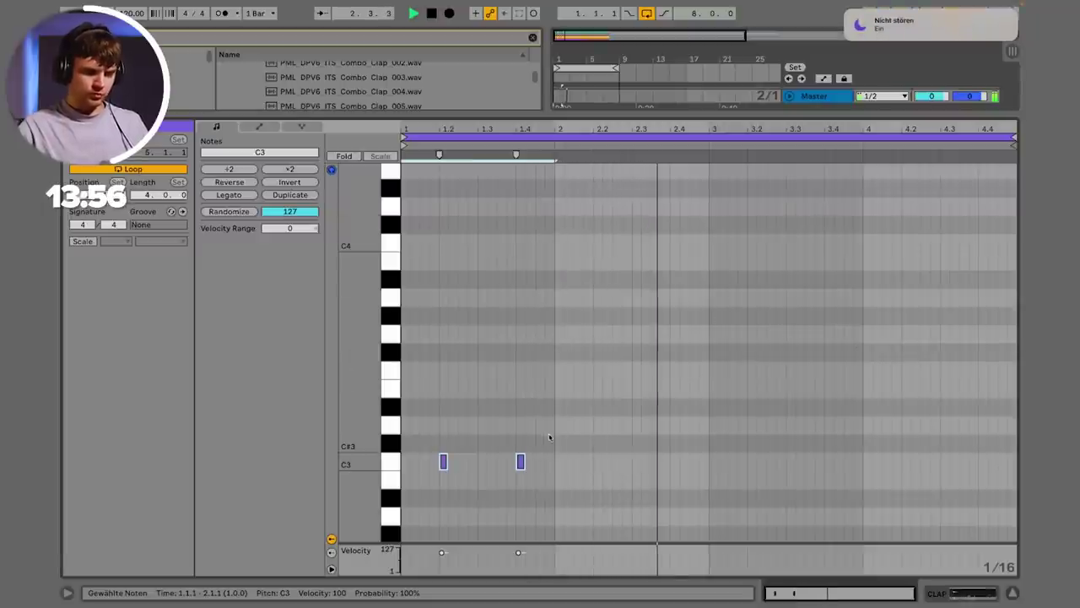
Step: Loop the one-bar clap pattern through to bar 9, then set the CLAP track's volume to 1.9 dB and disarm it
key("super+l")
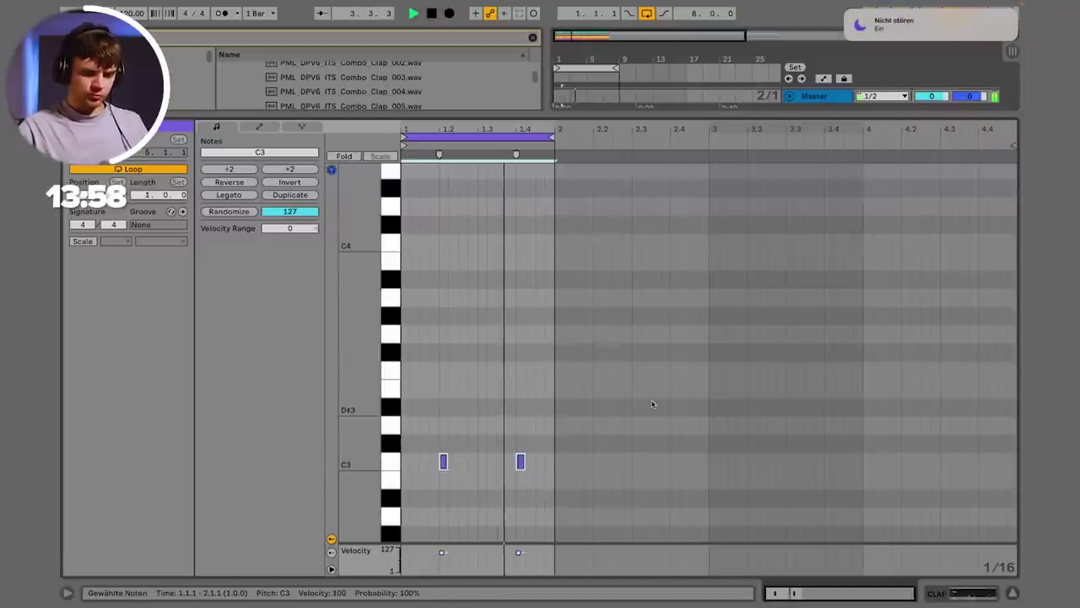
key("super+alt+l")
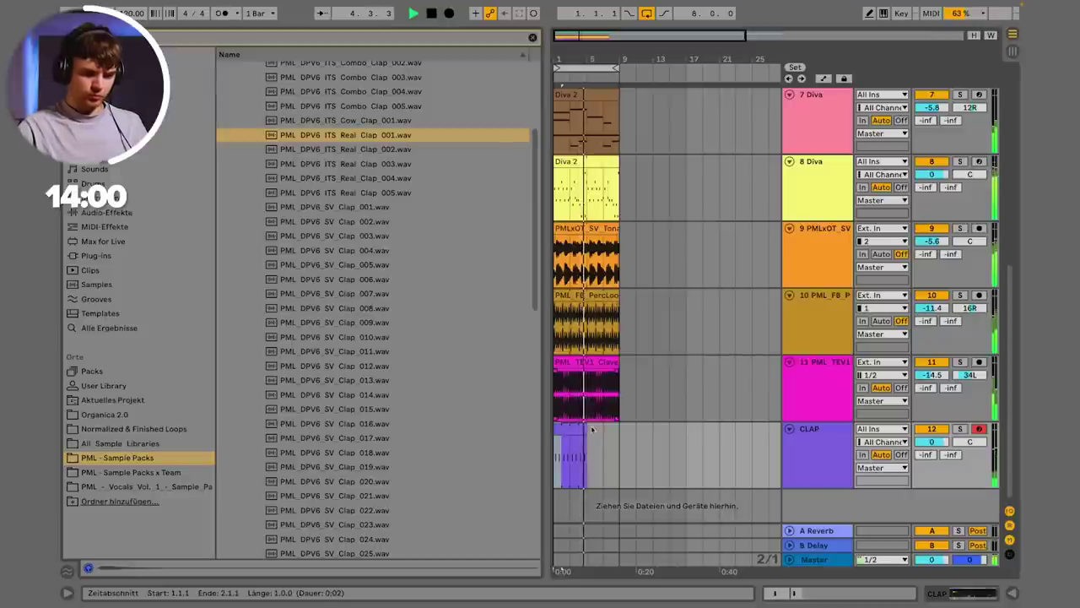
left_click_drag(930, 444, 930, 434)
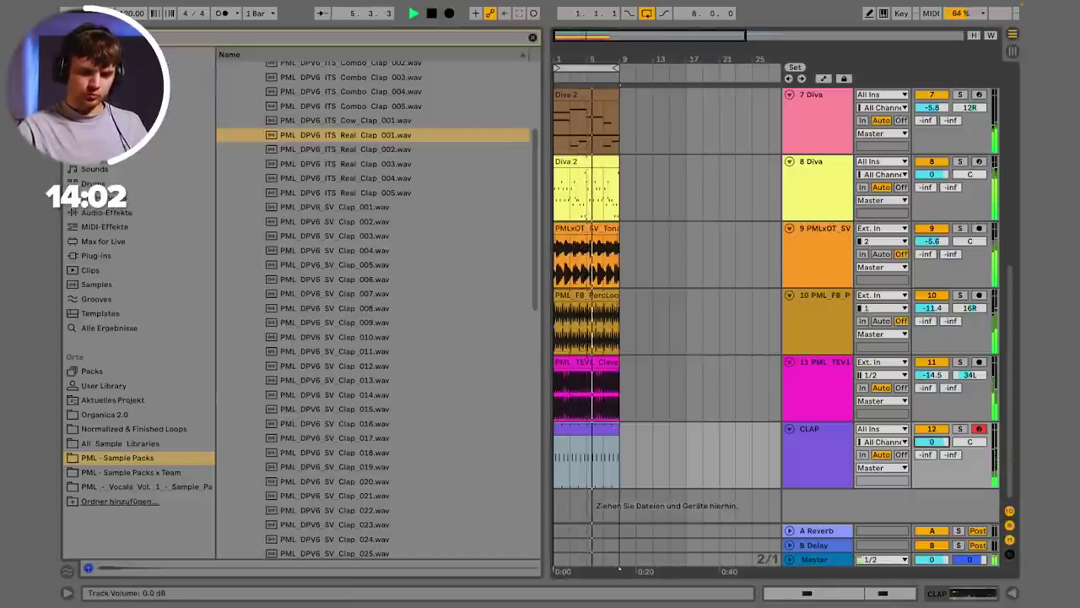
left_click(979, 429)
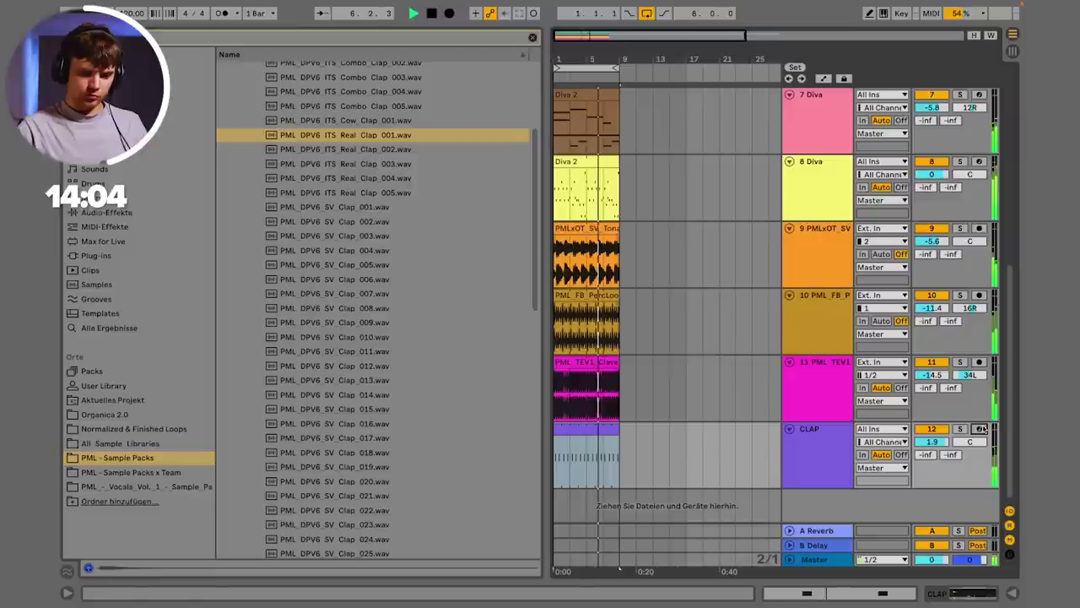
Step: Set the VCF1 cutoff frequency of the Diva sequence on track 8 to 68.00
scroll(836, 221, "up", 2)
double_click(837, 222)
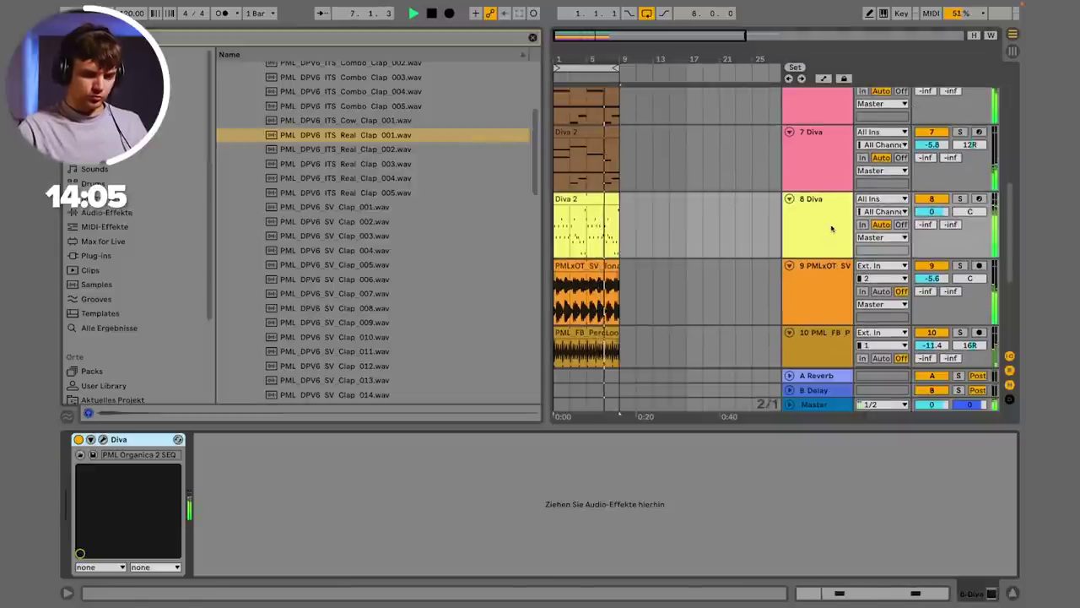
left_click(102, 439)
left_click_drag(594, 192, 594, 205)
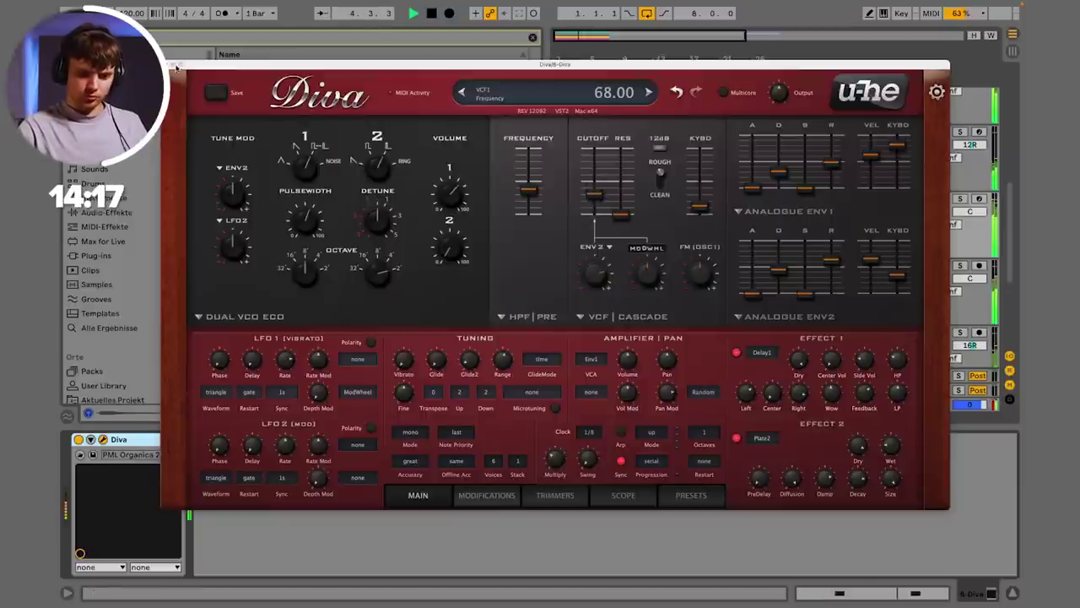
key("super+w")
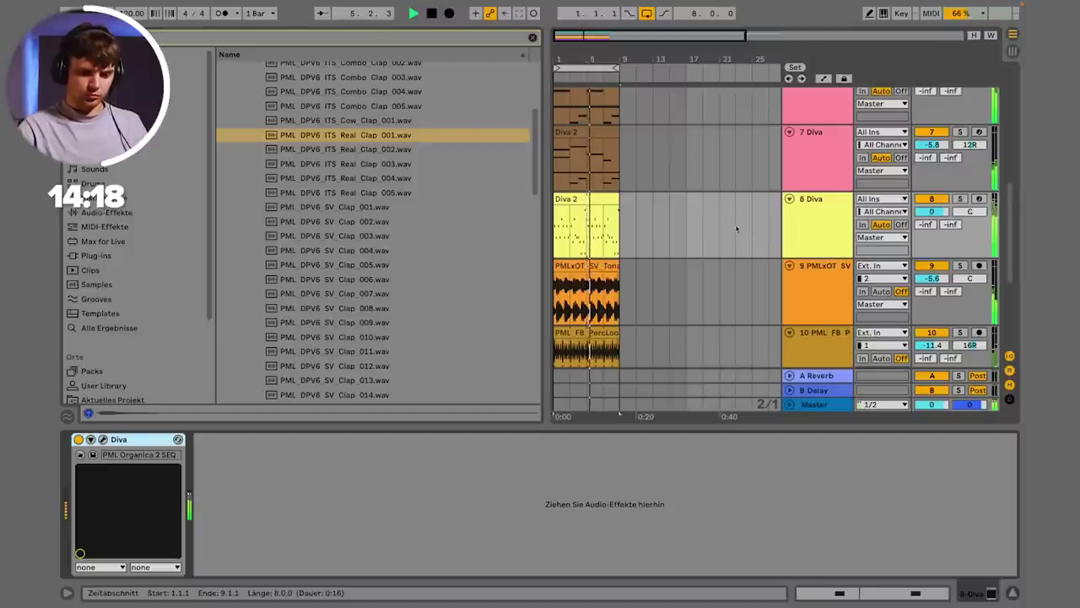
Step: In the track 8 sequence clip, move the note at 3.2.3 to D#4 and delete the D#4 note at 3.3.2
double_click(610, 199)
key("Delete")
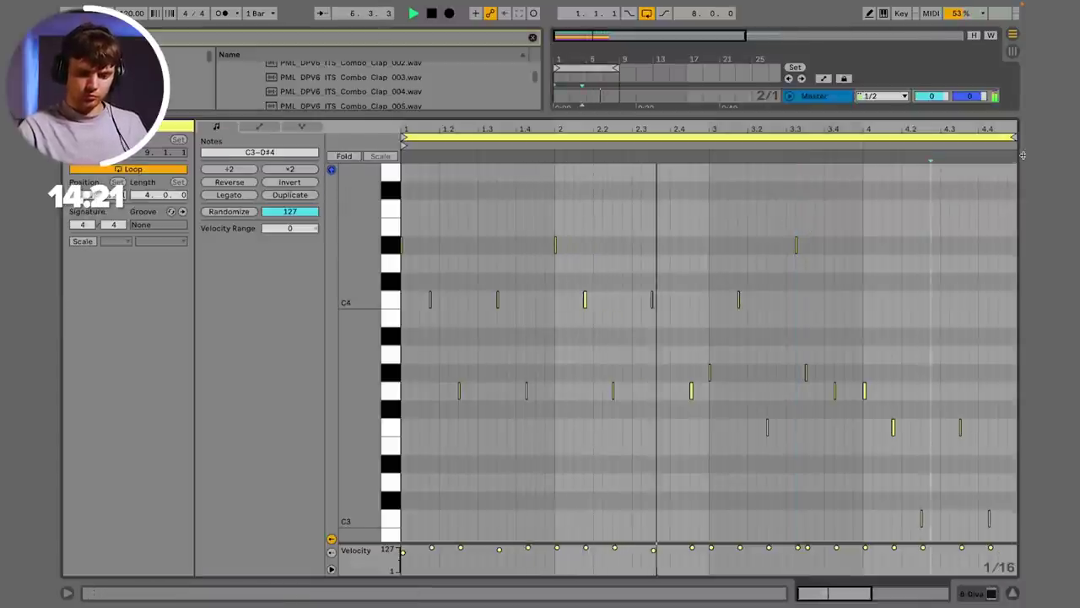
double_click(767, 226)
key("Down")
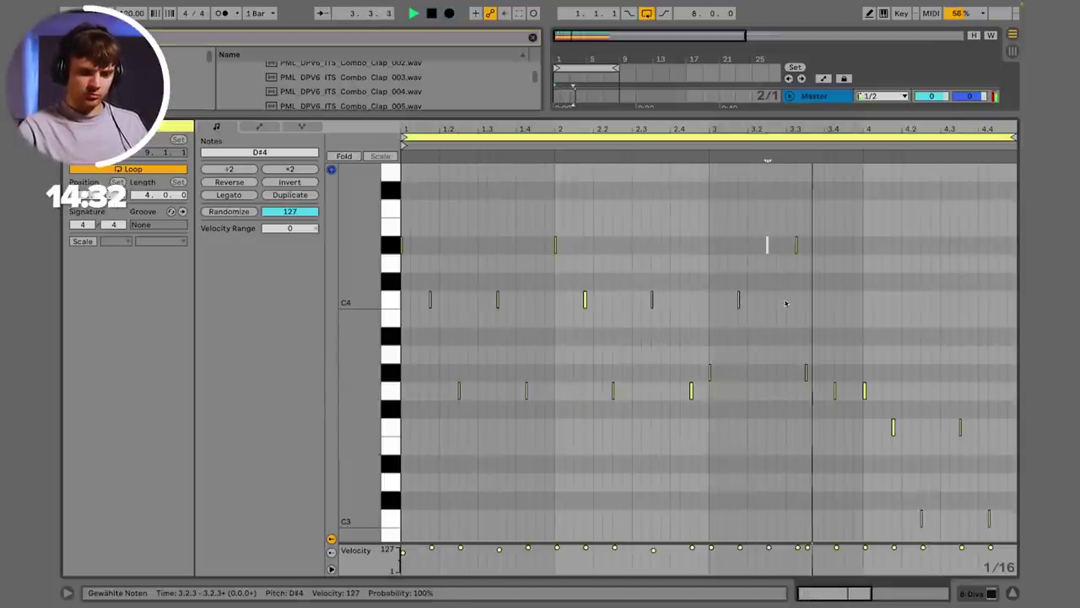
left_click(796, 244)
key("Delete")
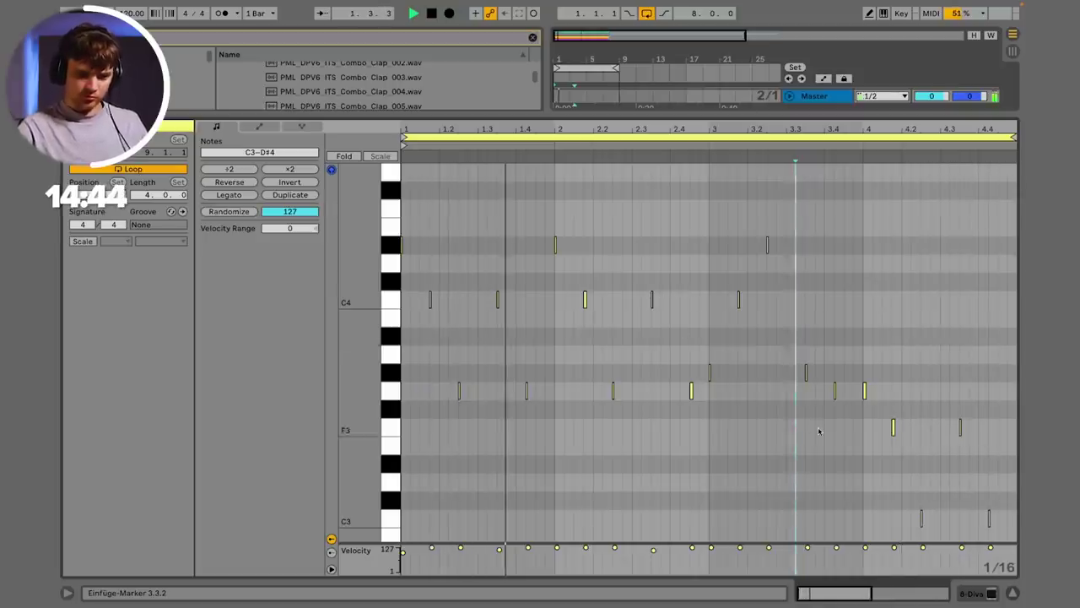
left_click(1013, 593)
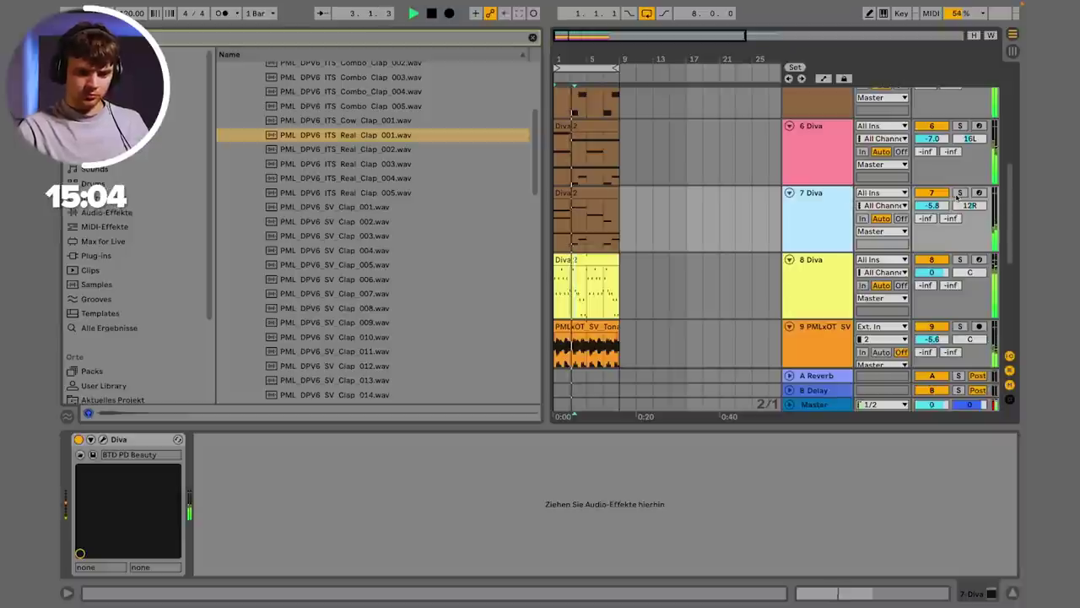
Step: Solo the Diva pad on track 7, duplicate the track, and solo the duplicate on track 8
left_click(958, 193)
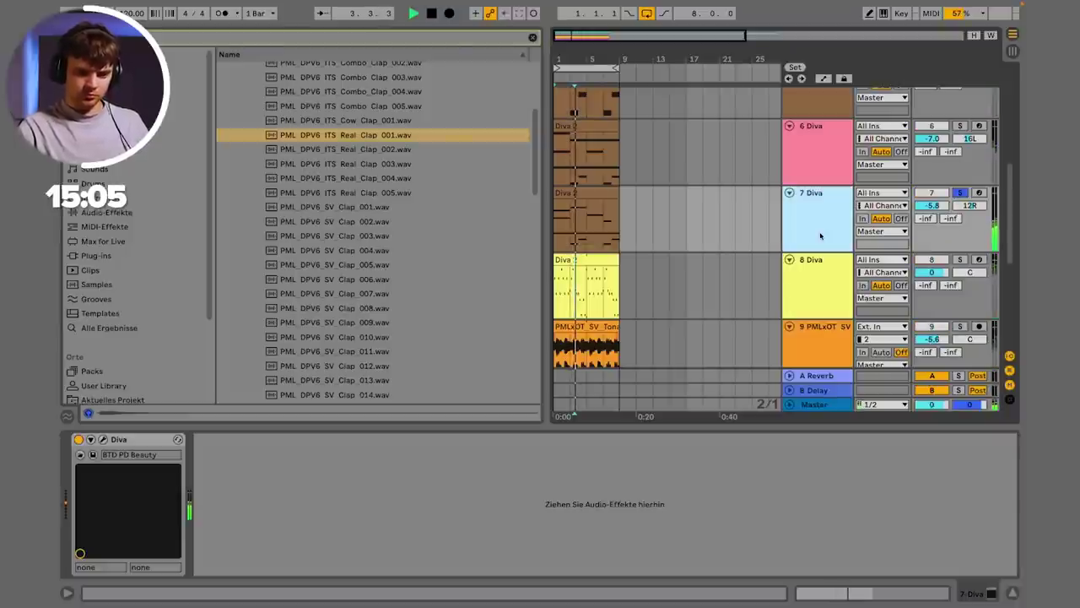
key("ctrl+d")
left_click(959, 259)
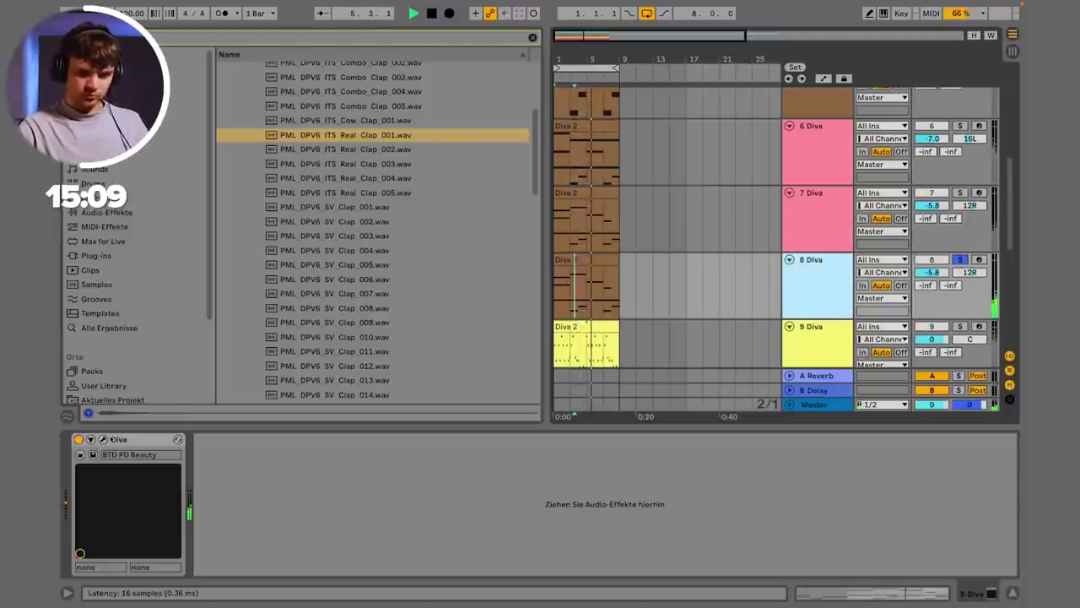
Step: Audition BTD arpeggio presets in the duplicate's Diva and load BTD_ARP_Feather
left_click(102, 440)
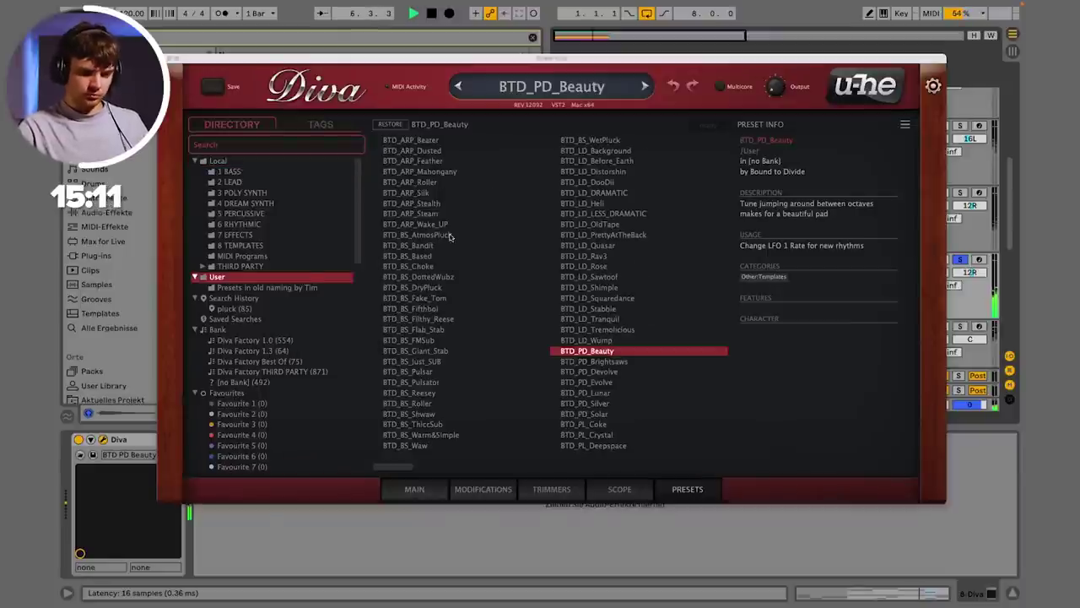
left_click(411, 213)
left_click(422, 182)
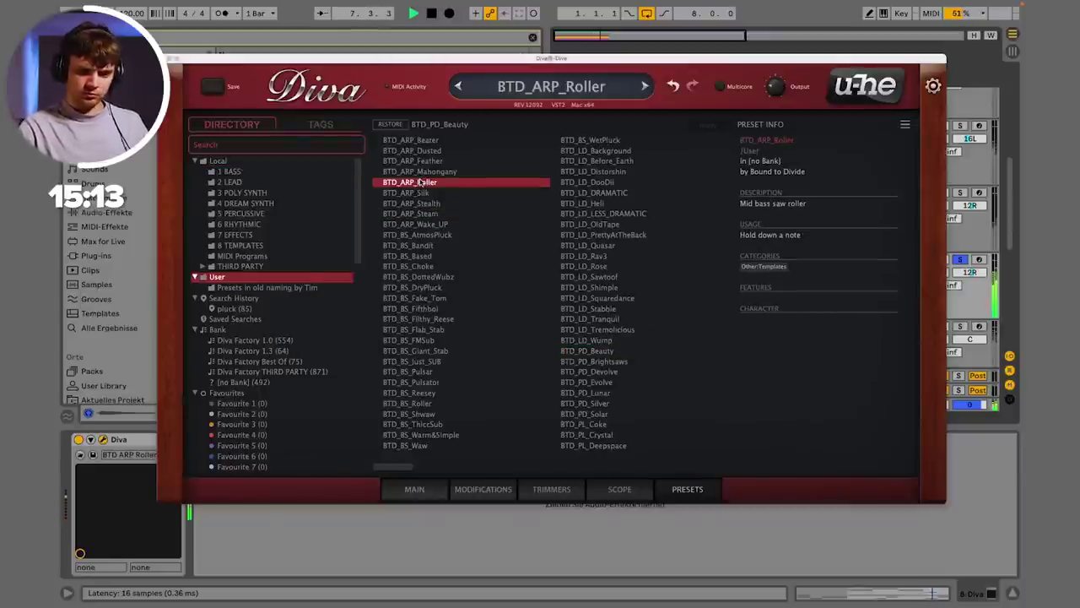
left_click(410, 170)
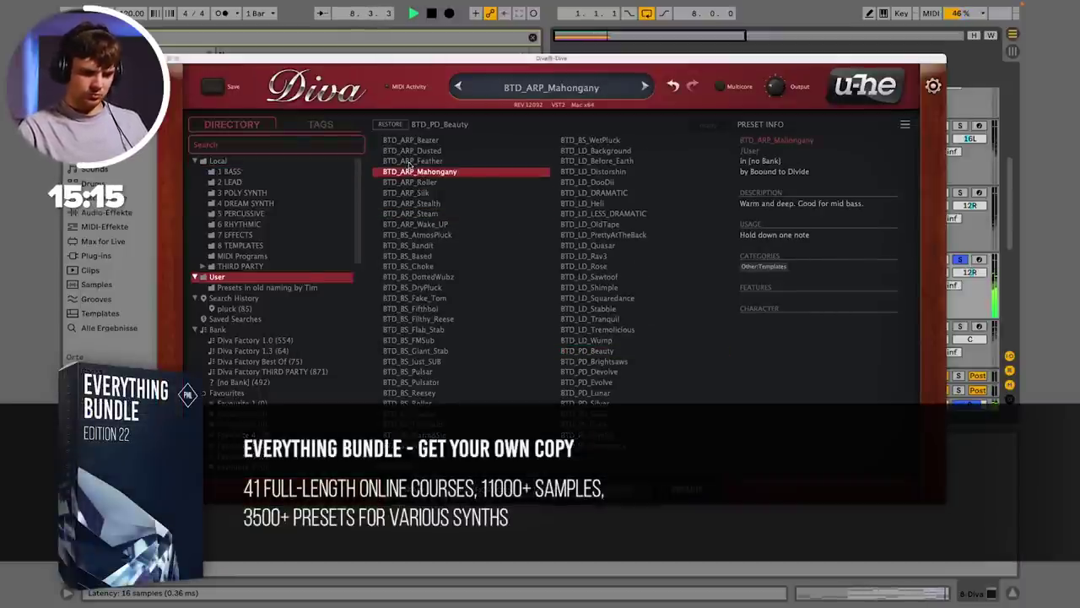
left_click(410, 161)
left_click(164, 59)
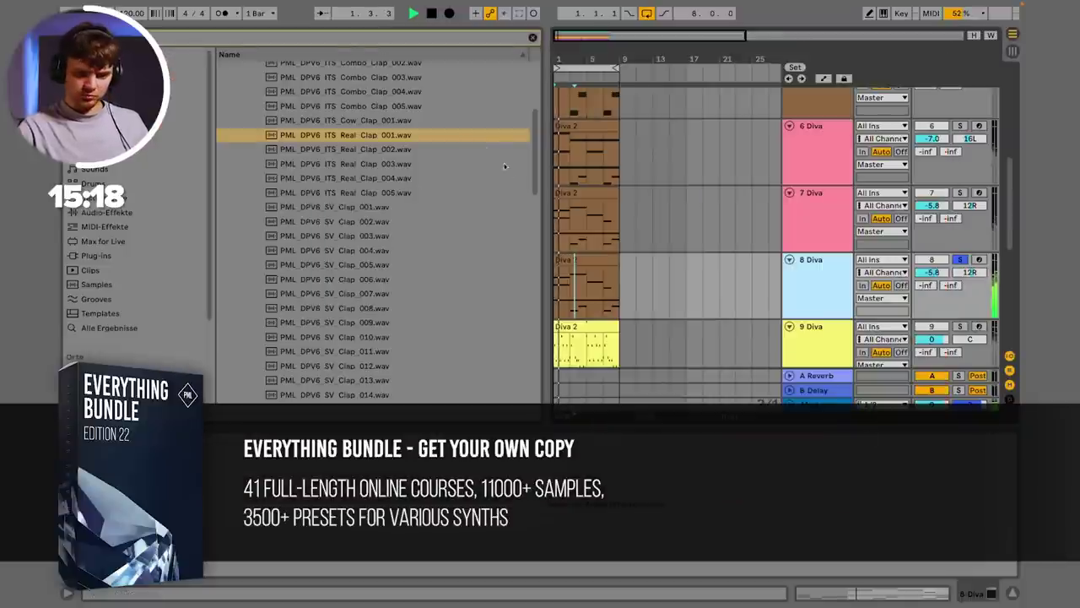
Step: Open the Diva 2 clip on track 8 for note editing and select all its notes
left_click(568, 255)
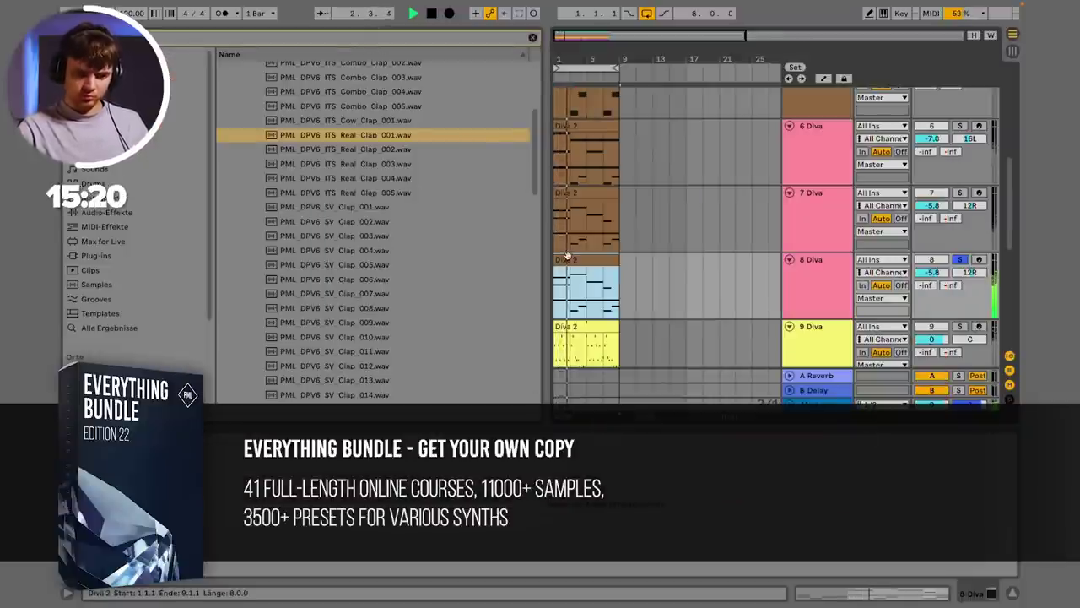
double_click(567, 256)
key("super+a")
scroll(612, 268, "down", 3)
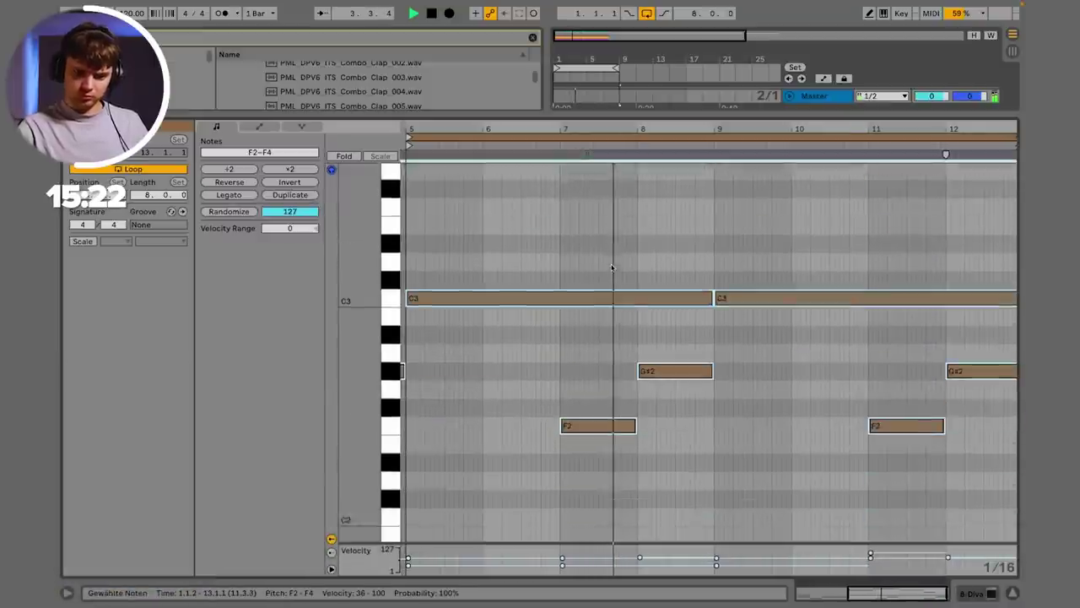
scroll(612, 267, "down", 2)
mouse_move(513, 335)
left_mouse_down()
mouse_move(605, 335)
mouse_move(972, 443)
left_mouse_up()
key("Delete")
key("Delete")
key("super+z")
key("super+z")
key("super+shift+z")
key("super+shift+z")
key("super+z")
Step: Delete the low F2 and G#2 notes from bar 7 onward in the track 8 clip
left_click_drag(551, 297, 1018, 413)
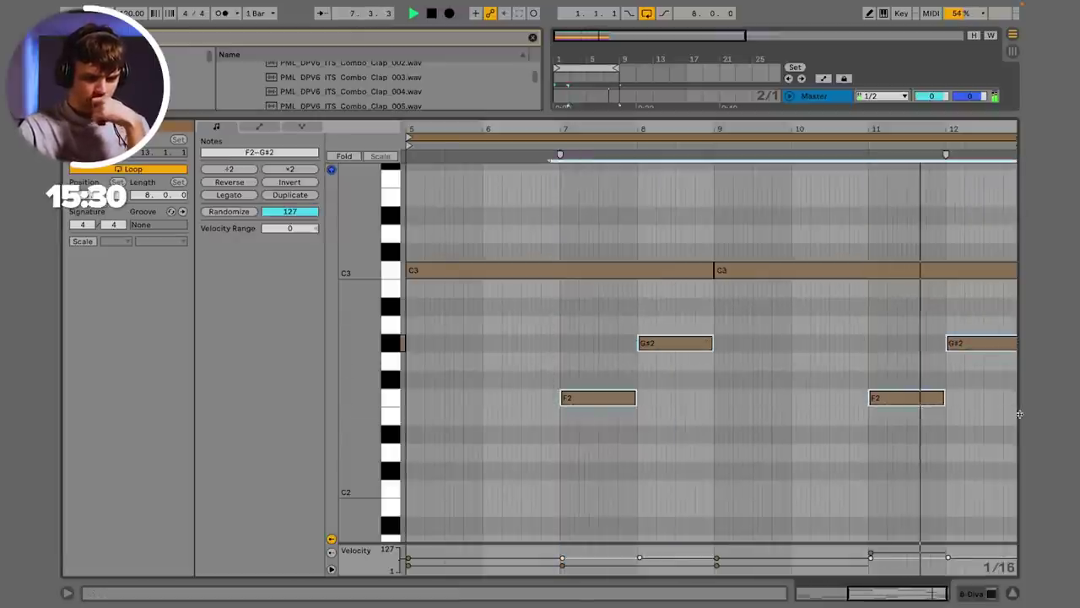
key("Delete")
Step: Add two-bar G#3 notes at bars 7 and 9, and raise the long C3 note at bar 9 to D#3
scroll(725, 388, "up", 10)
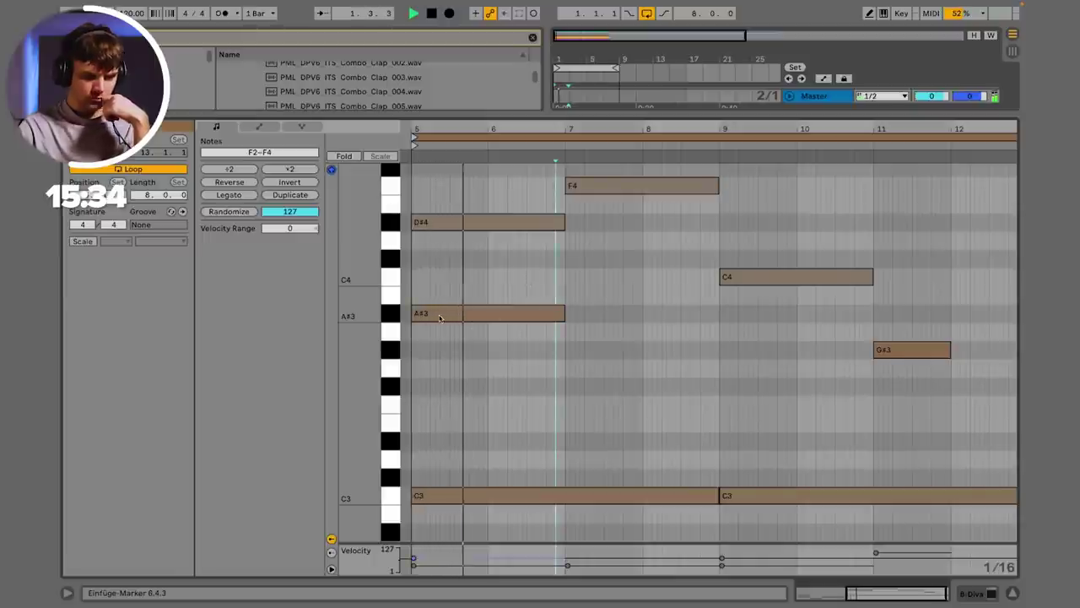
left_click_drag(439, 317, 594, 349)
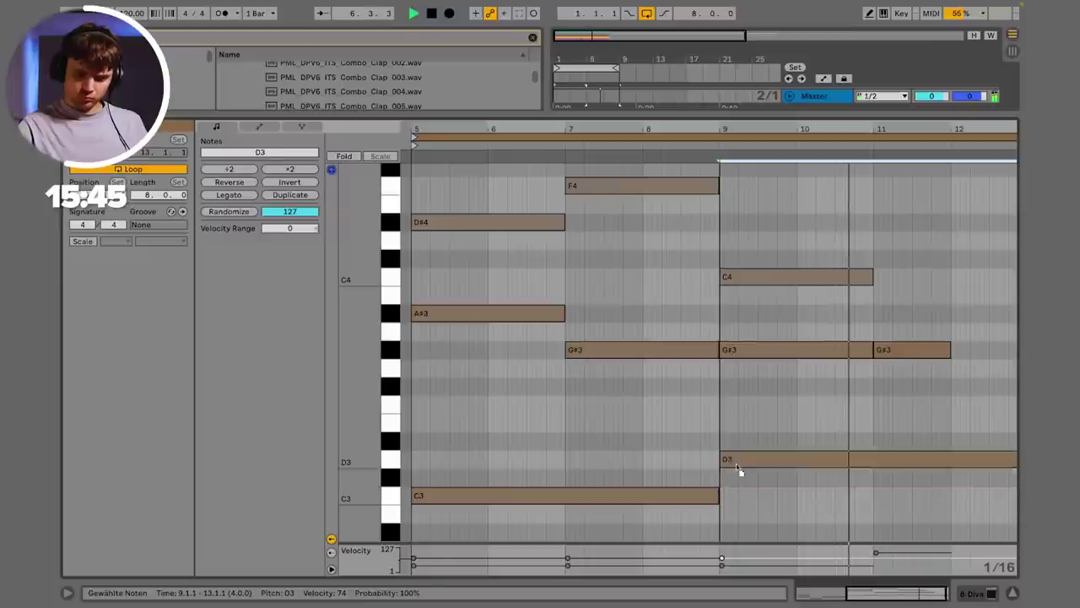
left_click(738, 445)
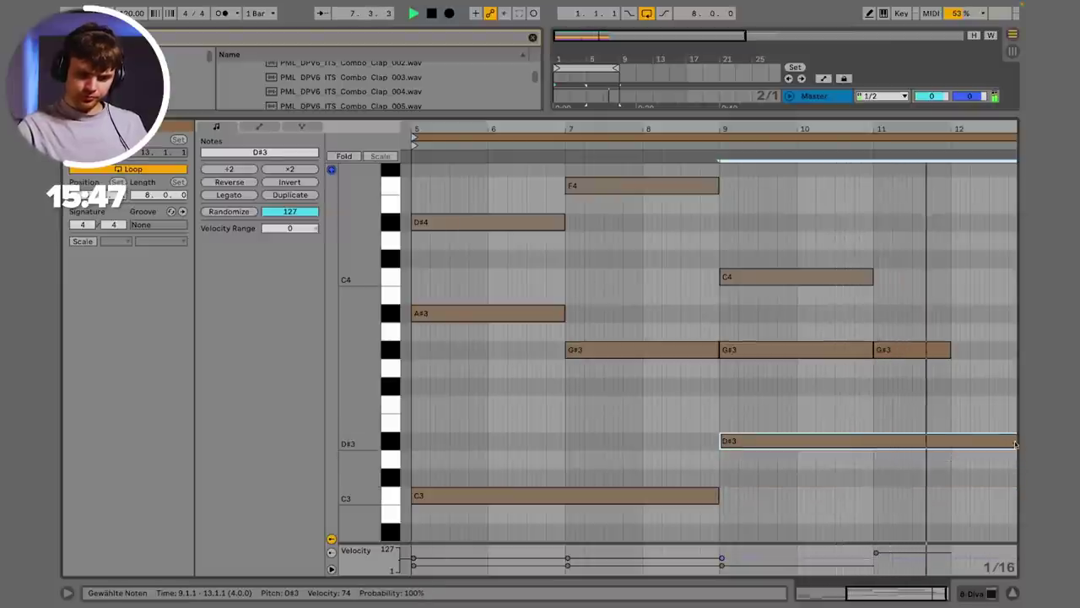
Step: Set the track 8 clip's loop to the four bars from bar 5 to bar 9
scroll(936, 408, "right", 1)
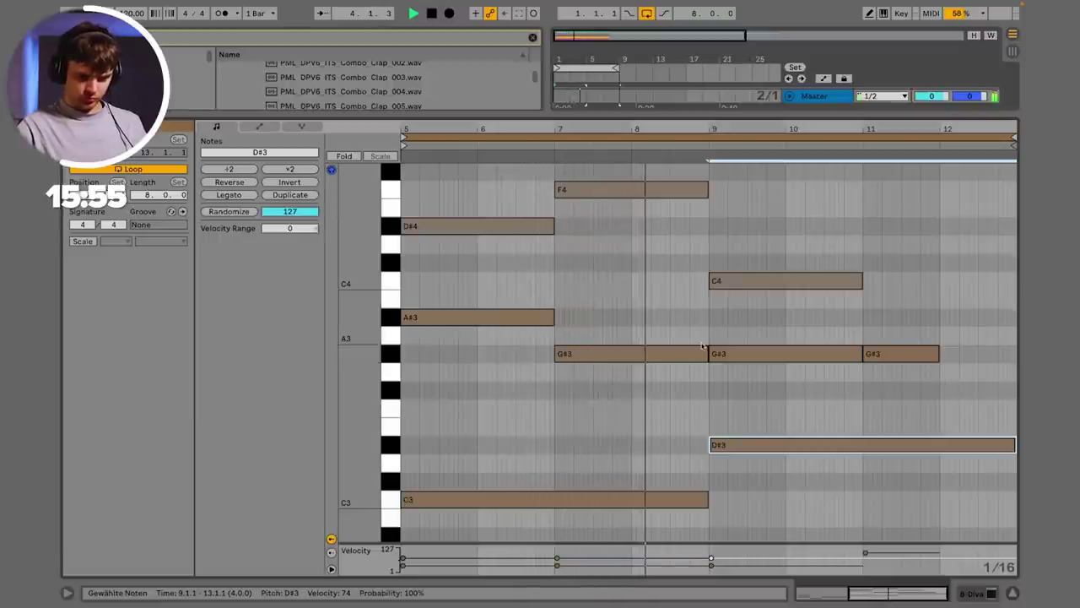
left_click_drag(709, 338, 243, 352)
key("ctrl+l")
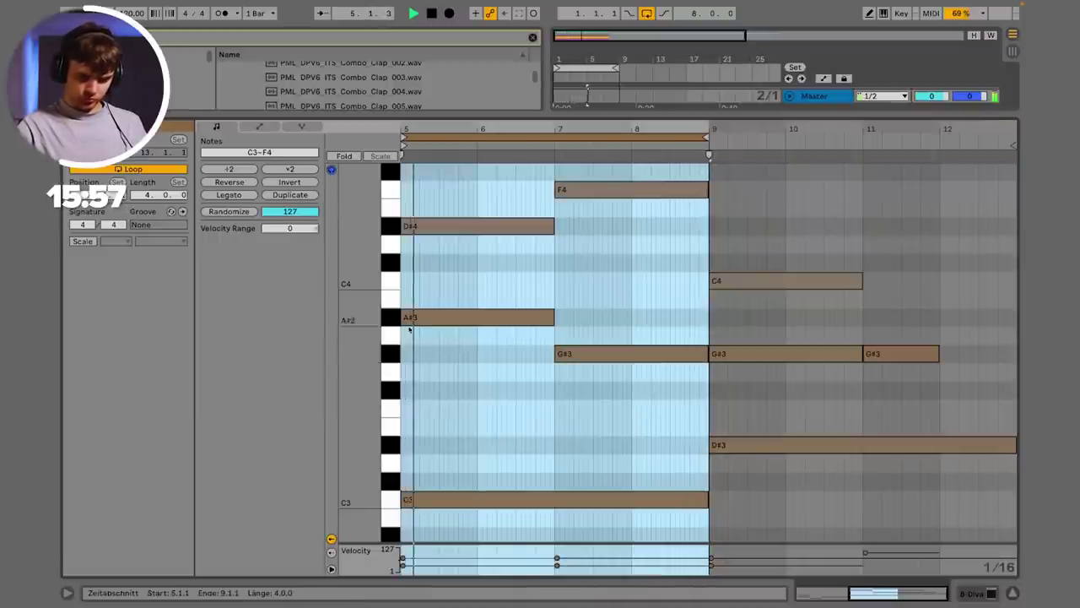
Step: Divide the F4 and G#3 notes of bars 7 and 8 into one-bar notes and lower the bar 8 F4 to D#4
left_click_drag(586, 381, 623, 178)
mouse_move(708, 190)
left_mouse_down()
mouse_move(631, 190)
mouse_move(649, 238)
left_mouse_up()
key("ctrl+d")
left_click(645, 205)
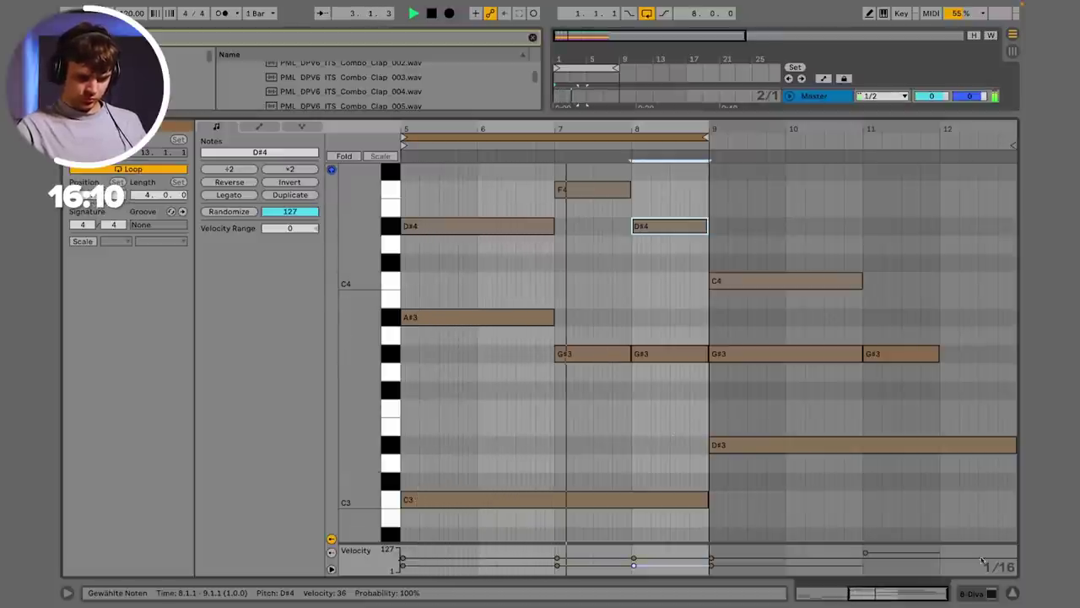
Step: Try the BTD_ARP_Dusted preset in the Diva instrument on track 8
left_click(1013, 593)
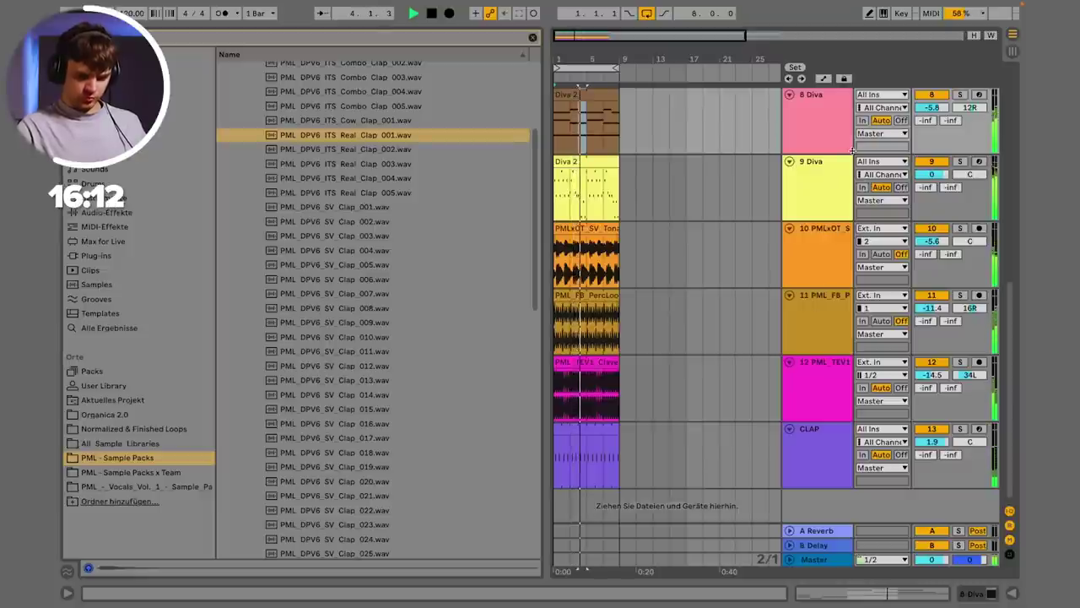
double_click(823, 113)
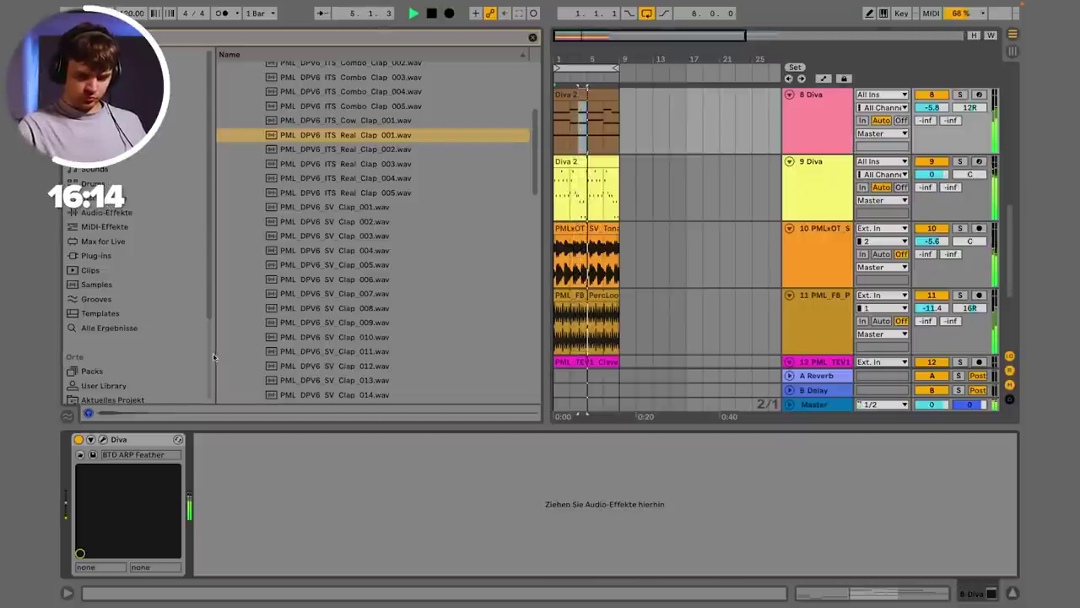
left_click(103, 439)
left_click(429, 151)
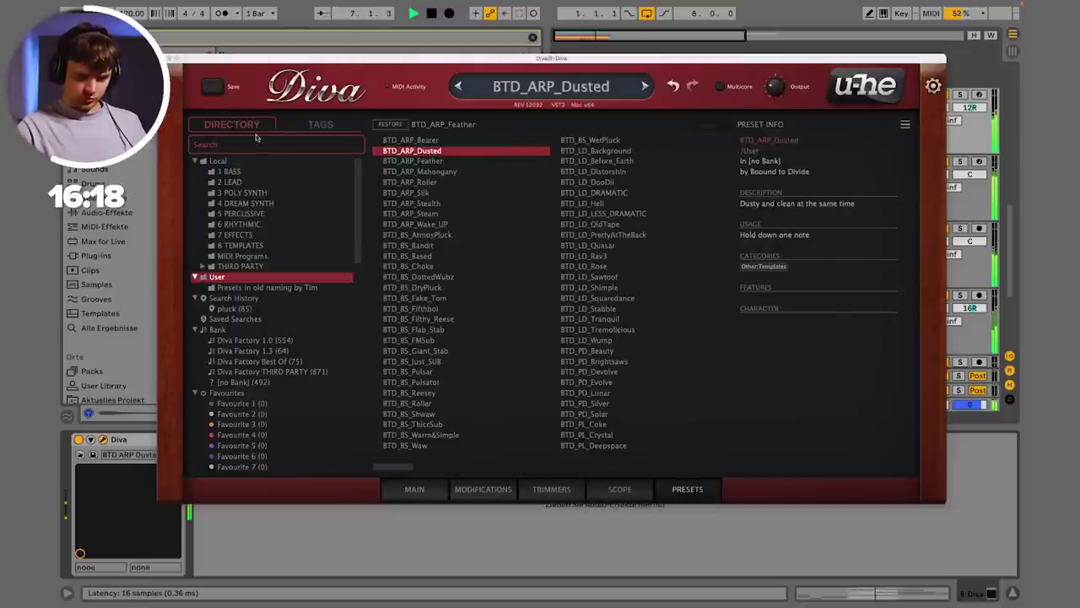
left_click(163, 58)
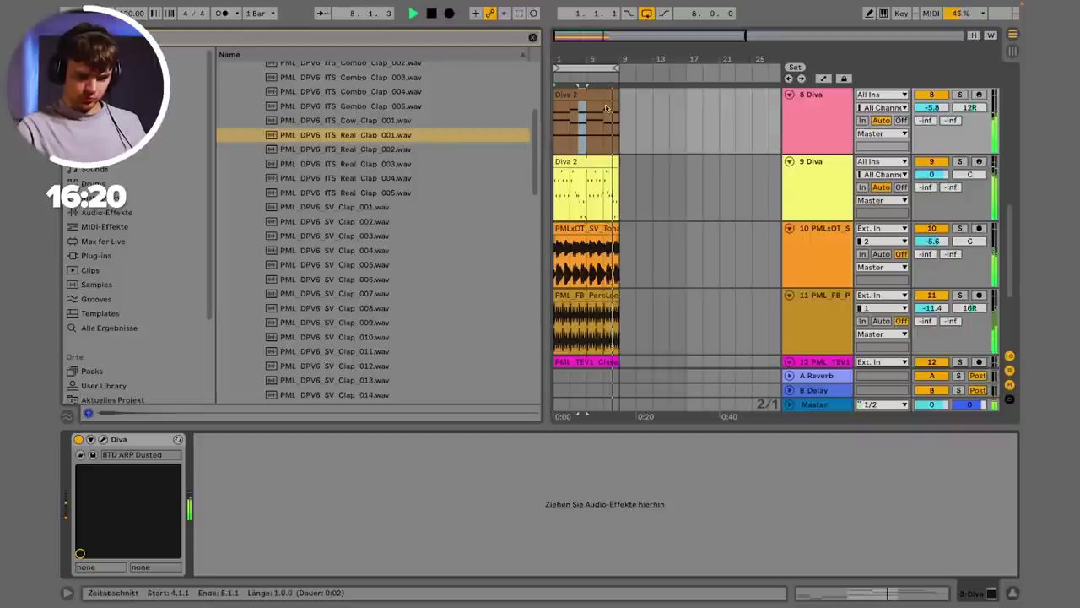
Step: Solo the track 8 Diva arpeggio
scroll(667, 123, "up", 3)
scroll(832, 196, "up", 5)
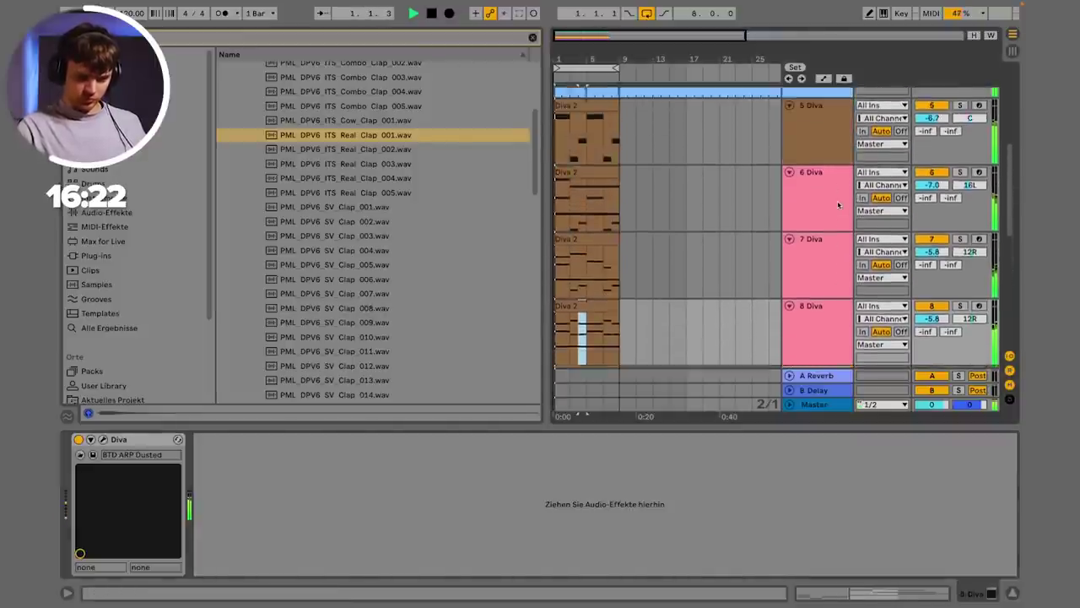
scroll(824, 260, "down", 5)
left_click(818, 213)
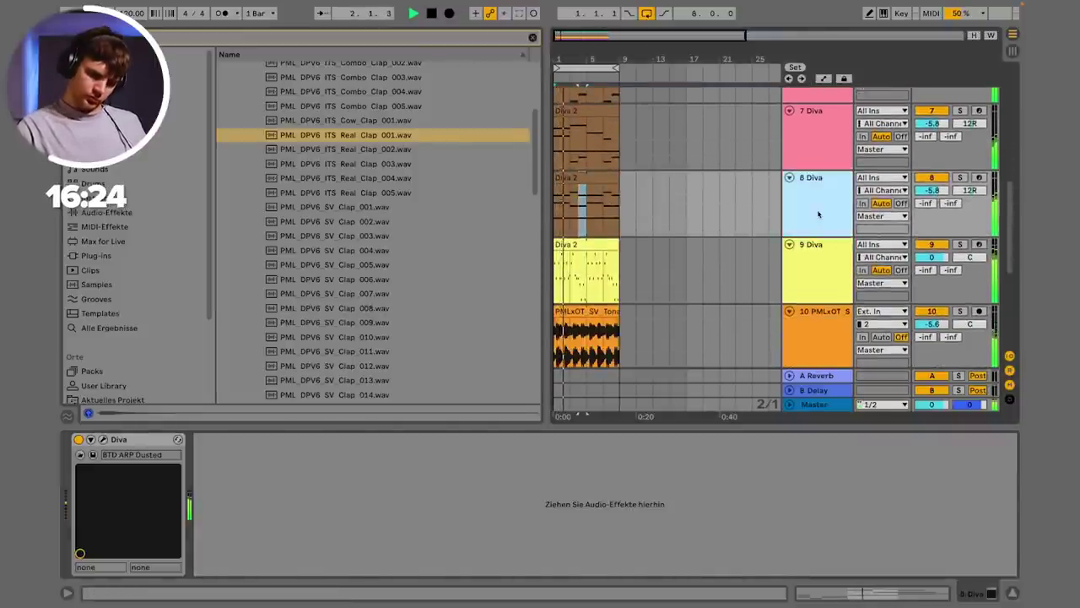
left_click(960, 177)
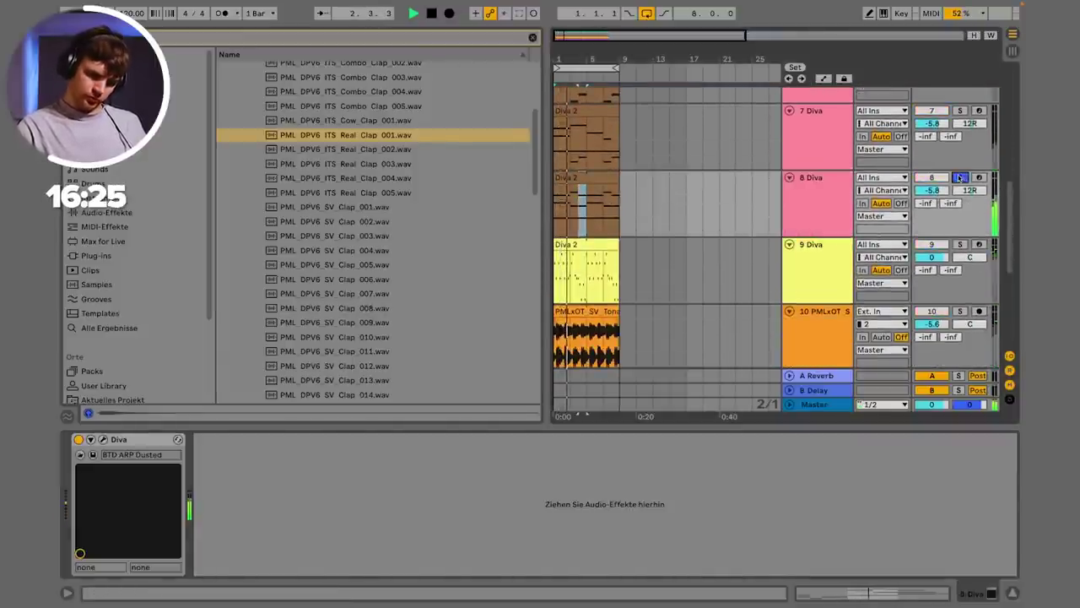
Step: Load the BTD_ARP_Steam preset in track 8's Diva and look through the other user presets
left_click(103, 440)
left_click(458, 211)
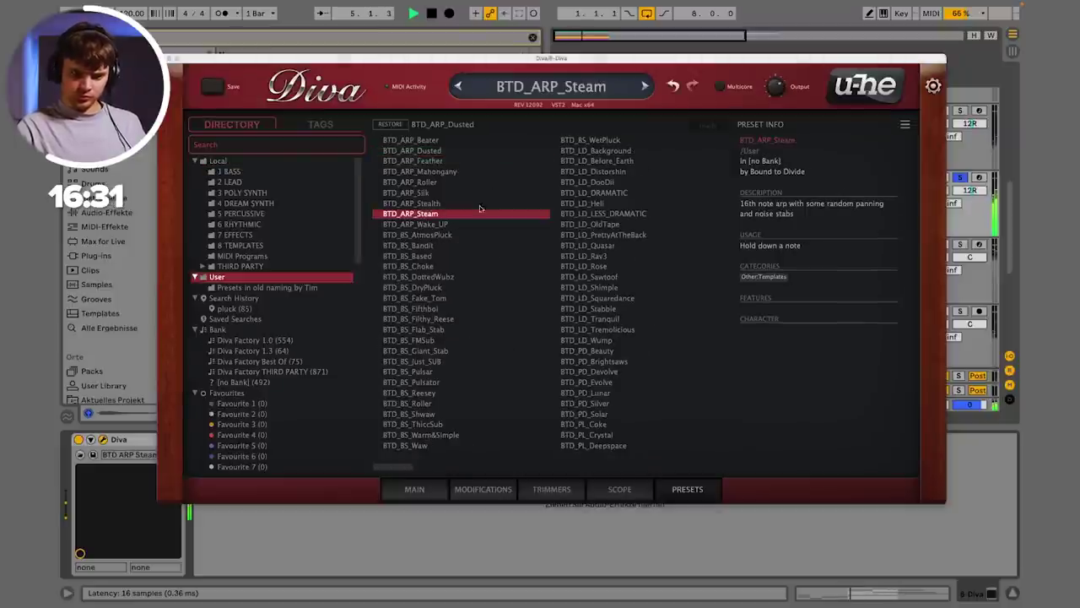
left_click_drag(402, 468, 438, 462)
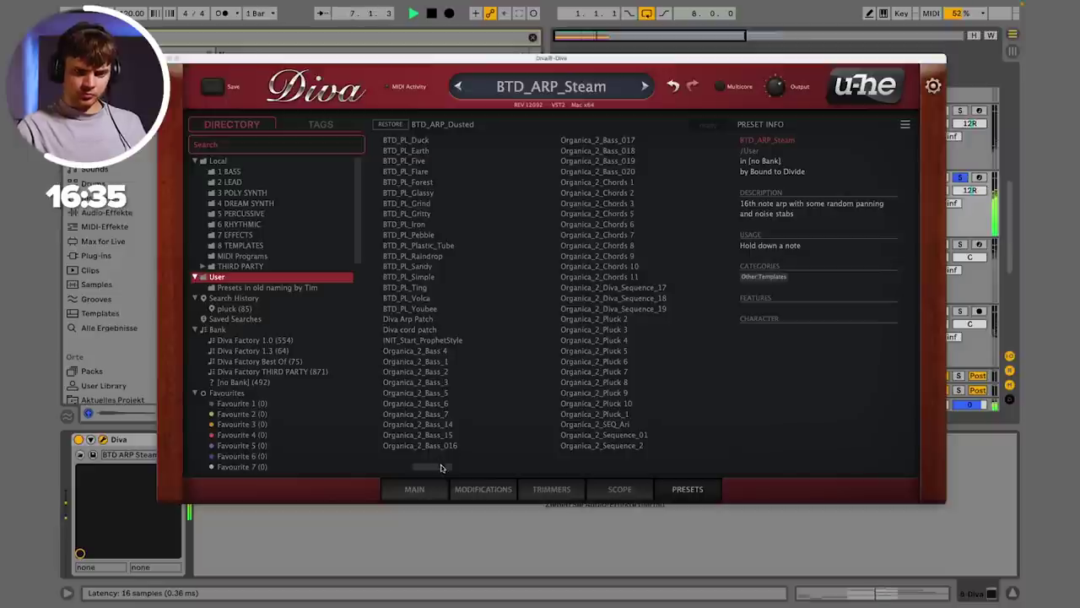
left_click_drag(421, 467, 407, 467)
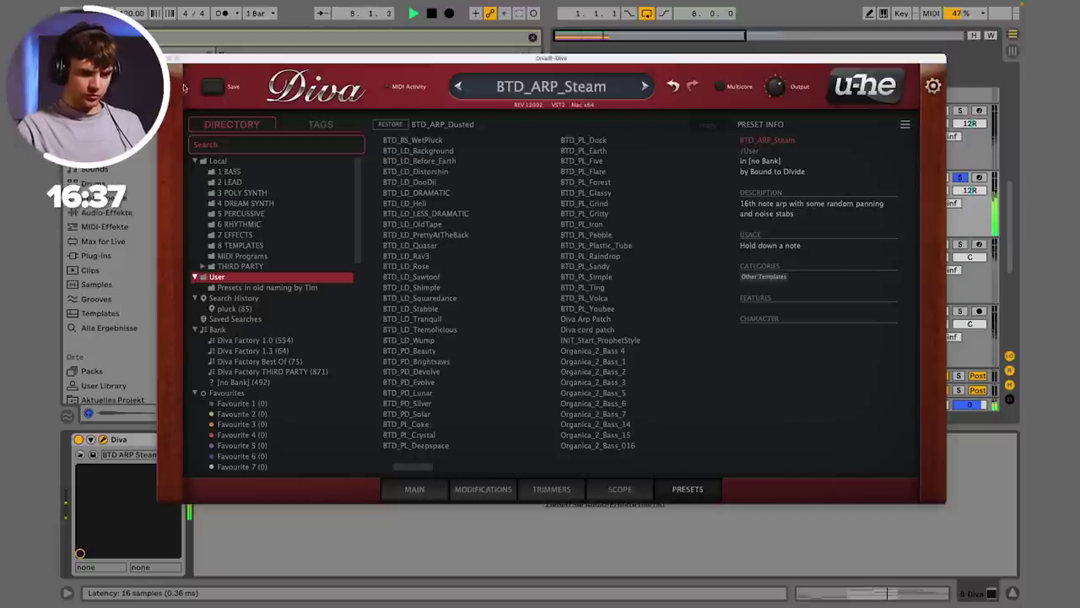
Step: Close the Diva plugin window and add the Echo audio effect to the 8 Diva track
left_click(164, 58)
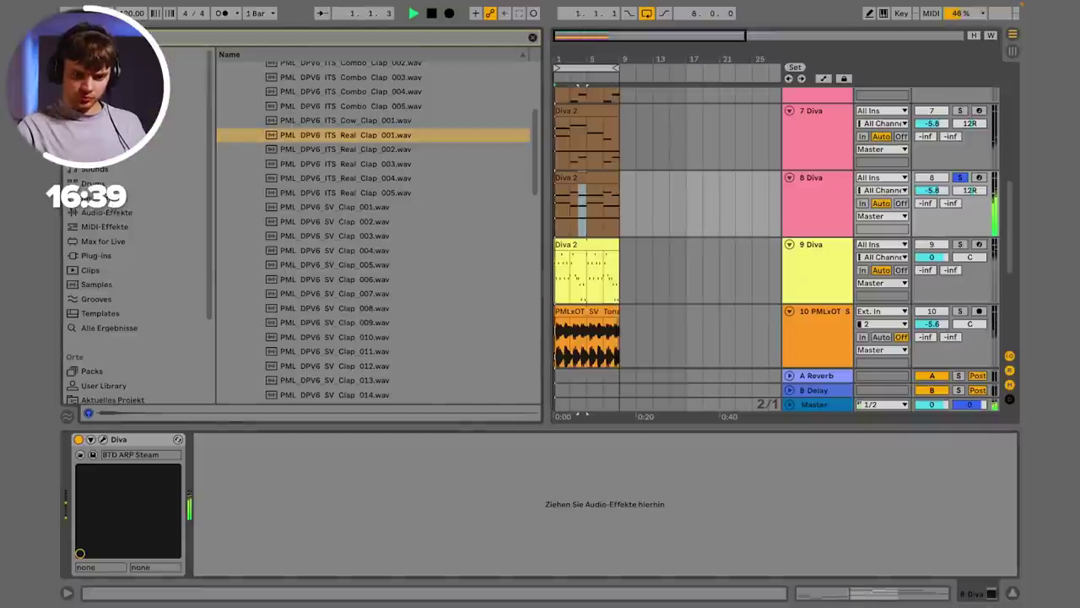
key("super+f")
type("e")
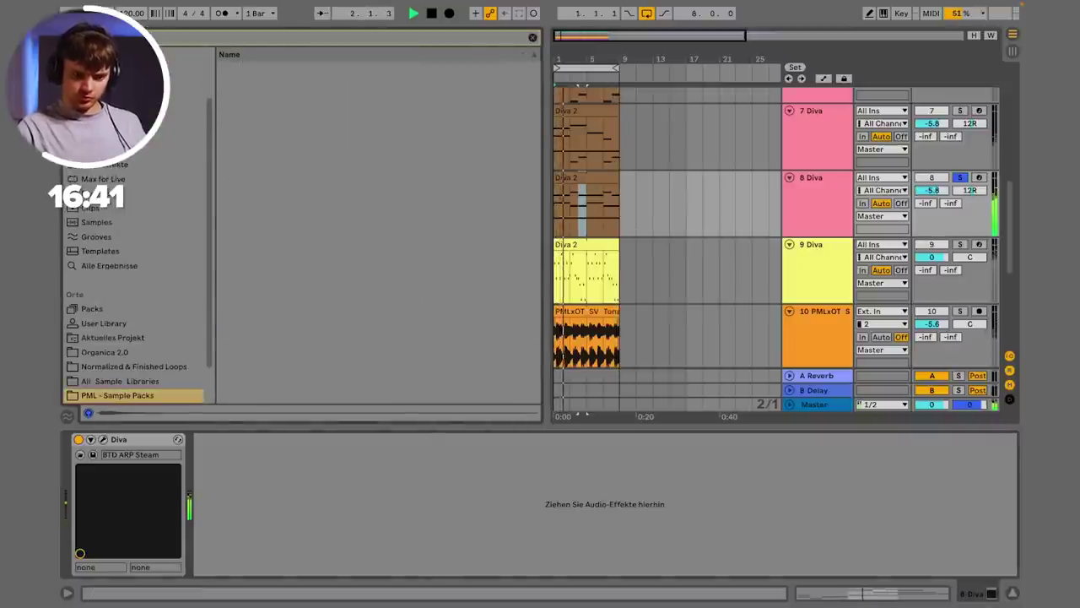
left_click(114, 150)
double_click(250, 83)
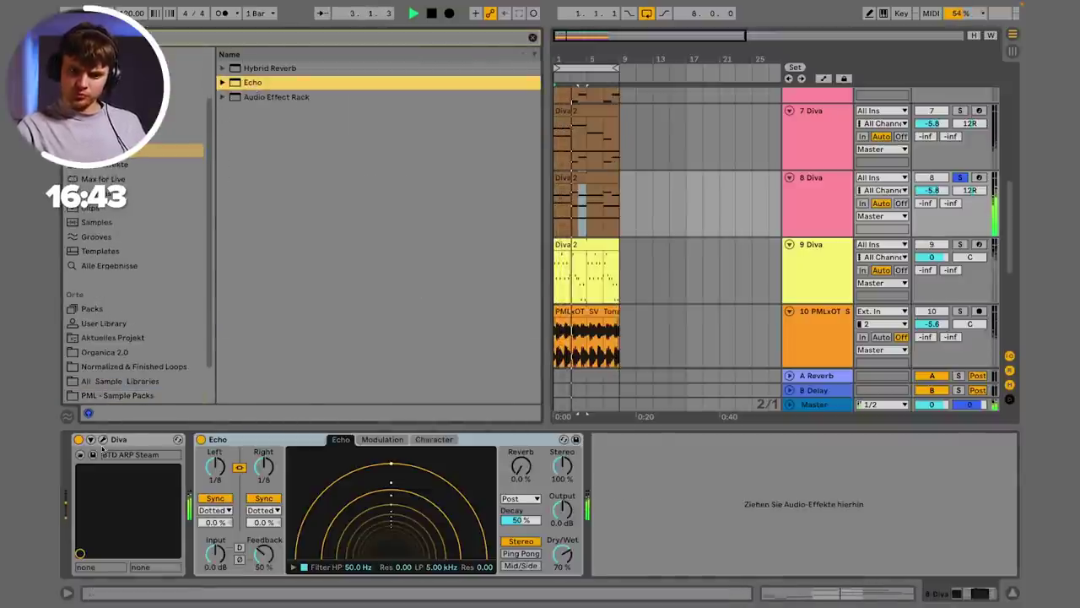
Step: Set oscillator 1's tuning to 12.00 in the Diva synth on the 8 Diva track and close its window
left_click(102, 440)
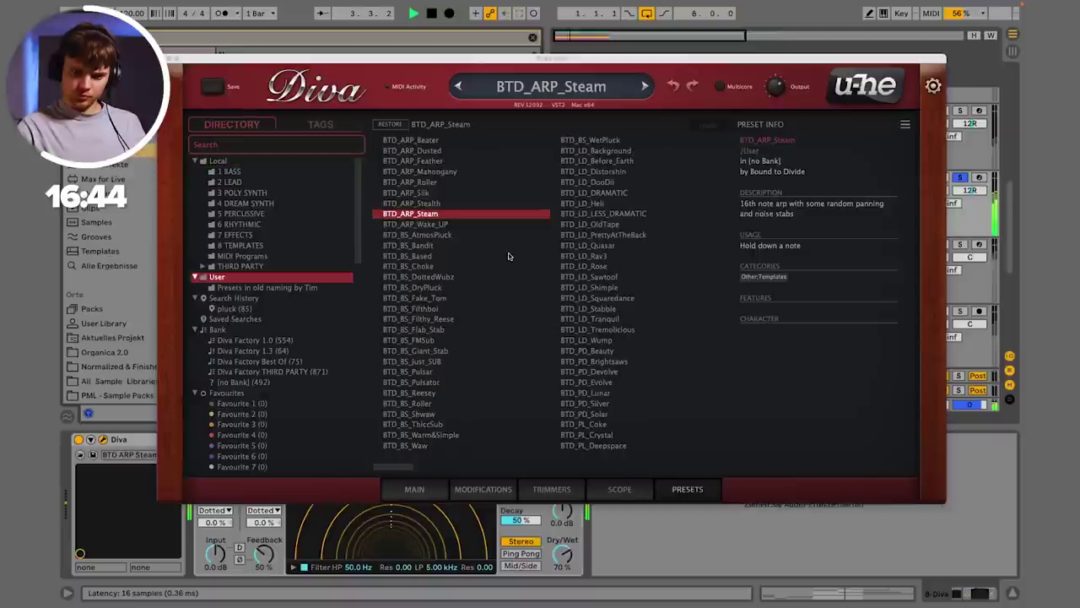
left_click(415, 490)
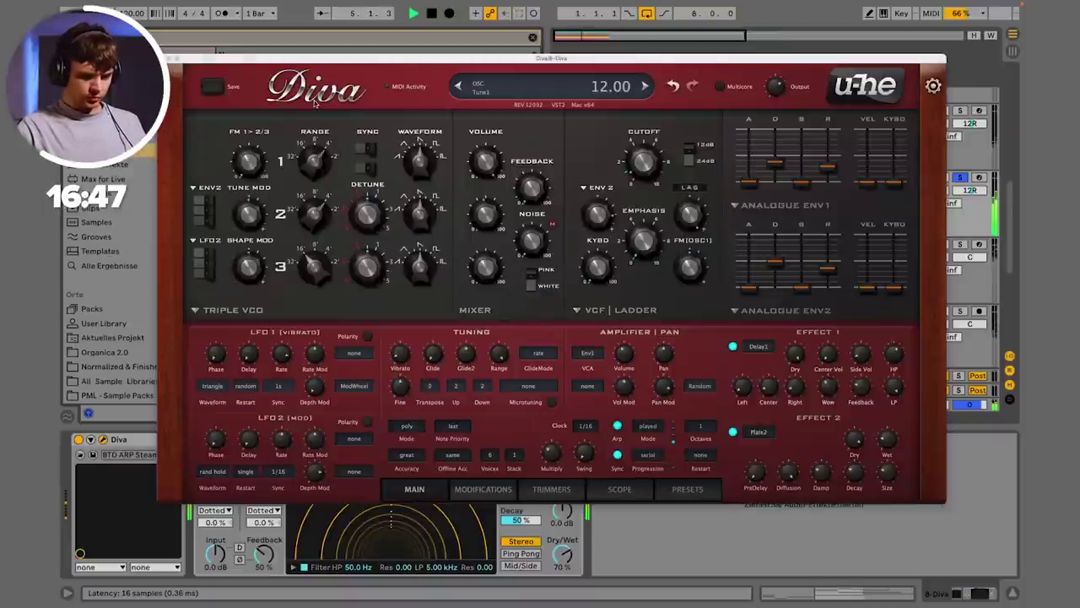
left_click(162, 58)
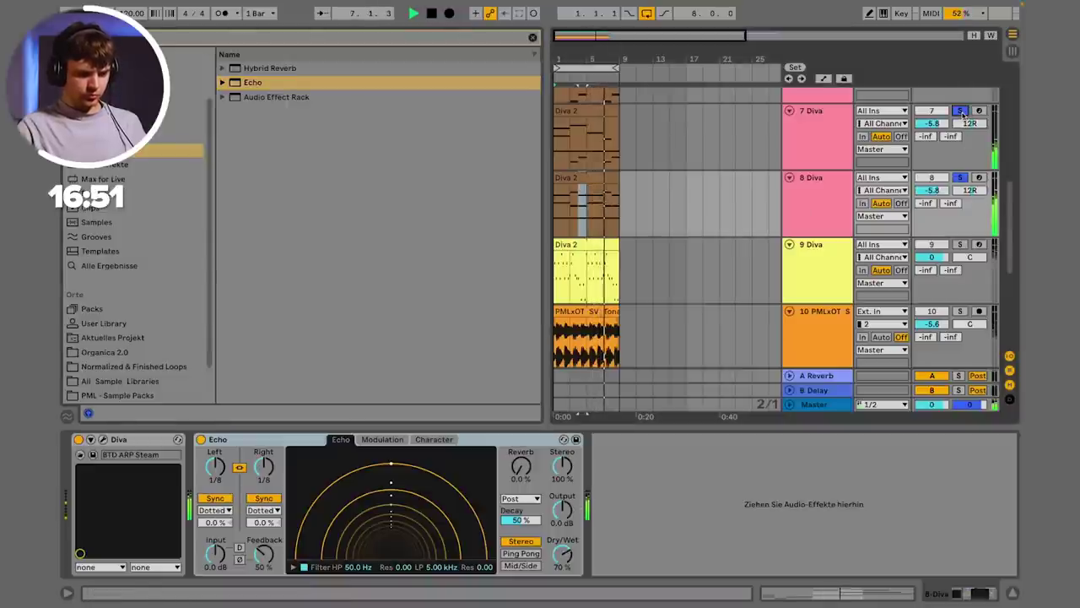
Step: Bring the other two pink Diva tracks, 6 and 7, into the solo alongside 8 Diva
scroll(957, 169, "up", 2)
left_click(822, 276)
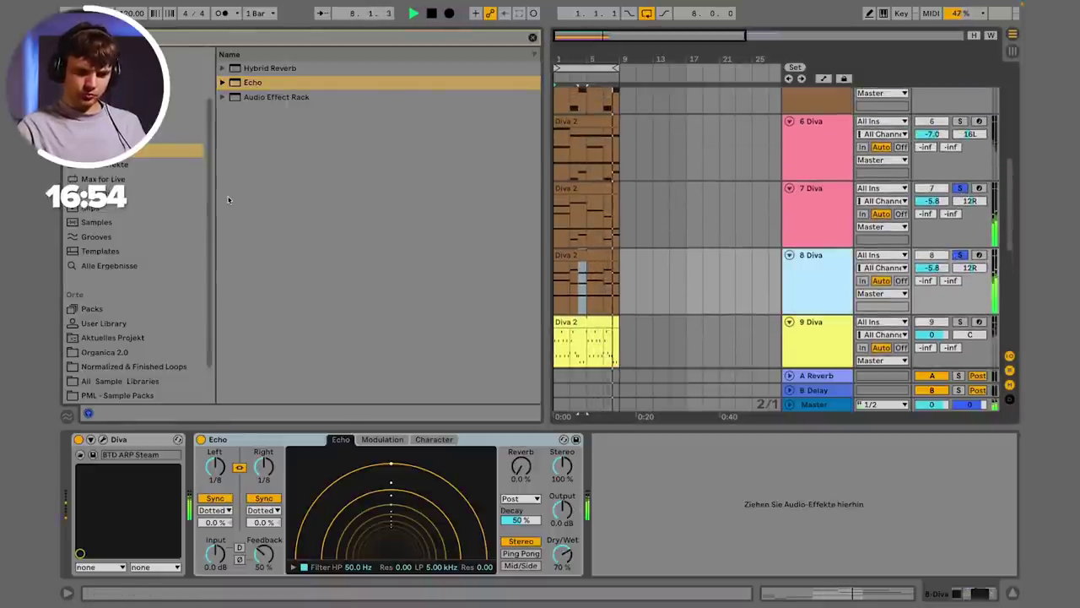
left_click(959, 123)
scroll(960, 126, "up", 2)
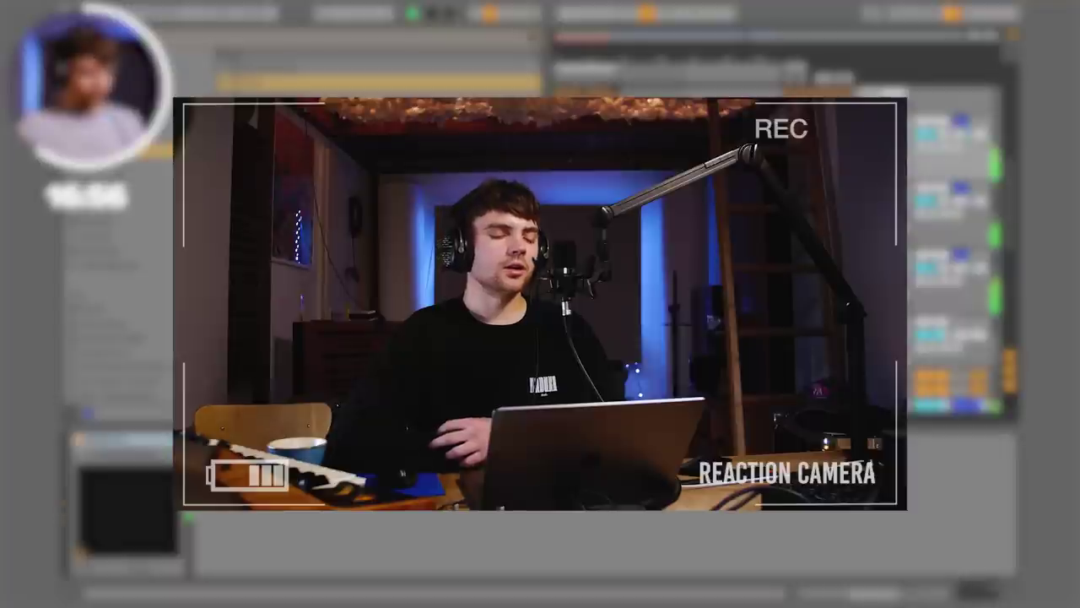
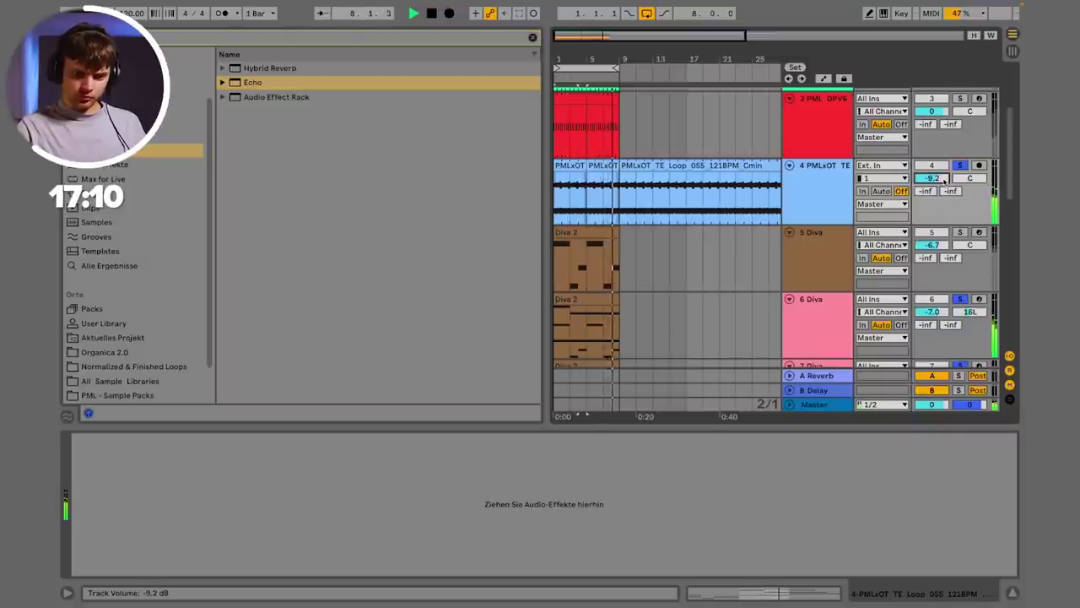
Step: Add EQ Eight to the 4 PMLxOT TE loop track and make band 1 a low cut at about 719 Hz
left_click(802, 194)
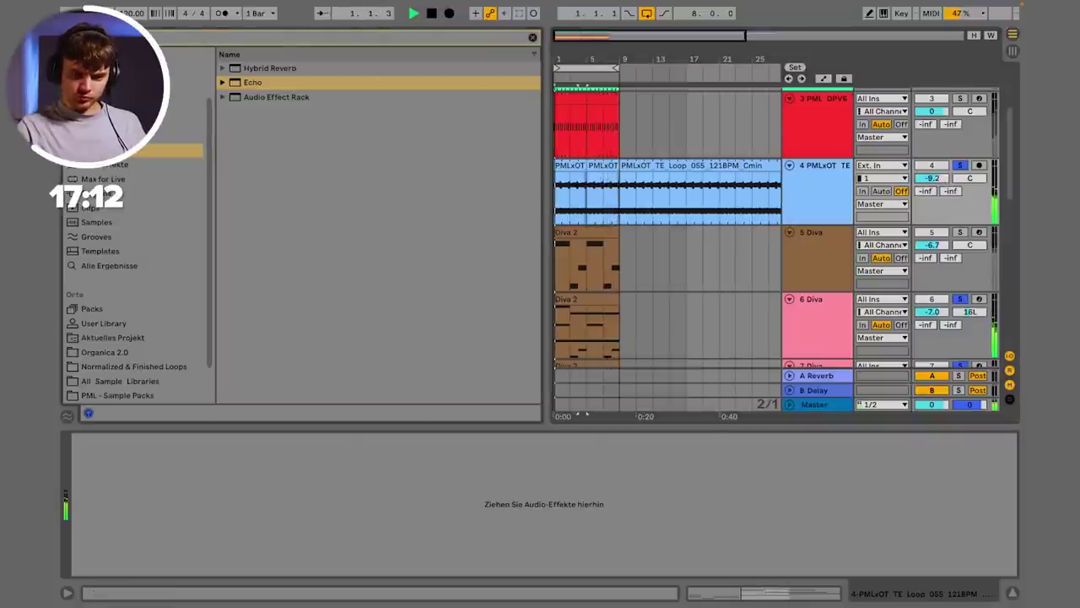
type("eq")
double_click(256, 96)
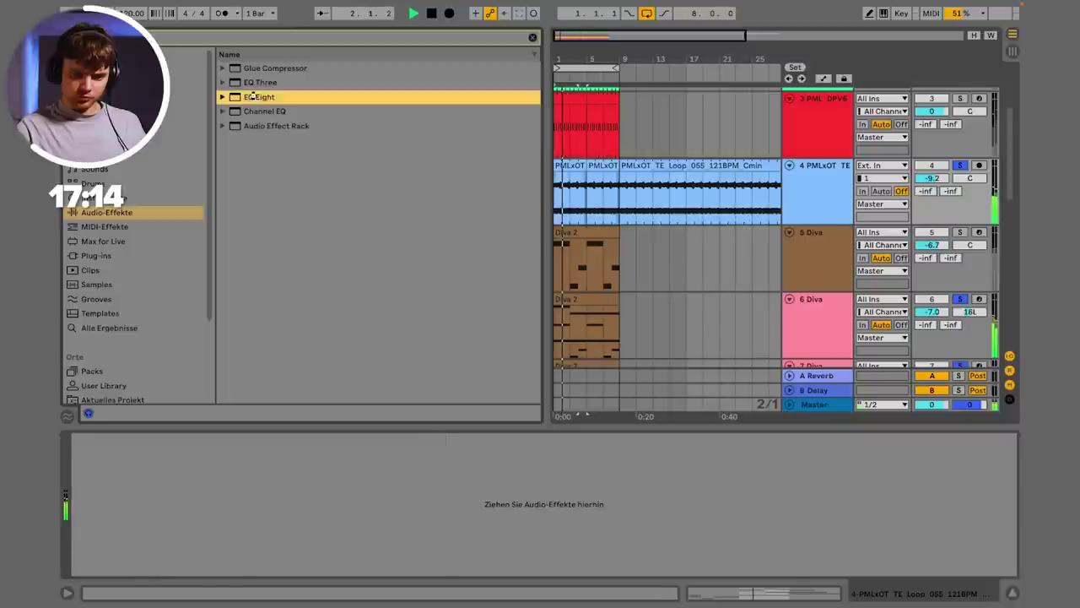
left_click(129, 555)
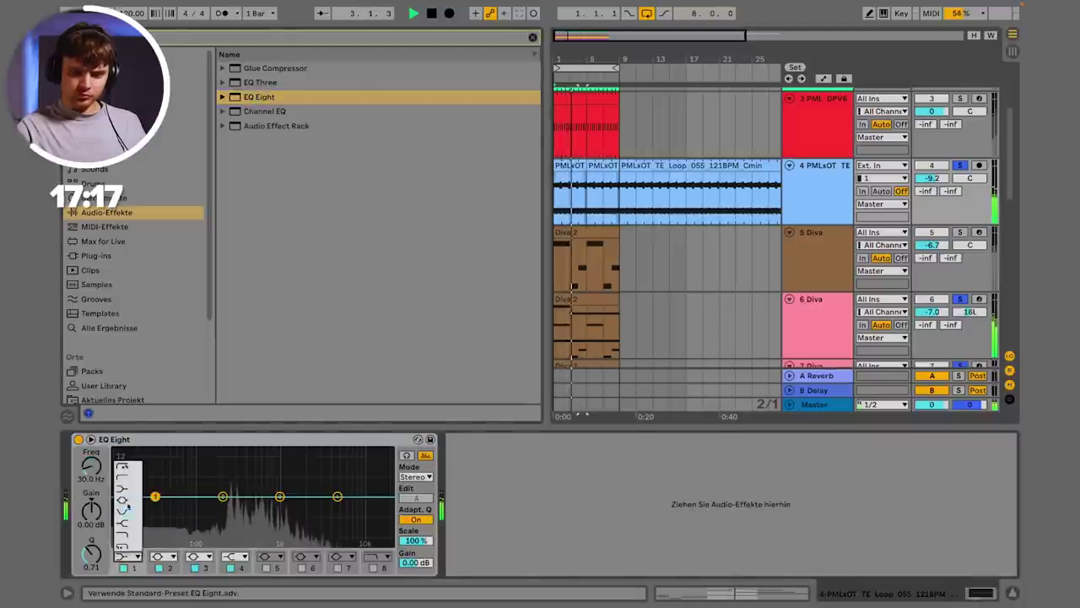
left_click(125, 477)
left_click_drag(156, 507, 283, 508)
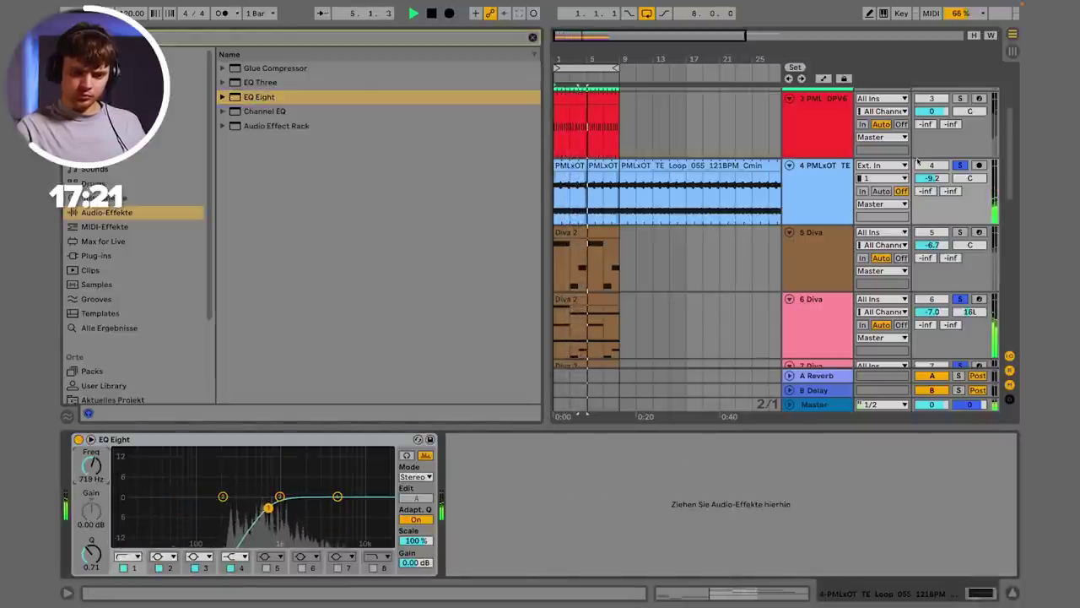
Step: Add the 3 PML DPV6 and 5 Diva tracks to the soloed tracks
scroll(918, 161, "up", 1)
scroll(959, 151, "up", 1)
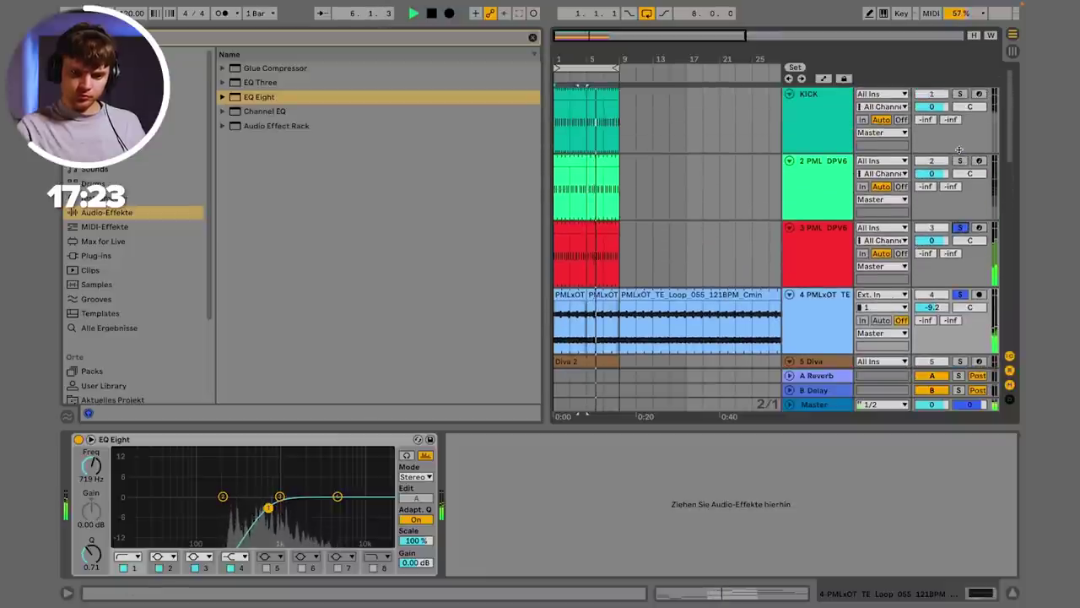
scroll(960, 190, "down", 2)
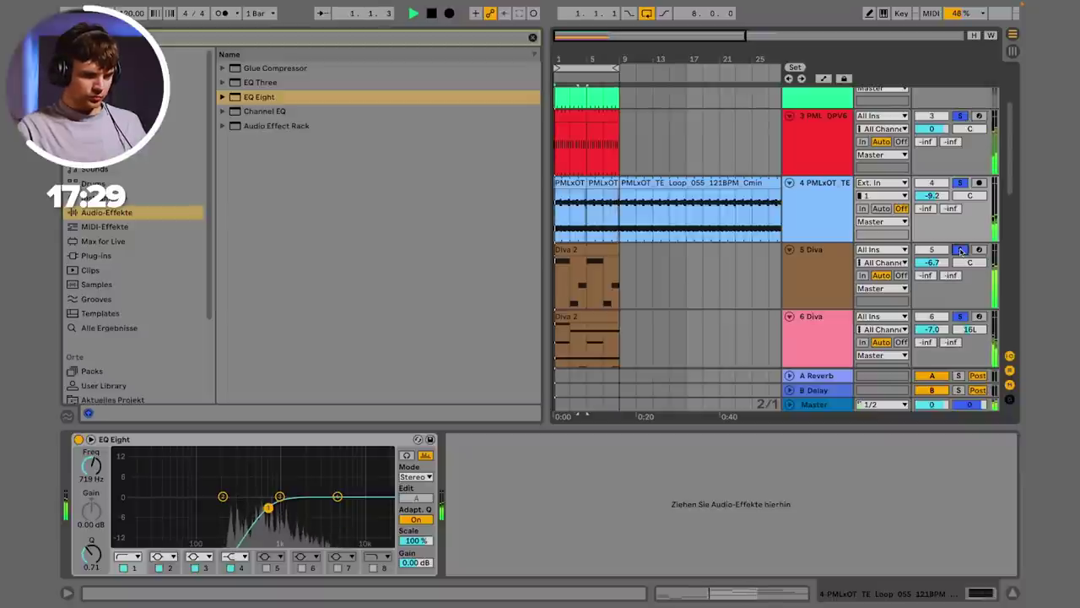
Step: Set the band 8 high cut in the 5 Diva track's EQ Eight to about 574 Hz with Q 0.39
left_click(827, 279)
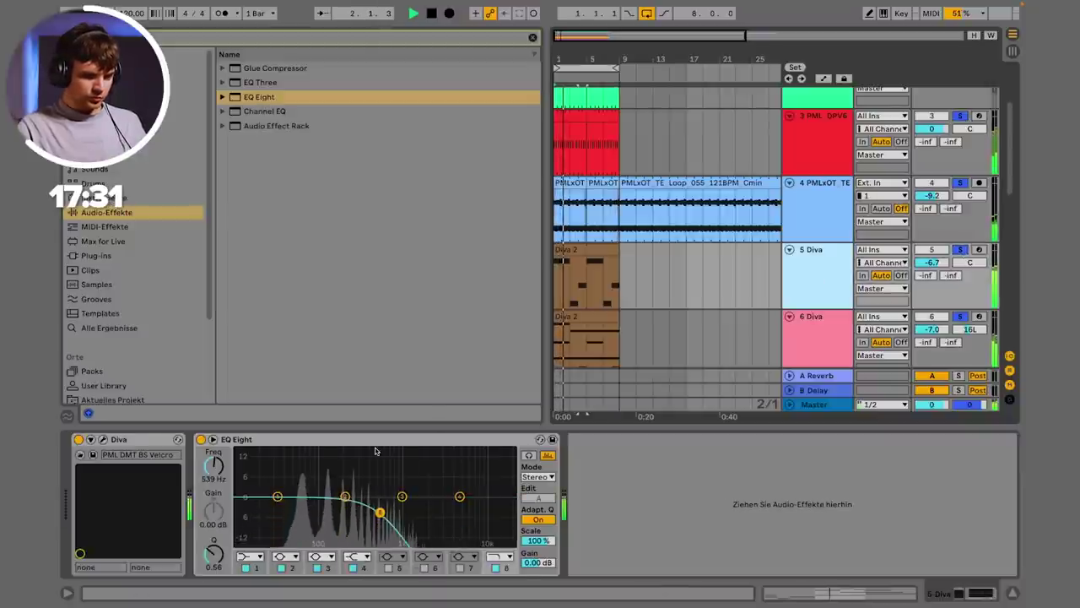
left_click_drag(384, 519, 386, 525)
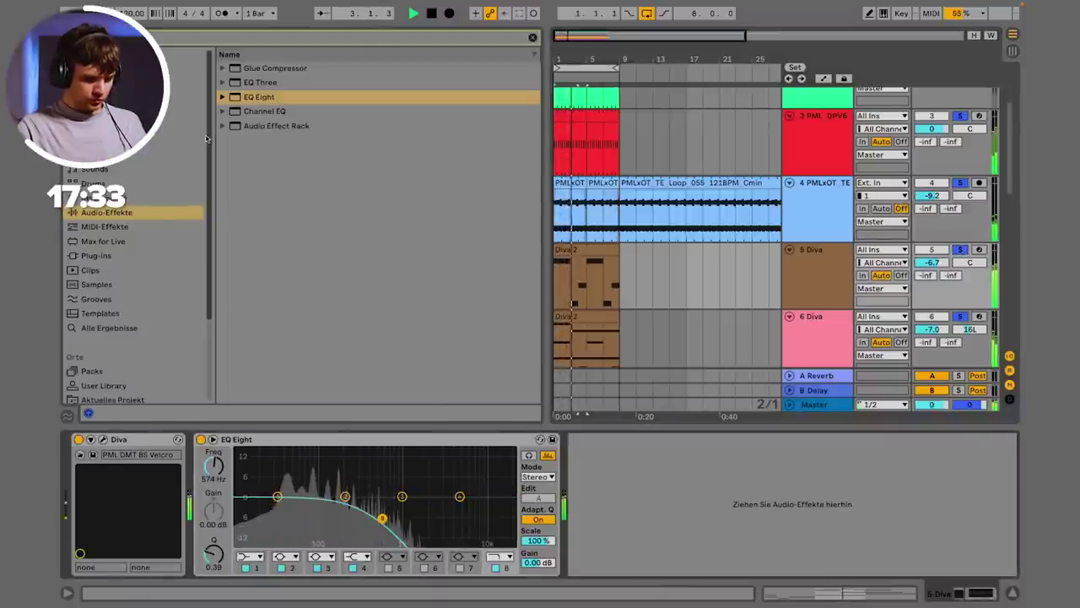
Step: Solo the KICK track as well, and after listening release all solos so every track plays
scroll(924, 188, "up", 3)
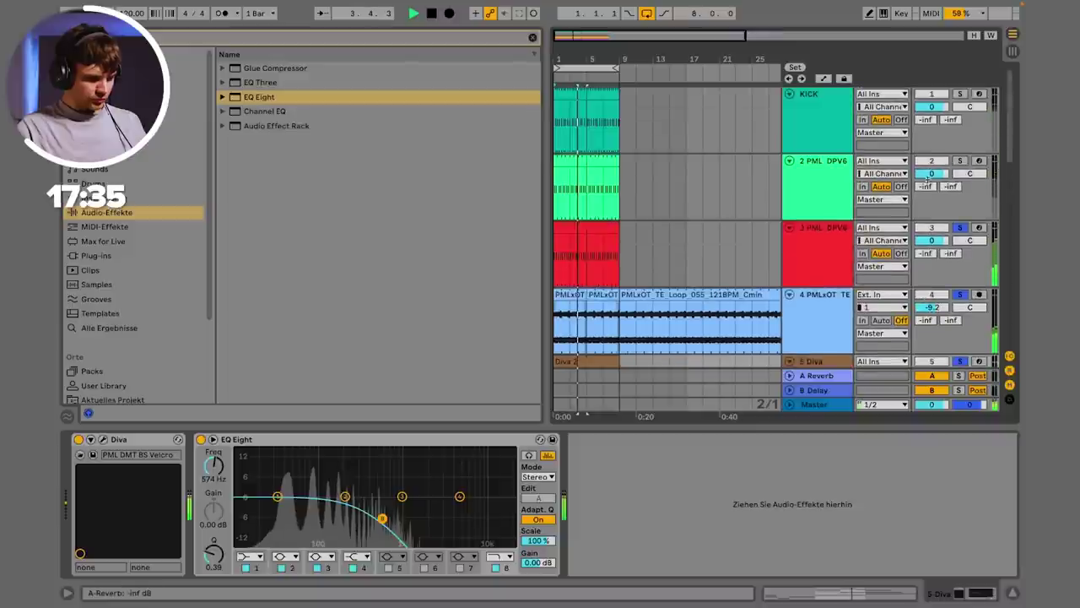
left_click(959, 94)
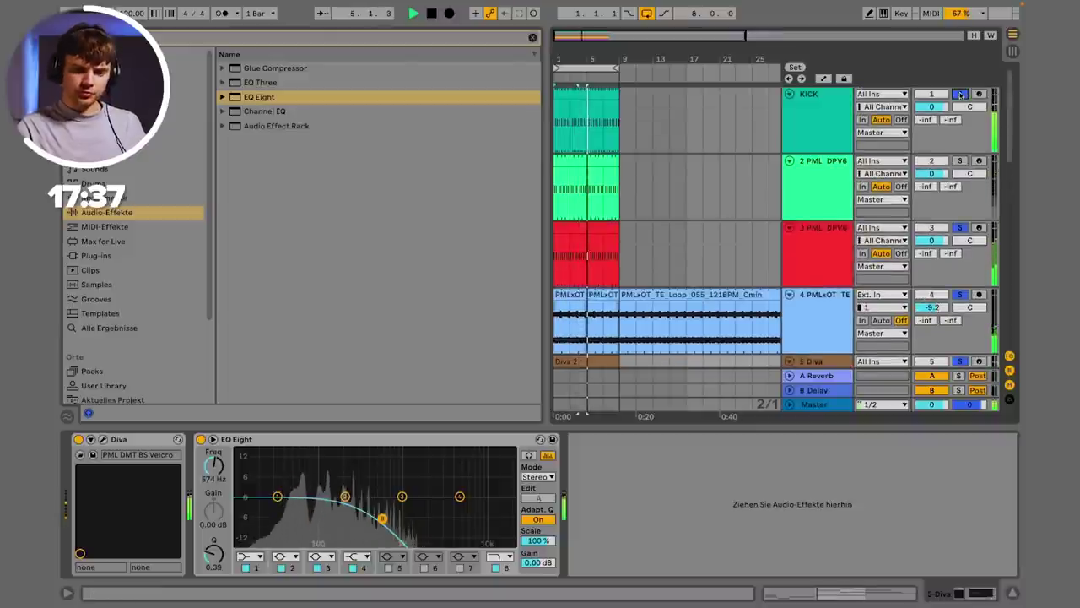
left_click(832, 409)
scroll(935, 195, "down", 2)
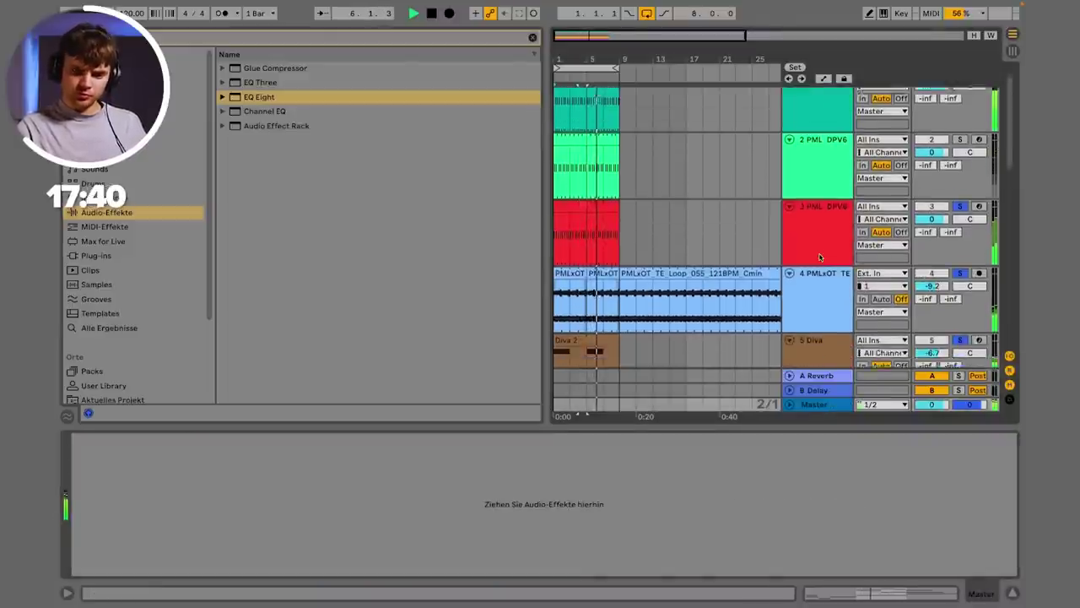
left_click(959, 160)
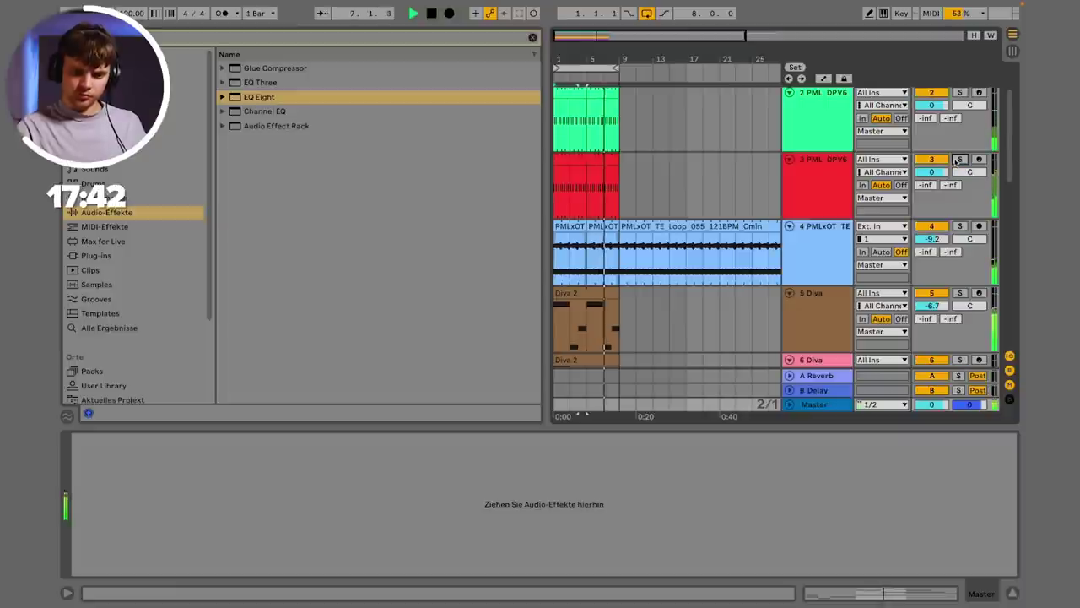
Step: Open the MIDI clip on the yellow 9 Diva track for note editing
scroll(842, 276, "down", 5)
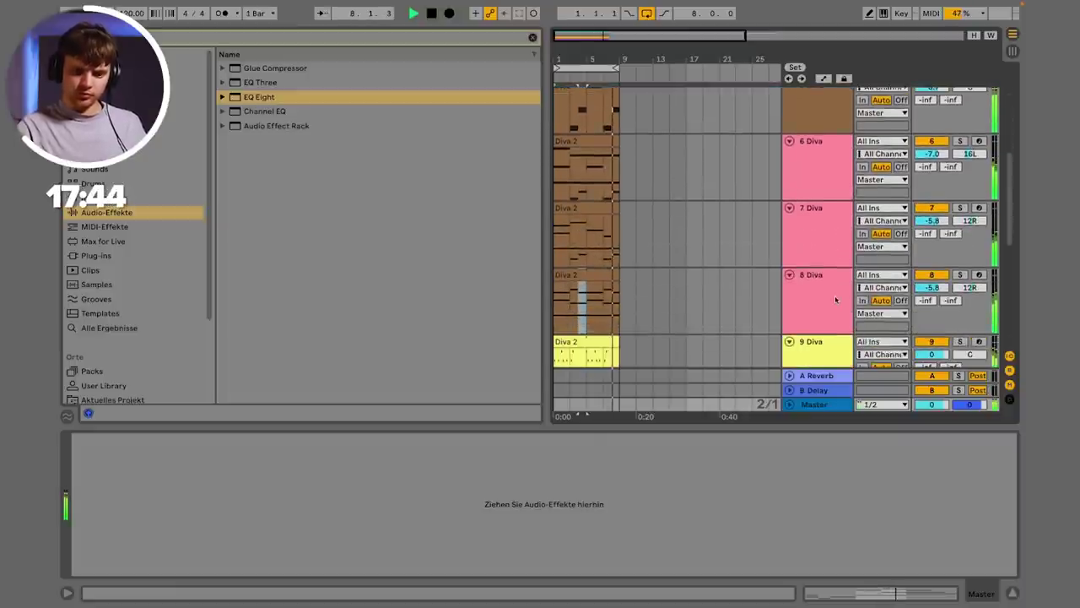
left_click(832, 301)
scroll(810, 301, "down", 1)
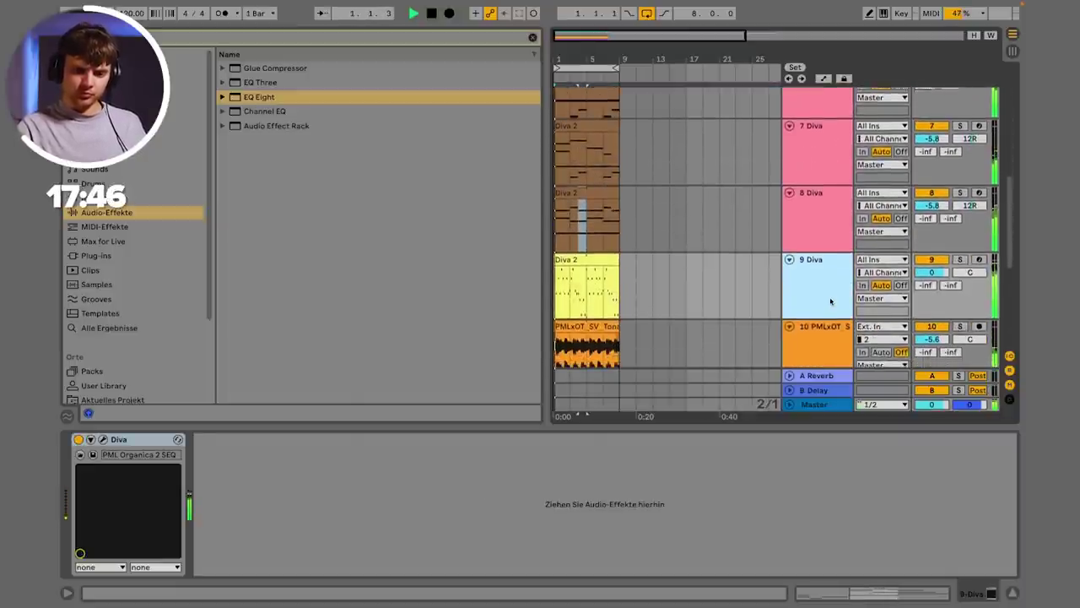
double_click(606, 255)
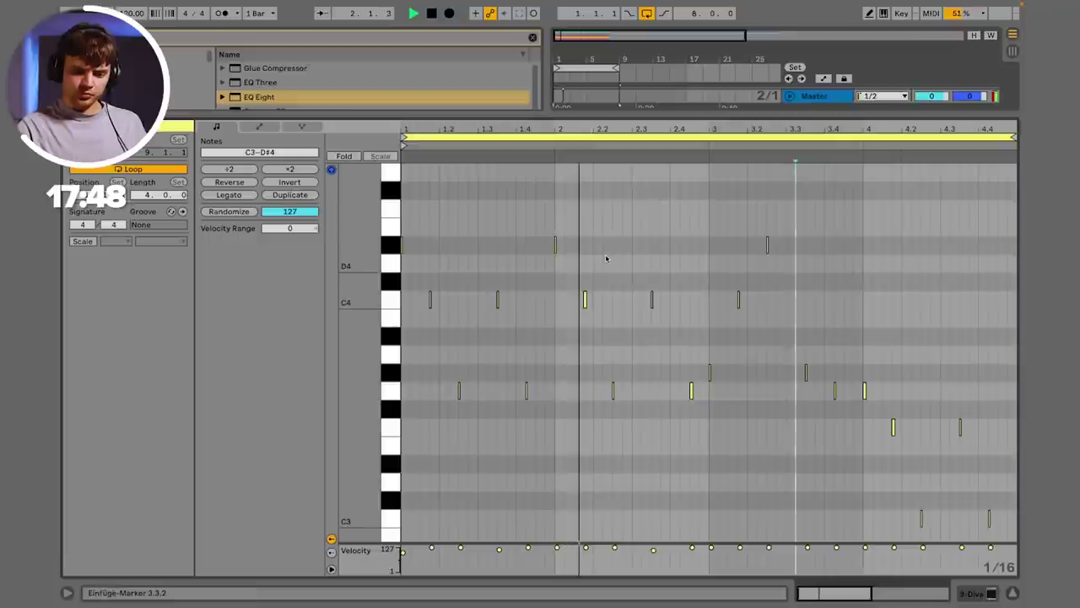
key("ctrl+a")
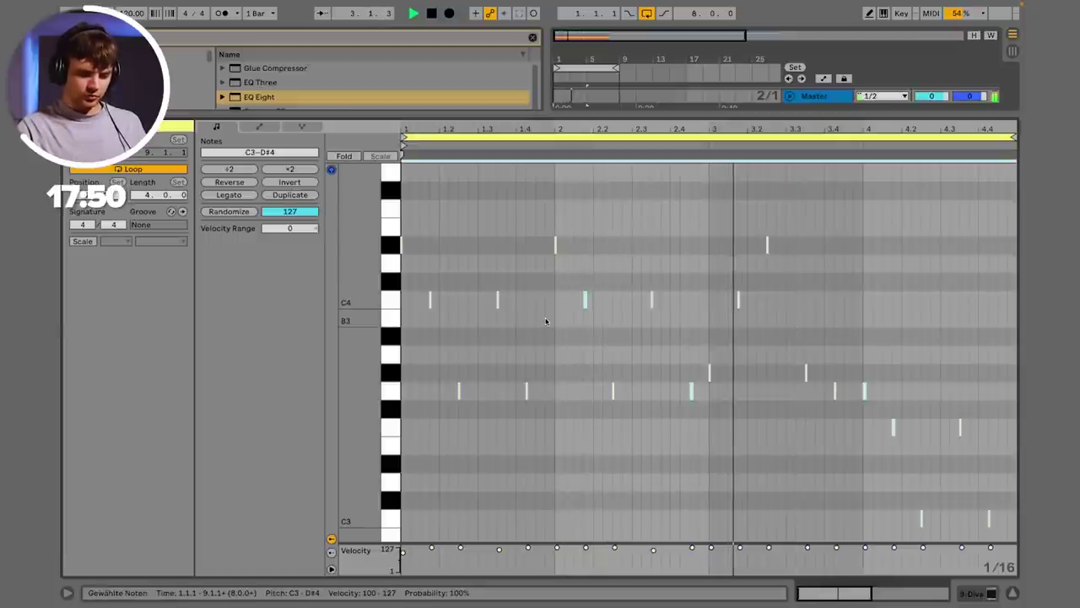
left_click_drag(529, 362, 564, 358)
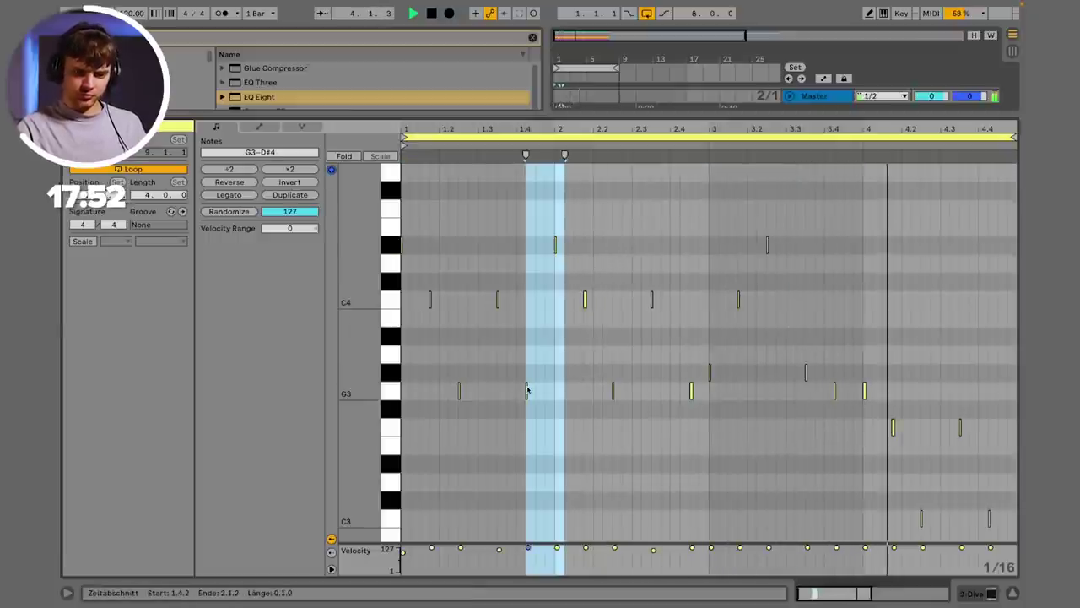
scroll(574, 385, "down", 1)
scroll(574, 385, "down", 4)
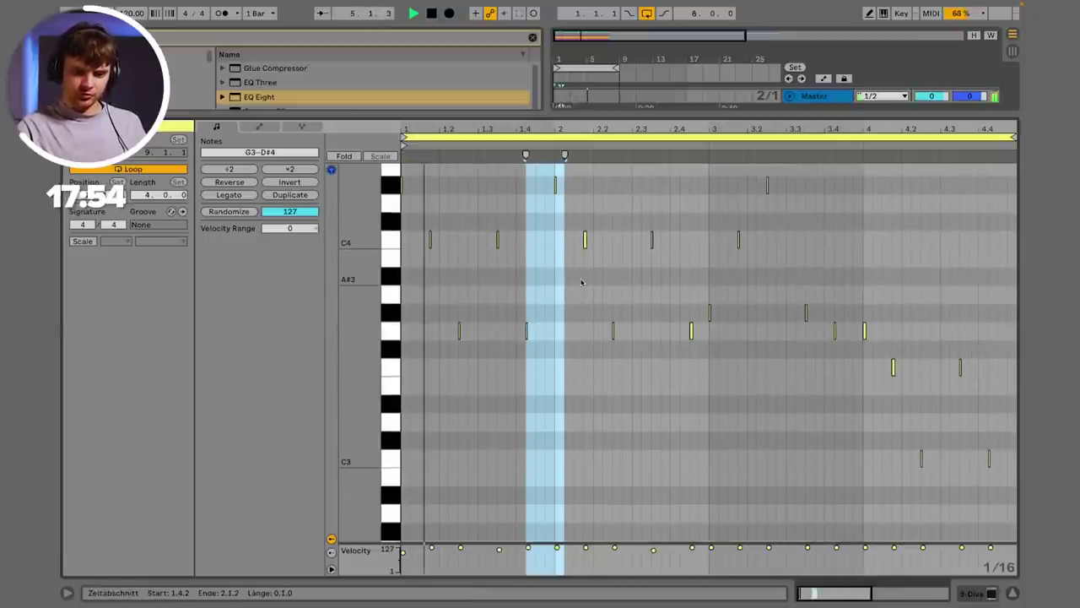
scroll(581, 281, "up", 5)
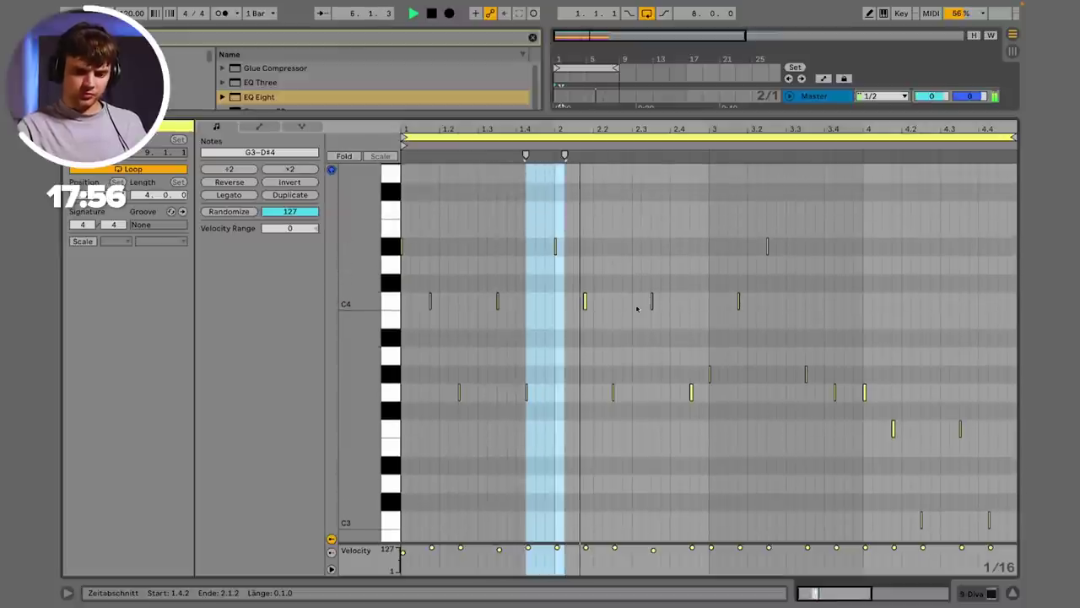
Step: Raise the C4 notes in beats 2.3 and 1.3 of the 9 Diva clip to D#4
left_click(652, 302)
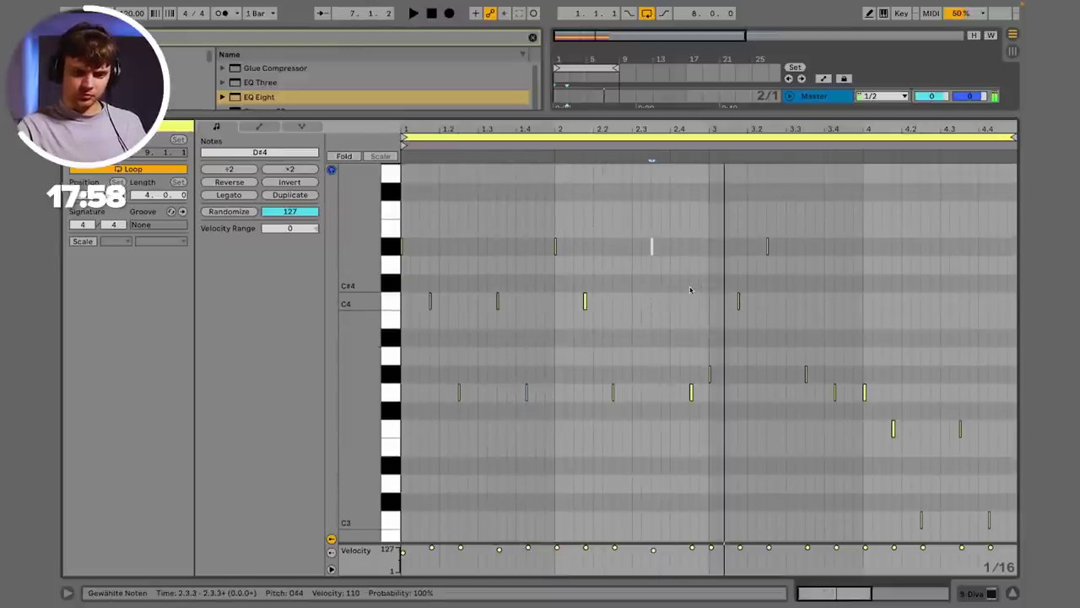
left_click(498, 301)
key("Up")
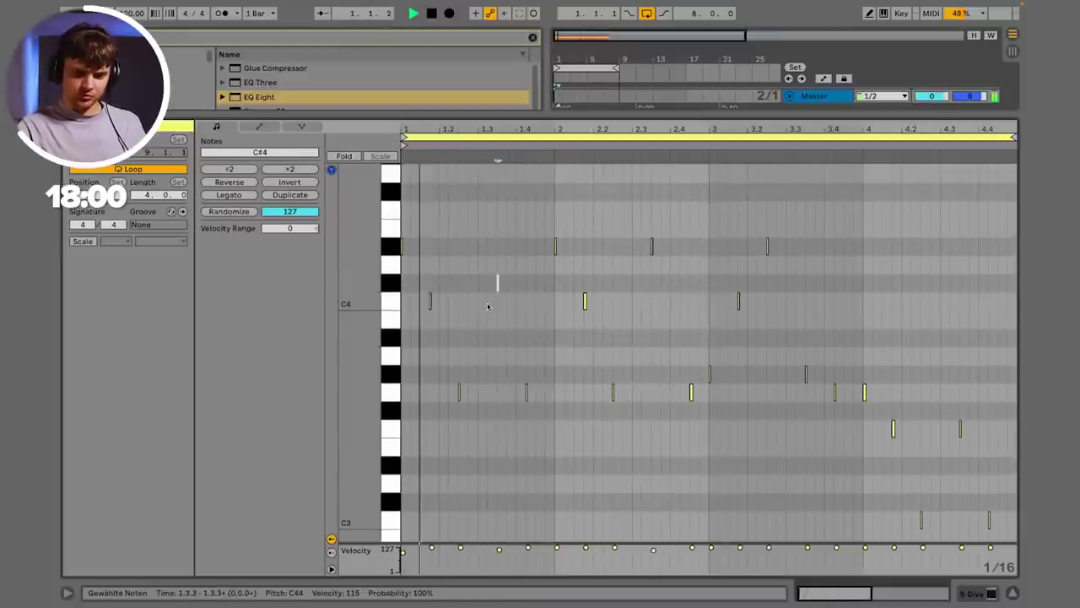
key("Up")
key("Up")
key("Up")
key("Down")
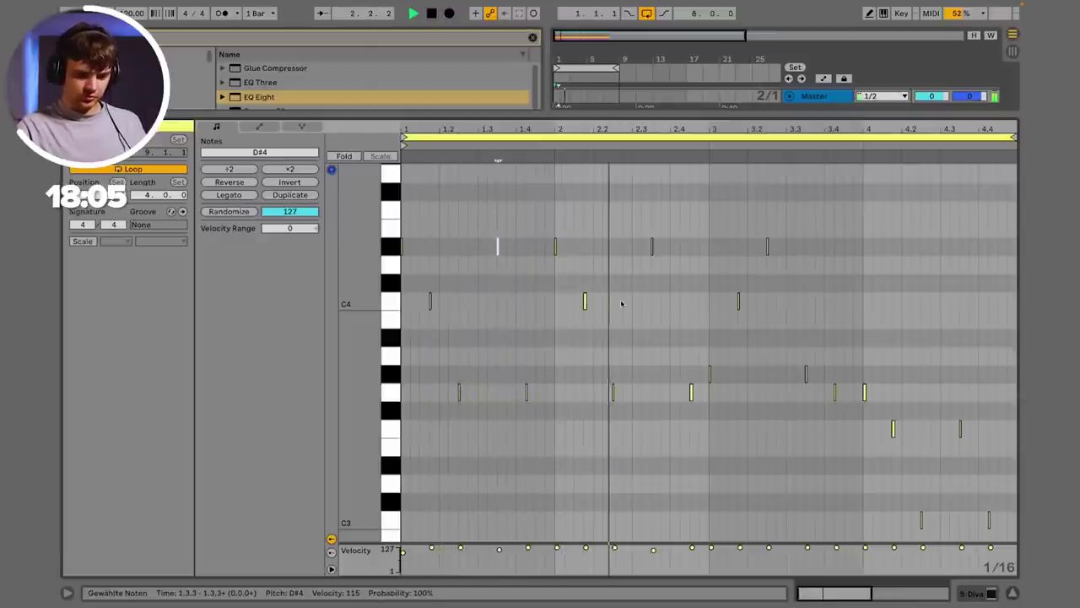
Step: Raise the G#3 note at 3.1.1 in the 9 Diva clip to F4
left_click_drag(700, 346, 731, 374)
key("Up")
key("Up")
key("Up")
key("Up")
key("Up")
key("Up")
key("Up")
key("Up")
key("Up")
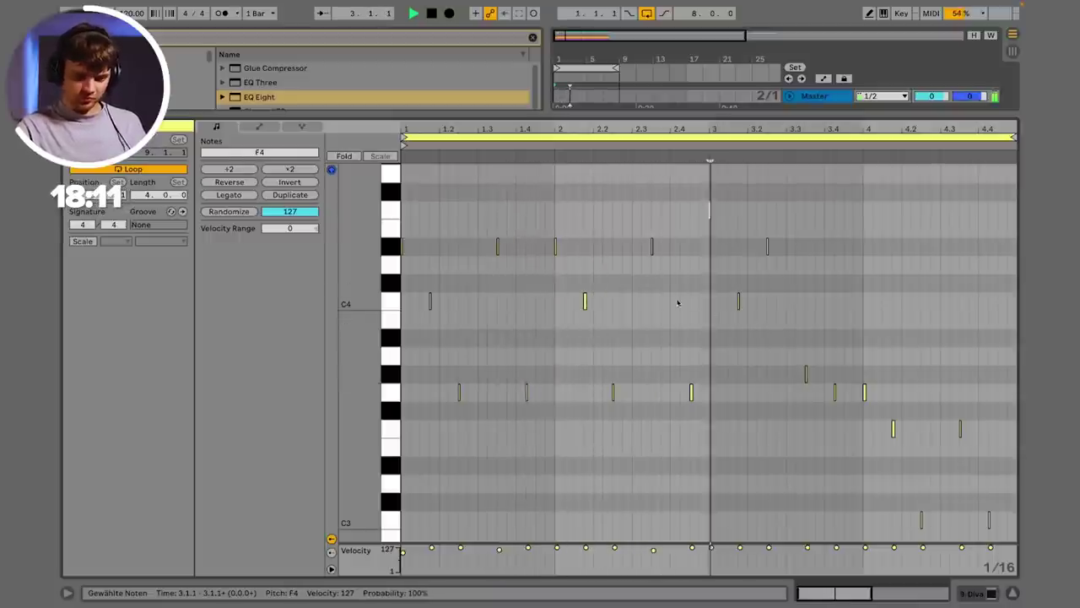
Step: Lower the D#4 note in beat 3.2 of the clip to C4
left_click_drag(737, 261, 803, 225)
key("Down")
key("Down")
key("Down")
Step: Lower the C4 note at 3.1.4 to G#3 and hide the clip editor to show the full arrangement
left_click_drag(702, 284, 745, 321)
key("Down")
key("Down")
key("Down")
key("Down")
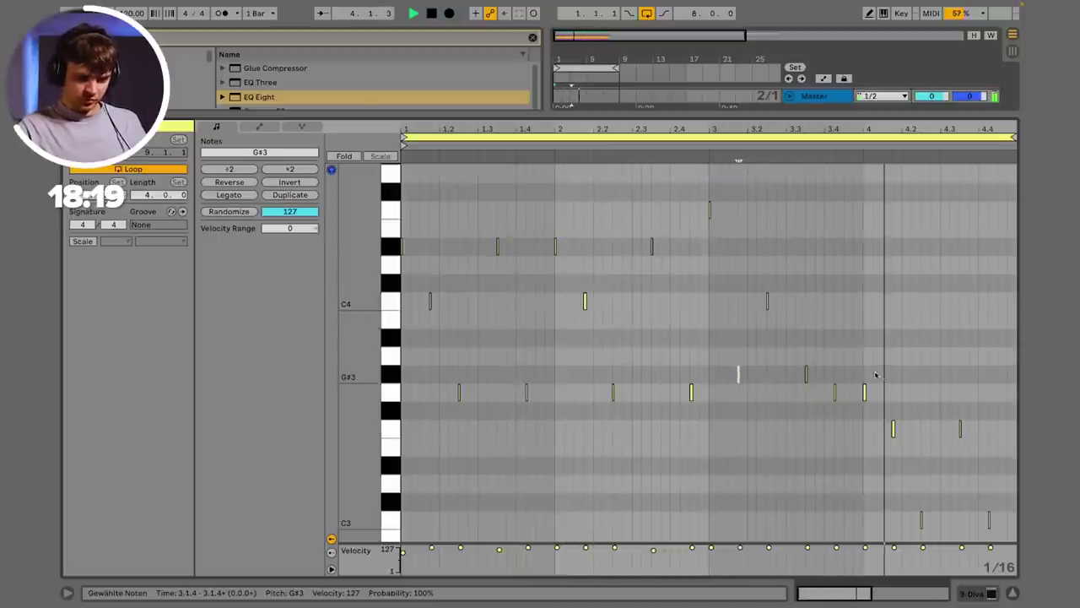
scroll(878, 376, "down", 3)
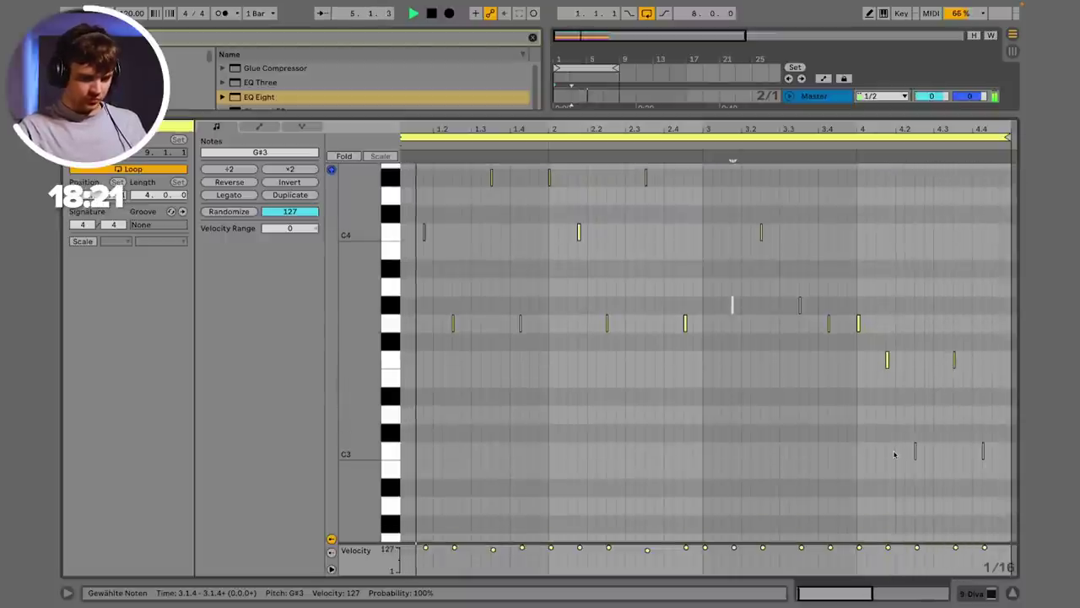
left_click(1013, 593)
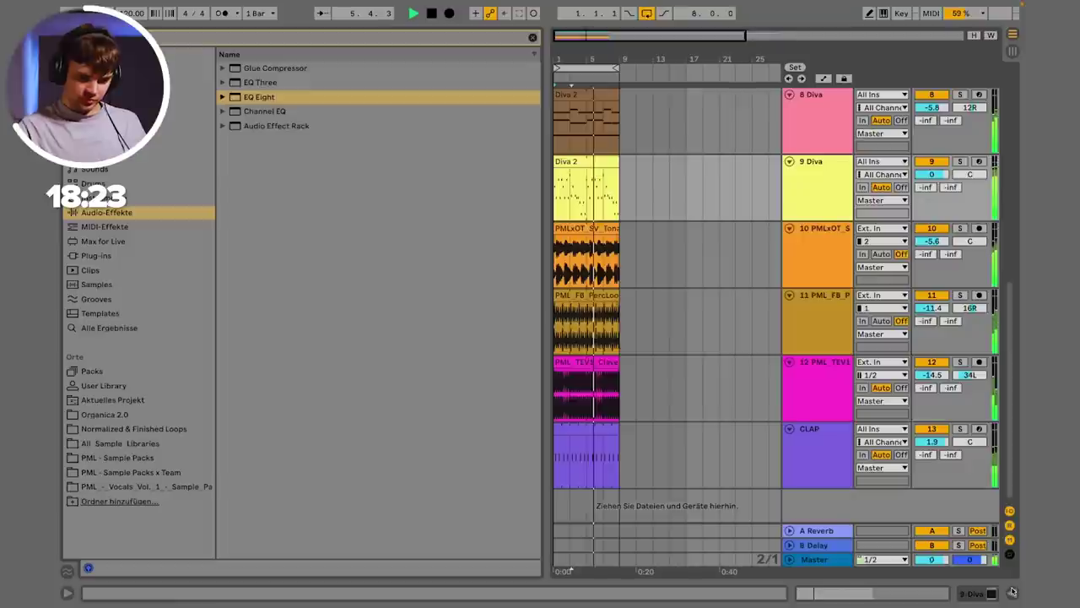
Step: Check the Diva synth on the 9 Diva track, then duplicate the whole track
double_click(808, 177)
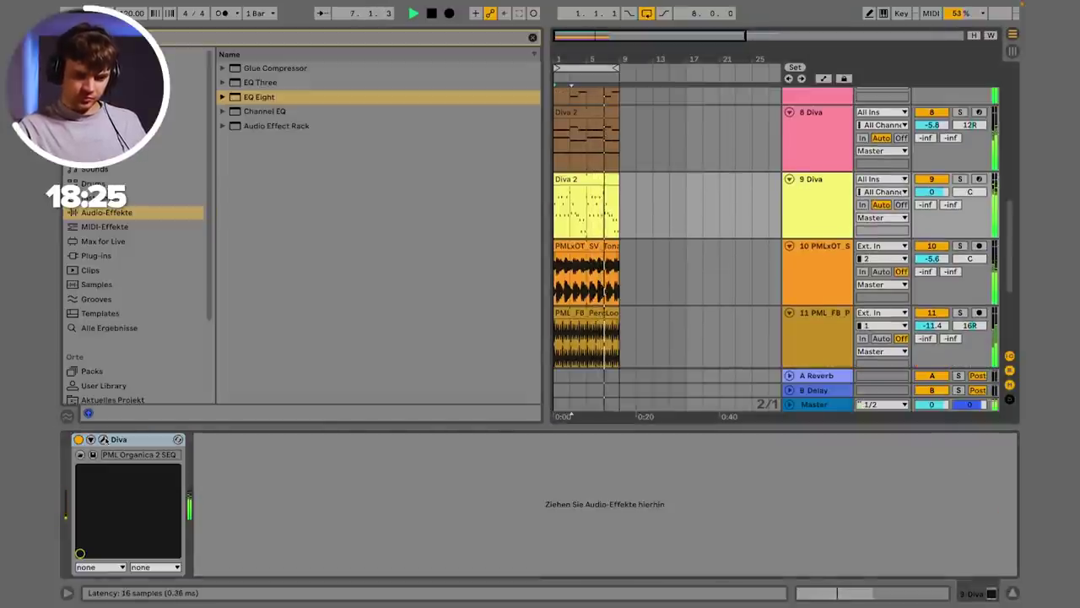
left_click(103, 439)
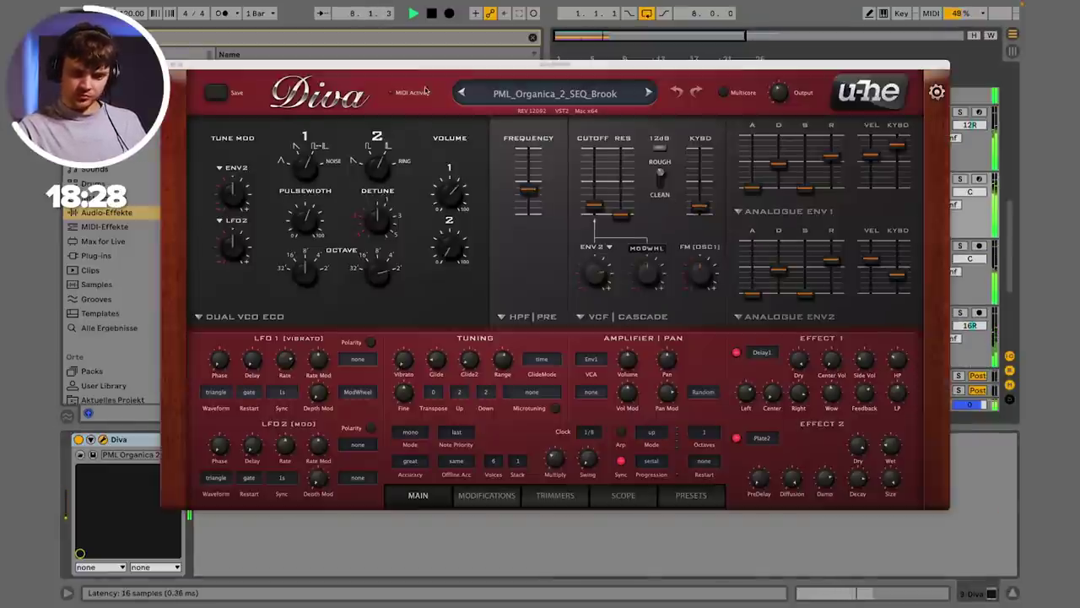
key("super+w")
left_click(841, 203)
key("super+d")
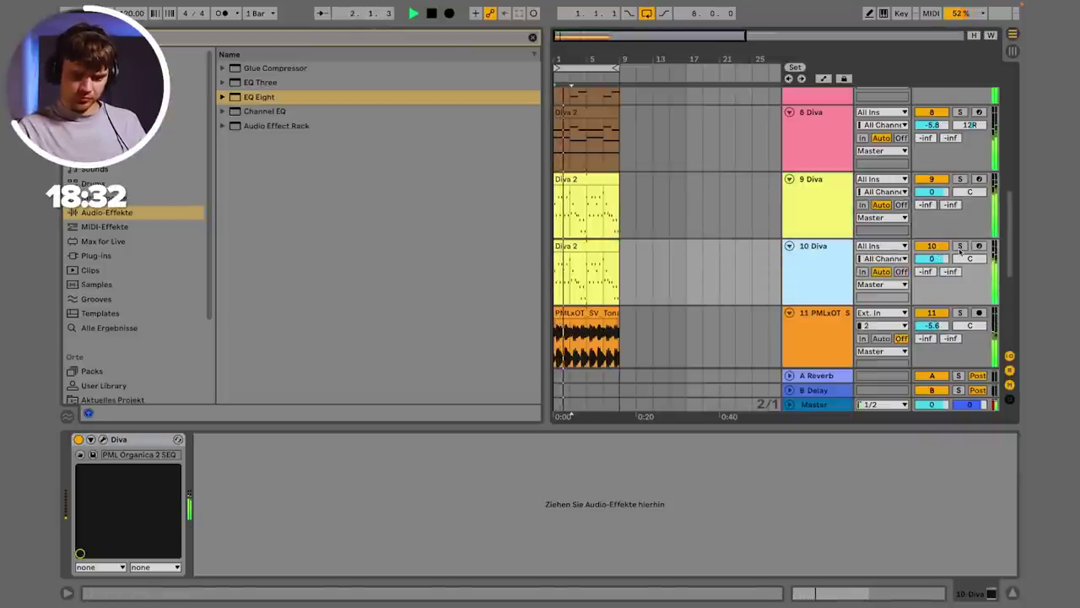
Step: Open the Diva synth on the duplicated 10 Diva track, try other presets and mute the 9 Diva track
left_click(843, 260)
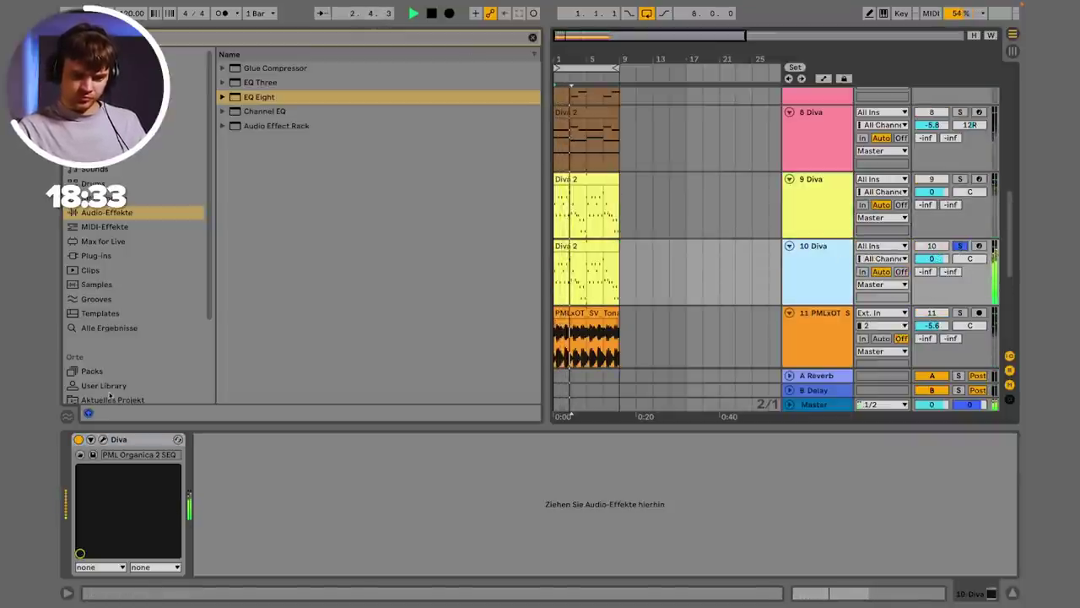
left_click(103, 439)
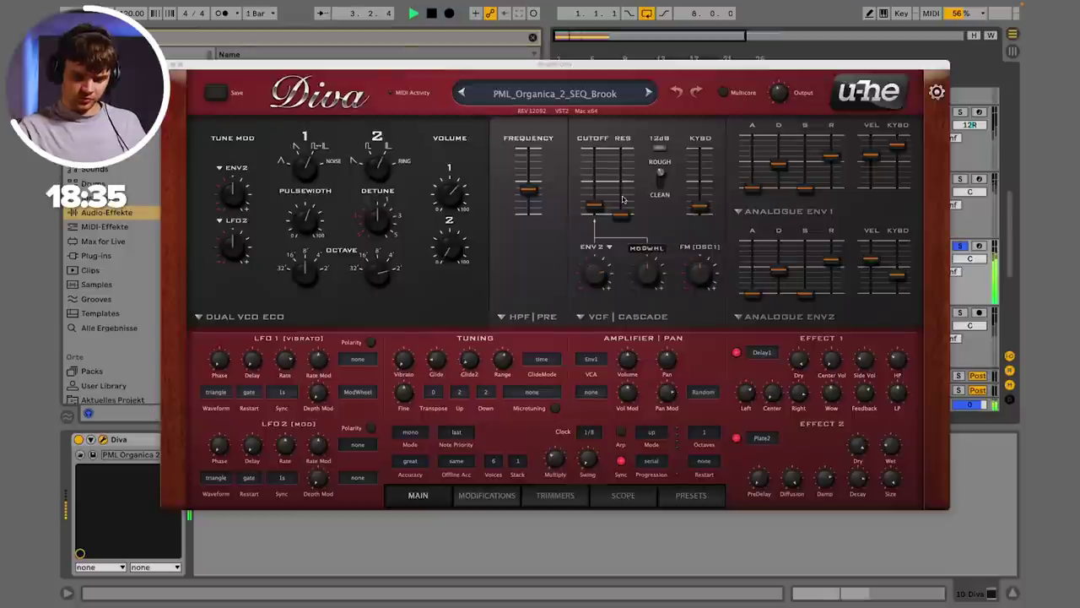
left_click(649, 93)
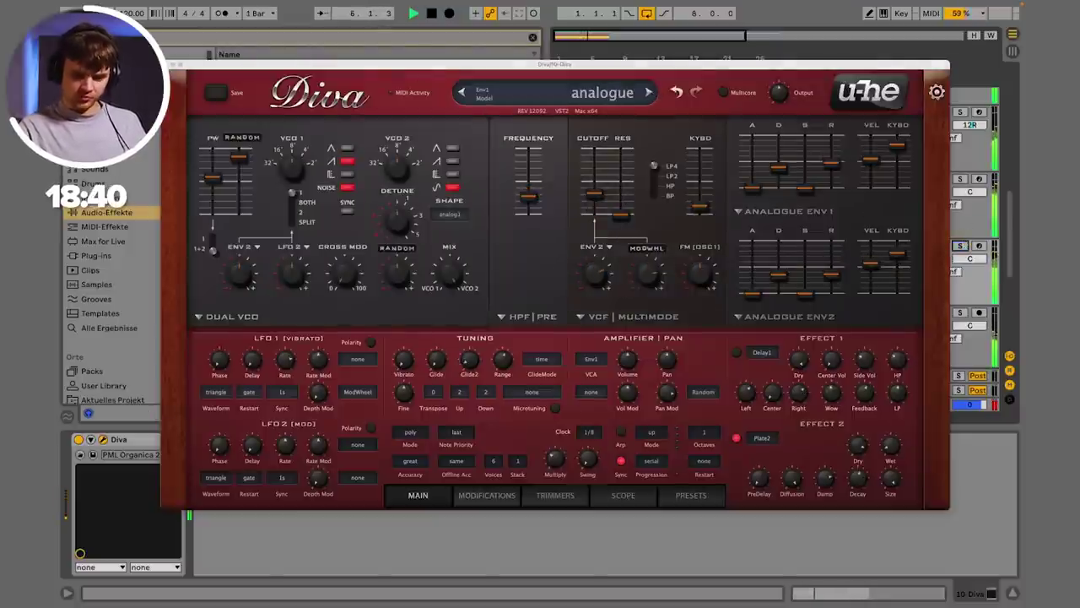
left_click_drag(861, 64, 637, 78)
left_click(931, 179)
left_click(830, 278)
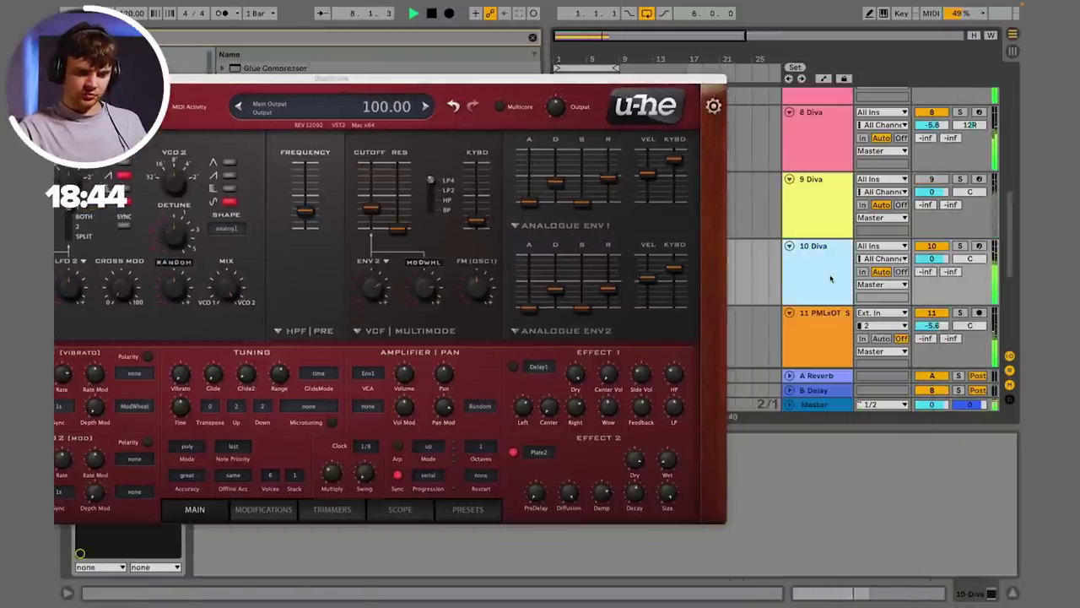
Step: Load the PML_Organica_2_SEQ_Cove preset in the 10 Diva synth and set the track's volume to -8.8 dB
left_click(424, 107)
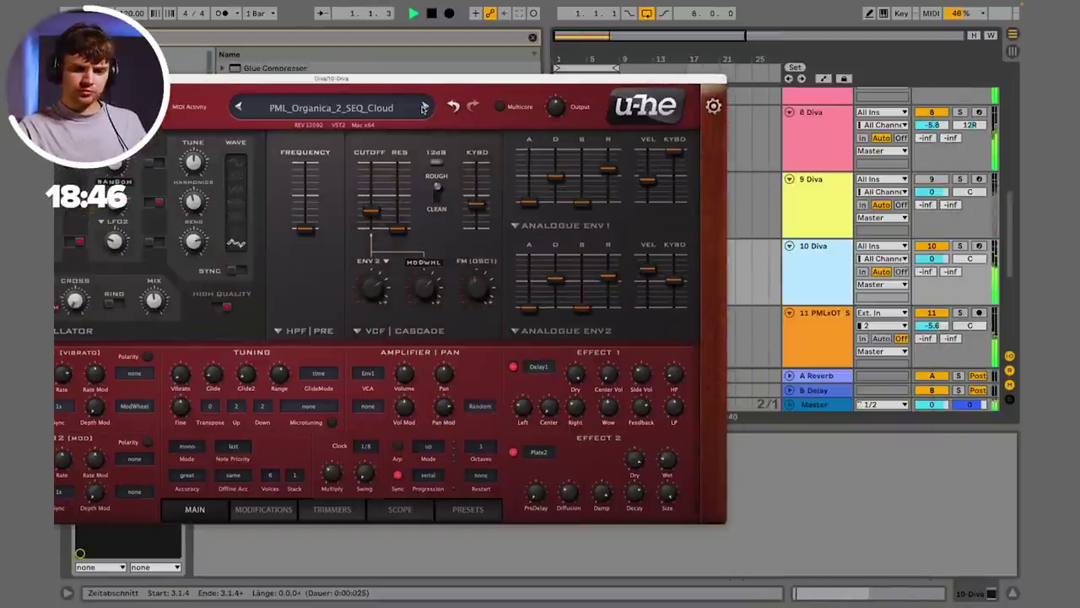
left_click_drag(405, 81, 573, 81)
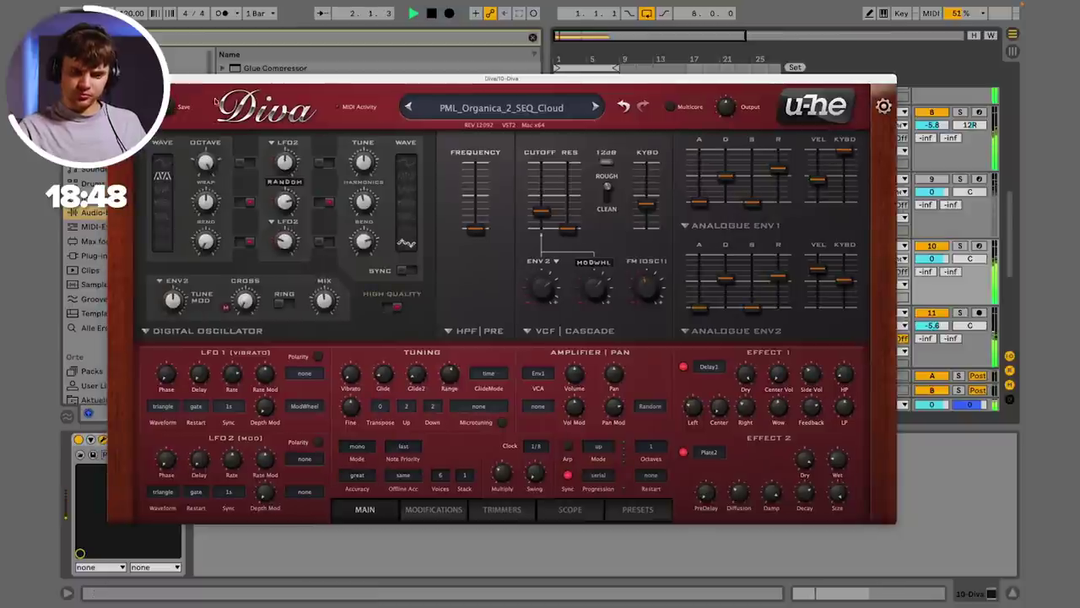
left_click(595, 107)
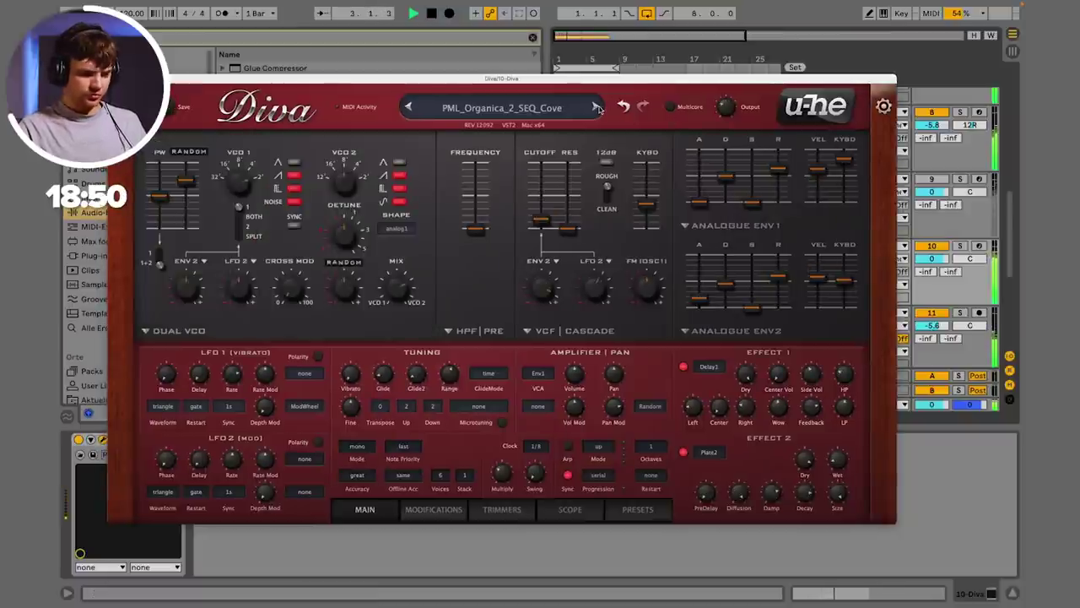
left_click_drag(932, 258, 933, 255)
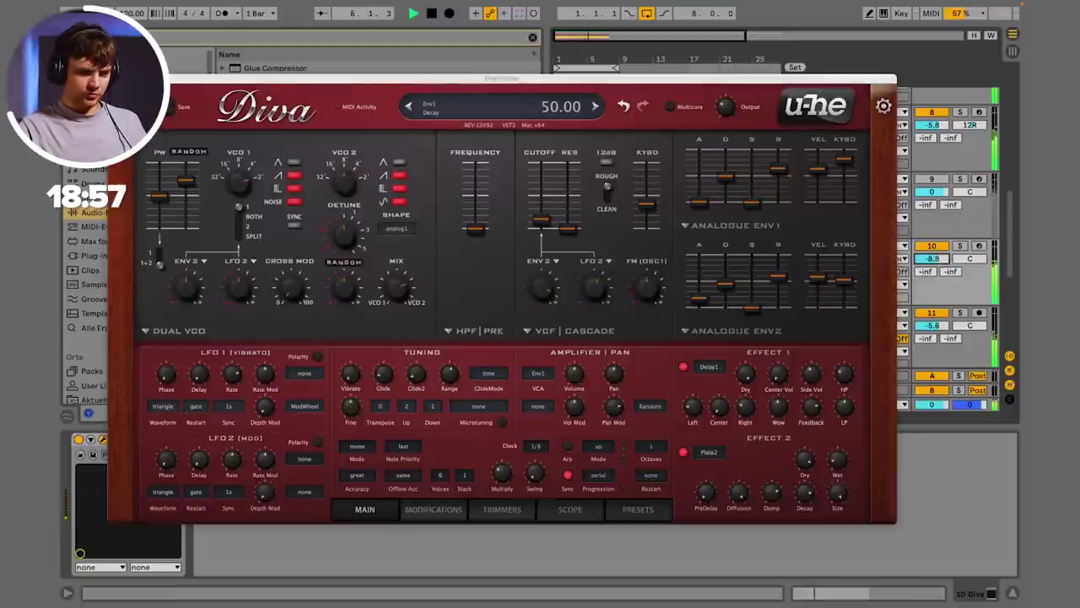
left_click(115, 79)
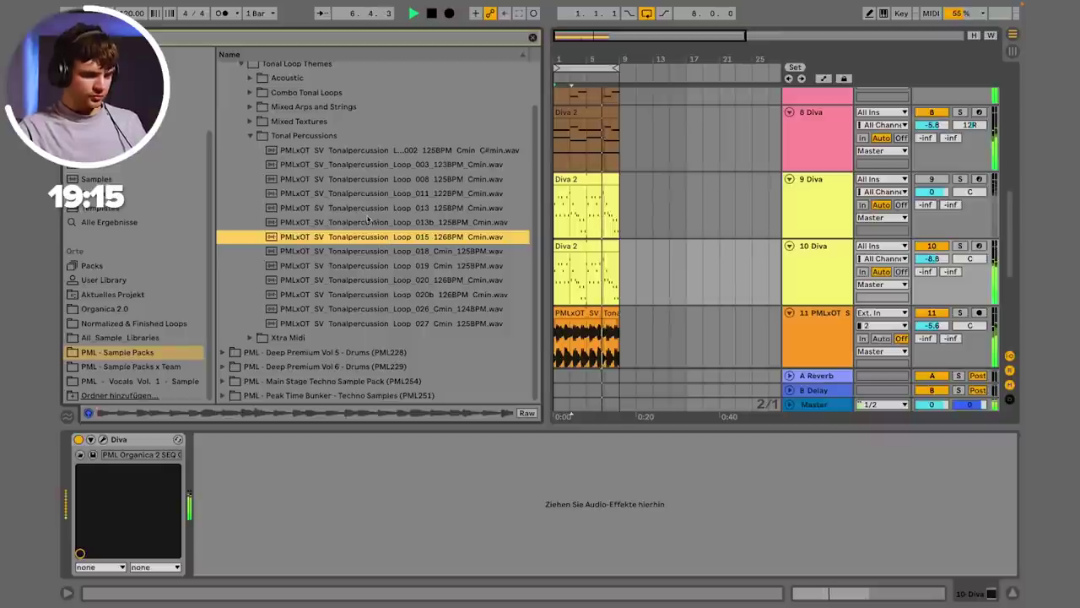
Step: Audition tonal percussion loops and the Mixed Arps and Strings loops from the Acoustic Melodic House Themes sample pack
left_click(368, 221)
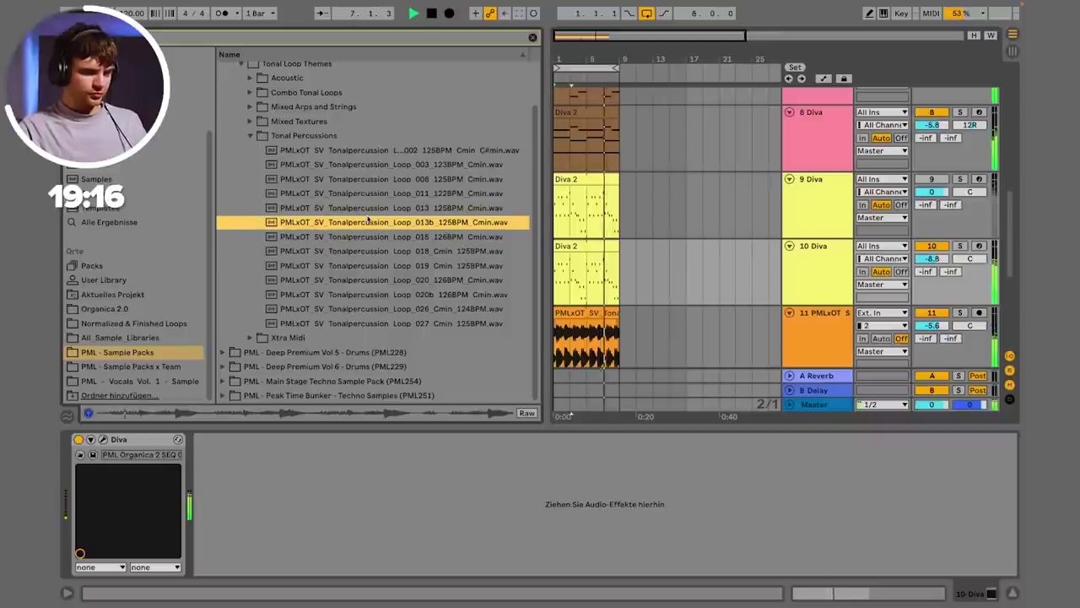
left_click(377, 179)
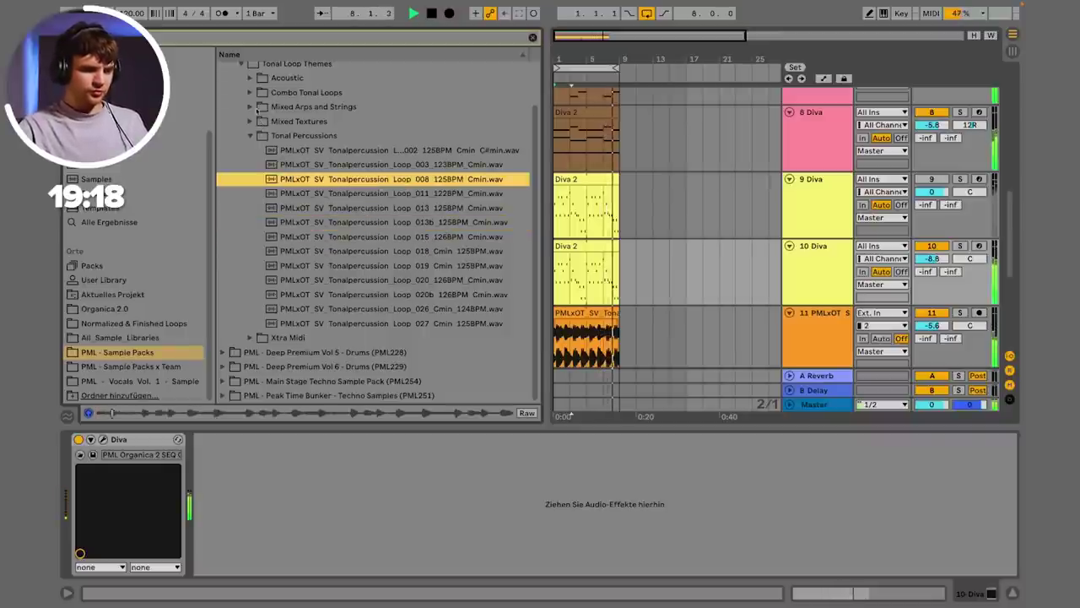
left_click(250, 106)
left_click(349, 227)
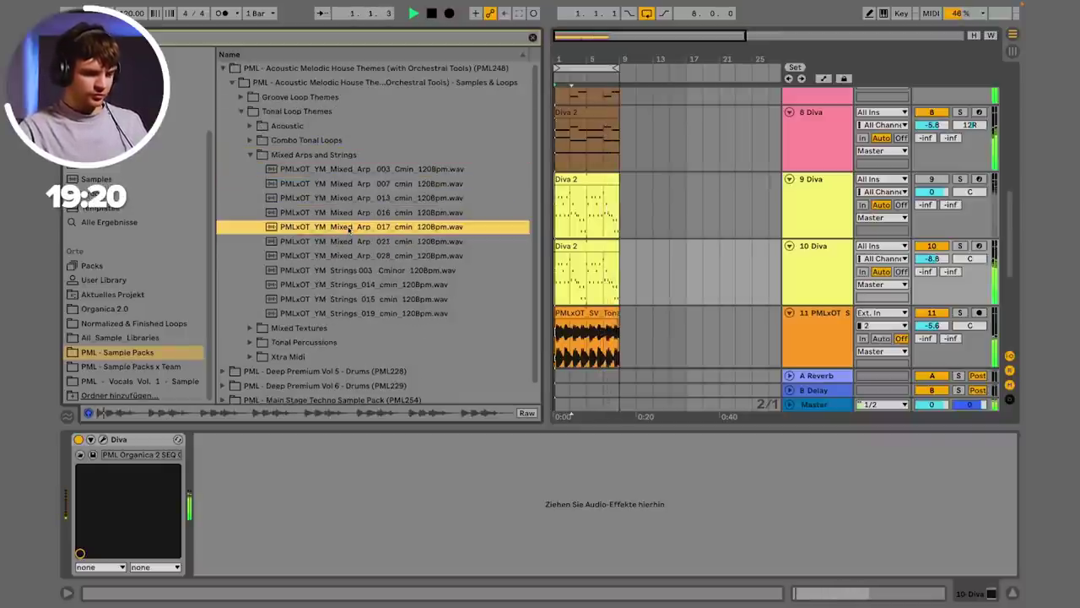
key("Up")
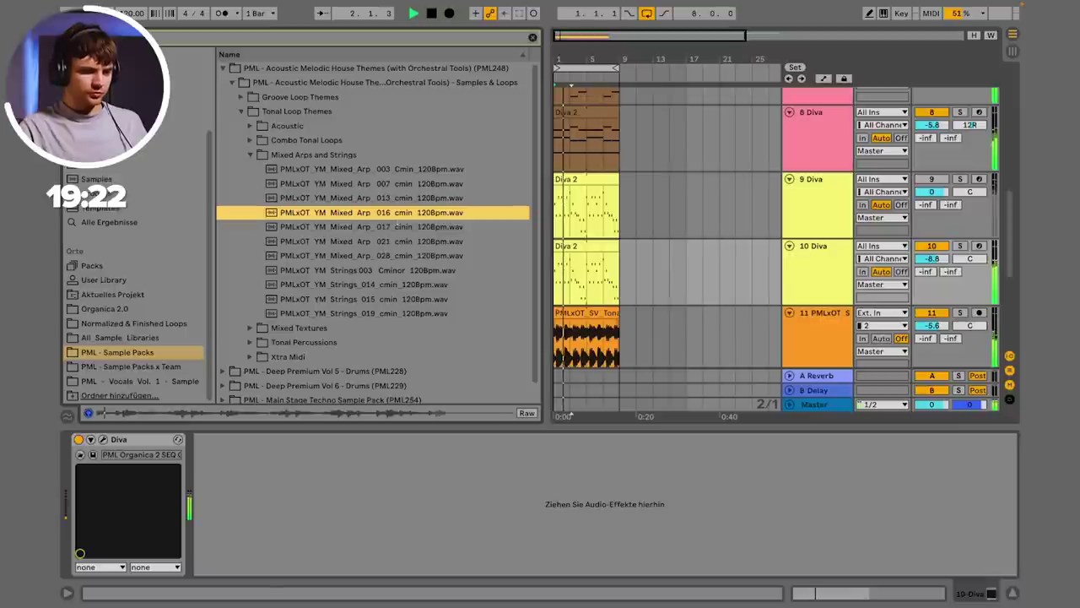
left_click(380, 255)
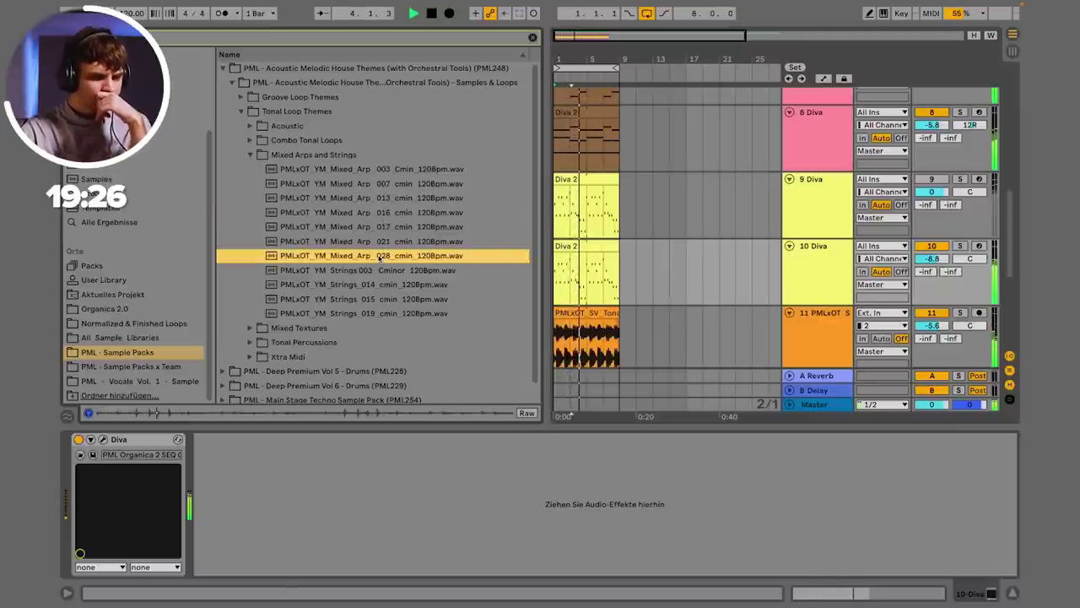
left_click(363, 275)
left_click(362, 286)
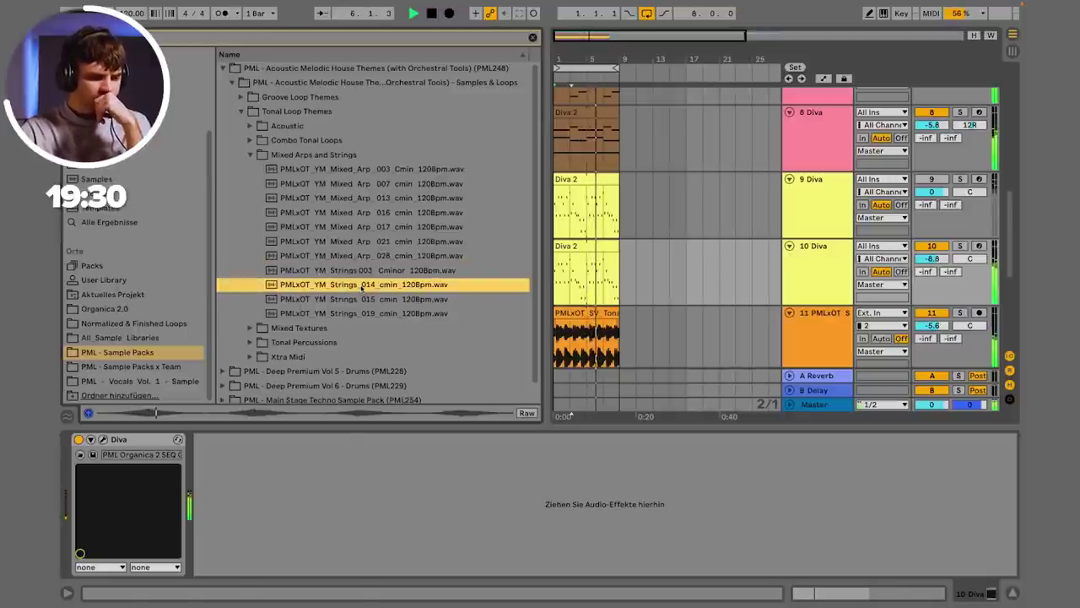
Step: Add the loop PMLxOT_YM_Strings_014_cmin_120Bpm.wav on a new track below the CLAP track
scroll(626, 253, "down", 5)
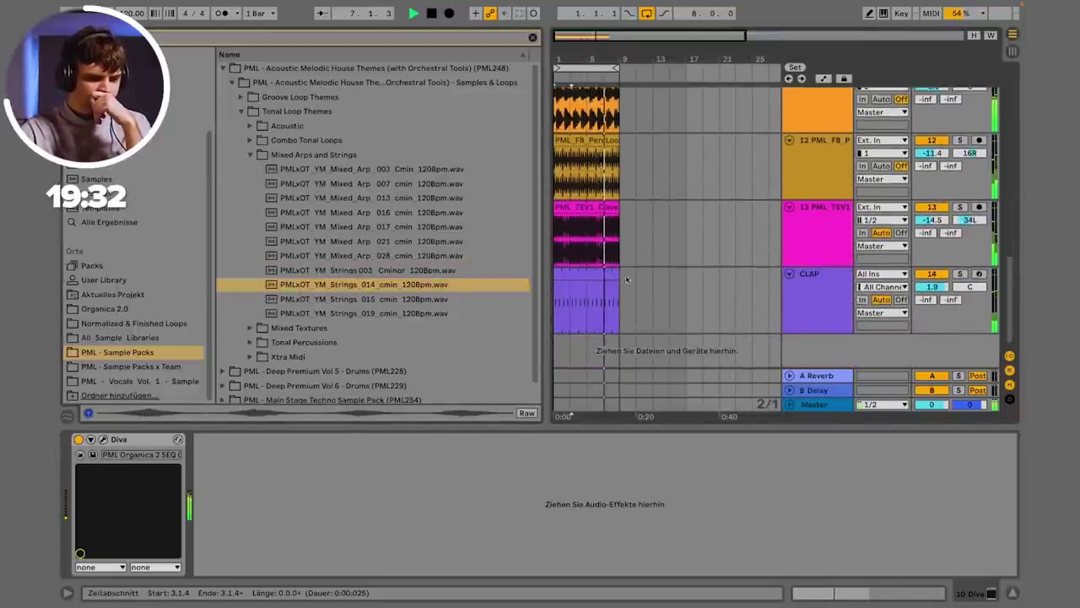
double_click(381, 287)
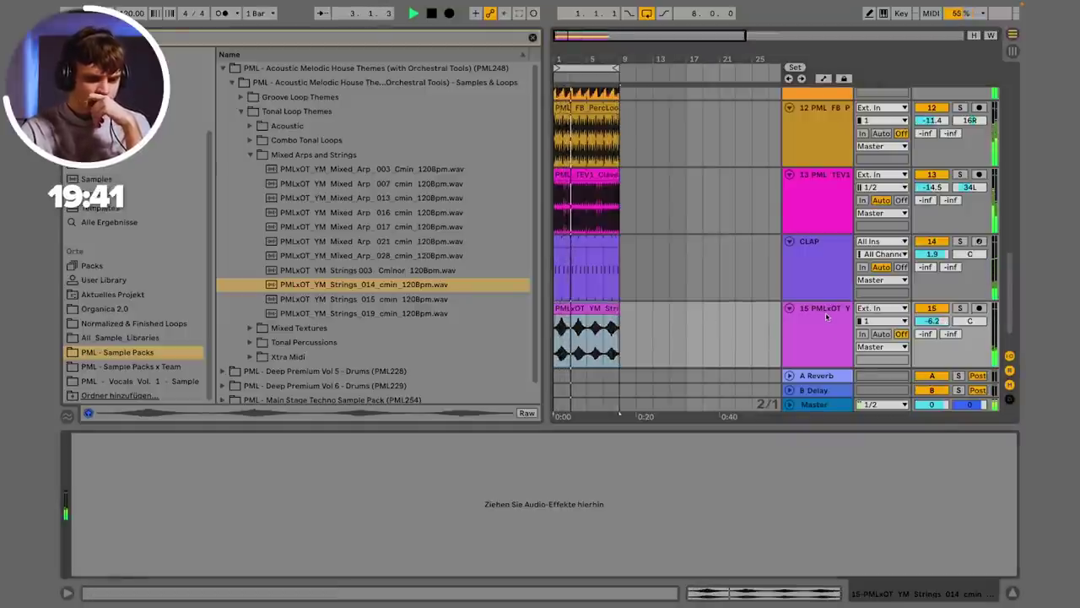
scroll(818, 329, "down", 1)
Step: Cut the strings clip to its first two bars and duplicate the four-bar section so it repeats from bar 5
left_click(593, 292)
left_click_drag(573, 297, 548, 291)
key("ctrl+e")
key("Delete")
key("super+d")
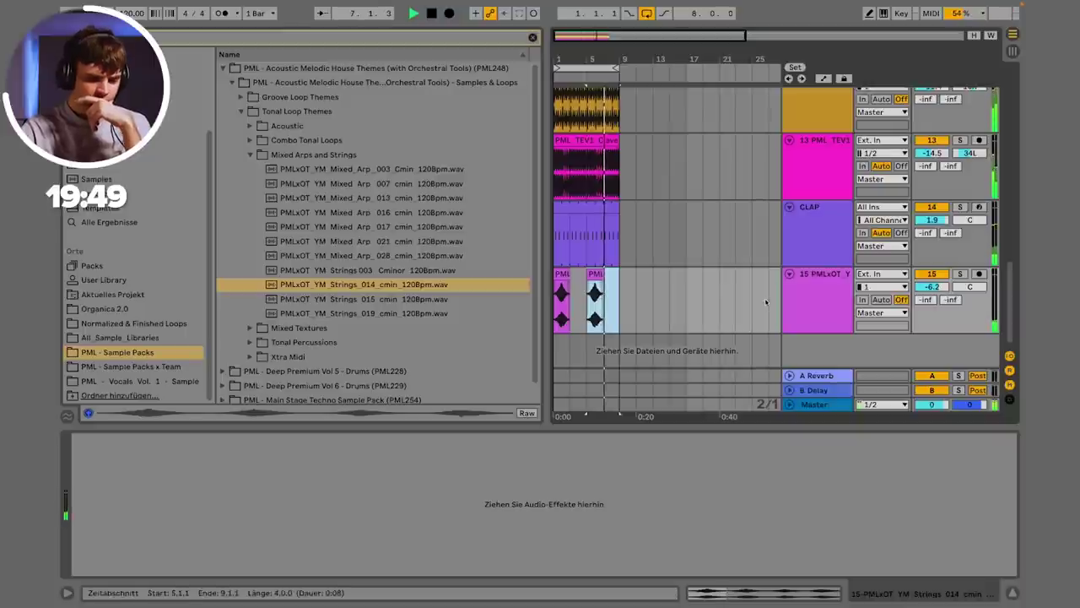
Step: Search the audio effects for "rev" and add Reverb to the strings track
left_click(126, 122)
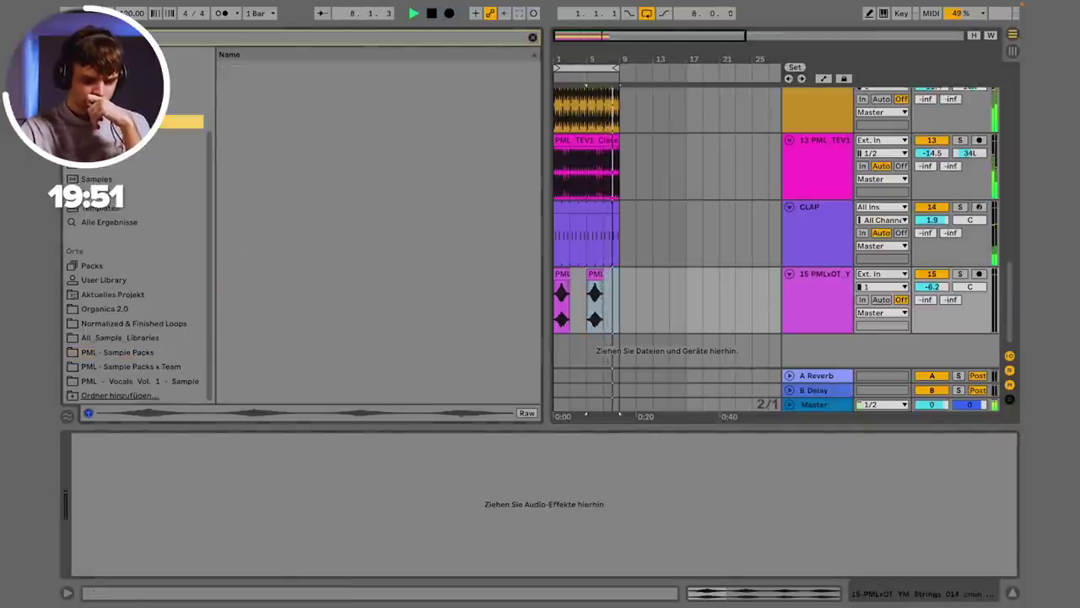
type("rev")
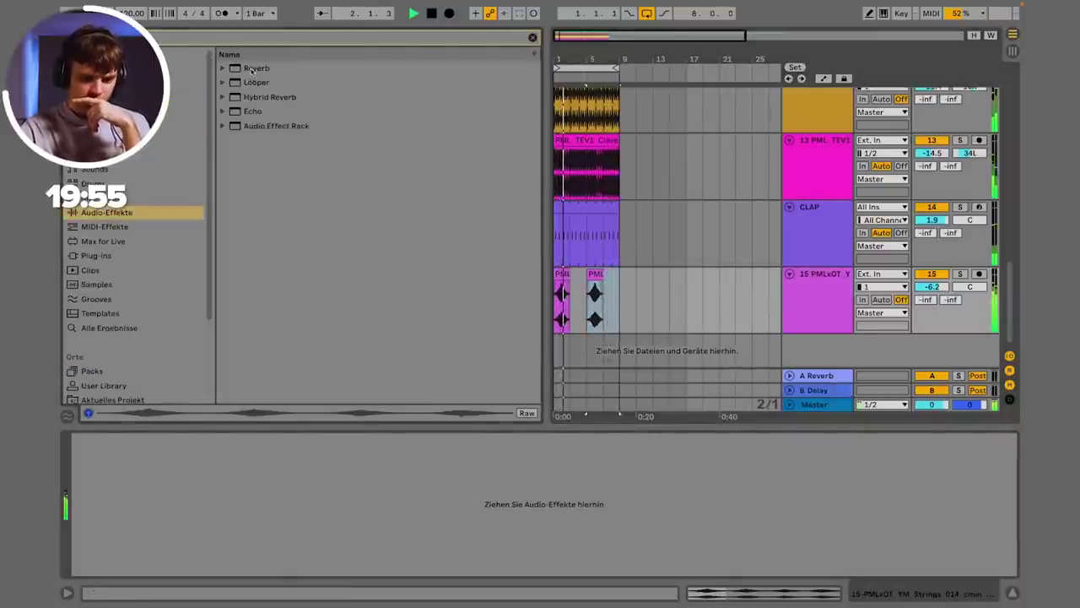
double_click(250, 70)
Step: Set the strings reverb to a 7.15 s decay time, High quality and 48 % dry/wet
left_click_drag(276, 555, 277, 532)
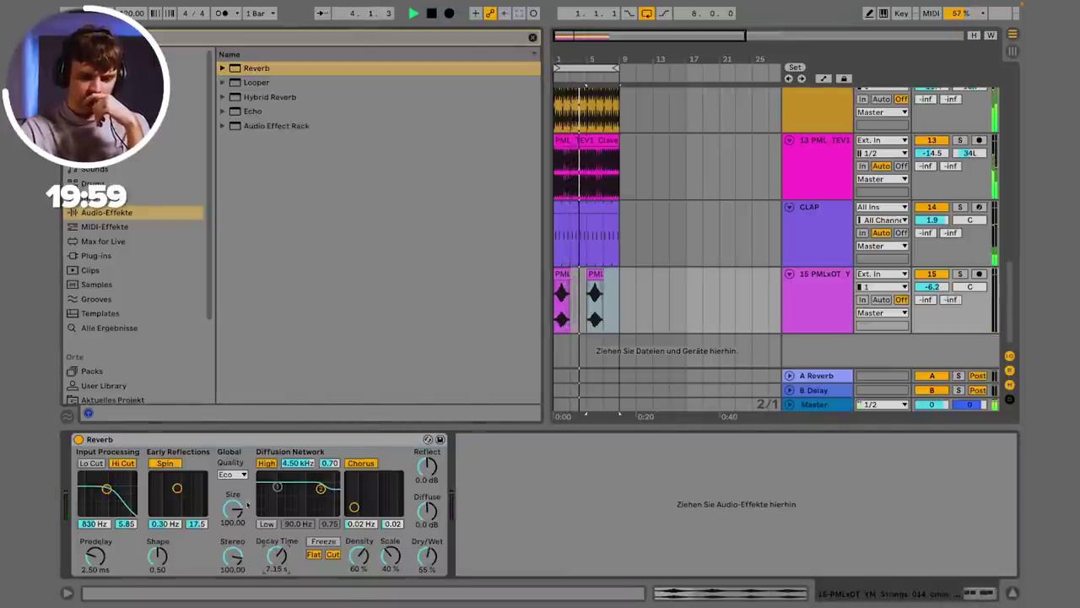
left_click(232, 474)
left_click(233, 509)
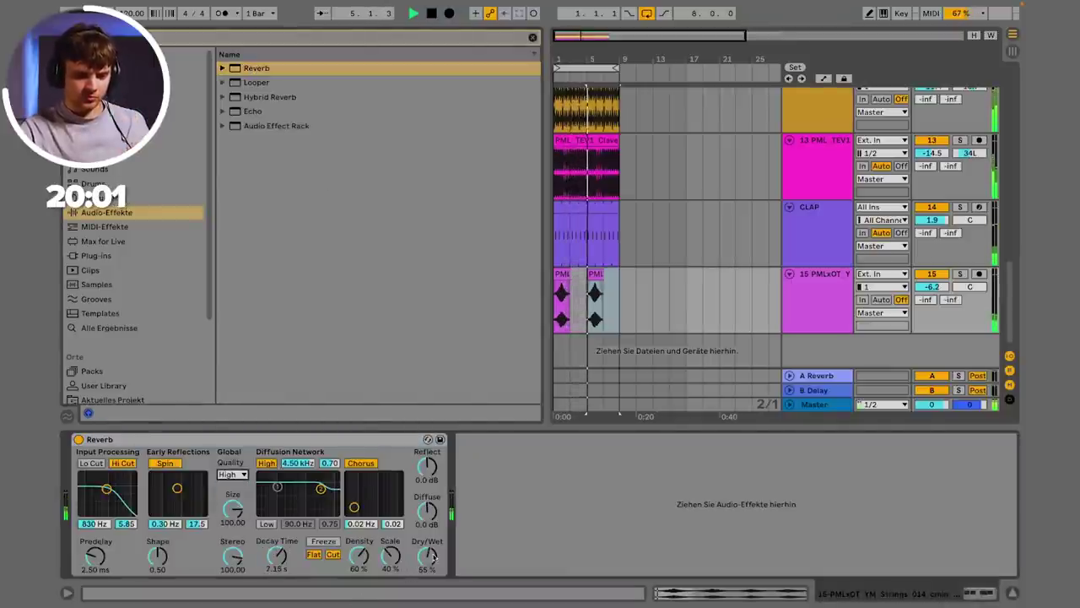
left_click_drag(433, 556, 433, 567)
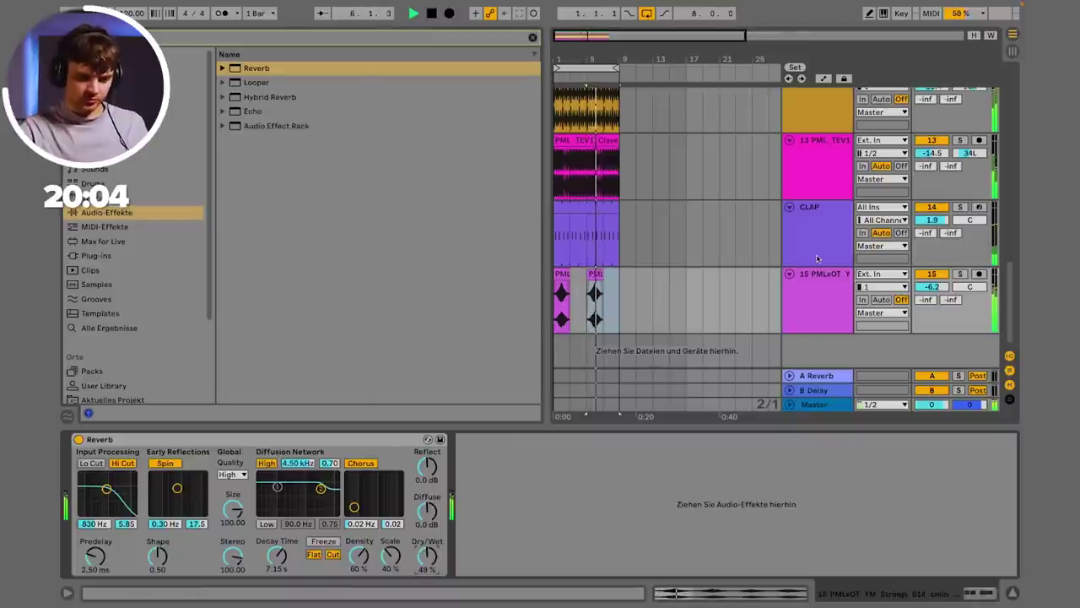
Step: Duplicate the CLAP track
left_click(817, 313)
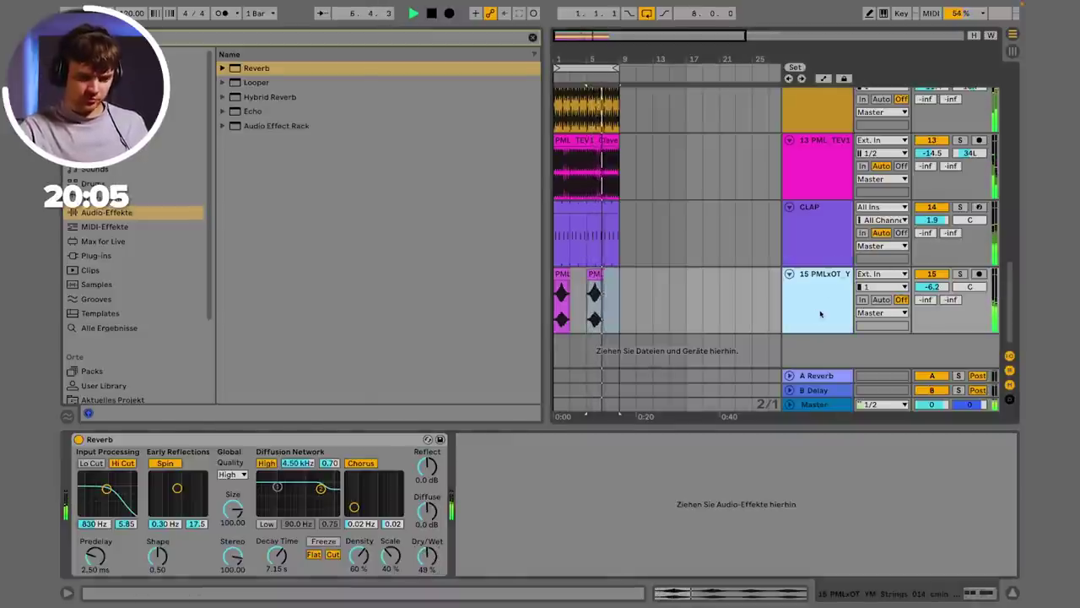
left_click(829, 242)
key("ctrl+d")
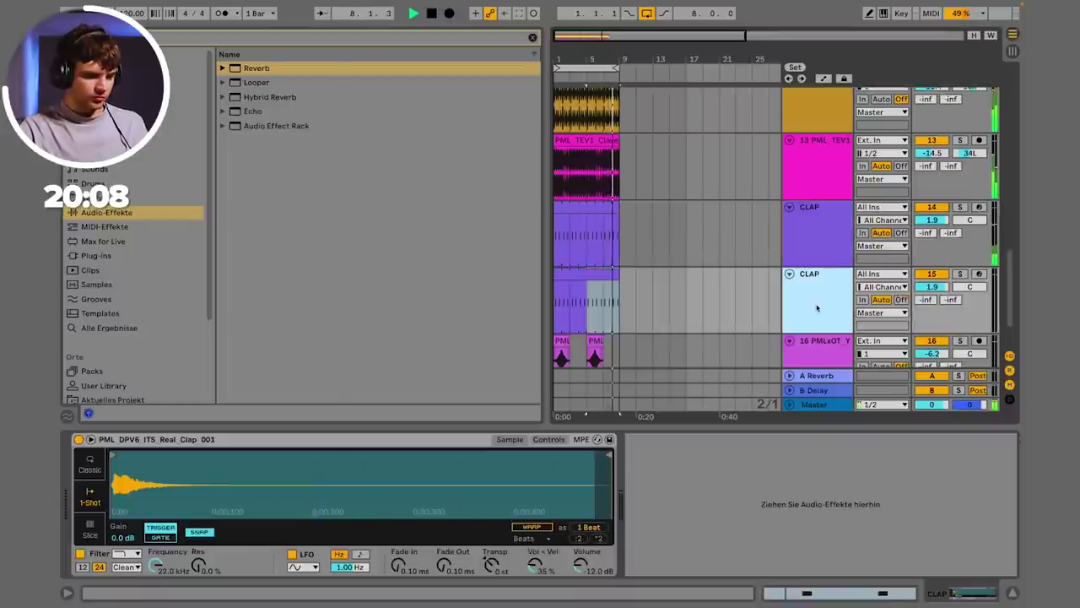
Step: Find the Organica 2.0 clap one-shots and load PML_Organica_2_Clap_004.wav into the duplicated CLAP track's sampler
left_click(196, 39)
key("BackSpace")
type("chob")
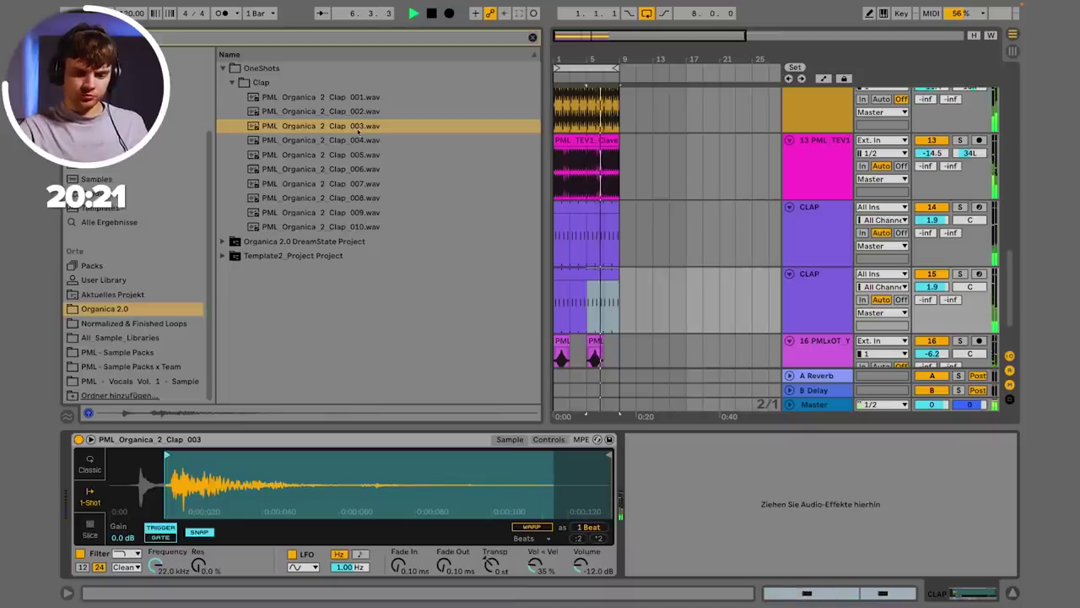
left_click(352, 140)
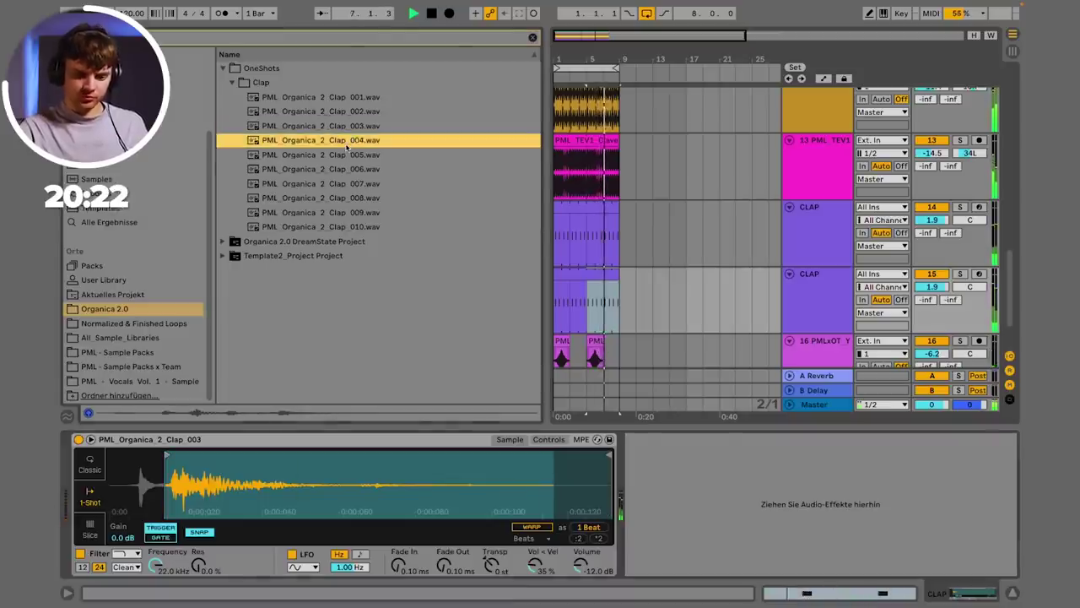
left_click_drag(346, 144, 225, 471)
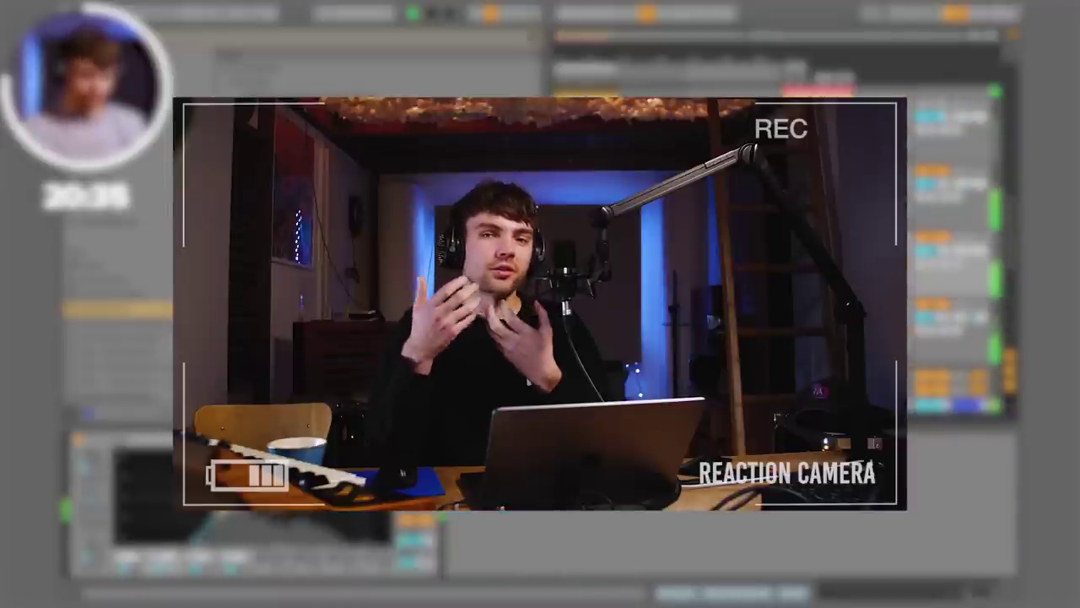
Step: Unmute the 9 Diva track, mute the 10 Diva track and select the 9 Diva track
scroll(827, 236, "up", 2)
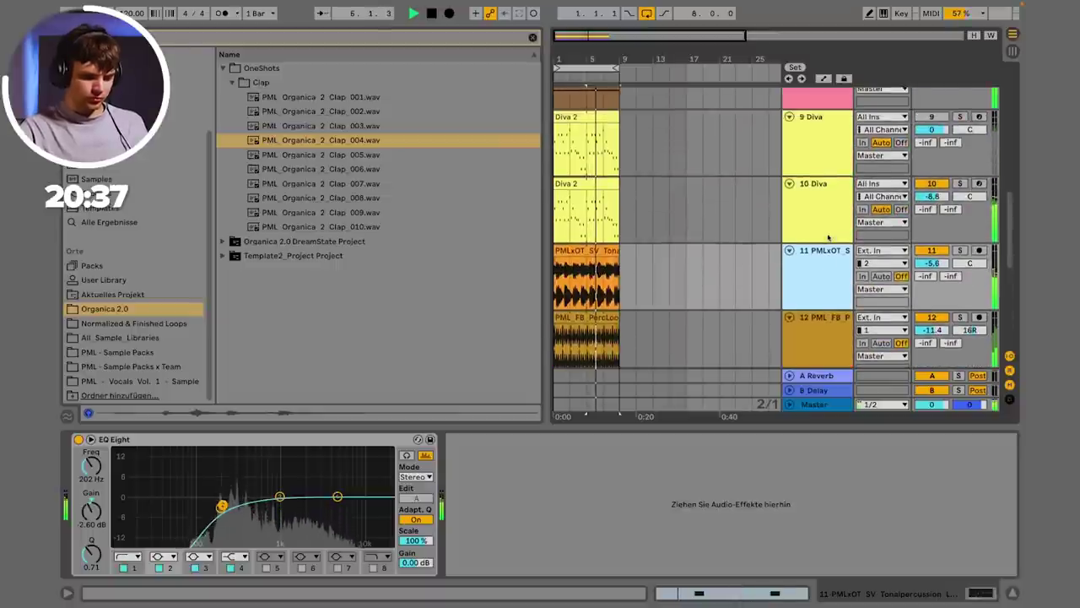
left_click(591, 156)
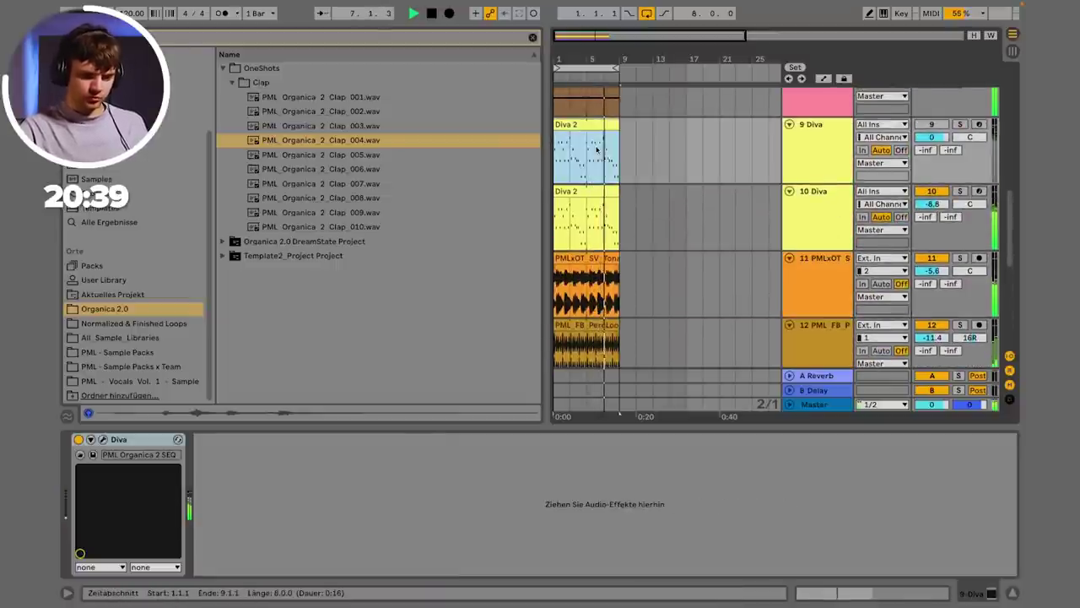
left_click(945, 125)
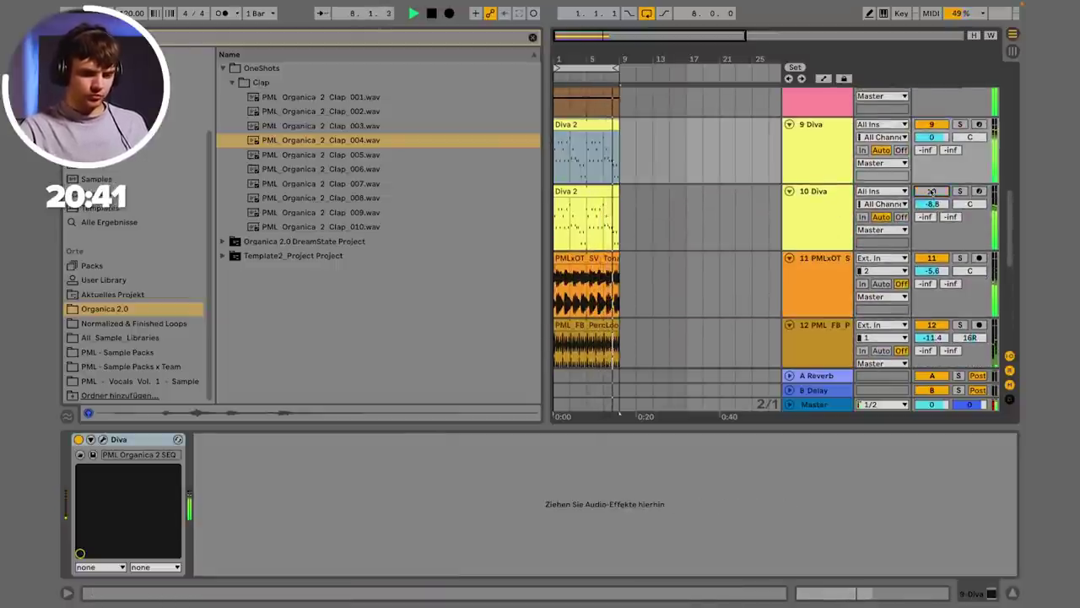
left_click(834, 150)
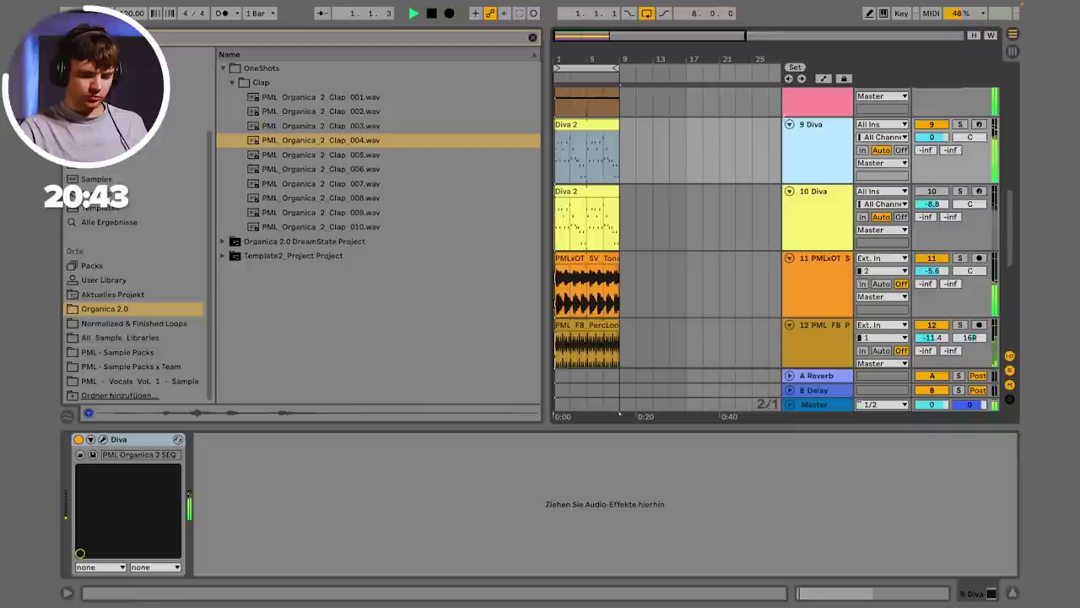
Step: Lower the 9 Diva track's volume to -4.4 dB
left_click(928, 137)
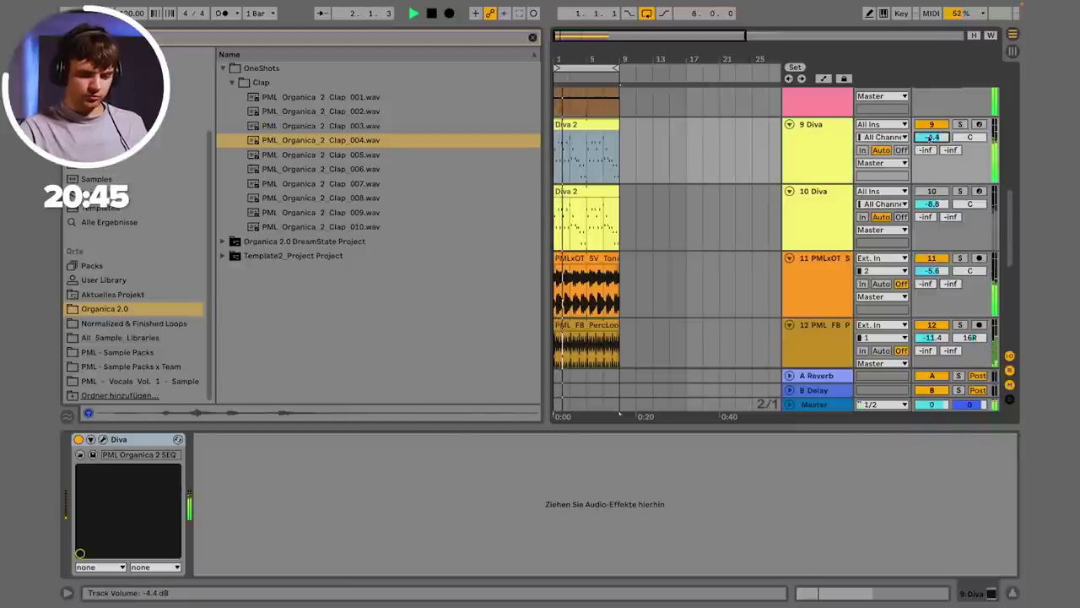
scroll(826, 182, "up", 5)
scroll(822, 220, "down", 4)
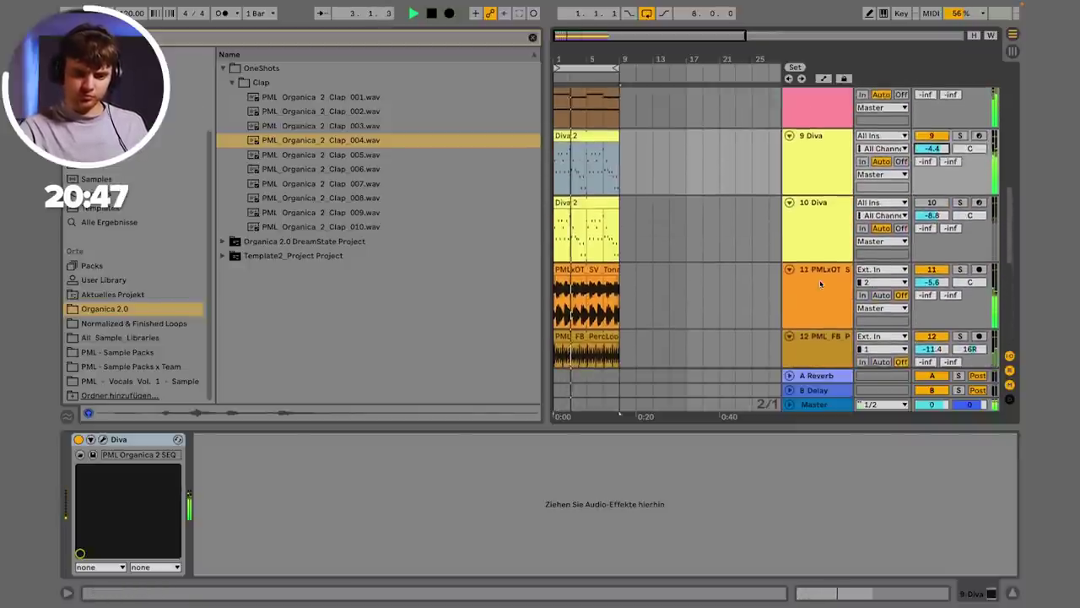
scroll(817, 236, "up", 4)
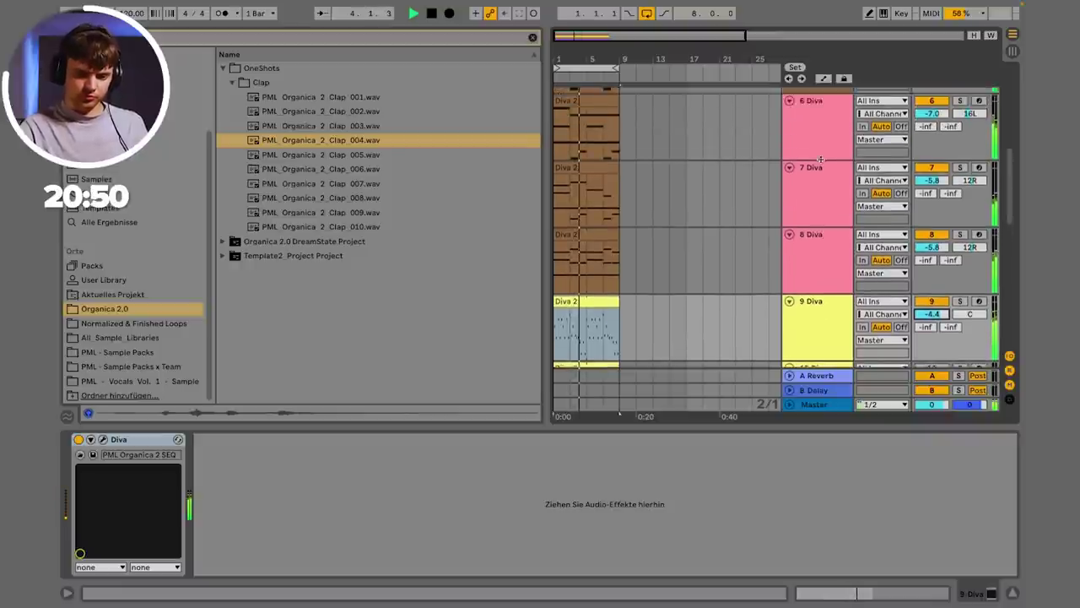
Step: Group the 6, 7 and 8 Diva tracks under the name PADS and collapse the group
left_click(815, 214)
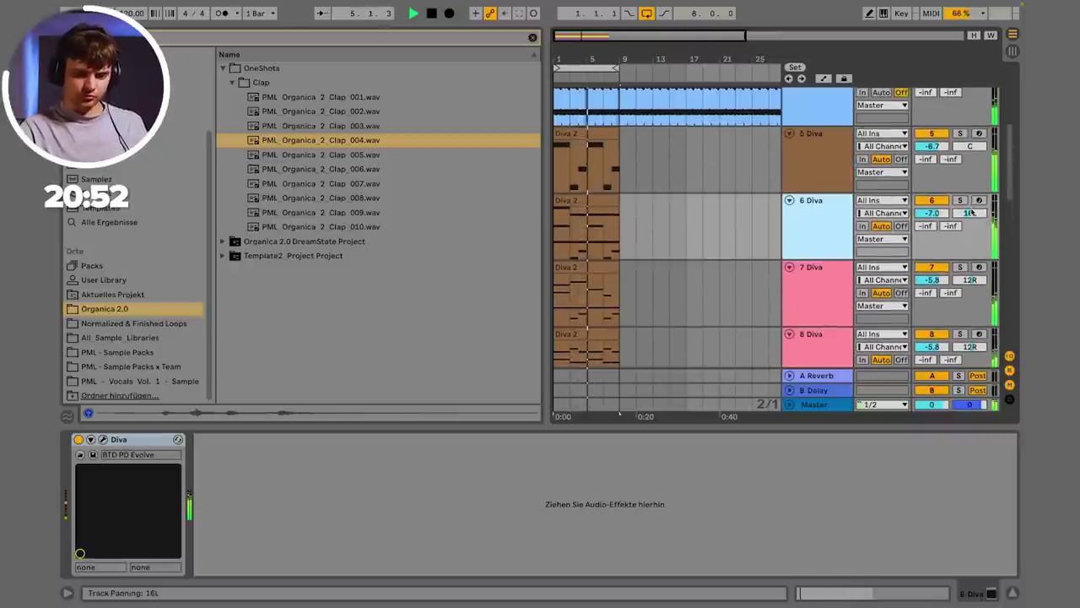
scroll(866, 217, "down", 2)
left_click(820, 259, "shift")
key("super+g")
left_click(808, 145)
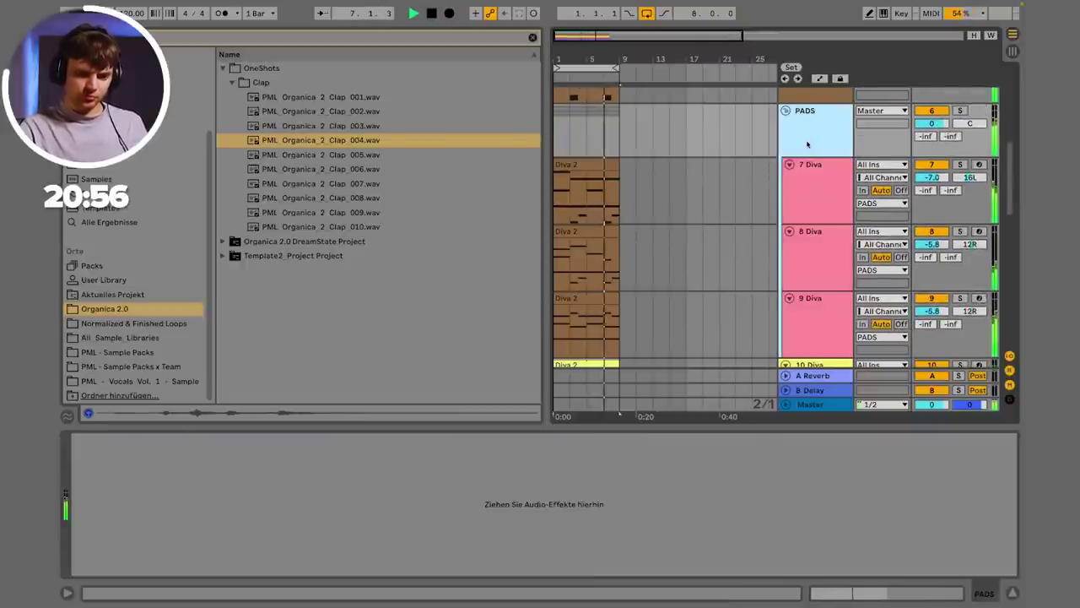
scroll(808, 144, "up", 1)
left_click(786, 159)
Step: Rename the 5 Diva track to BASS
left_click(807, 141)
key("super+r")
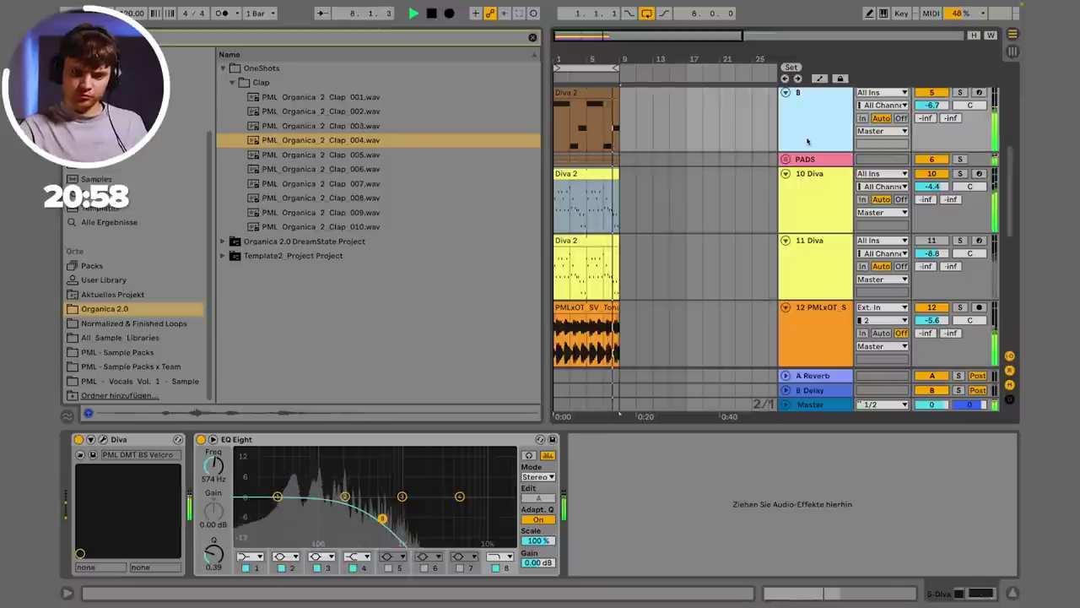
type("BASS")
key("Return")
Step: Collapse the BASS track and the 4 PMLxOT TE loop track in the arrangement
scroll(807, 168, "up", 2)
left_click(785, 261)
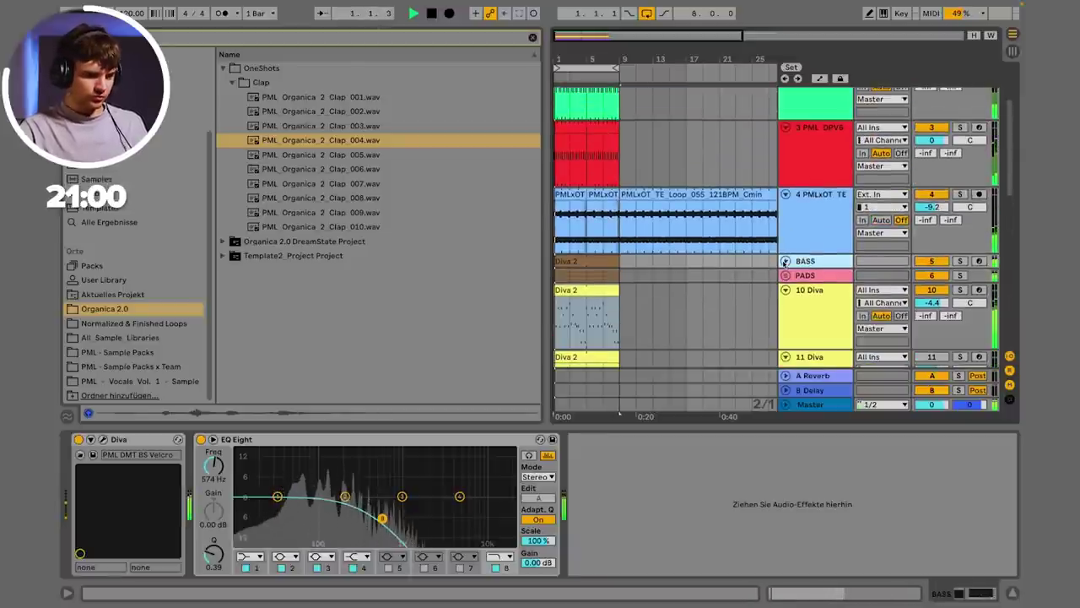
left_click(815, 194)
left_click(786, 194)
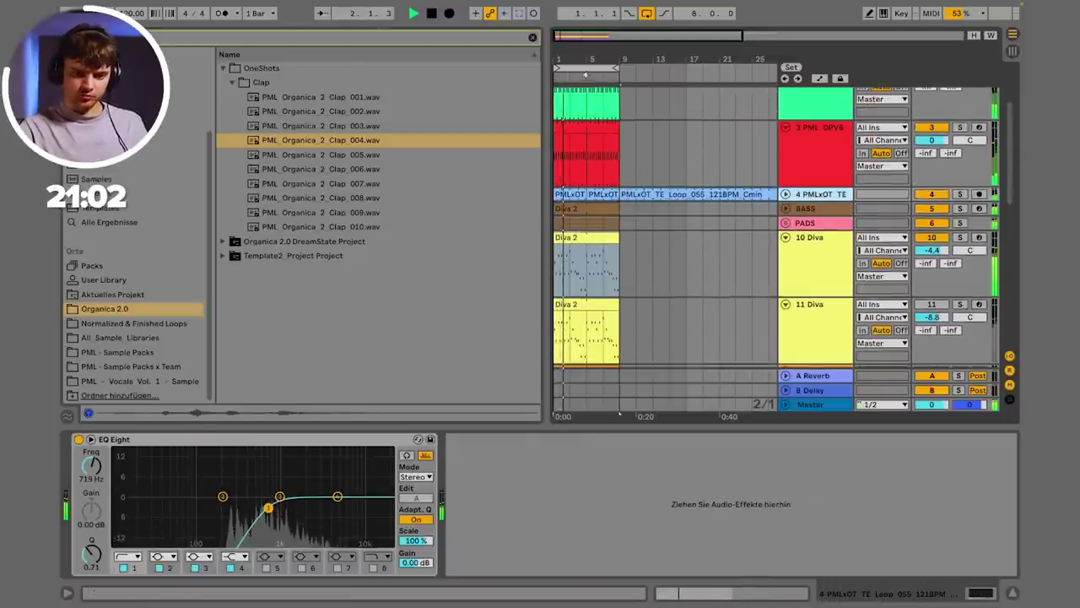
Step: Review the remaining melody, loop, clap, MIDI and drum tracks to see what still needs grouping
left_click(585, 69)
left_click(804, 248)
scroll(810, 246, "down", 5)
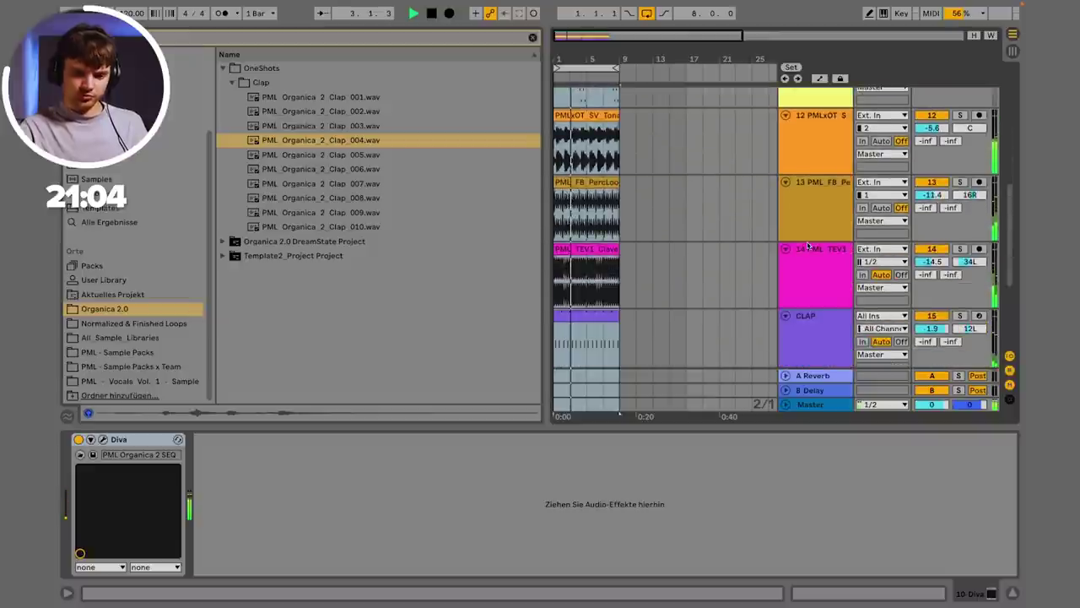
left_click(816, 245)
left_click(808, 303)
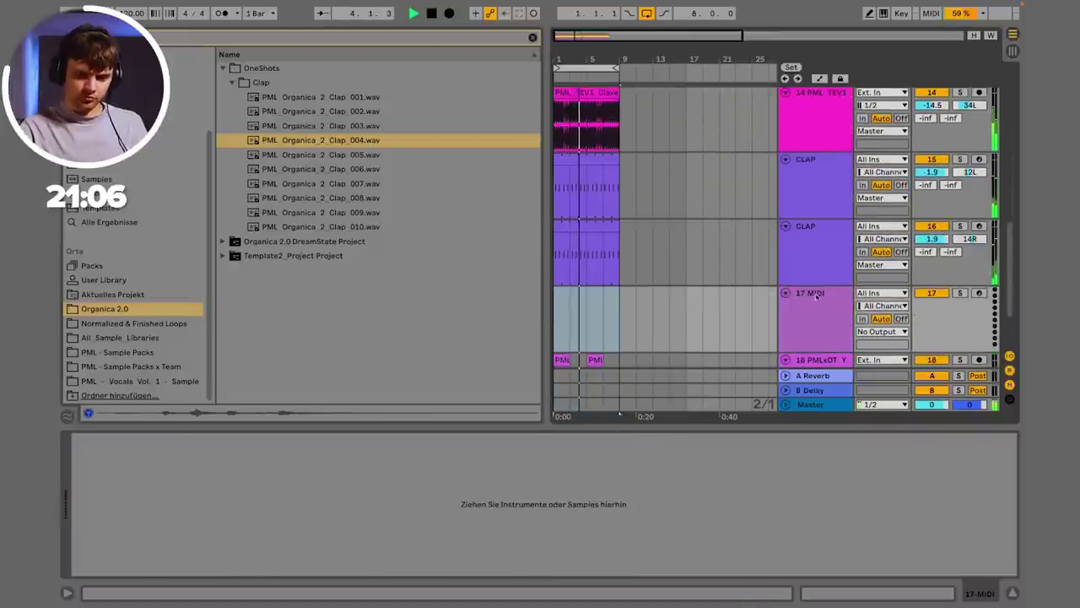
scroll(806, 308, "up", 10)
scroll(806, 308, "up", 2)
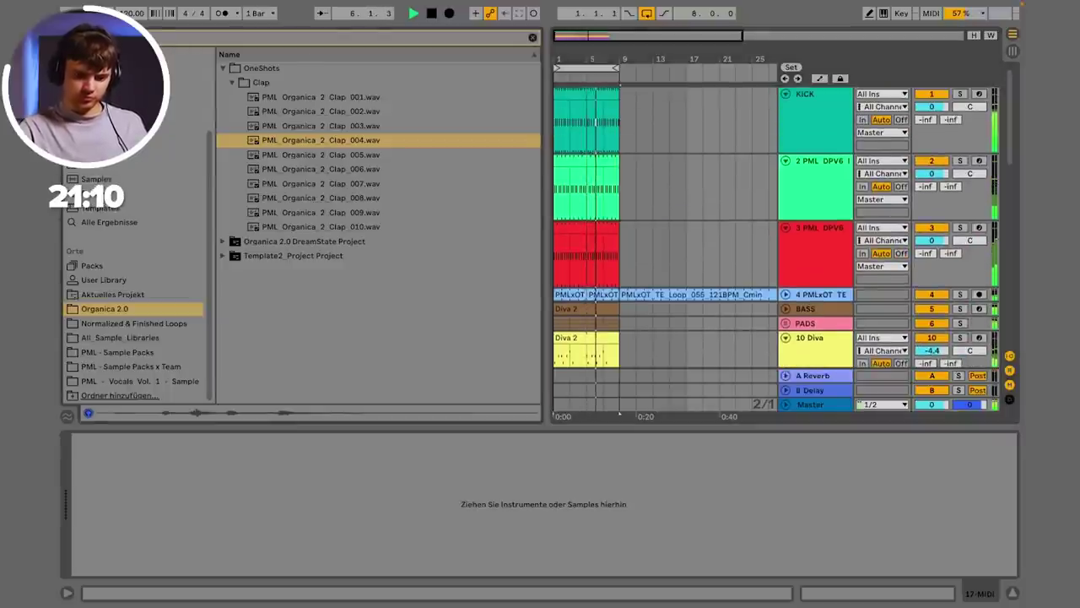
left_click(831, 243)
scroll(833, 211, "down", 5)
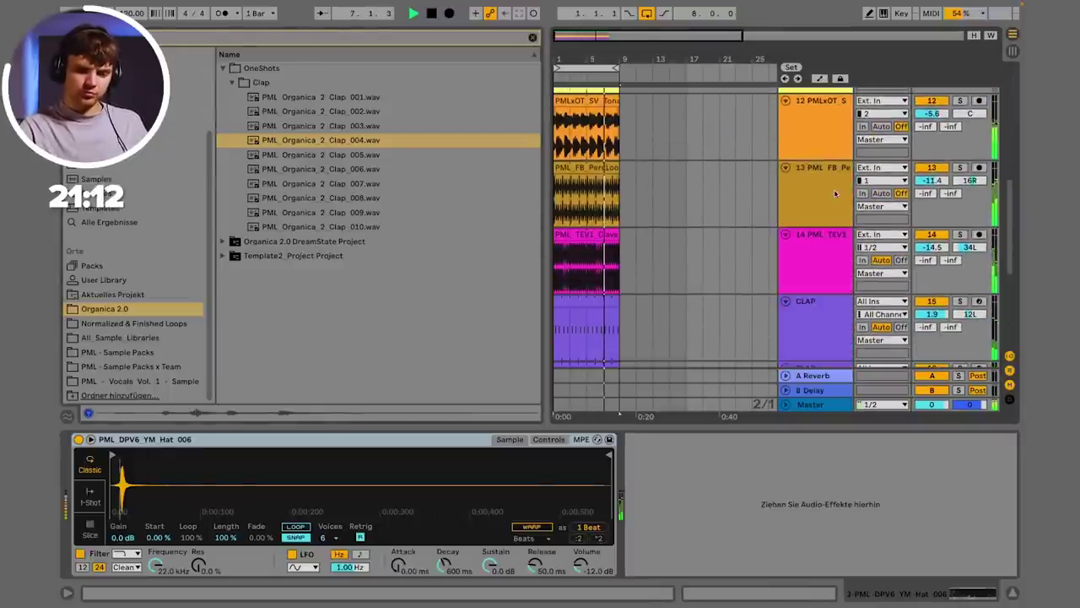
Step: Group the tonal percussion, percussion and clave loop tracks under the name LOOPS PERCUSSIVE and collapse the group
left_click(835, 193)
left_click(835, 140)
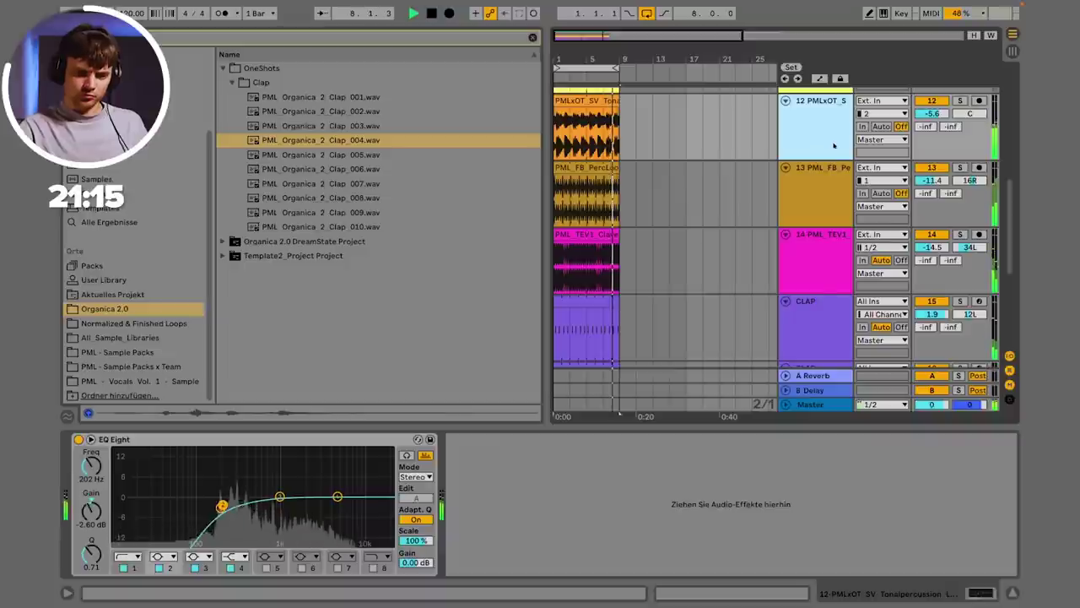
left_click(827, 274, "shift")
key("ctrl+g")
left_click(834, 110)
type("LOOPS")
key("Return")
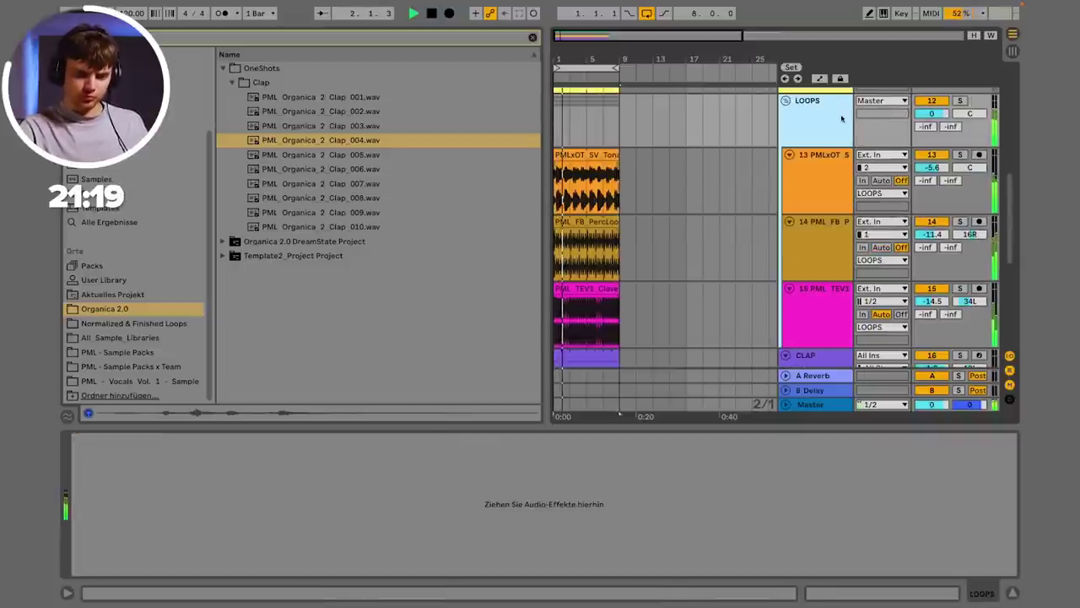
left_click(937, 102)
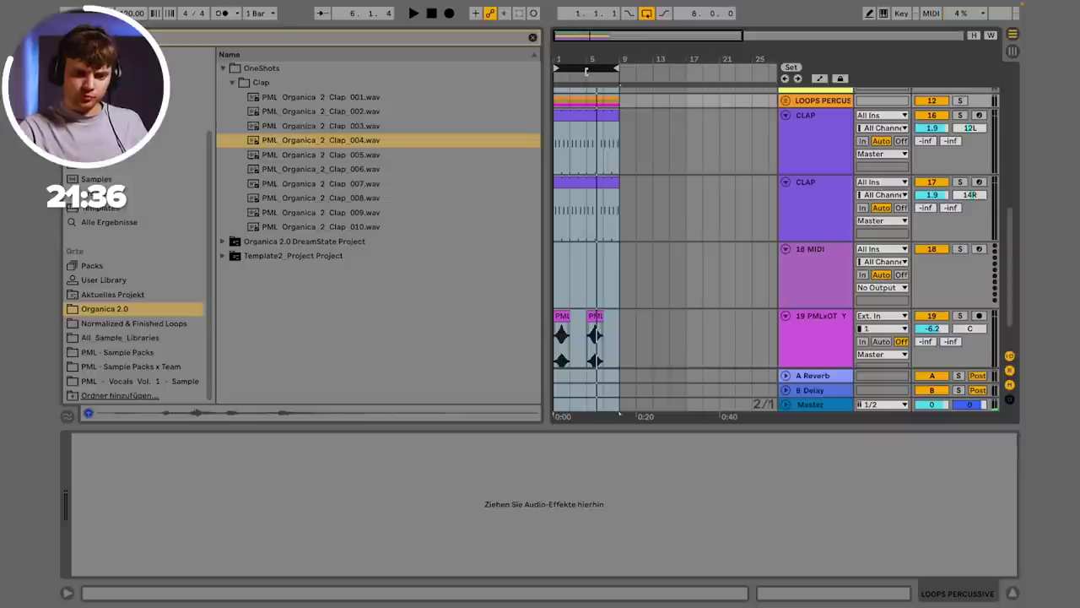
Step: Duplicate the 8-bar section of all tracks into a looped 64-bar arrangement and show its full length without the browser
key("ctrl+d")
key("ctrl+d")
key("ctrl+d")
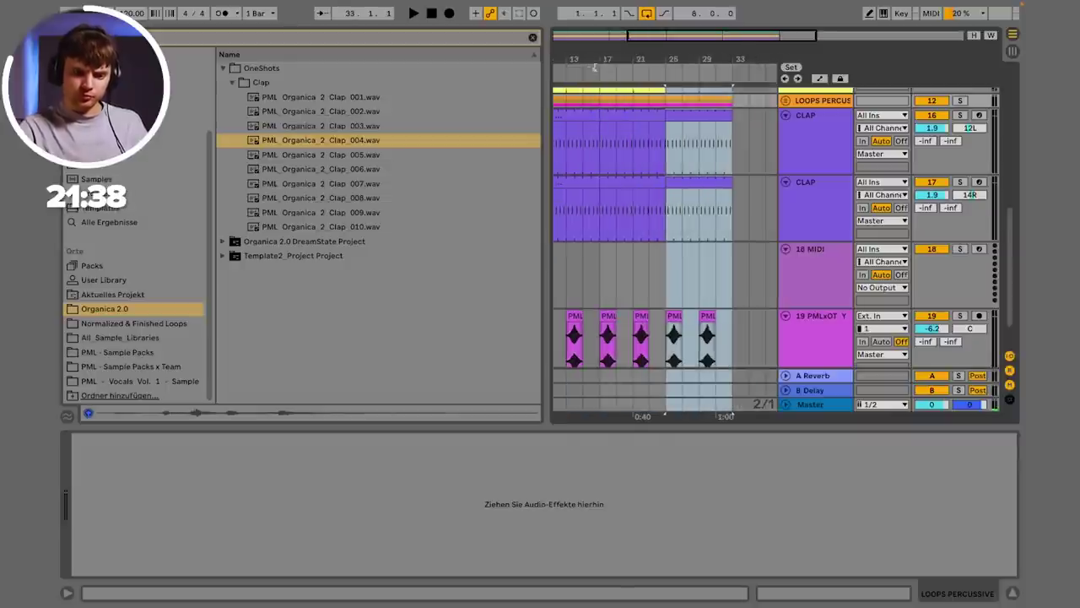
left_click_drag(582, 69, 749, 71)
key("ctrl+d")
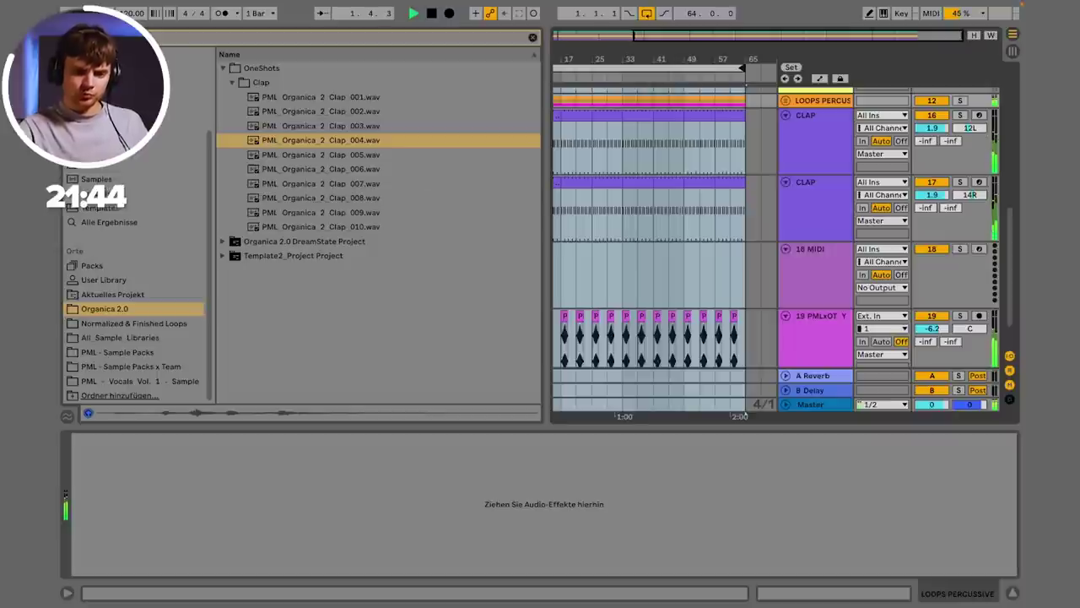
key("ctrl+alt+b")
key("z")
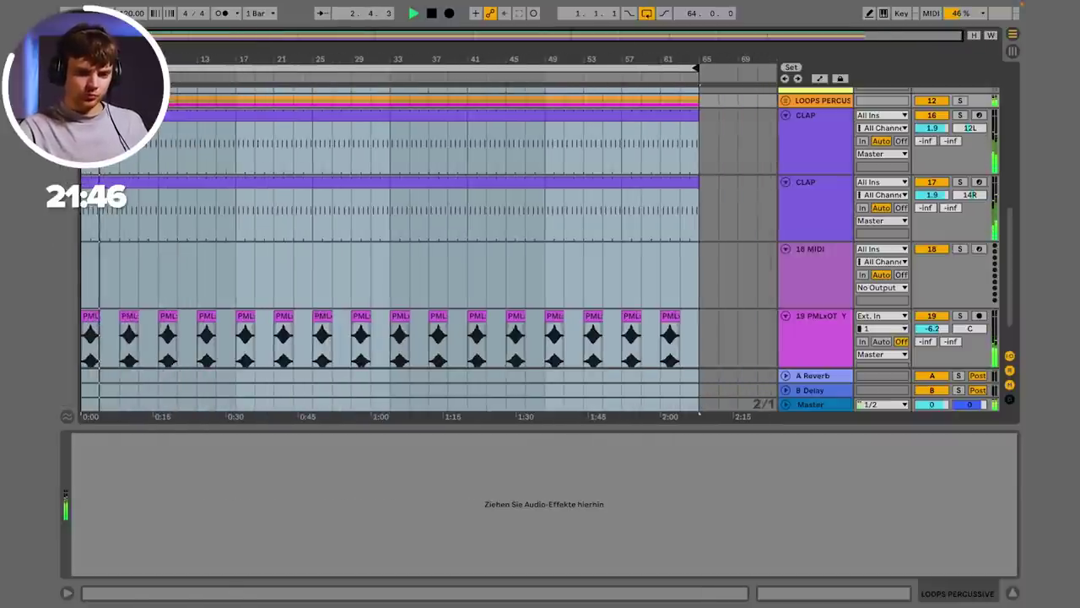
Step: Delete the first 16 bars of both CLAP tracks and of the strings loop track
left_click(523, 216)
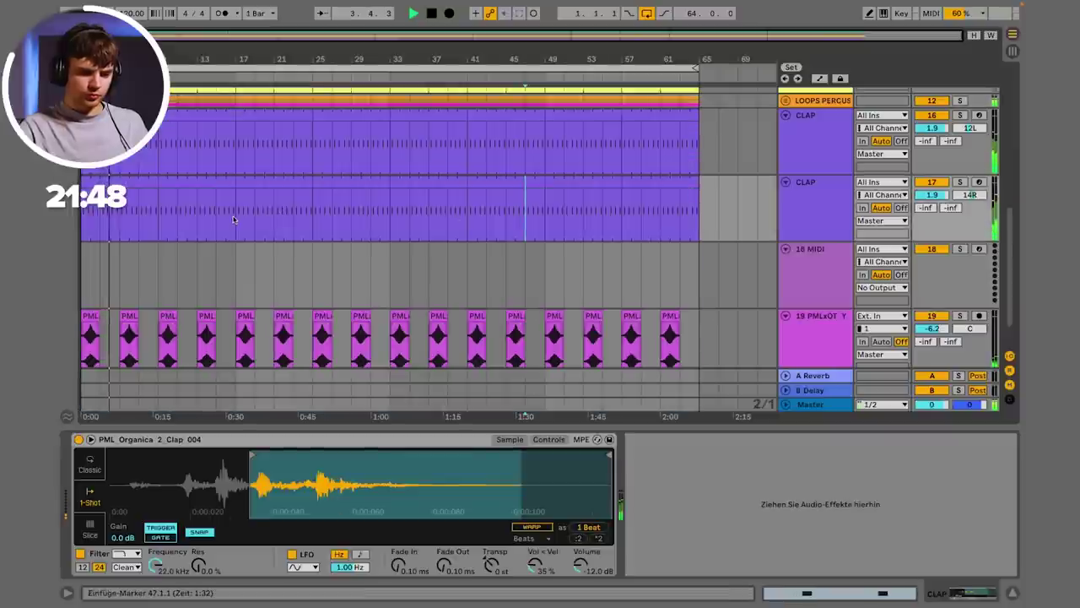
left_click_drag(235, 219, 86, 156)
key("Delete")
scroll(144, 220, "down", 2)
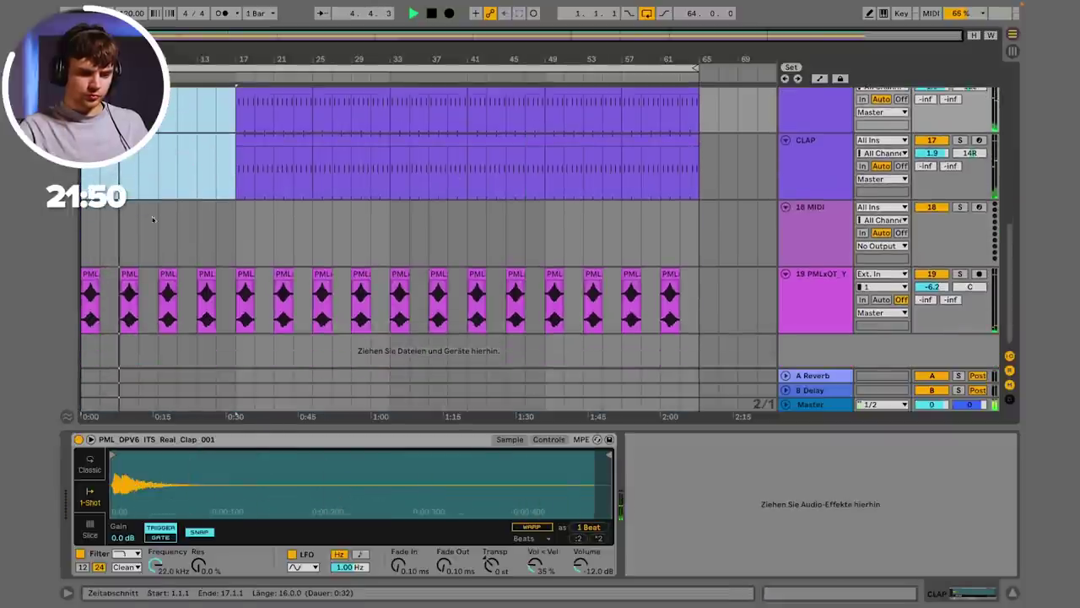
left_click_drag(235, 277, 56, 278)
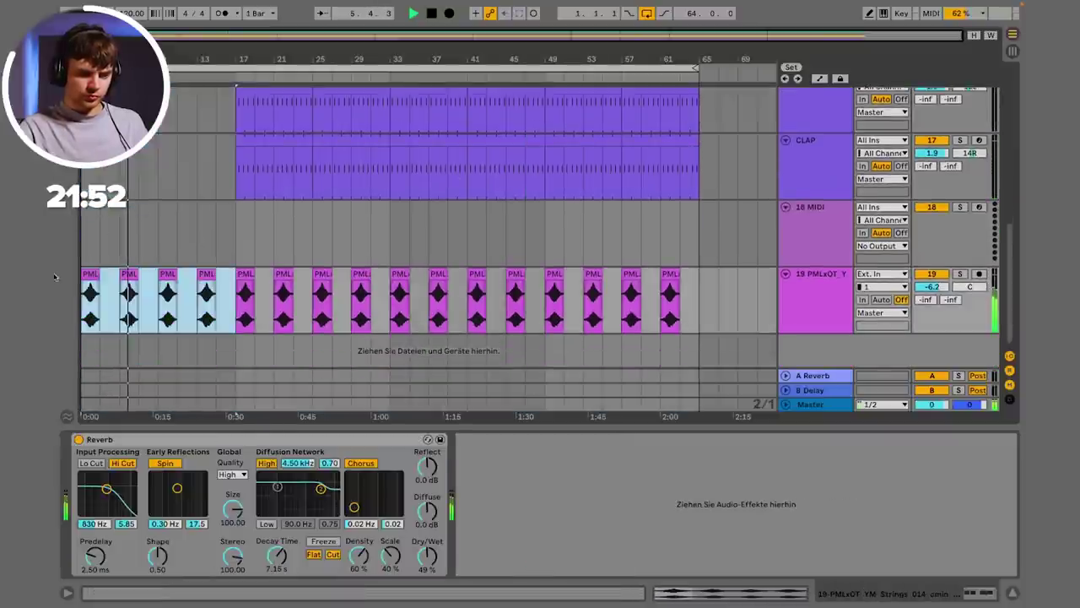
key("Delete")
Step: Clear the first 16 bars of the 11 Diva track and consolidate the 10 Diva clips across the first 24 bars
scroll(127, 277, "up", 2)
scroll(127, 277, "up", 5)
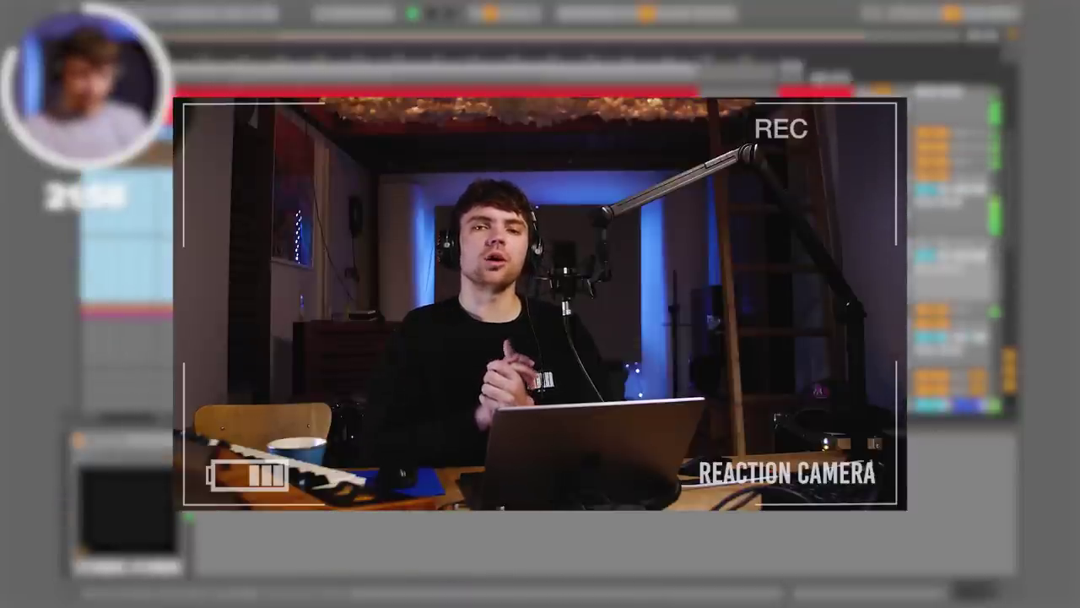
left_click(156, 175)
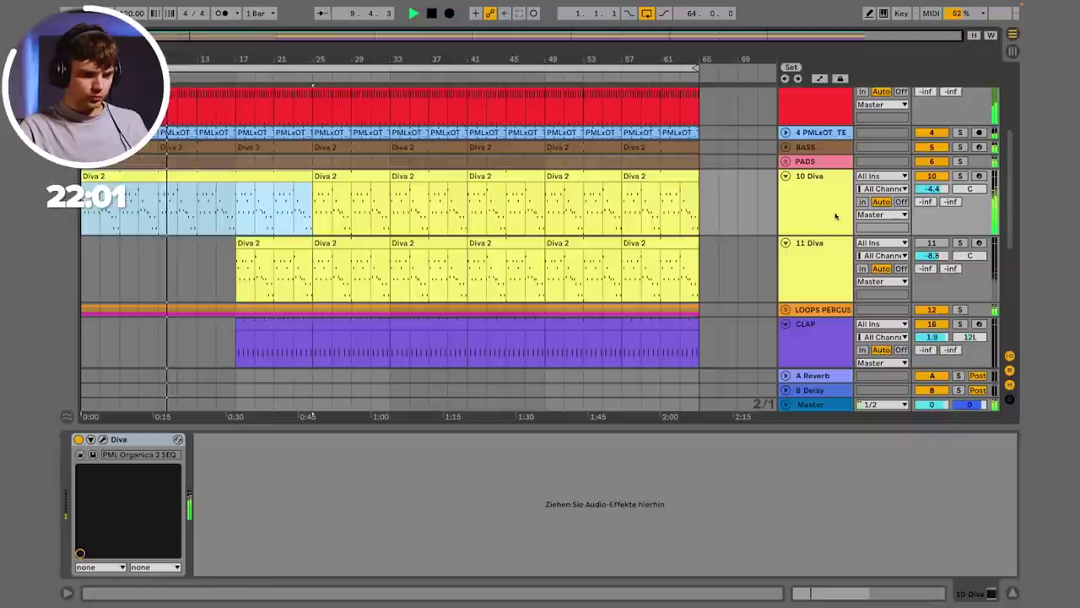
Step: Expose VCF1: Frequency from the 10 Diva track's Diva synth as a device parameter and show its automation
left_click(835, 217)
left_click(92, 439)
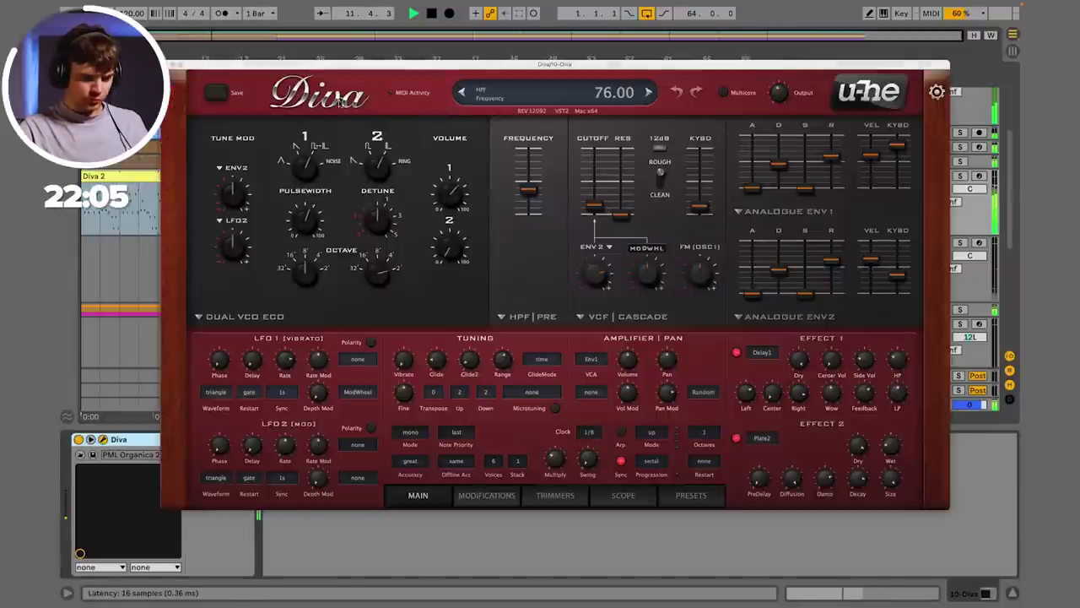
left_click(170, 65)
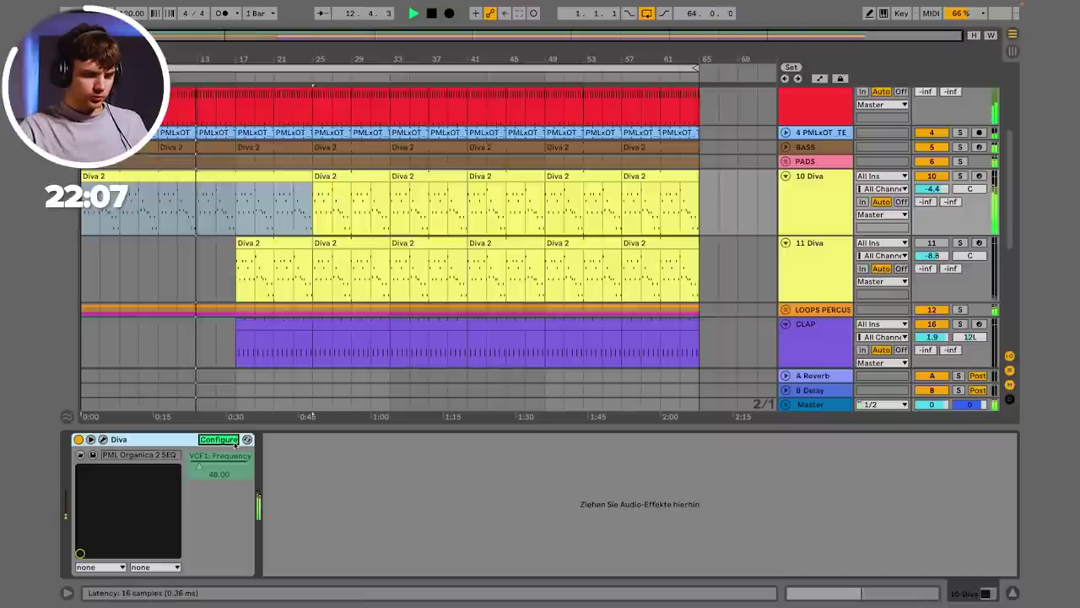
right_click(206, 471)
left_click(215, 480)
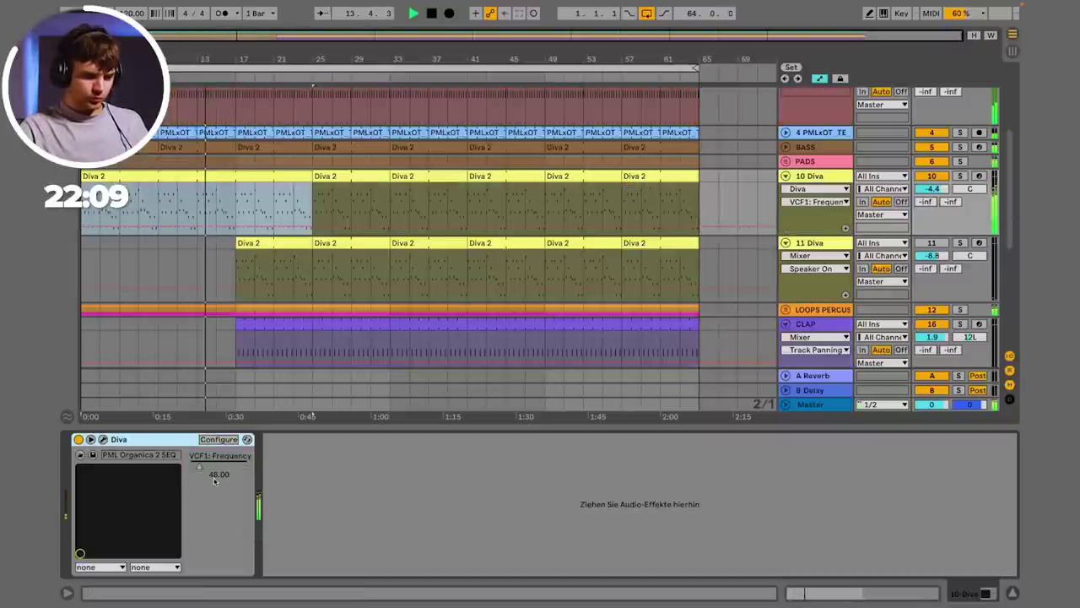
Step: Draw a curved VCF1: Frequency rise from bar 9 to bar 17 on the 10 Diva track, then hide the automation
left_click(158, 221)
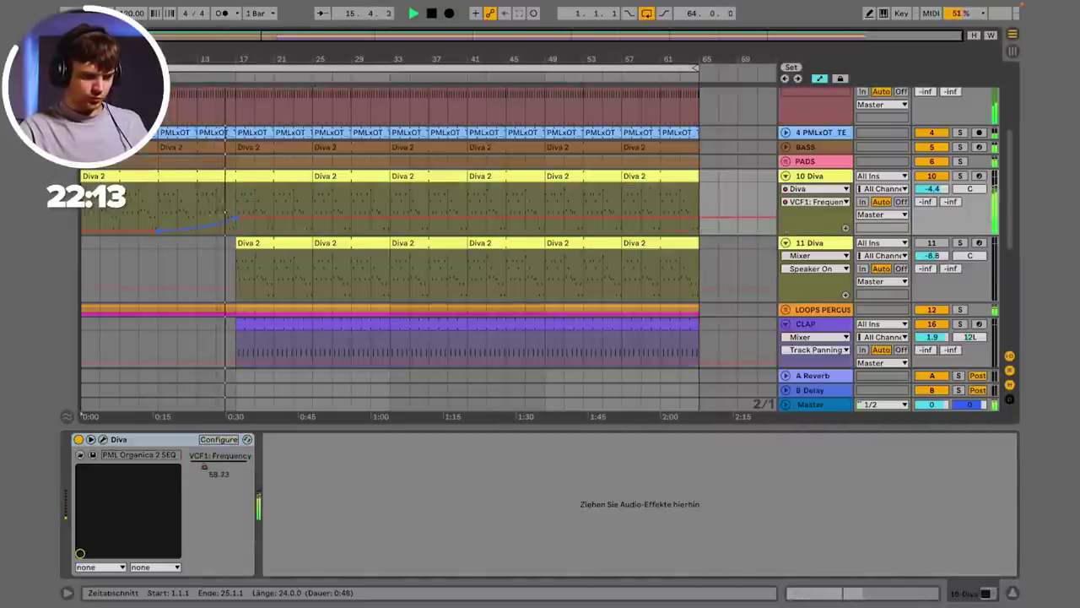
key("a")
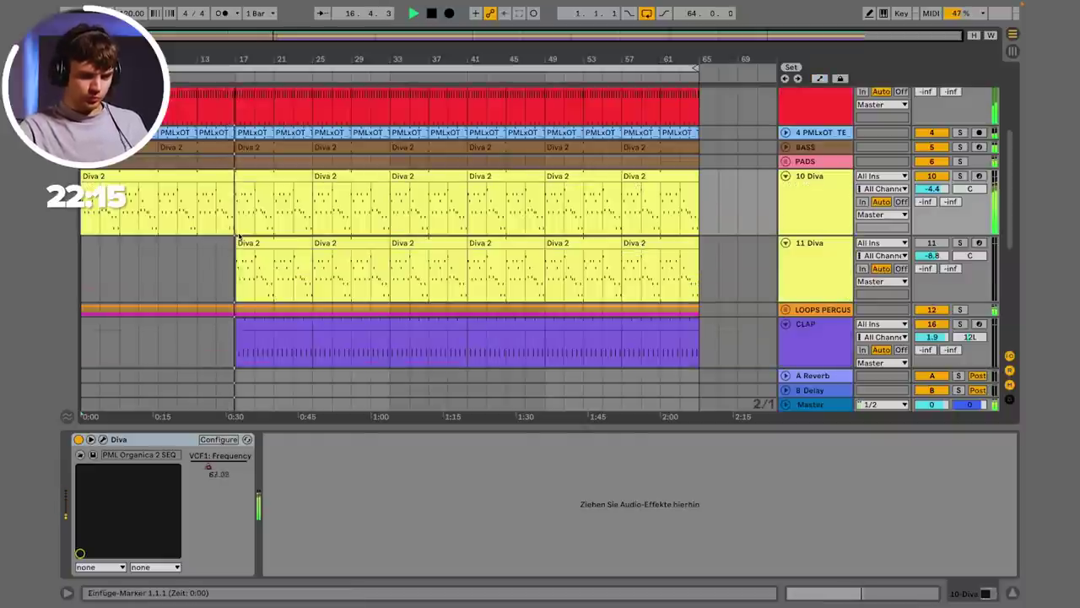
scroll(785, 194, "down", 5)
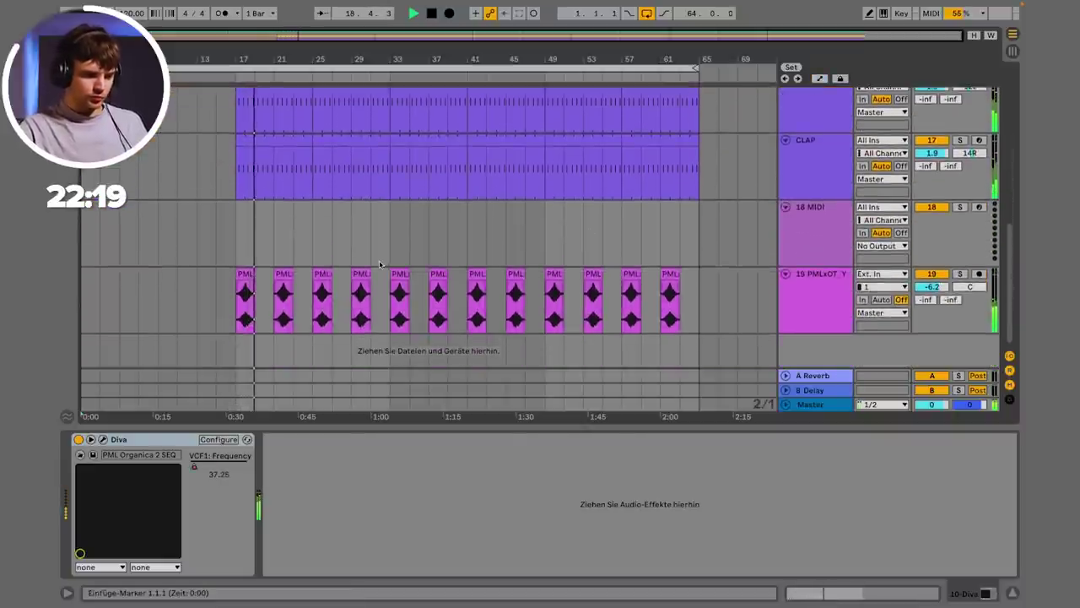
Step: Expand the PADS group and solo it
scroll(381, 264, "up", 4)
scroll(380, 269, "up", 3)
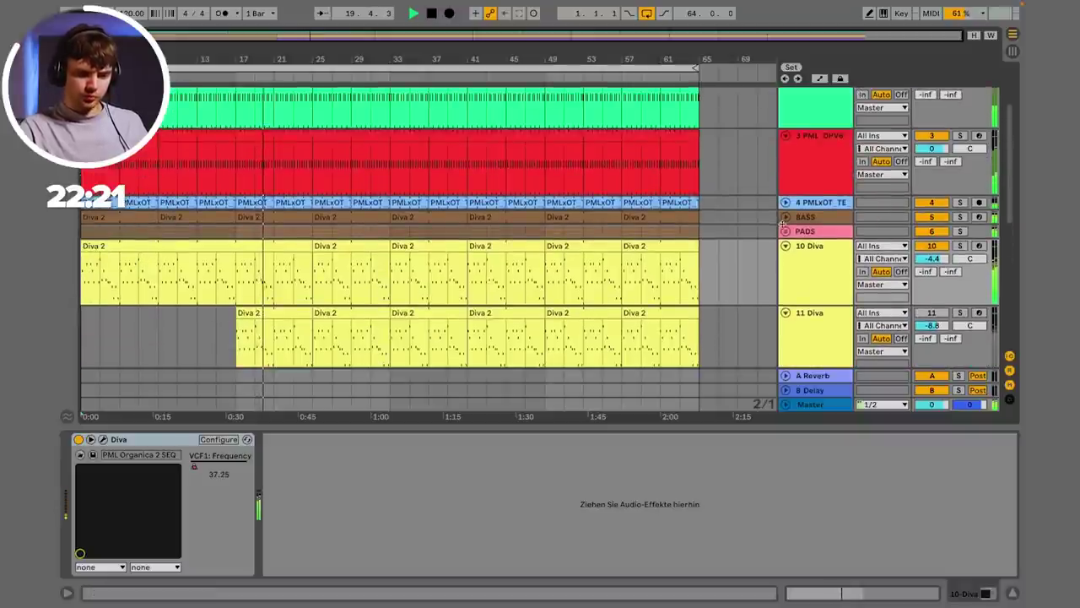
left_click(785, 230)
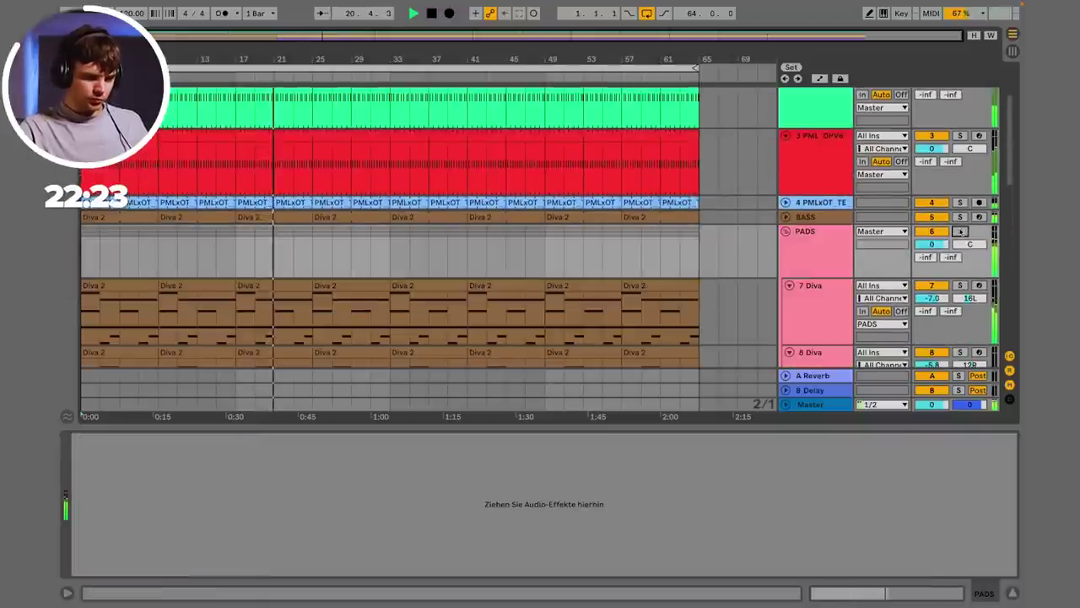
left_click(960, 231)
key("super+alt+b")
key("super+alt+b")
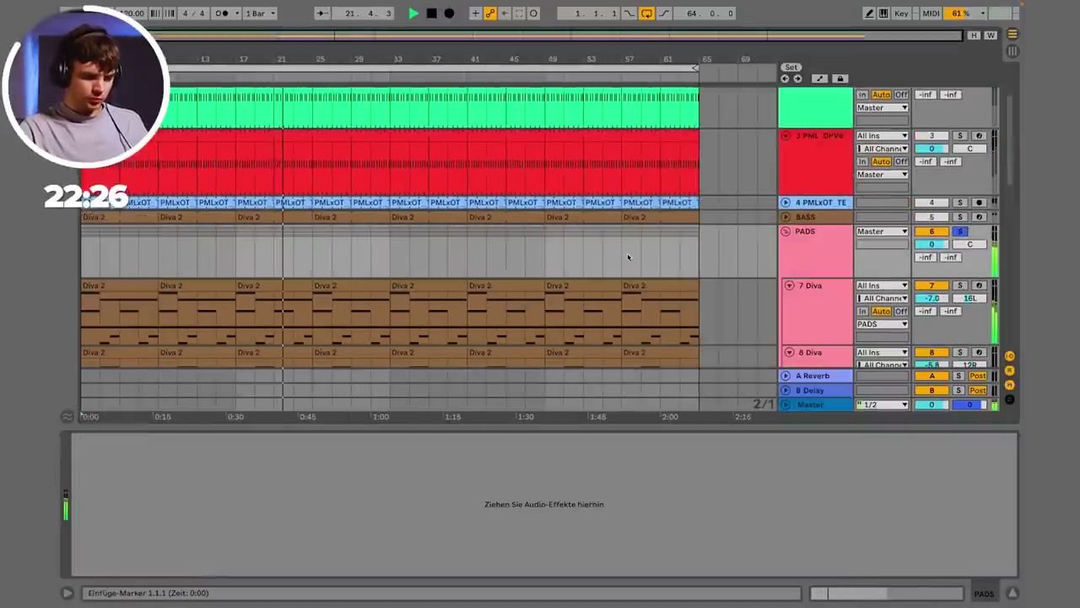
Step: Solo only the 9 Diva track inside the PADS group
scroll(628, 256, "down", 4)
left_click(832, 222)
left_click(959, 270)
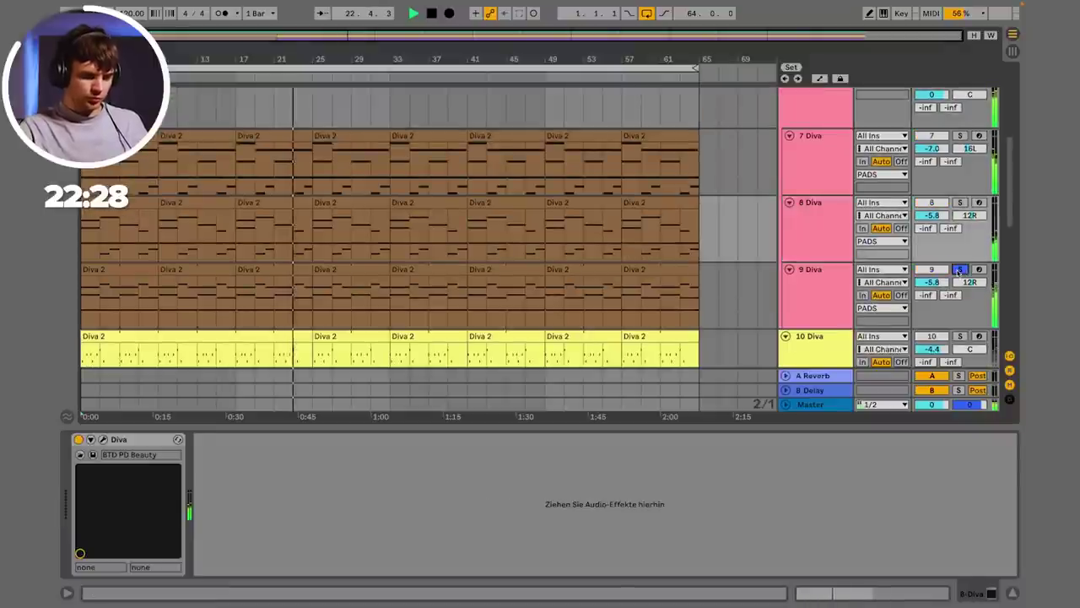
Step: Rename the 9 Diva track to ARP and move it out of the PADS group
left_click(818, 292)
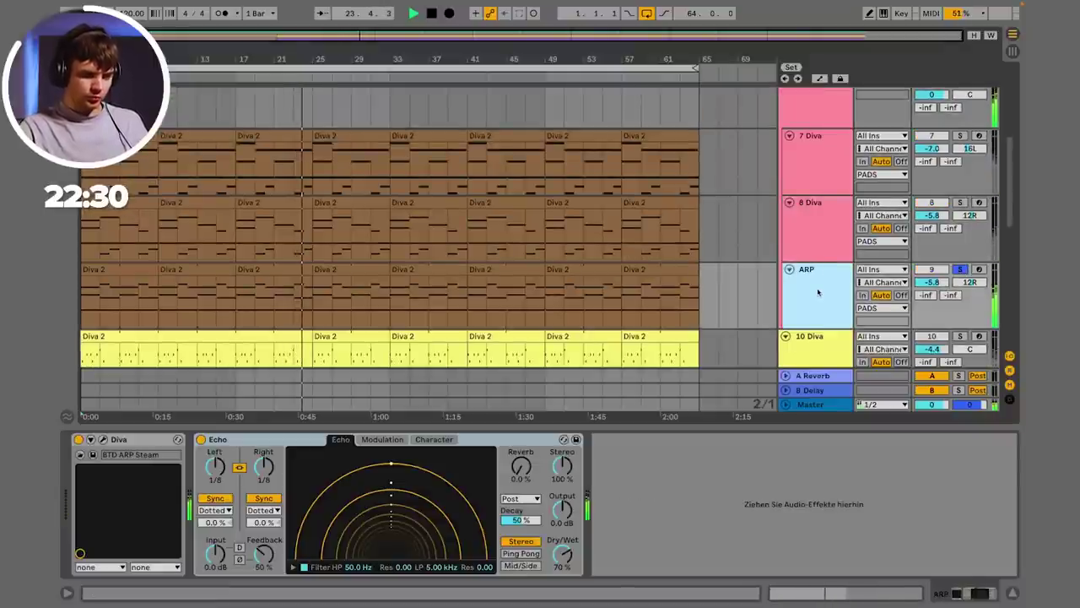
left_click_drag(818, 292, 813, 337)
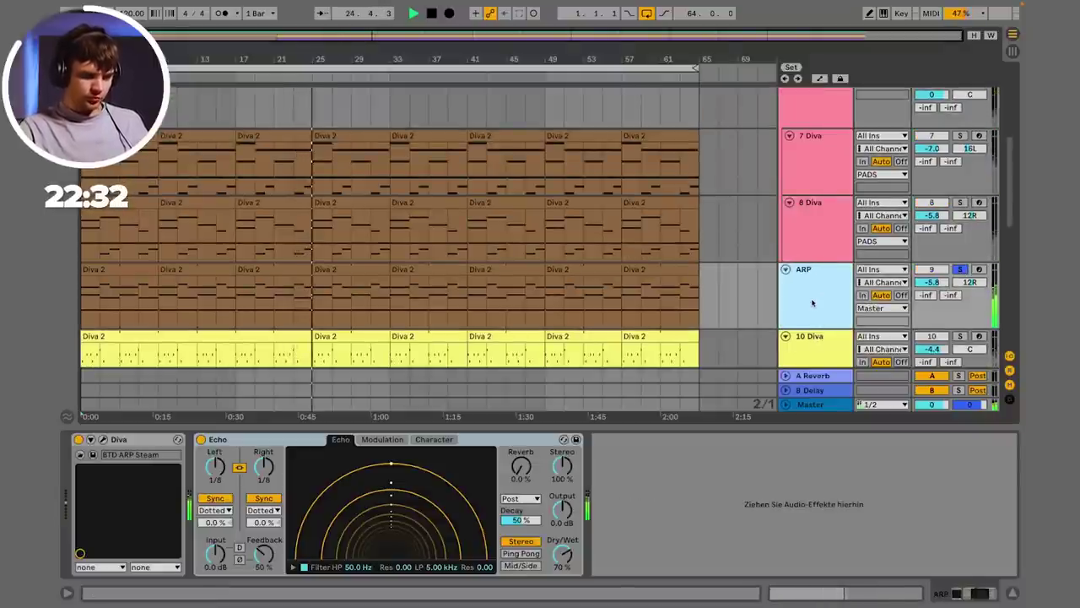
Step: Find EQ Eight in the audio effects and add it to the ARP track after Echo
left_click(67, 35)
left_click(127, 37)
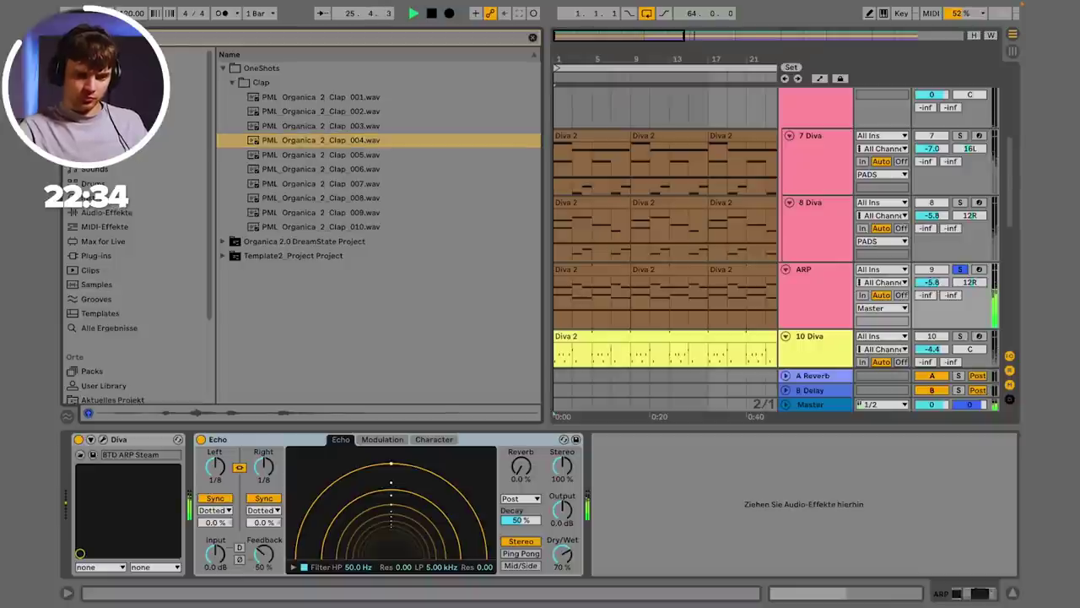
type("v")
left_click(114, 193)
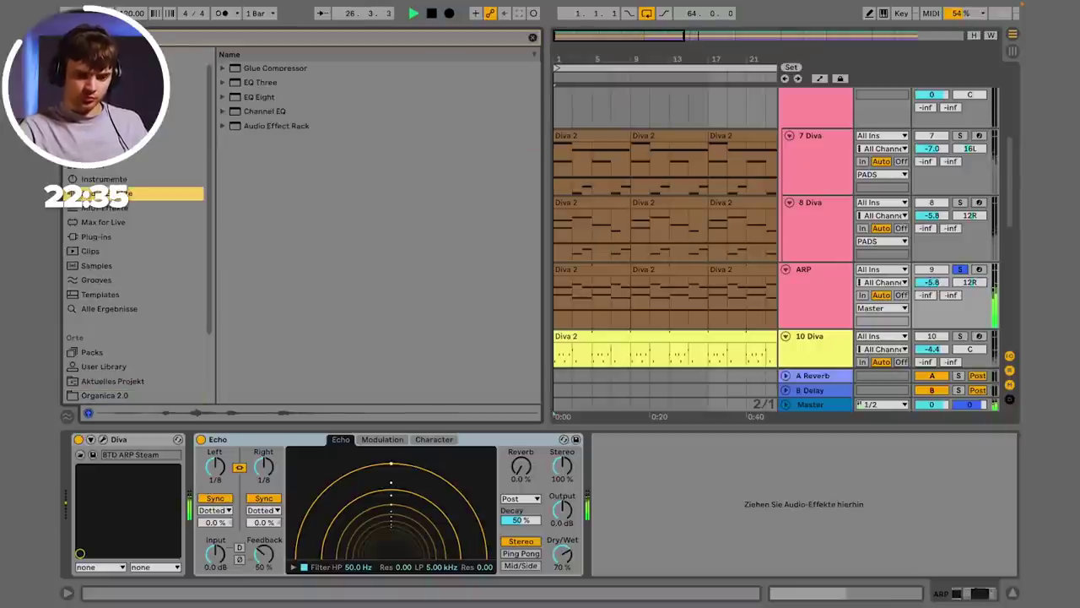
double_click(238, 98)
Step: Turn EQ Eight band 1 into a low cut at about 495 Hz with Q 0.56, then unsolo ARP and set its volume to -6.5 dB
left_click(676, 497)
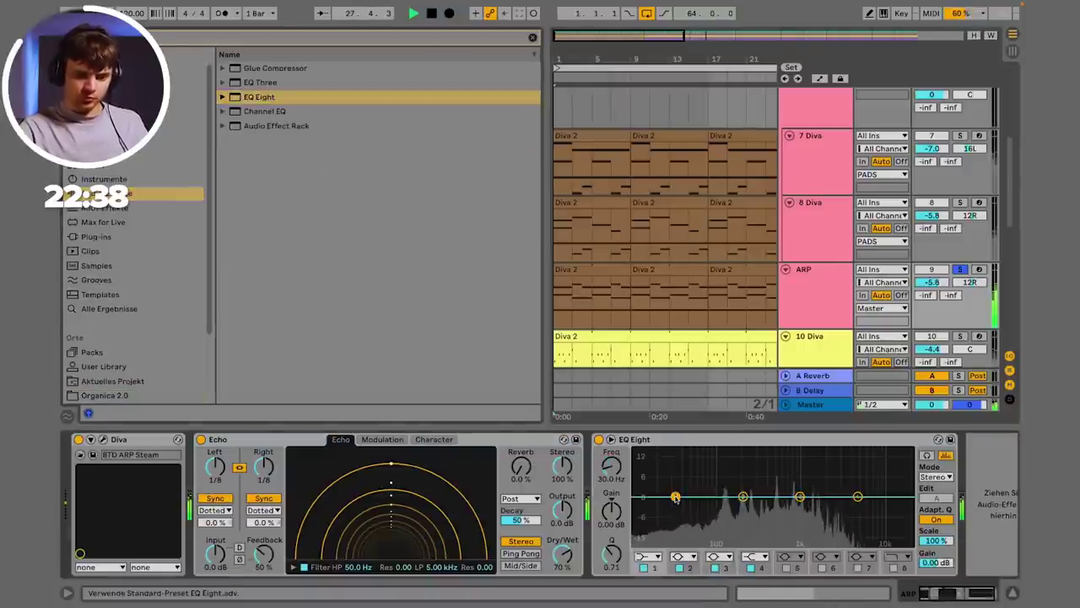
left_click(643, 559)
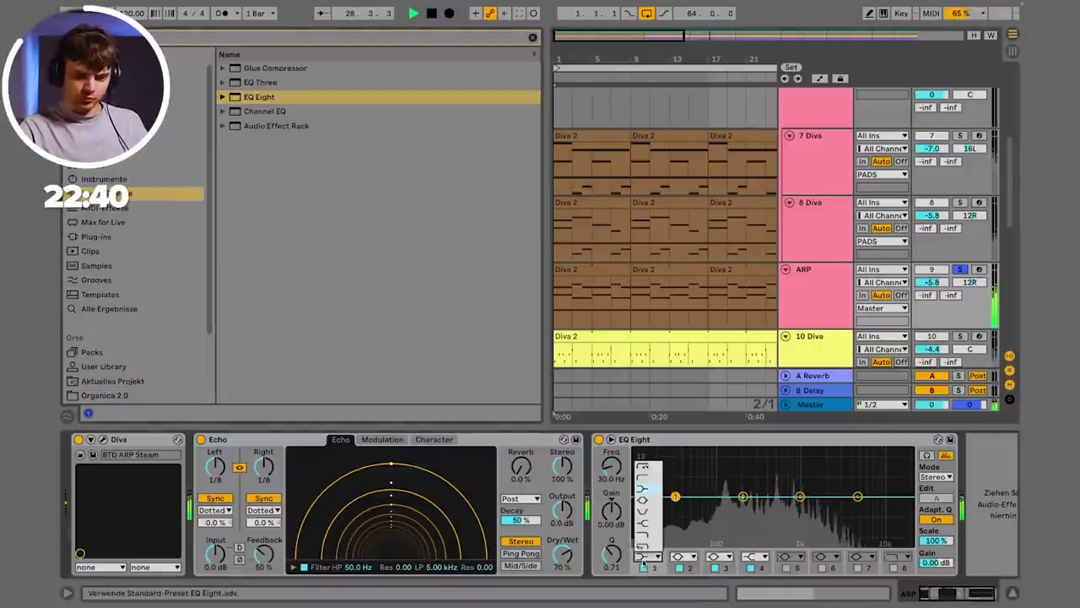
left_click(647, 455)
left_click_drag(675, 496, 737, 507)
left_click_drag(609, 471, 609, 447)
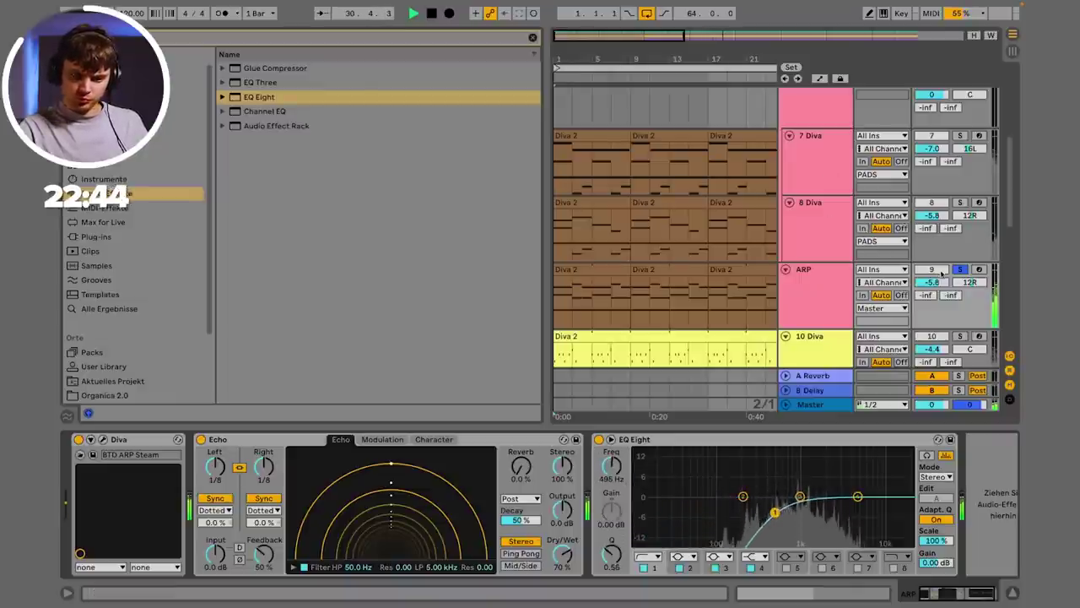
left_click(959, 269)
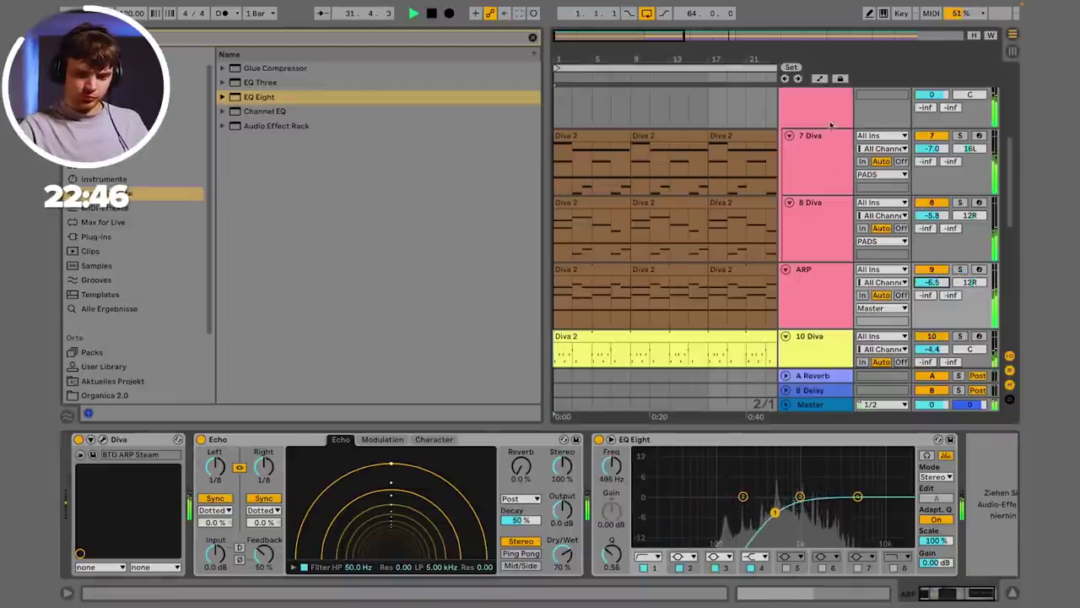
Step: Solo the PADS group and add a Compressor to it
left_click(830, 123)
scroll(831, 119, "up", 1)
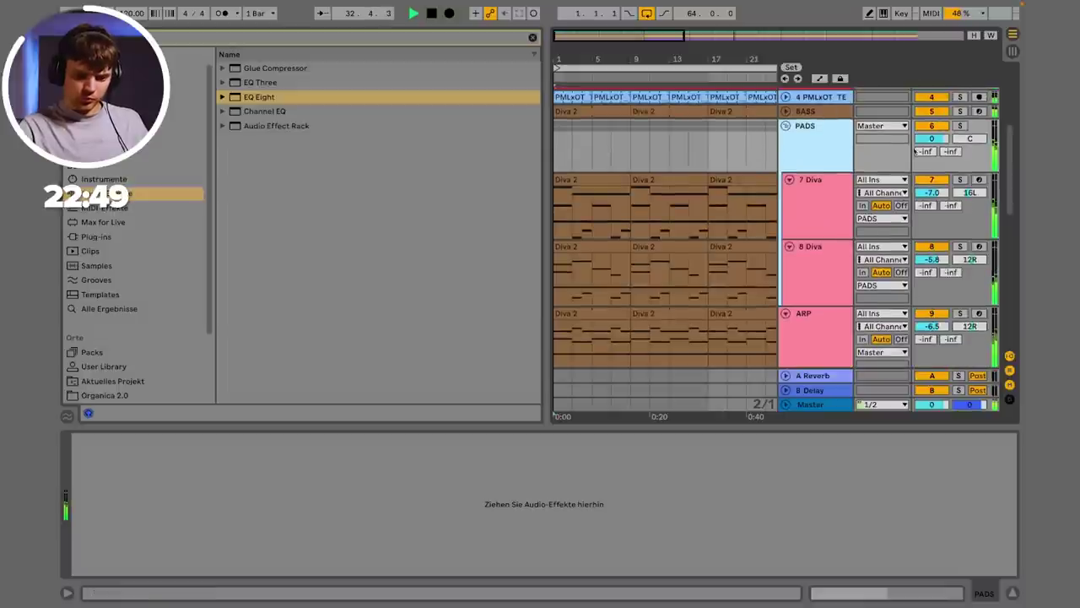
left_click(960, 126)
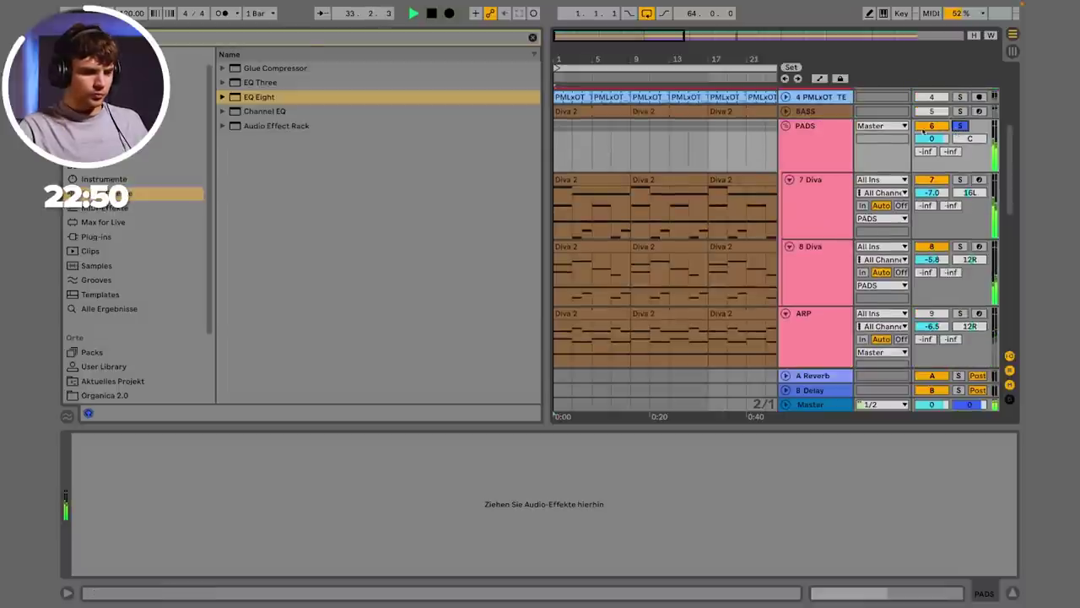
left_click(283, 42)
type("comp")
left_click_drag(257, 126, 156, 458)
Step: Enable the sidechain on the PADS Compressor and choose its audio source
left_click(90, 440)
left_click(103, 453)
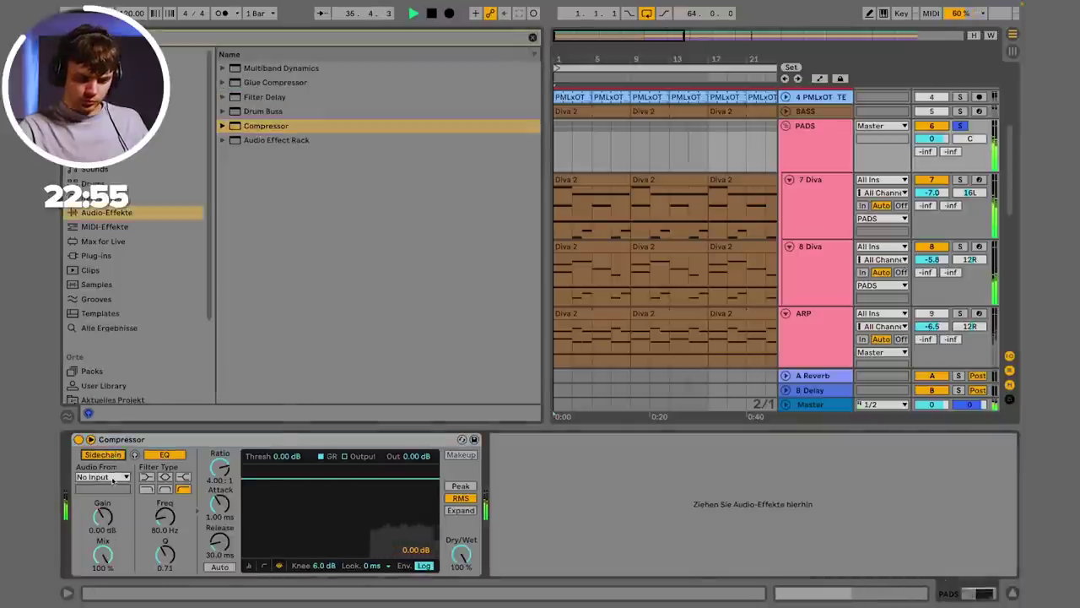
left_click(102, 477)
left_click(125, 224)
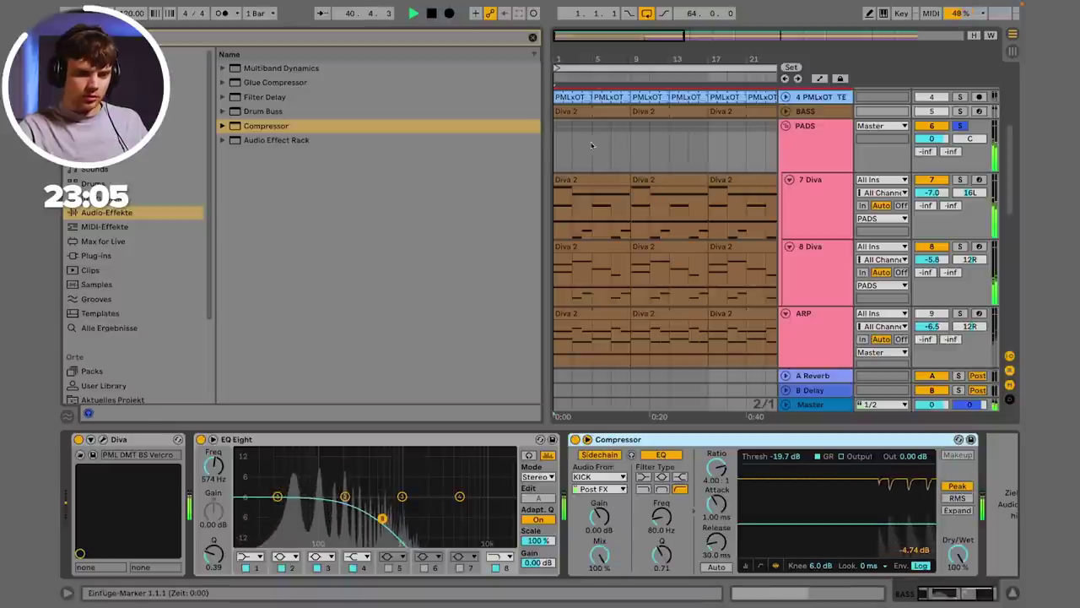
Step: Deactivate the BASS clip from bar 1 to bar 9 and end the PADS solo
left_click(599, 111)
left_click(599, 110)
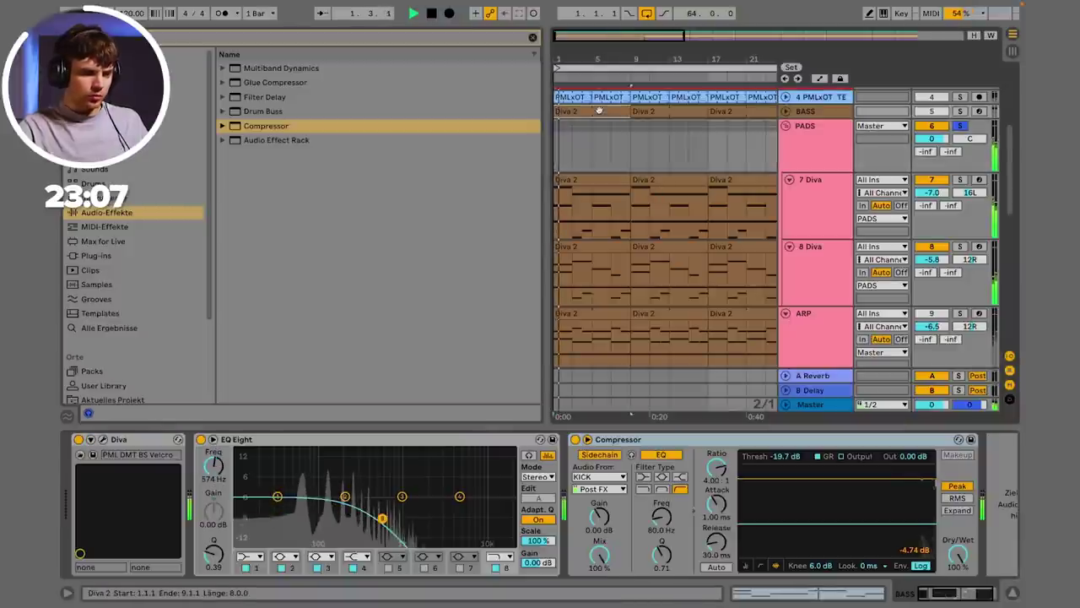
left_click(960, 111)
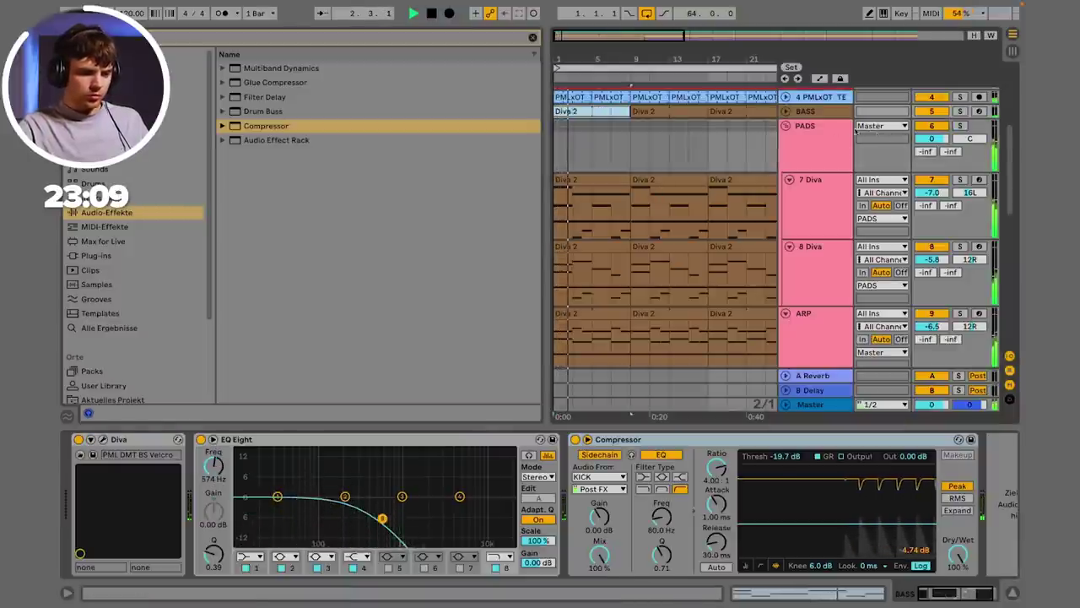
Step: Collapse the PADS group and deactivate the KICK clips from bar 1 to bar 9
left_click(786, 126)
scroll(788, 129, "up", 5)
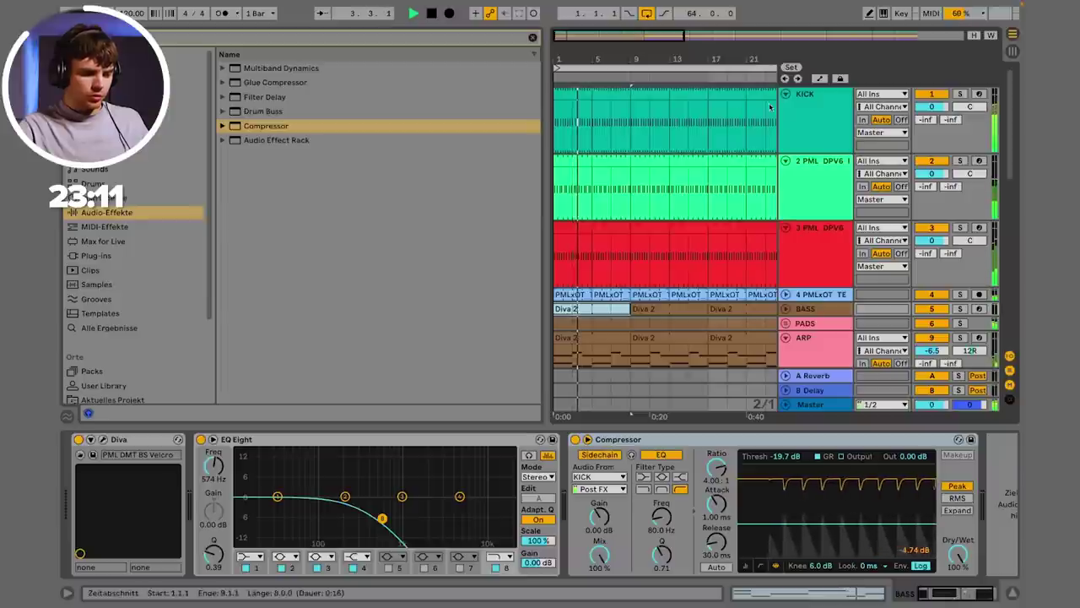
left_click(788, 129)
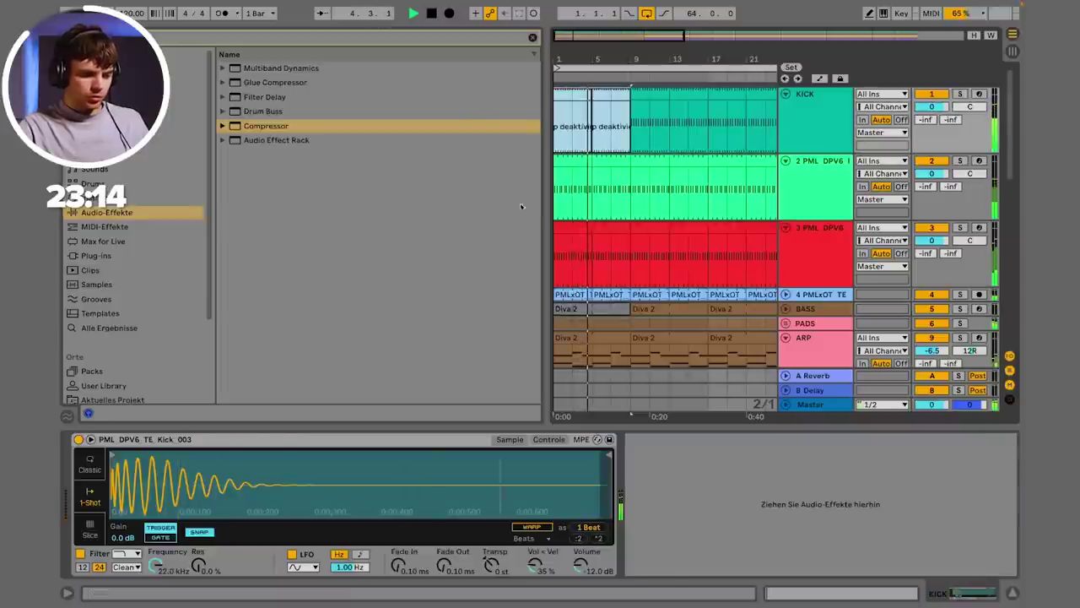
Step: Clear tracks 2 and 3 before bar 9 and the 10 Diva track before bar 23
left_click_drag(625, 198, 505, 247)
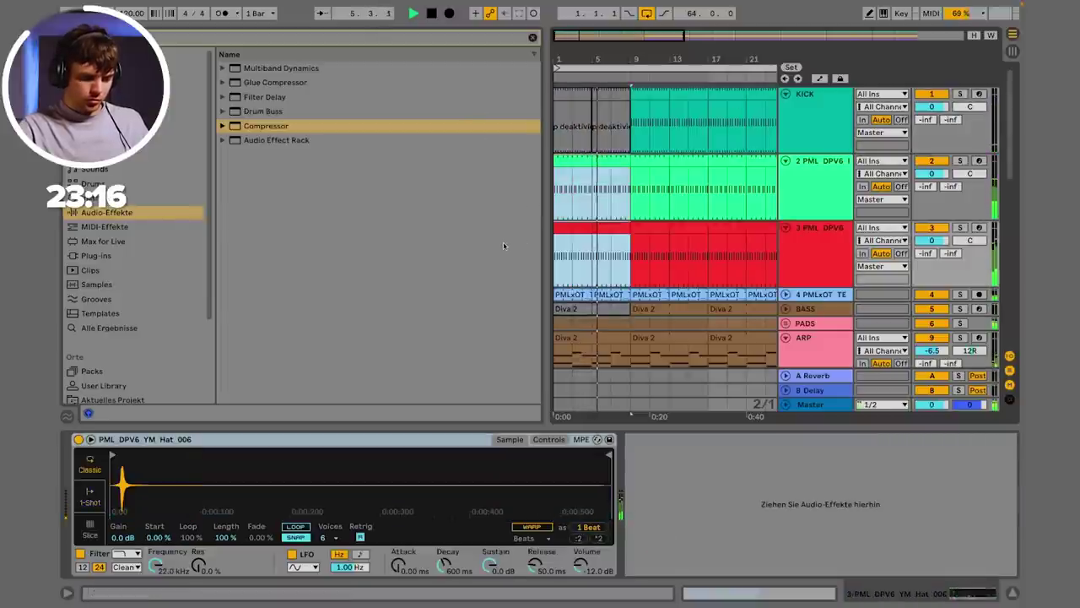
scroll(684, 207, "down", 3)
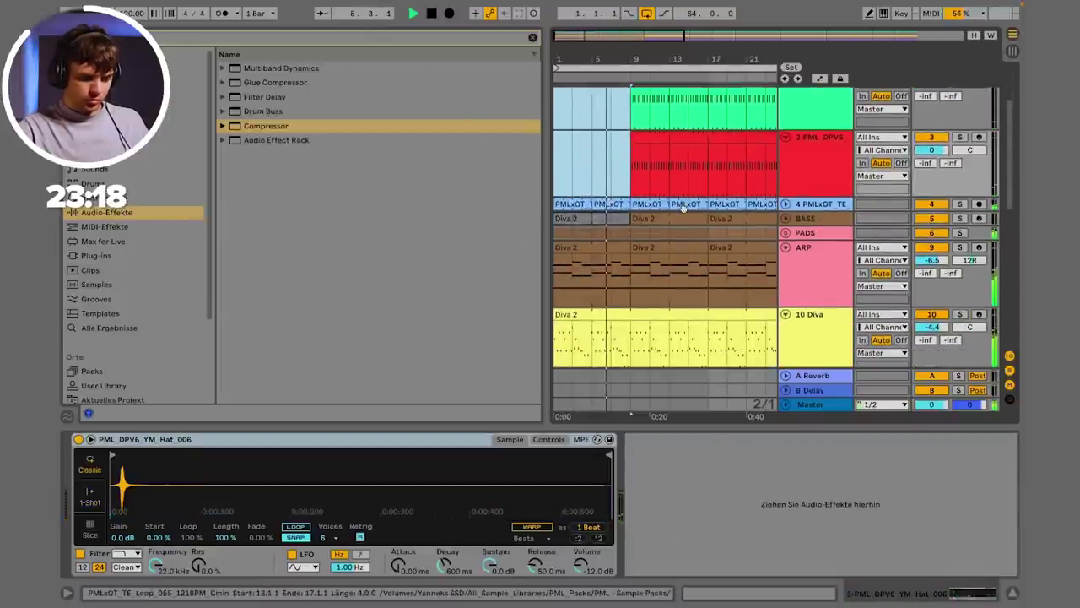
scroll(684, 208, "down", 4)
scroll(659, 195, "up", 2)
left_click_drag(556, 160, 767, 162)
Step: Mute the ARP track
left_click(827, 119)
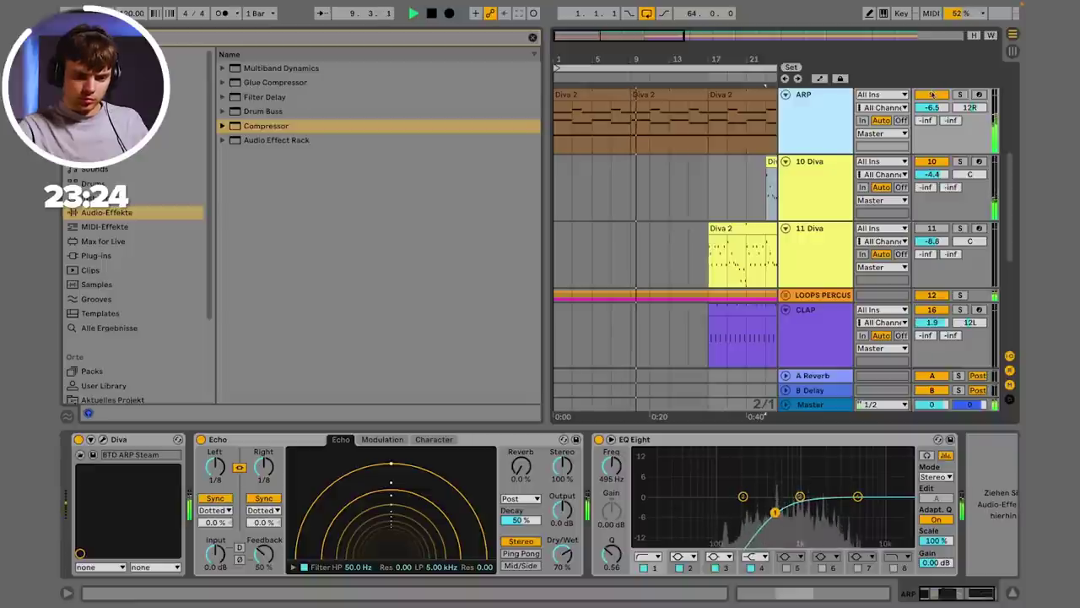
scroll(823, 185, "up", 2)
left_click(926, 153)
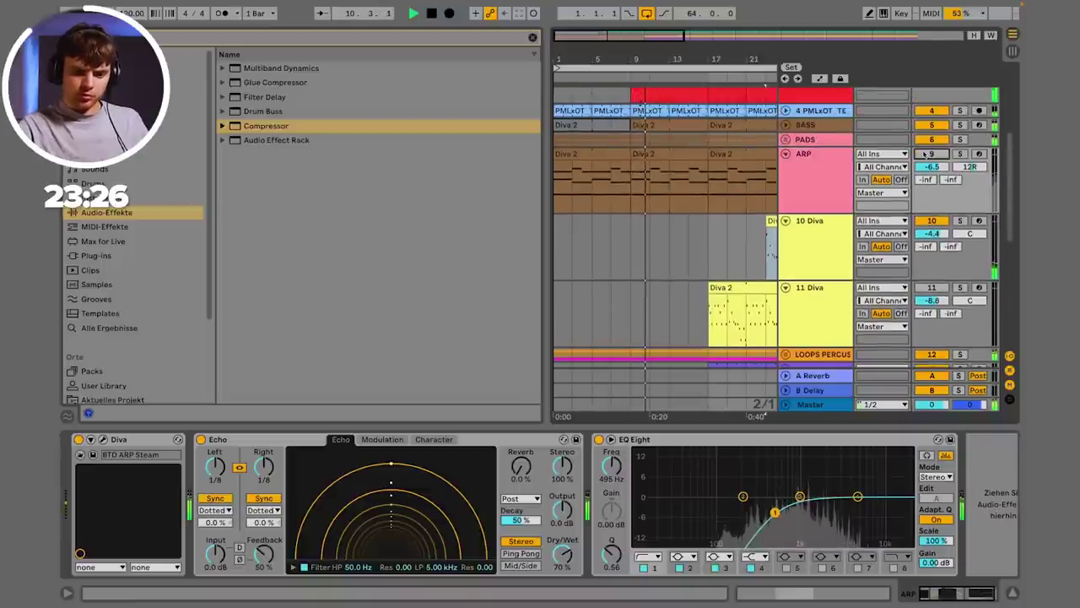
Step: Find Auto Filter in the audio effects and add it to the end of the ARP track's device chain
left_click_drag(747, 78, 642, 57)
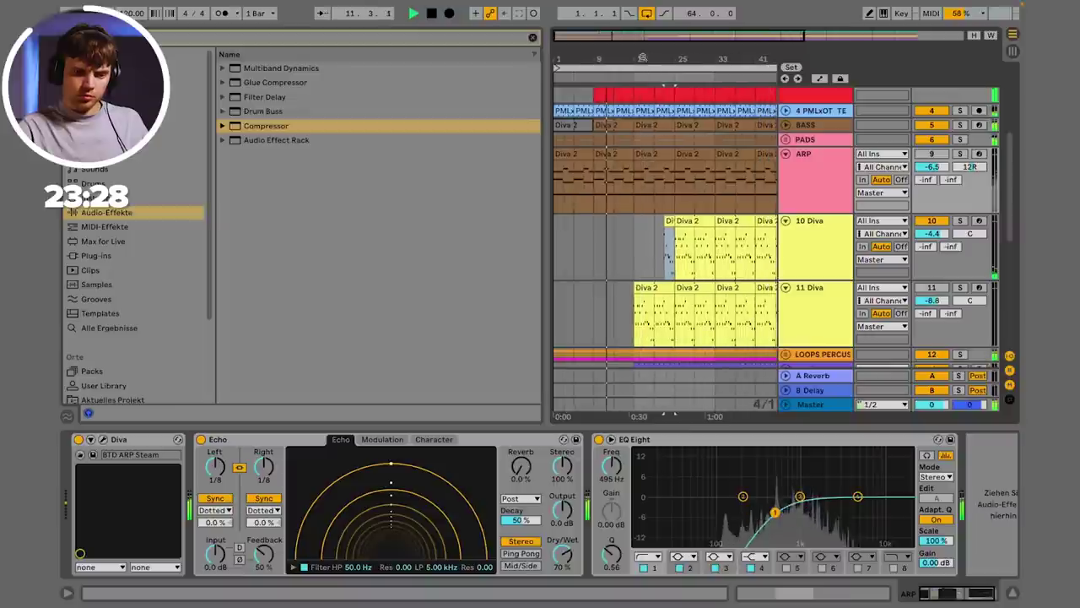
left_click(813, 168)
key("super+f")
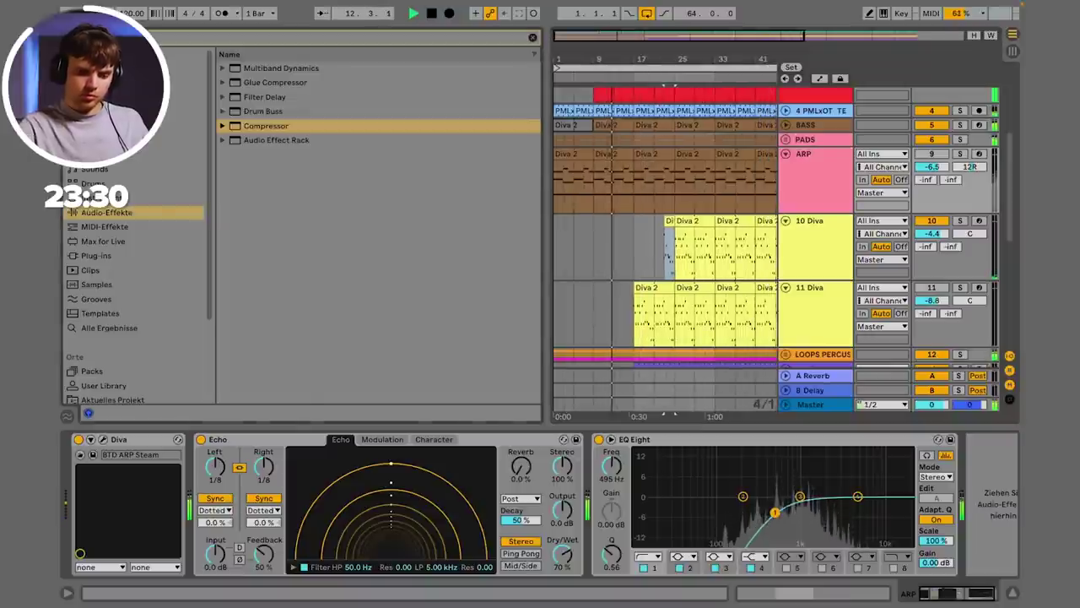
type("auto")
double_click(279, 83)
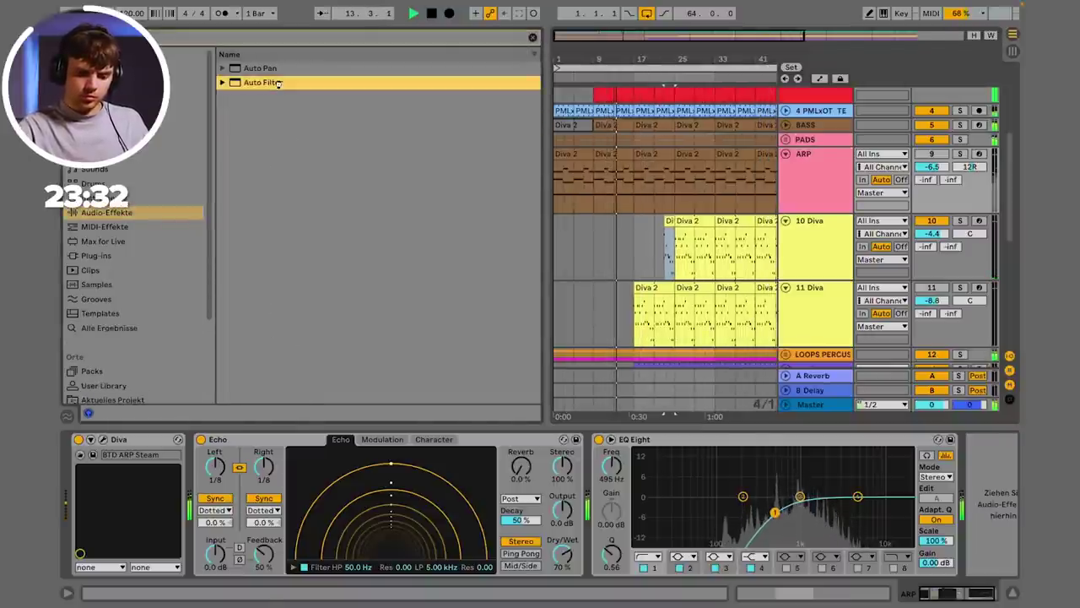
Step: Draw Auto Filter Frequency automation on ARP that rises to 12.5 kHz at about bar 33, then hide the automation
right_click(923, 476)
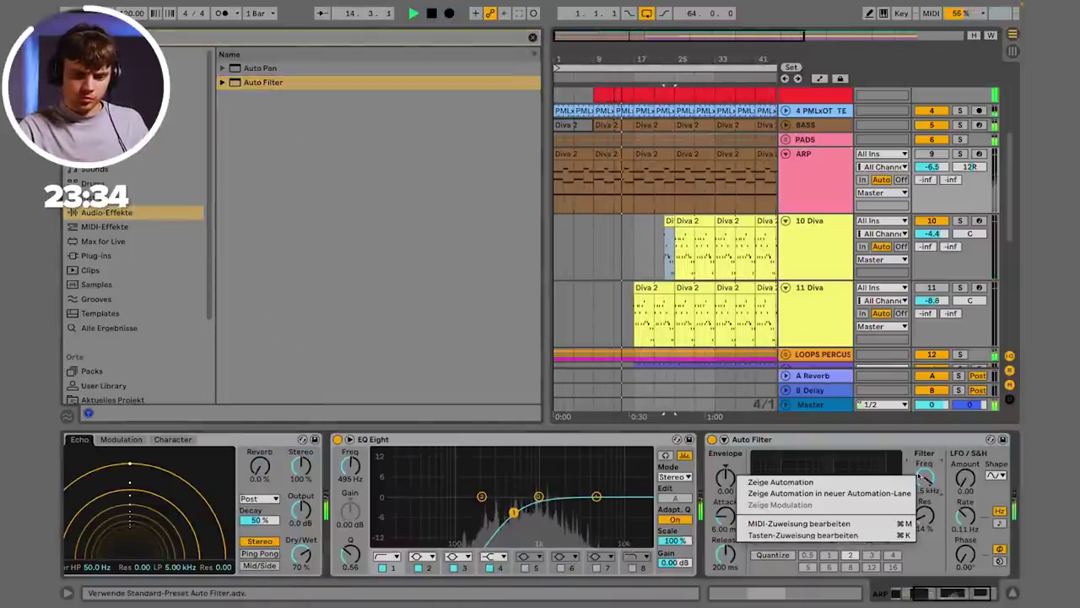
left_click(882, 483)
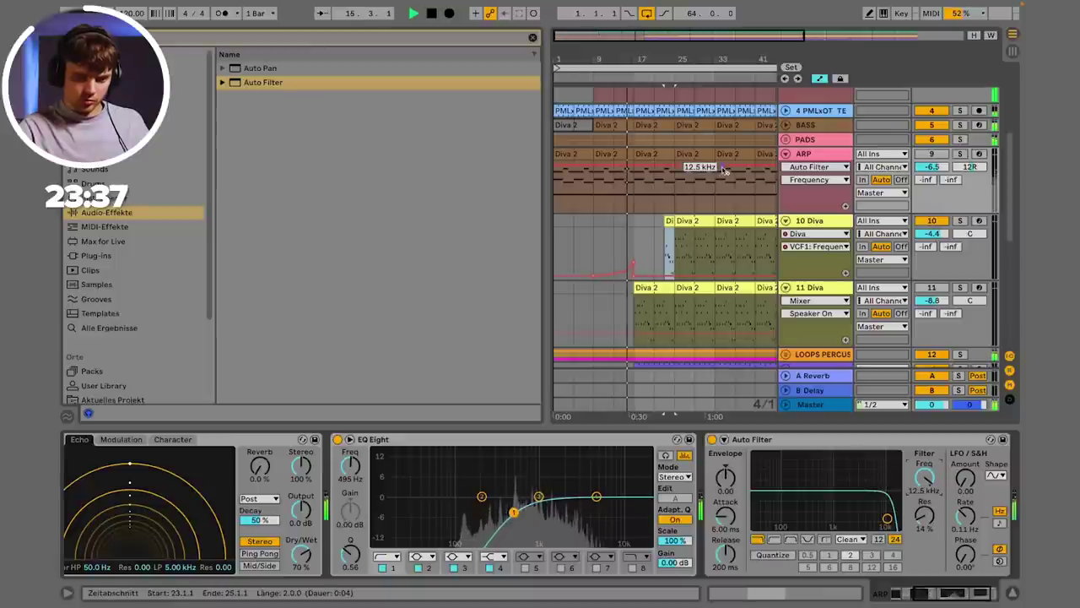
left_click(717, 167)
left_click_drag(614, 167, 614, 175)
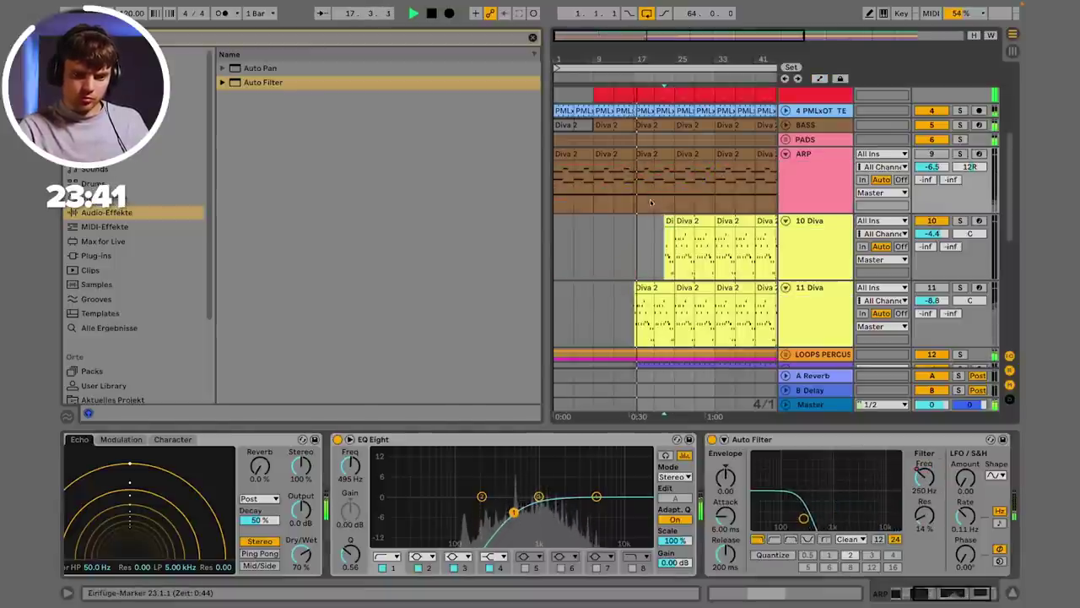
Step: Expand the percussion loops group and delete the clave loop on track 15 before bar 33
scroll(654, 240, "down", 6)
scroll(654, 241, "up", 3)
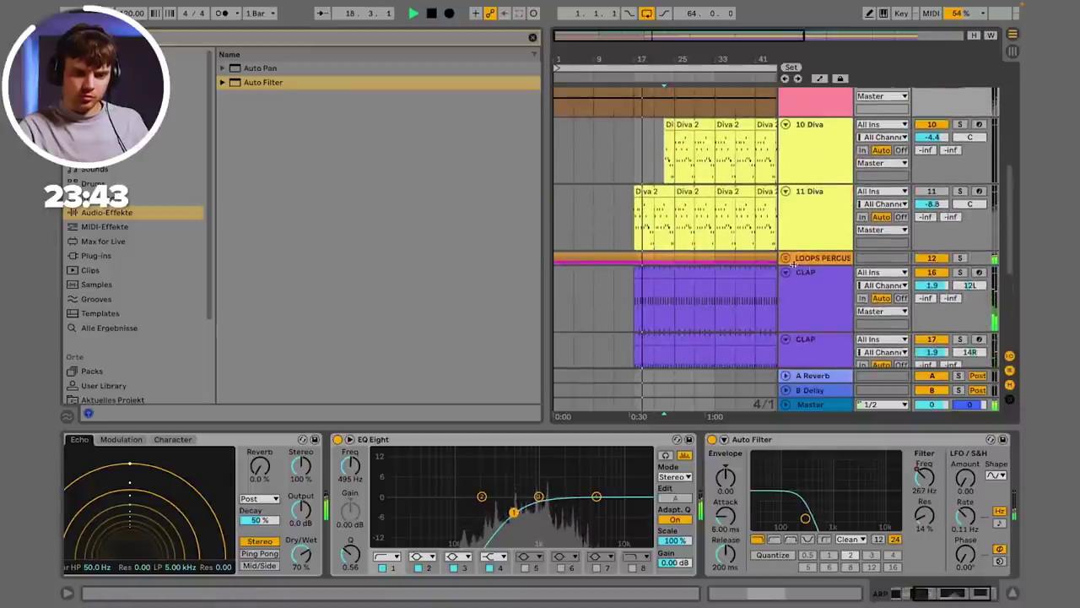
left_click(786, 258)
scroll(791, 263, "down", 4)
left_click(932, 253)
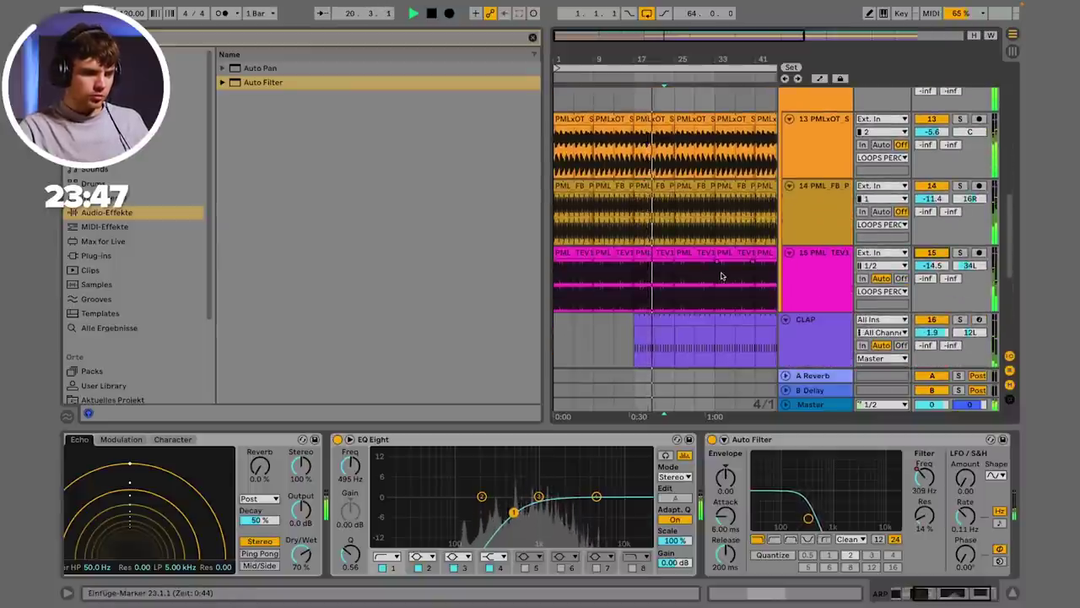
left_click_drag(717, 272, 516, 267)
key("Delete")
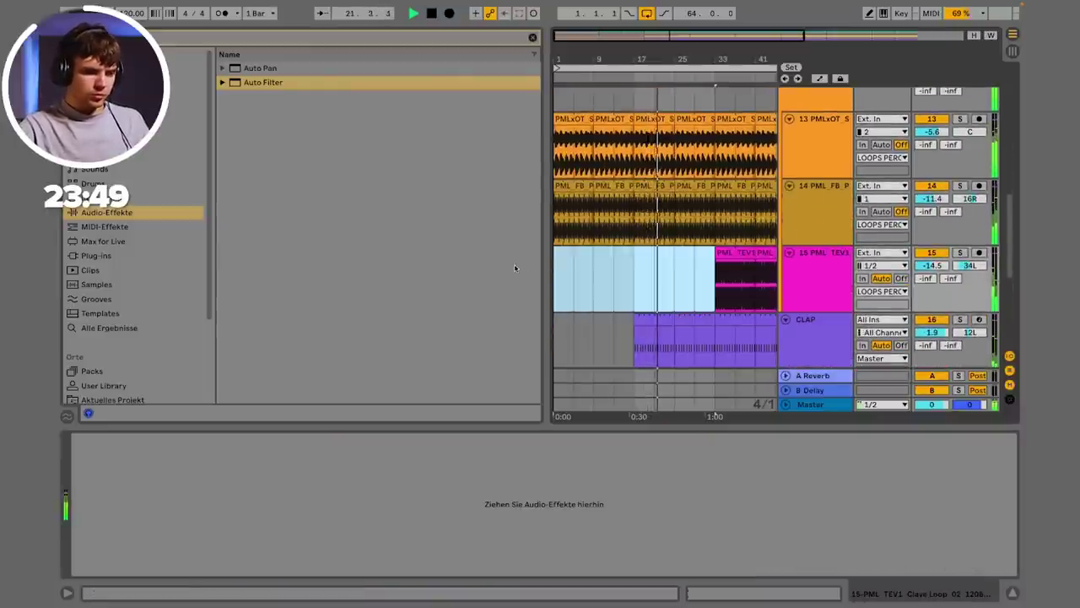
Step: Delete the 10 Diva clip section between bars 23 and 25
left_click(824, 280)
scroll(824, 280, "down", 5)
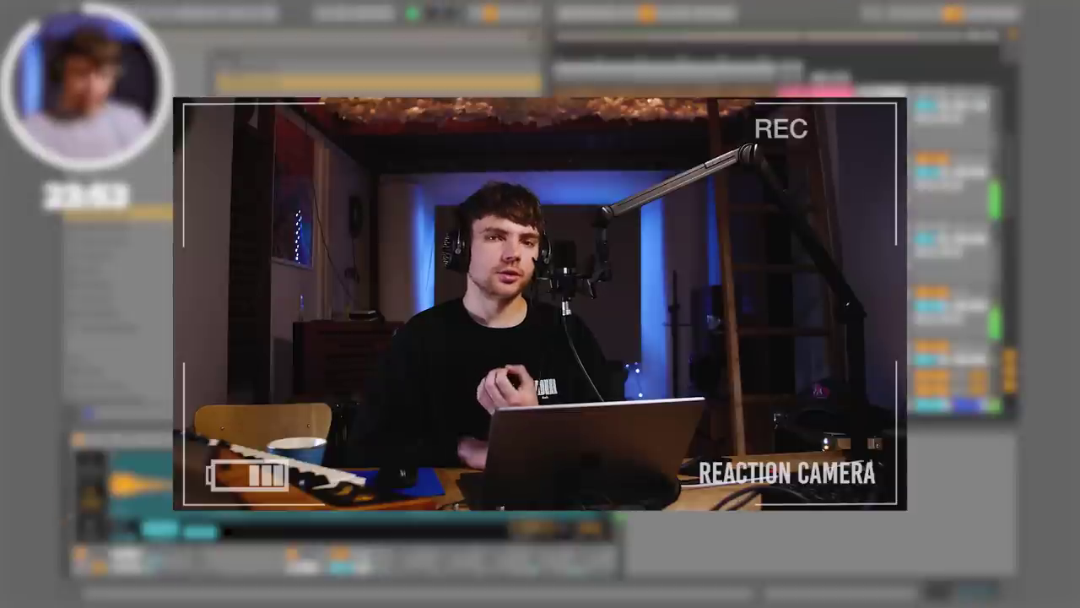
left_click(824, 161)
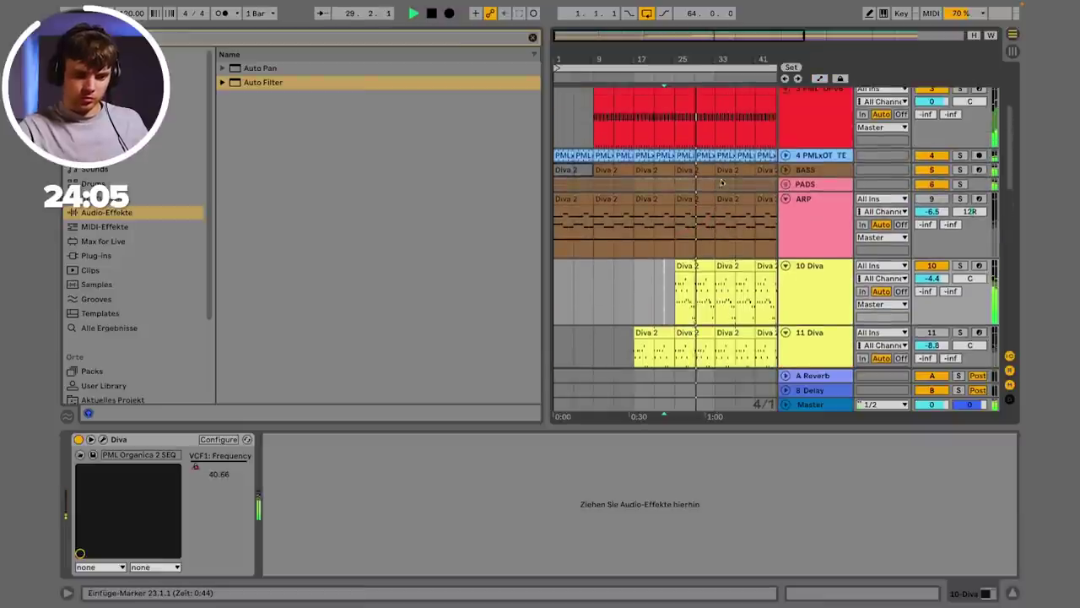
Step: Deactivate the KICK clips from bar 33 to bar 49 and add a locator named BREAK 1 at bar 33
scroll(722, 182, "up", 3)
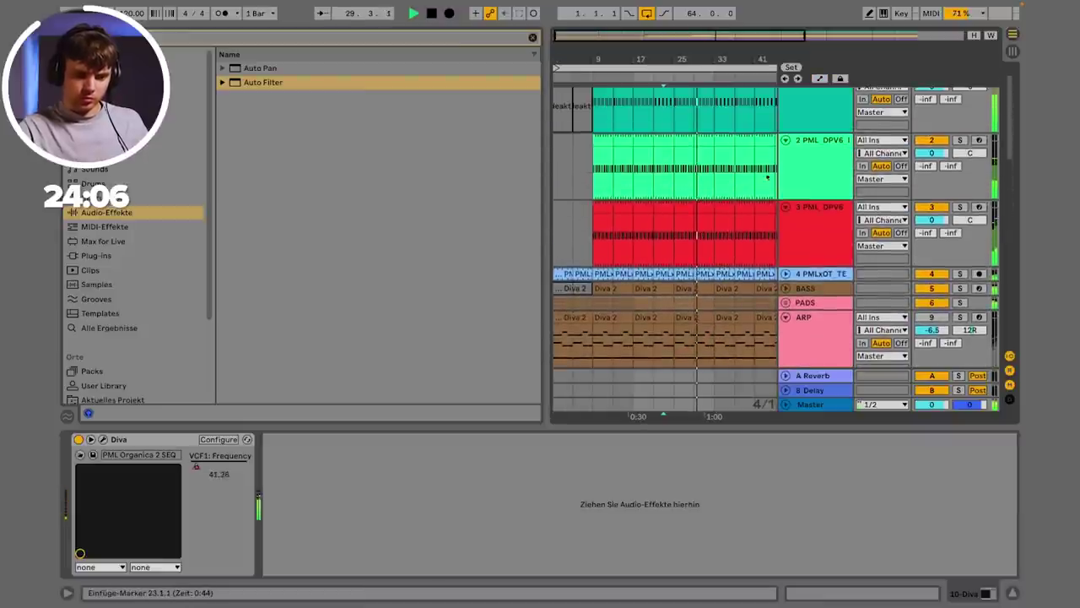
scroll(838, 223, "up", 1)
left_click(806, 122)
left_click_drag(729, 73, 731, 101)
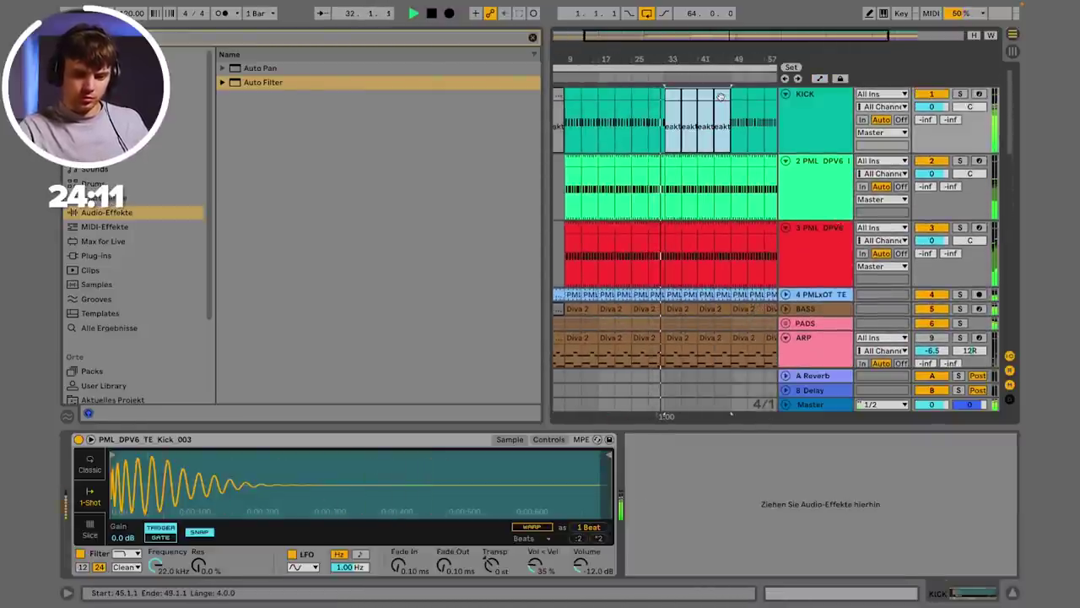
right_click(667, 80)
left_click(687, 118)
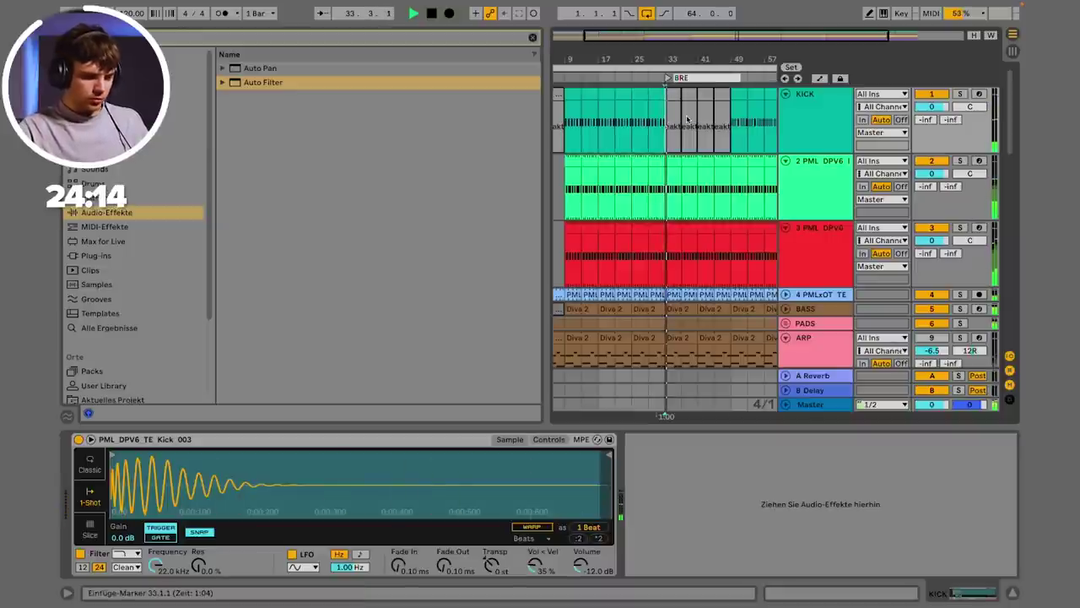
Step: Set the volume of the clave loop on track 15 to -10.6 dB
scroll(683, 173, "down", 10)
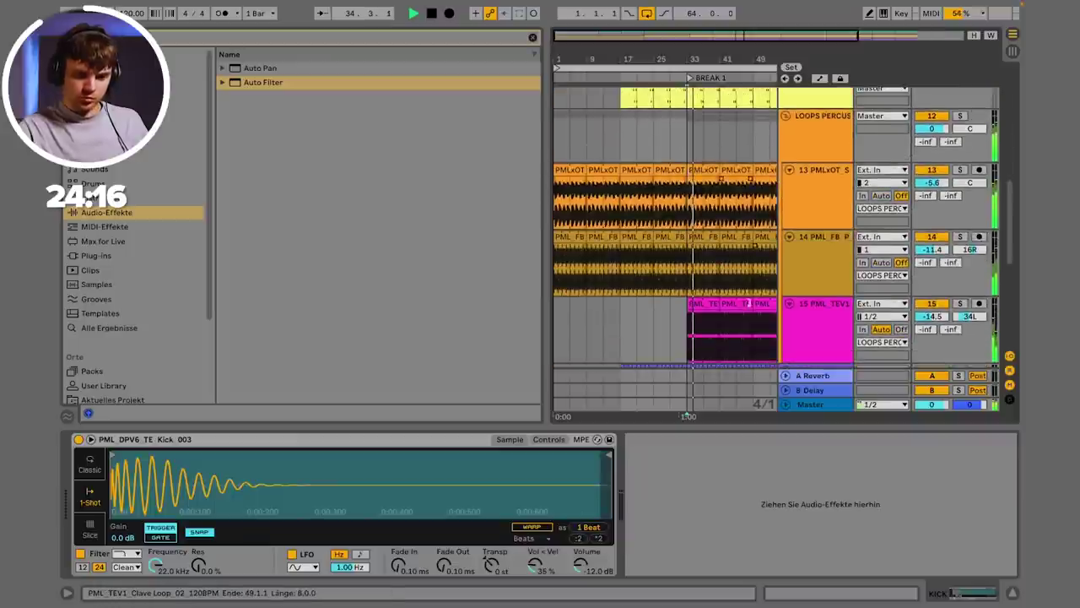
left_click(849, 309)
left_click(932, 310)
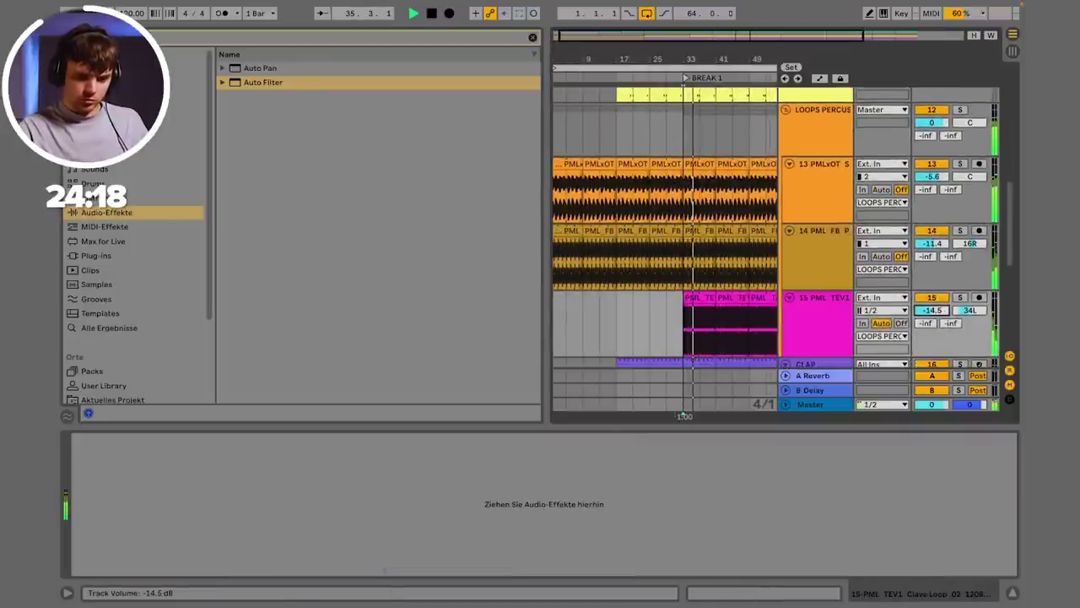
left_click(829, 319)
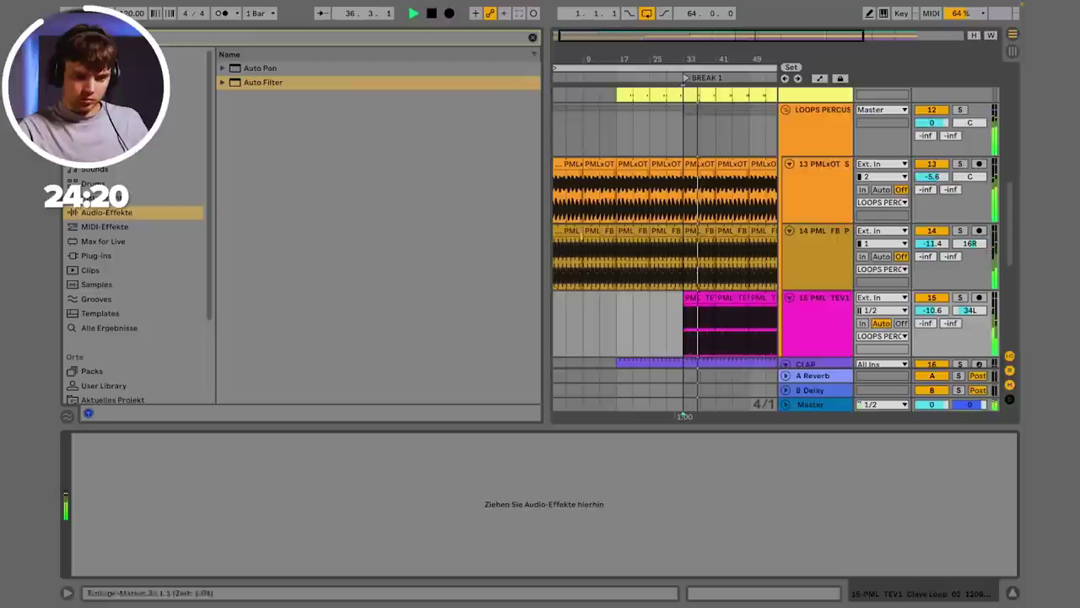
Step: Add an EQ Eight to the clave loop on track 15 and cut band 3 around 2.20 kHz with a Q of 2.03
key("super+f")
type("eq")
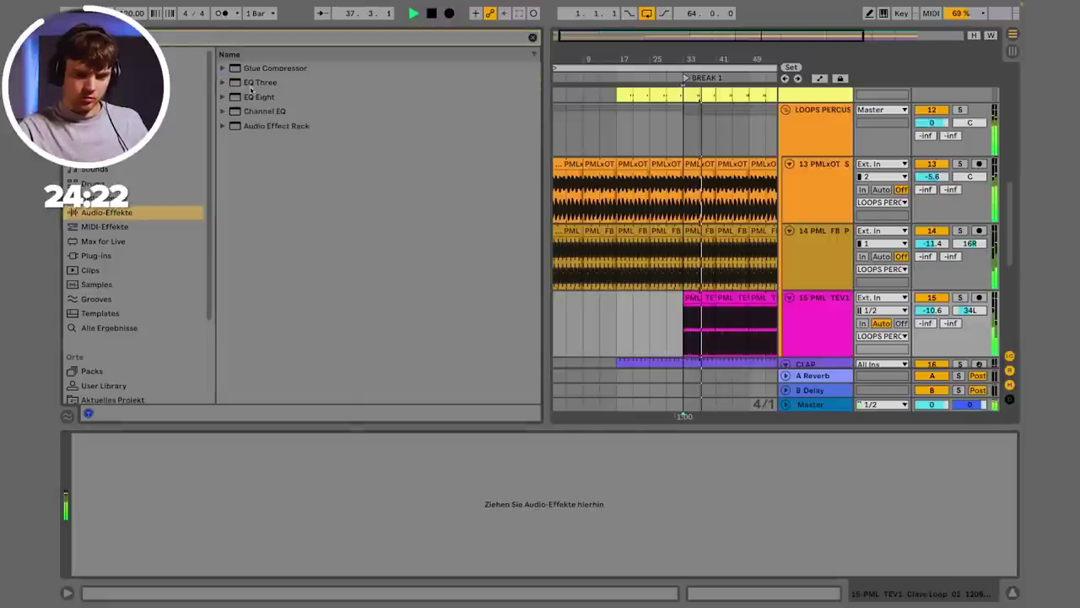
double_click(248, 96)
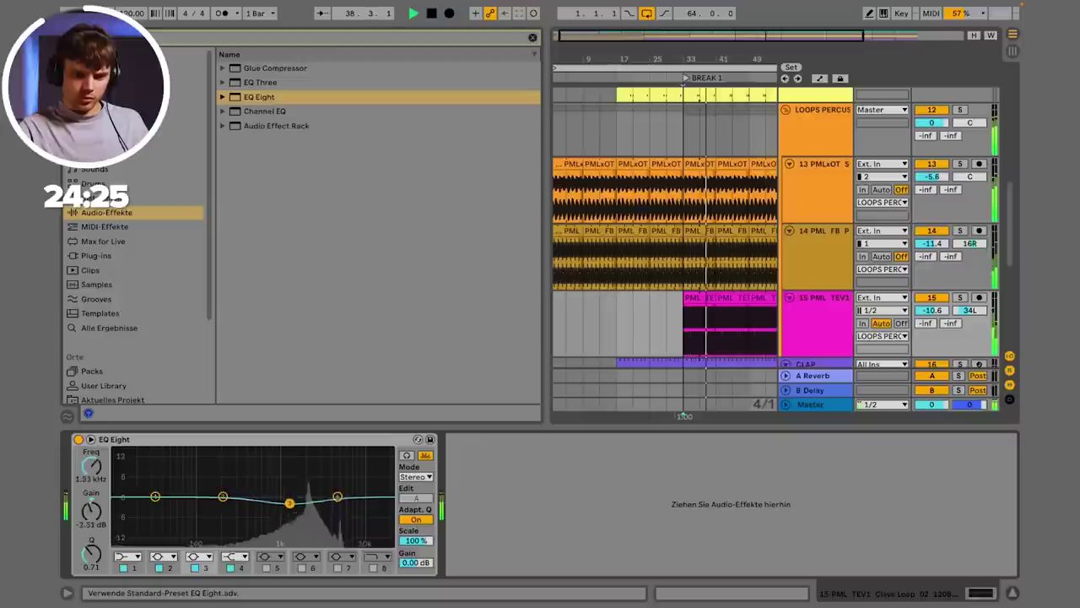
left_click_drag(303, 507, 308, 507)
left_click_drag(91, 553, 91, 531)
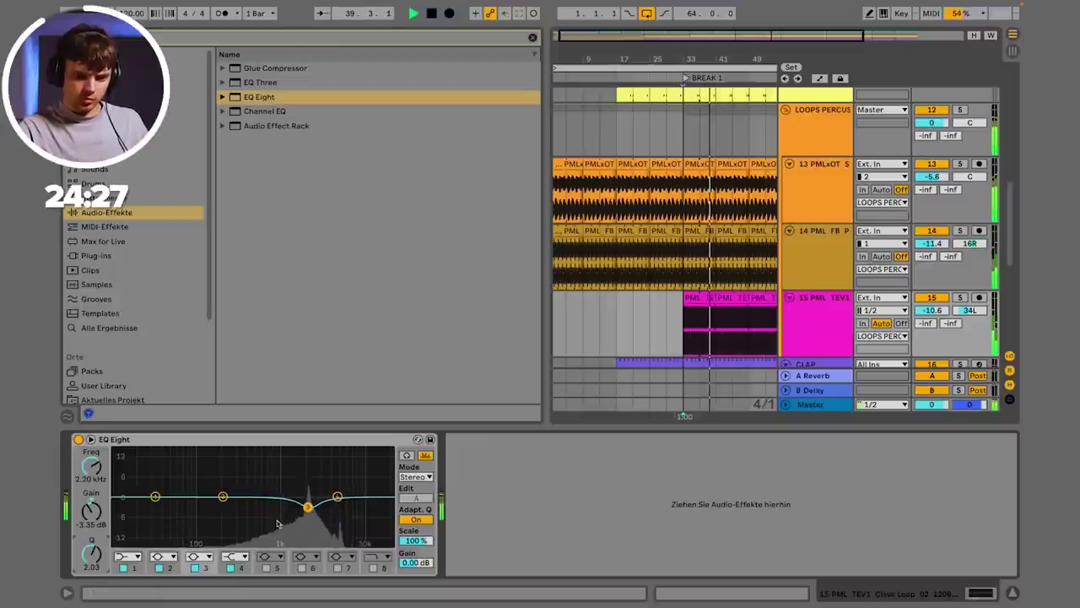
left_click_drag(309, 510, 309, 516)
key("a")
key("a")
Step: Collapse the percussion loops group, unfold the BASS track and add a Utility after its Compressor
left_click(785, 110)
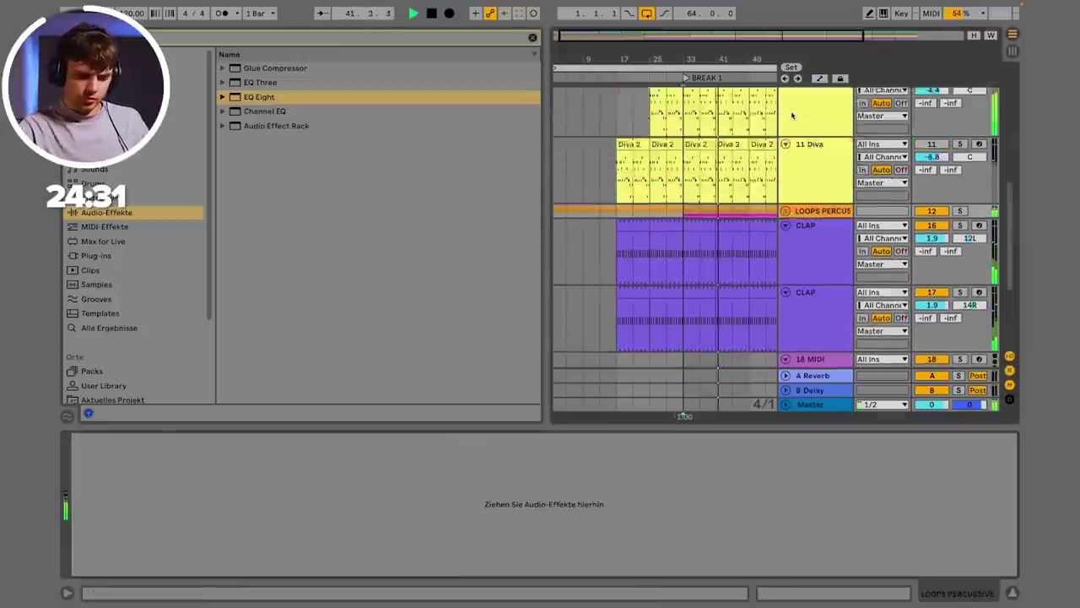
scroll(814, 198, "up", 6)
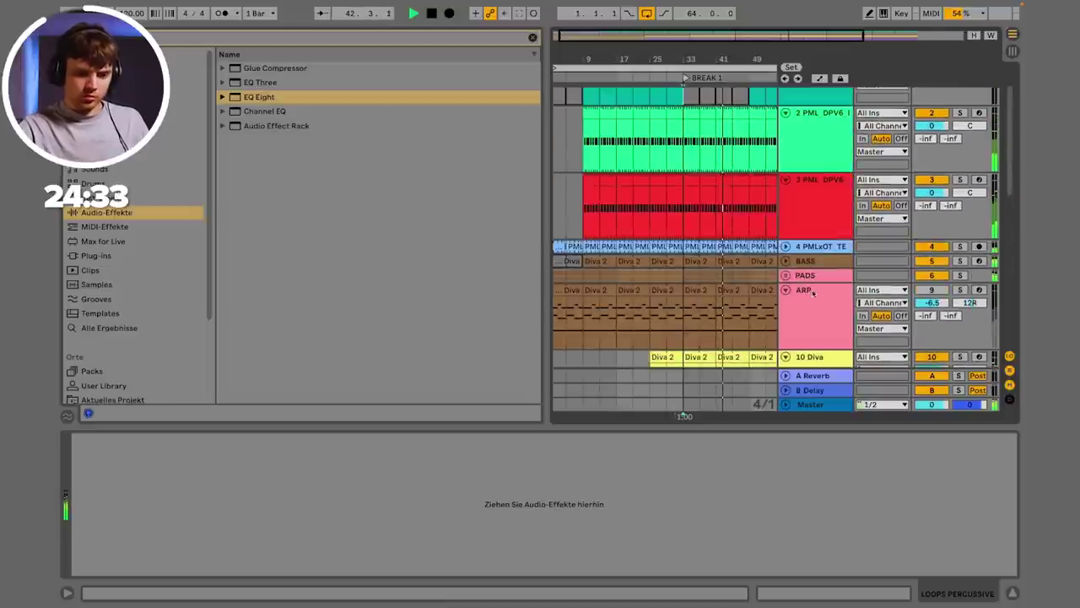
left_click(802, 261)
left_click(786, 261)
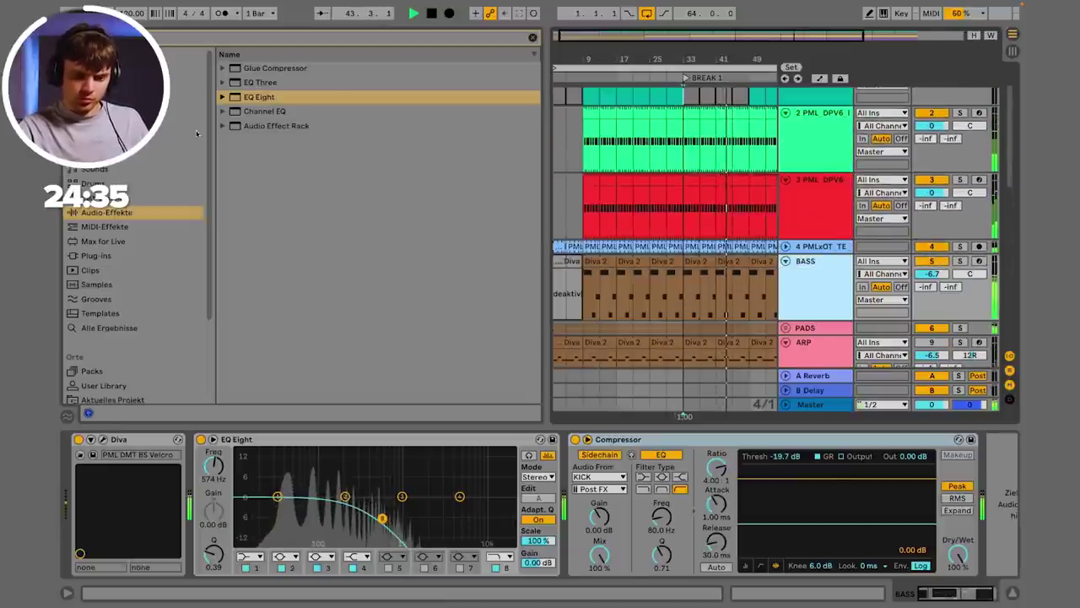
left_click(185, 35)
type("uti")
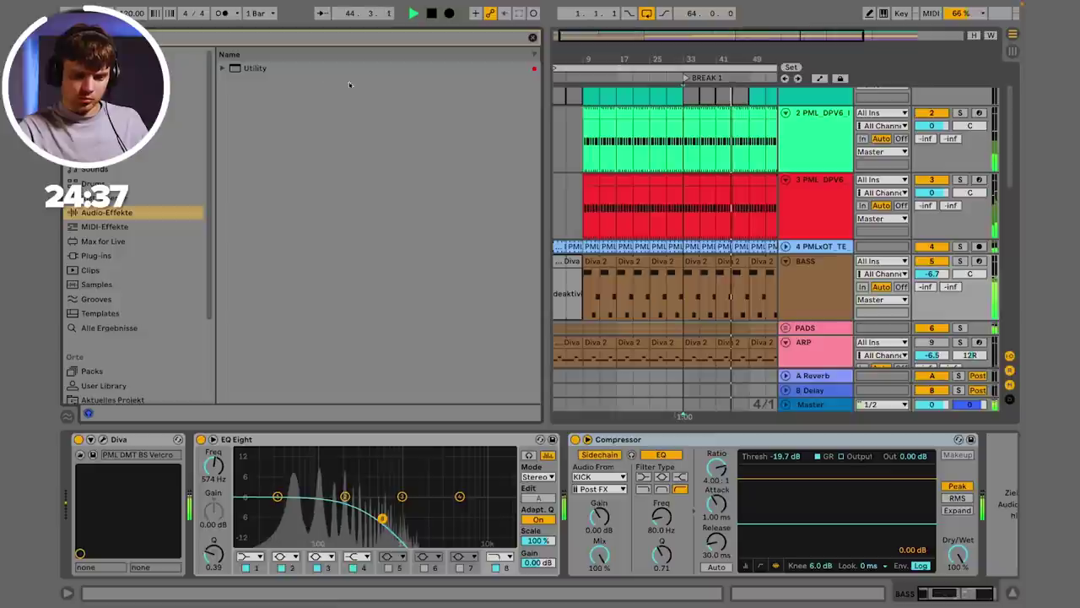
double_click(270, 70)
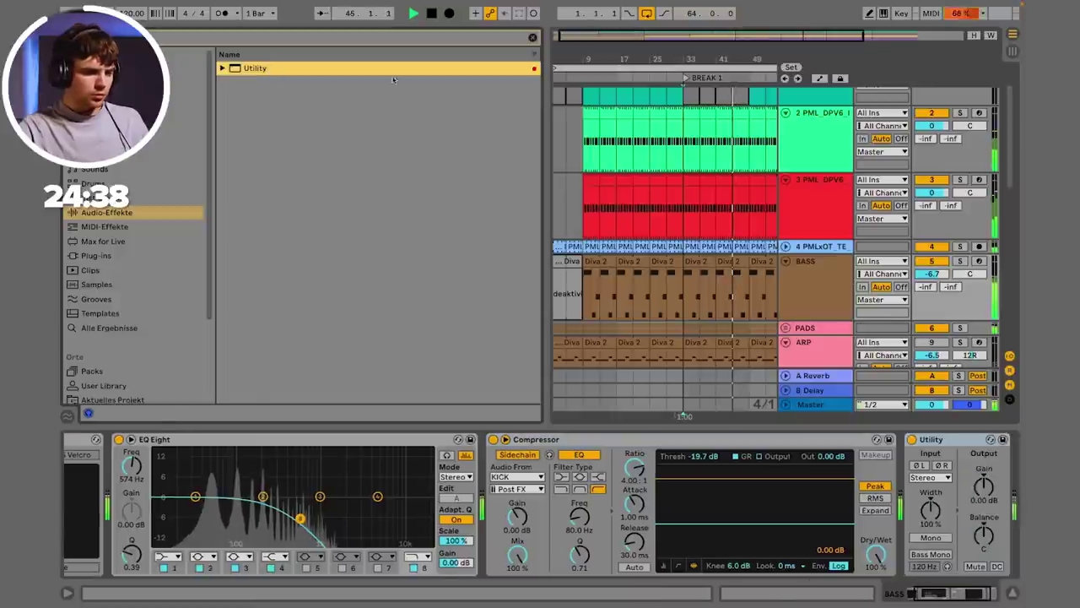
Step: Automate the Utility gain on the BASS track to fade down from 0 dB between bar 41 and bar 49
right_click(983, 488)
left_click(844, 499)
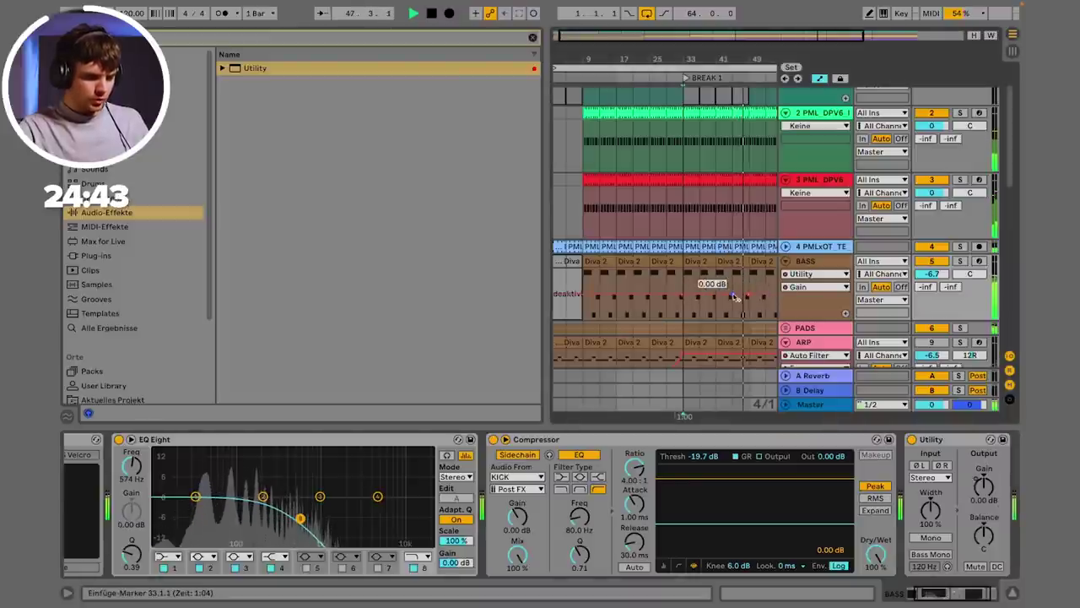
left_click_drag(733, 308, 749, 310)
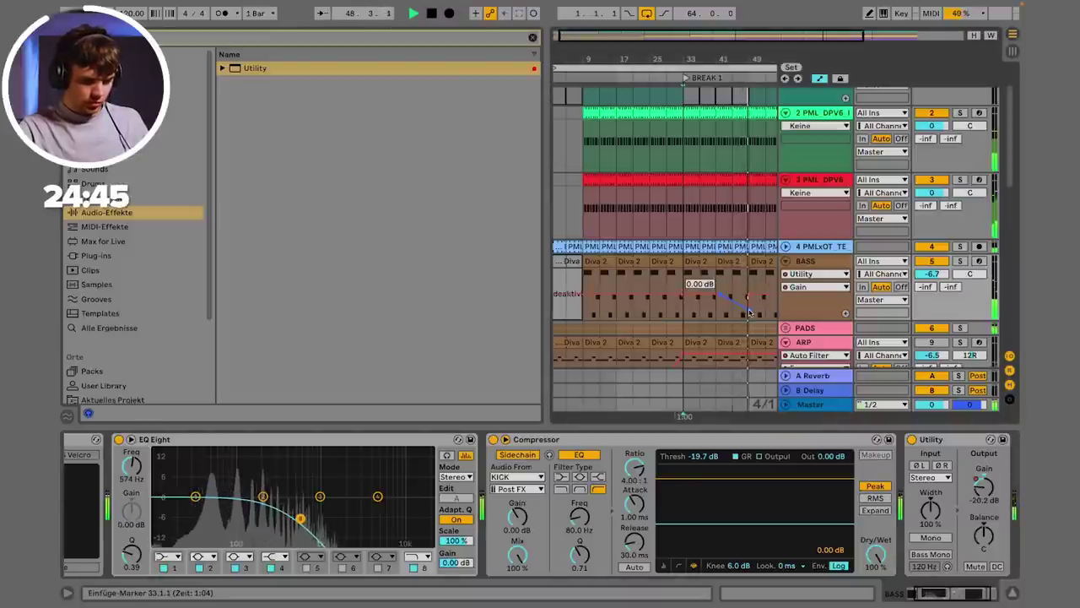
key("a")
scroll(758, 293, "down", 5)
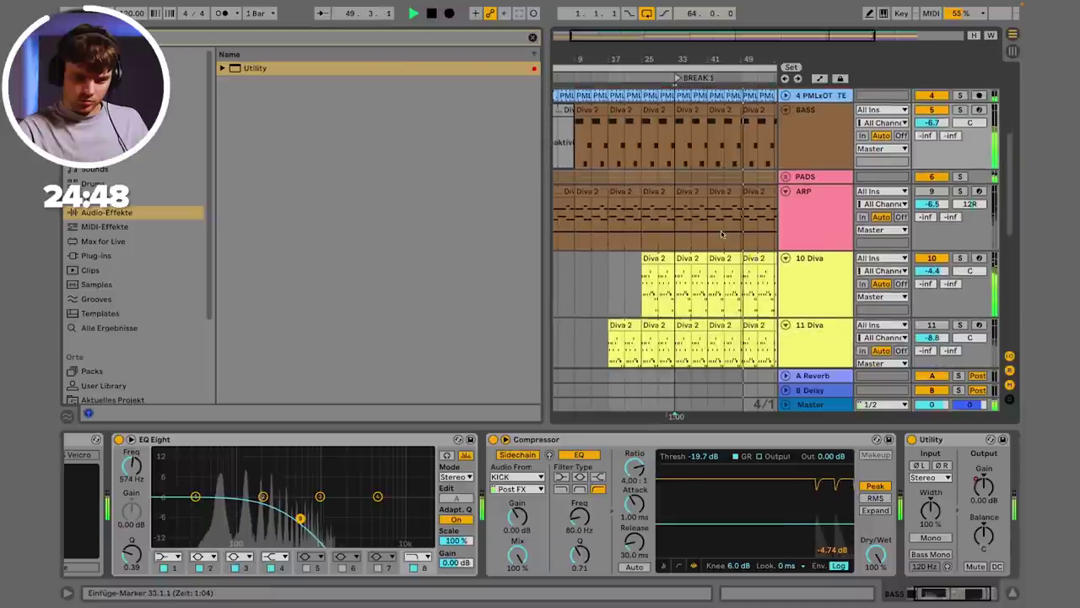
Step: Add a locator named HAT LAYER at bar 49
left_click(678, 169)
key("space")
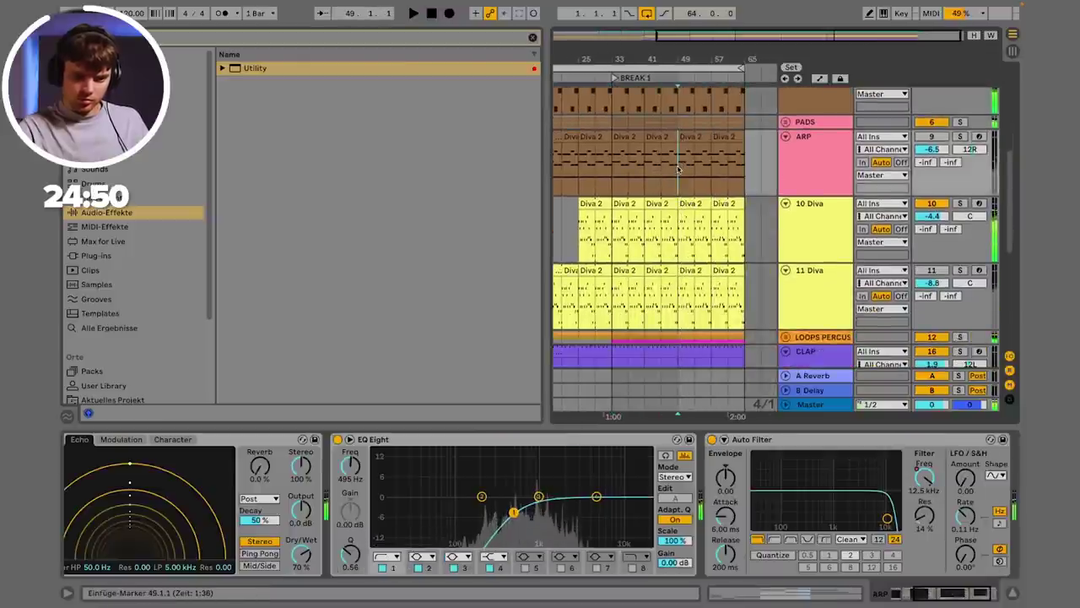
right_click(677, 81)
left_click(696, 126)
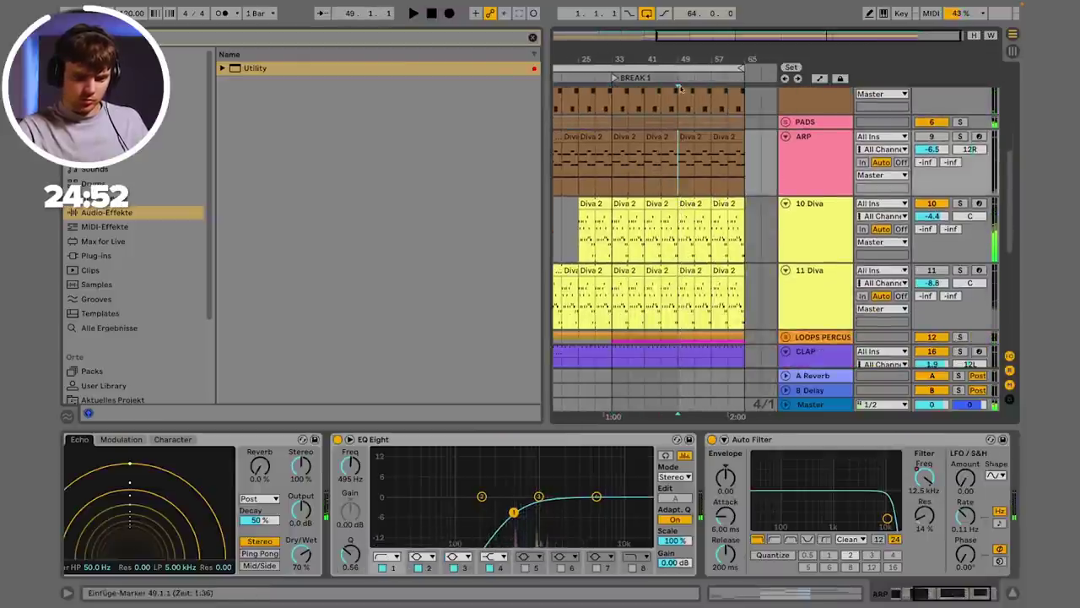
right_click(676, 77)
left_click(692, 112)
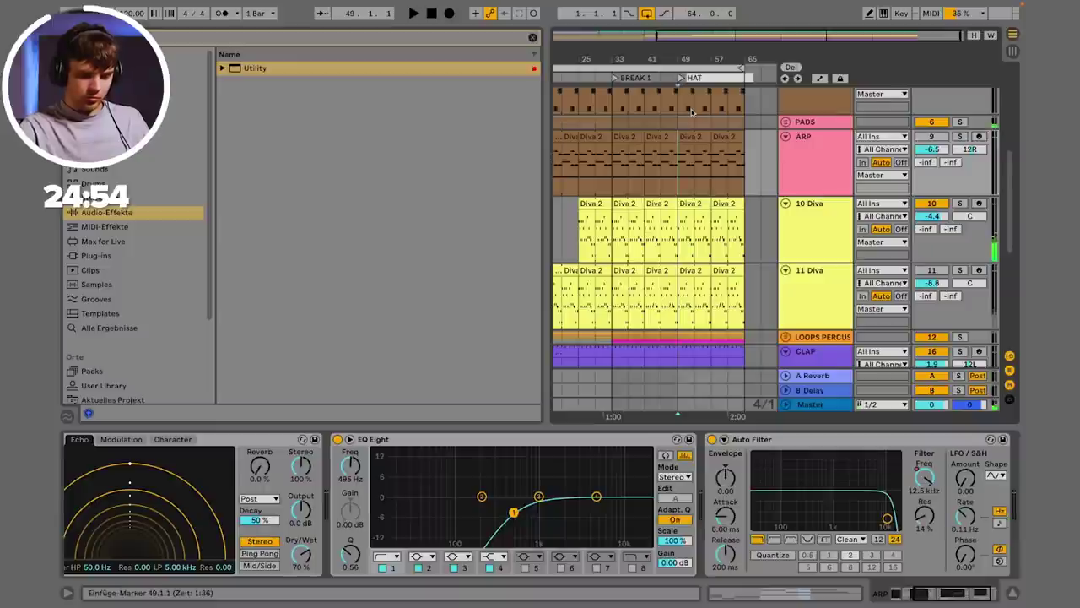
key("a")
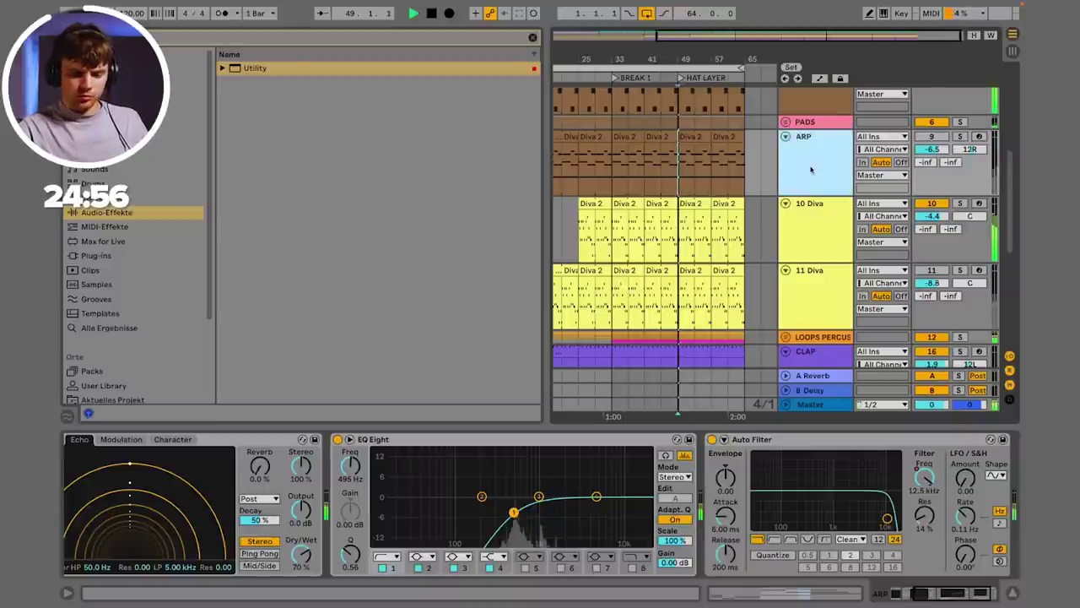
Step: Insert an audio track below ARP and open the Hat Loops folder of the Techhouse Essentials Vol. 1 sample pack
key("ctrl+t")
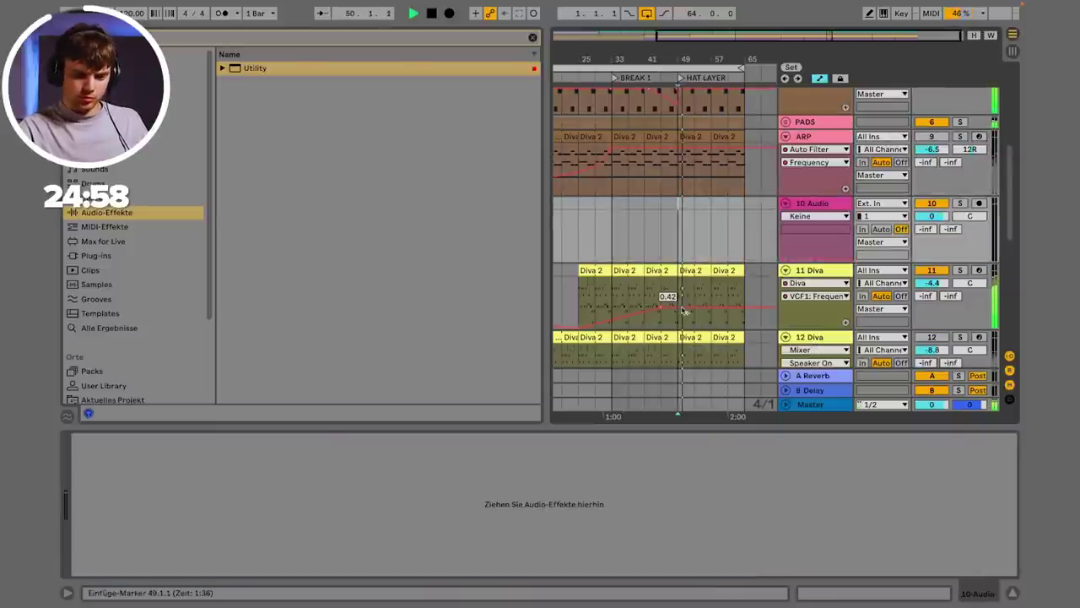
left_click(676, 309)
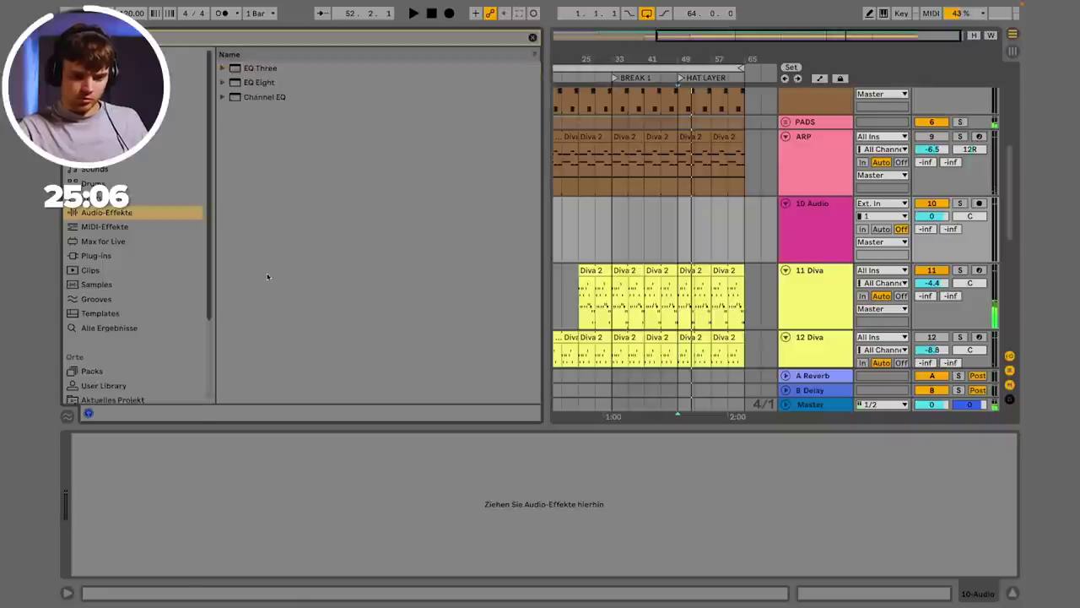
left_click(641, 217)
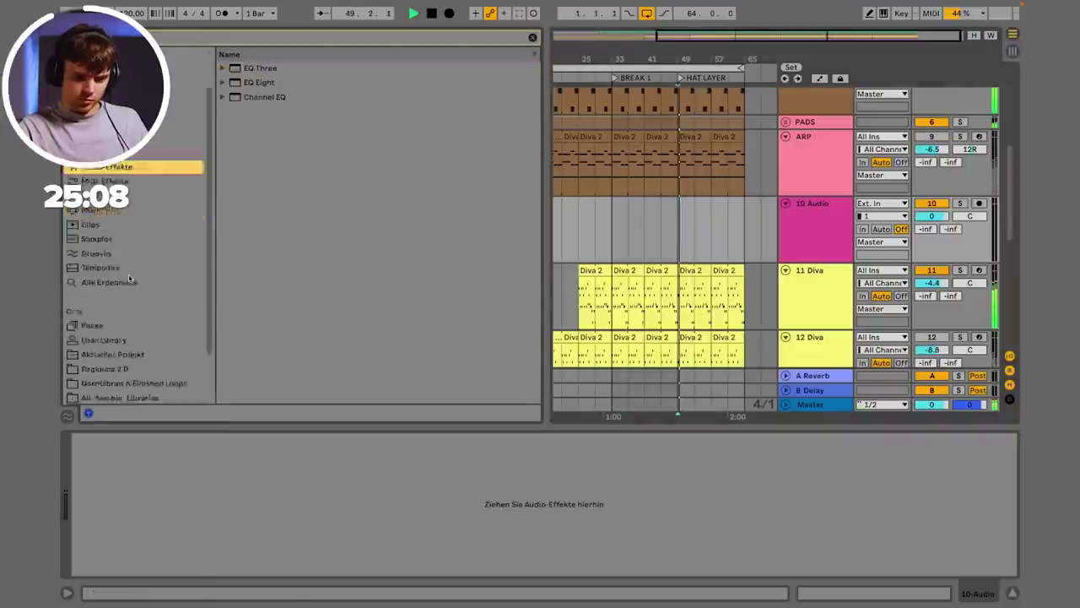
scroll(118, 380, "down", 3)
left_click(117, 367)
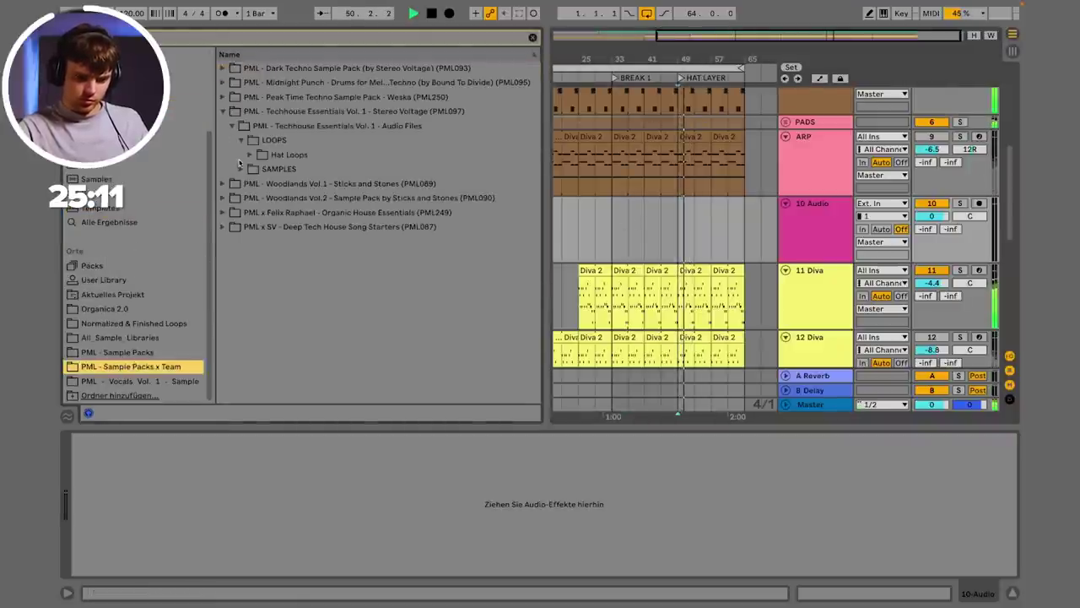
left_click(249, 155)
Step: Audition the PML_TEV1 hat loops against the arrangement, from loop 02 through loop 16
left_click(326, 185)
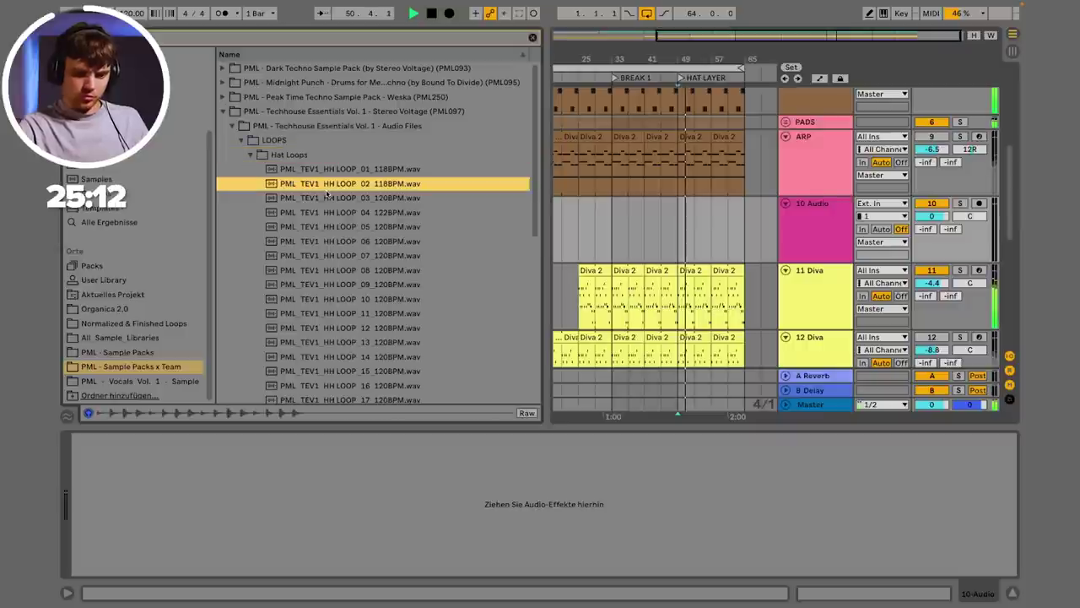
left_click(366, 257)
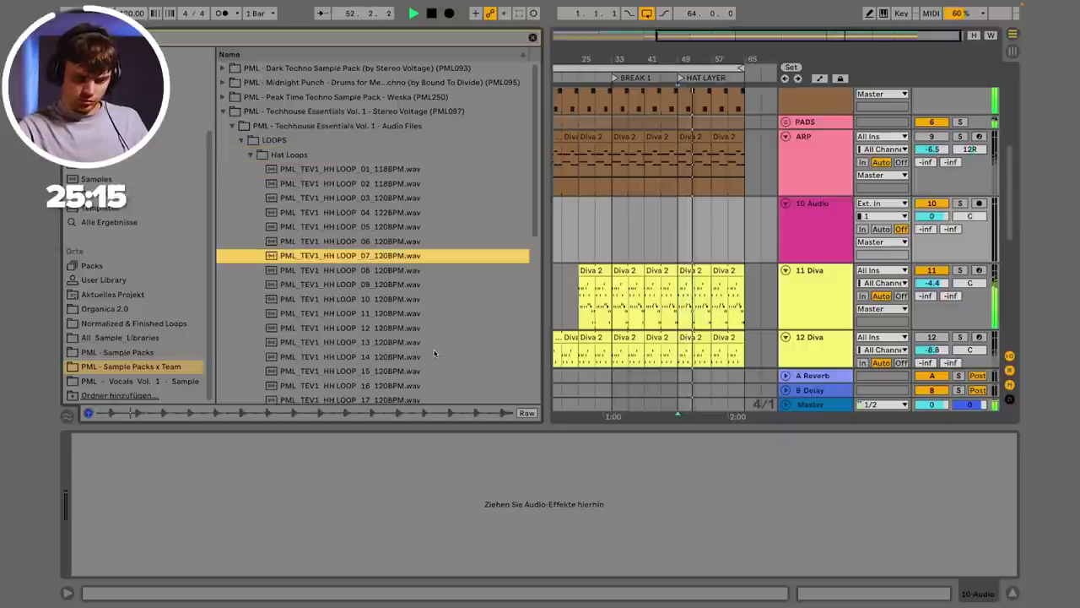
key("Down")
key("Down")
key("Down")
key("Down")
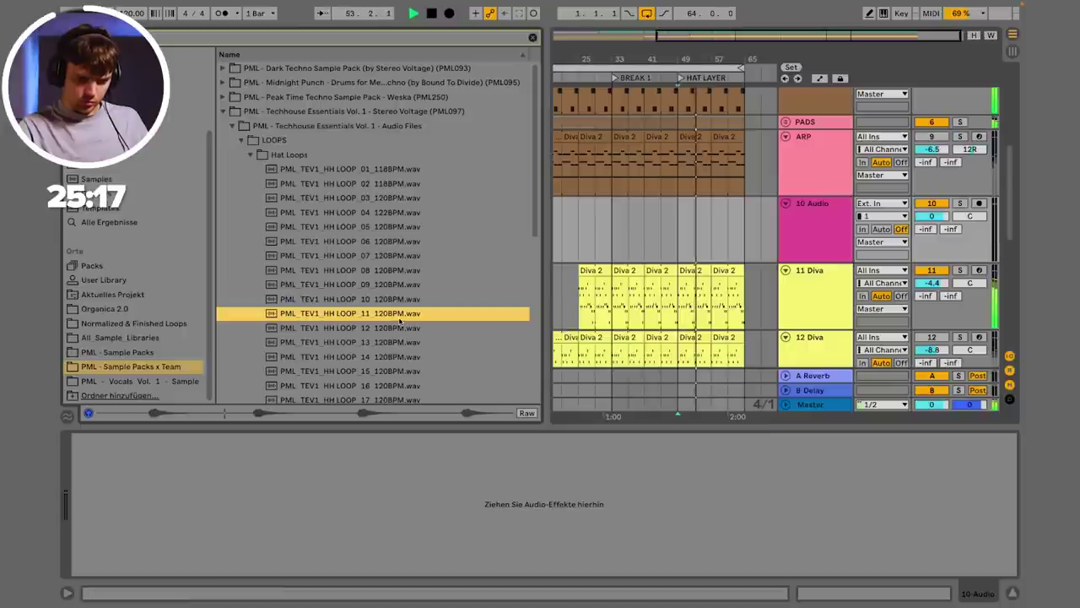
left_click(384, 299)
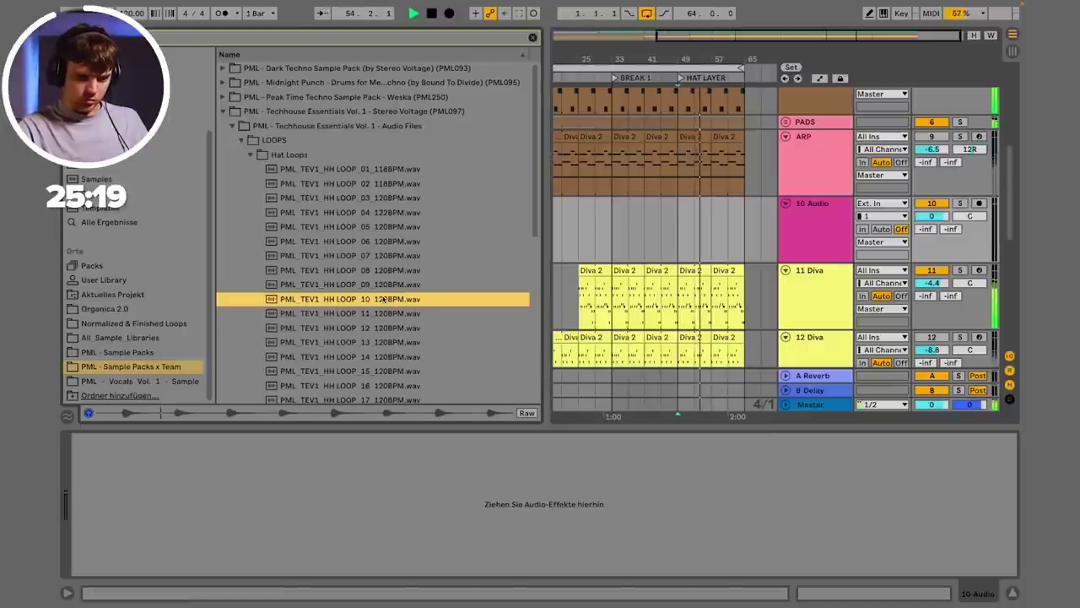
key("Down")
key("Down")
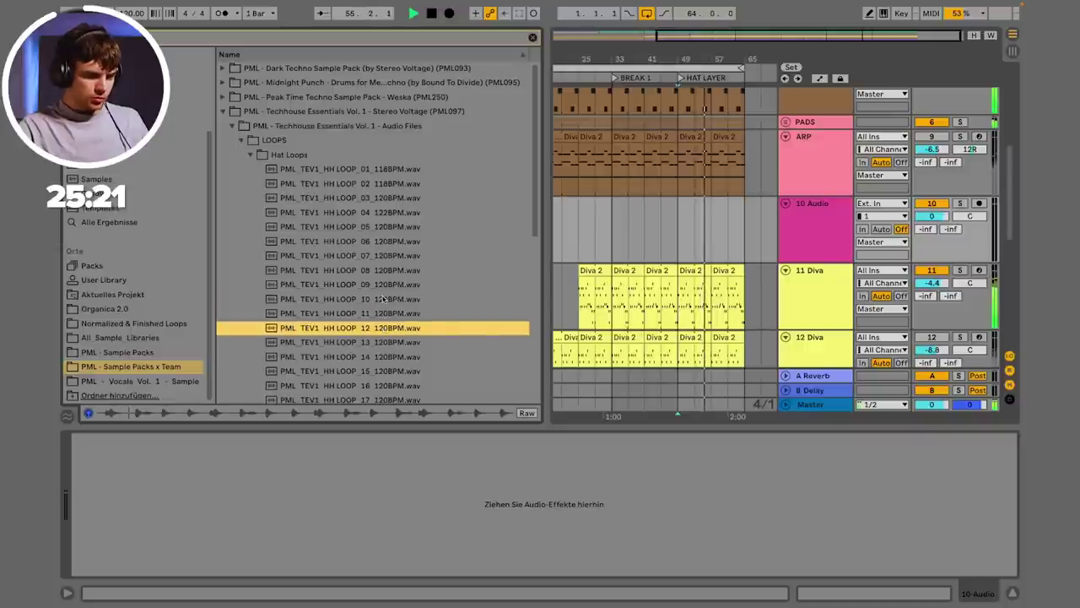
key("Down")
key("Down")
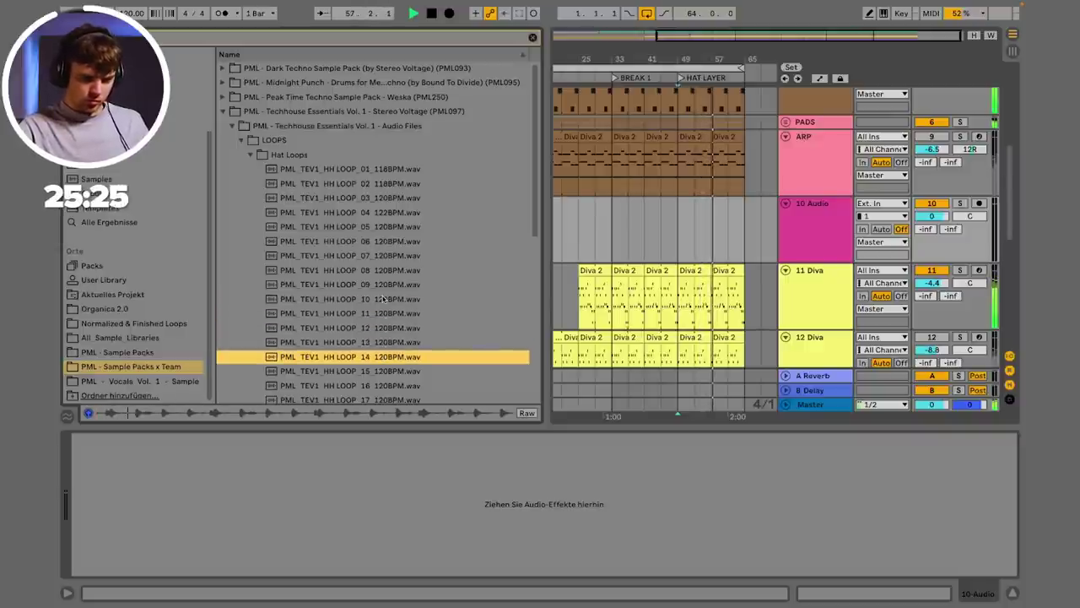
key("Down")
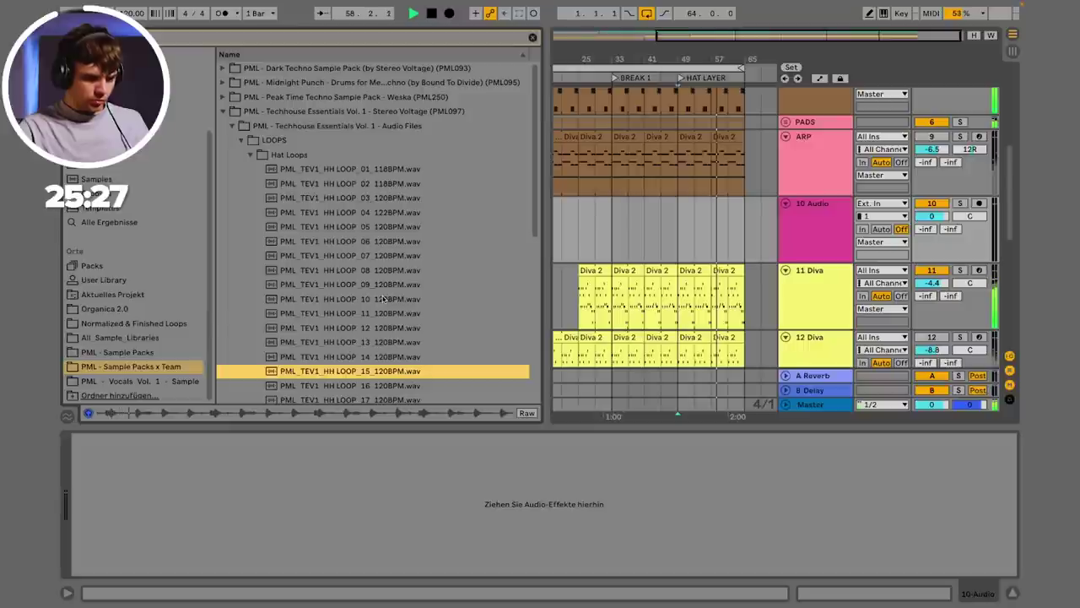
key("Down")
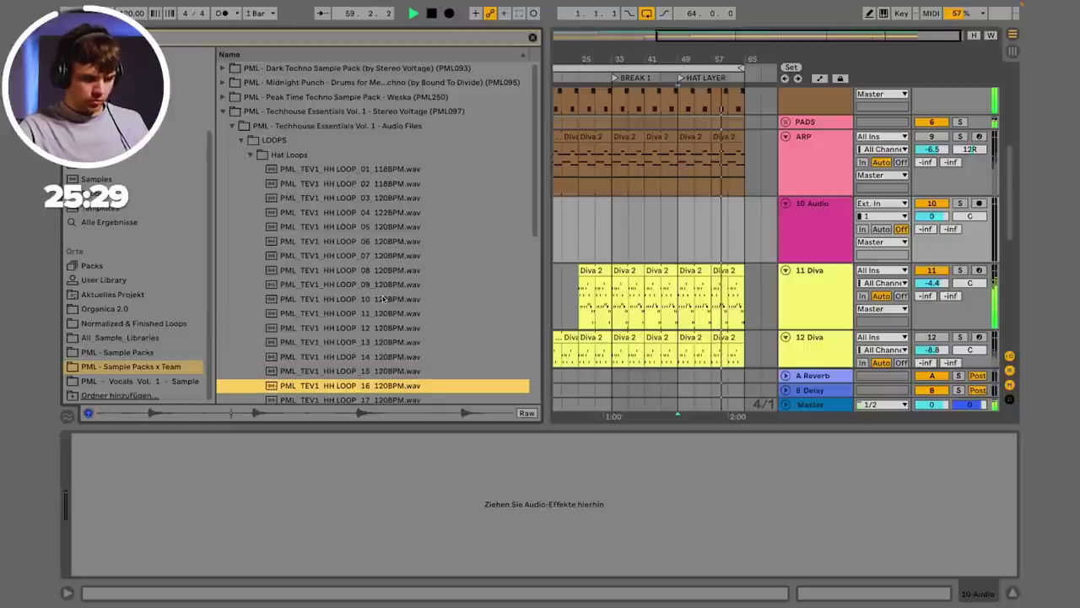
Step: Place PML_TEV1_HH LOOP_16_120BPM.wav on track 10 from bar 49 to bar 65, with the volume at -9.1 dB and panning at 6R
left_click_drag(430, 358, 685, 246)
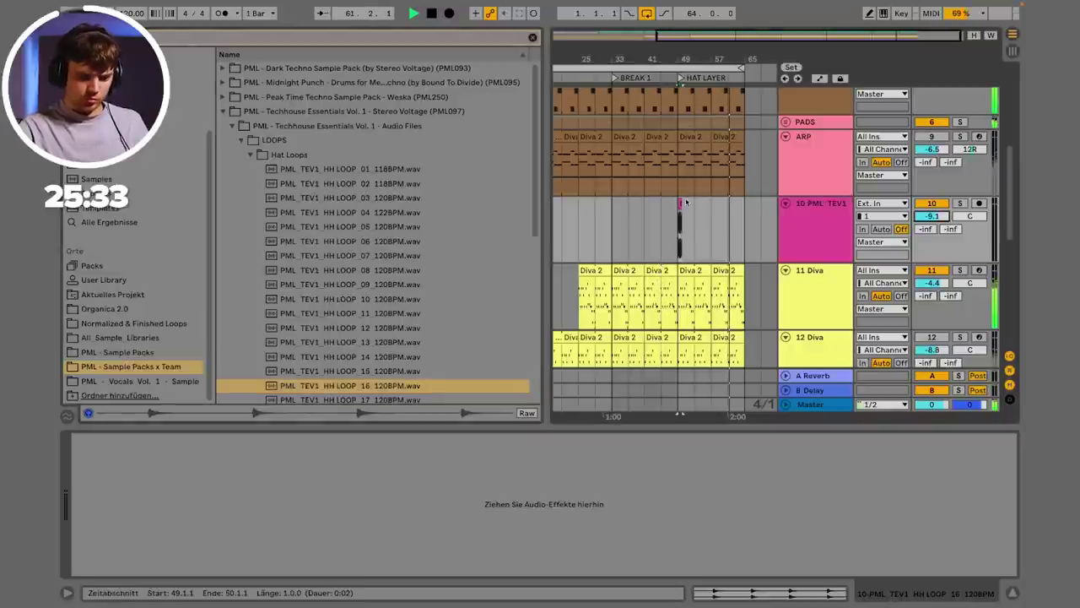
left_click_drag(679, 203, 740, 204)
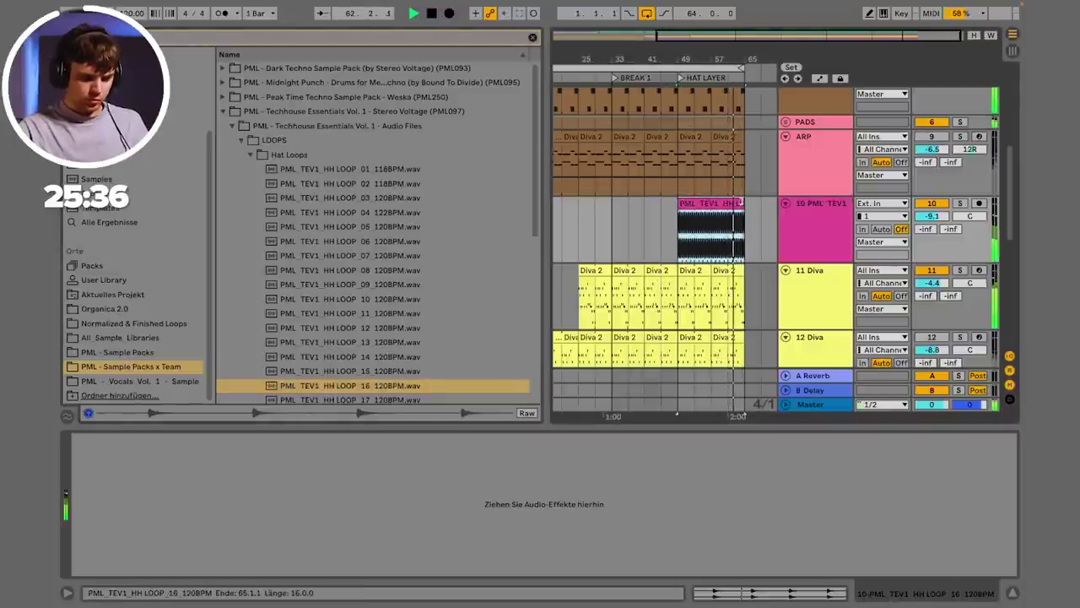
left_click_drag(970, 216, 970, 207)
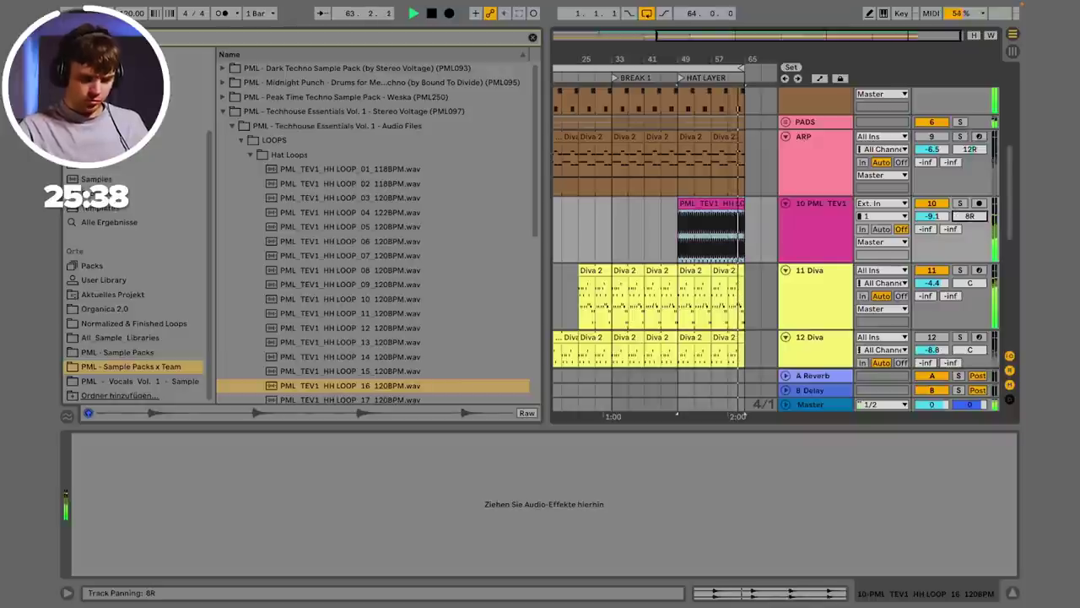
left_click(808, 226)
Step: Reactivate the ARP track and restart playback from bar 1
left_click(807, 178)
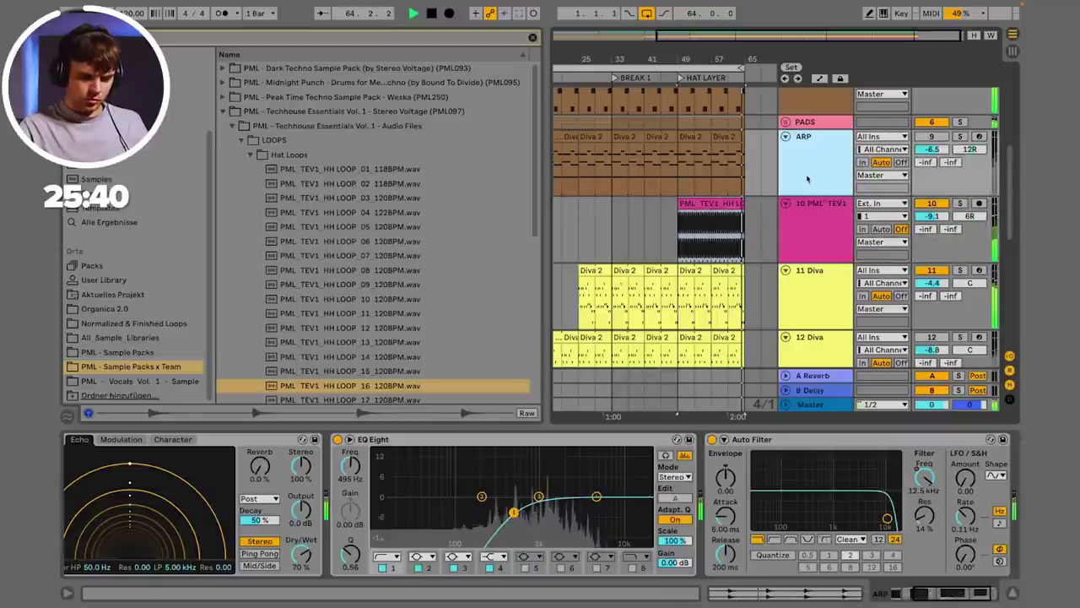
left_click(924, 139)
left_click(833, 159)
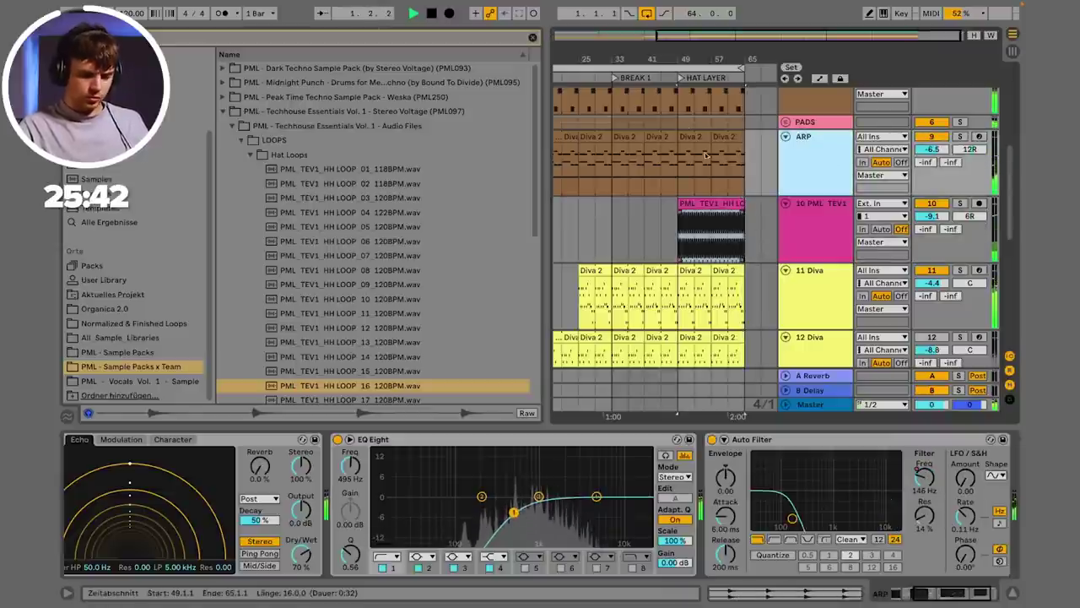
left_click(430, 13)
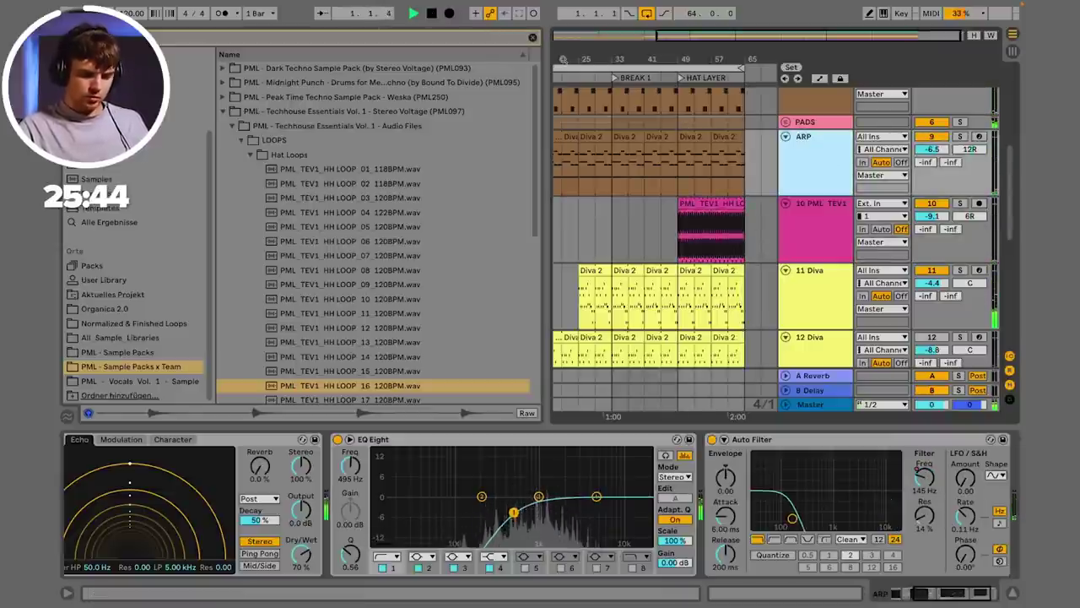
Step: Add an EQ Eight to the PADS group, make band 1 a low cut at 813 Hz, and enable the band 8 high cut
left_click(806, 123)
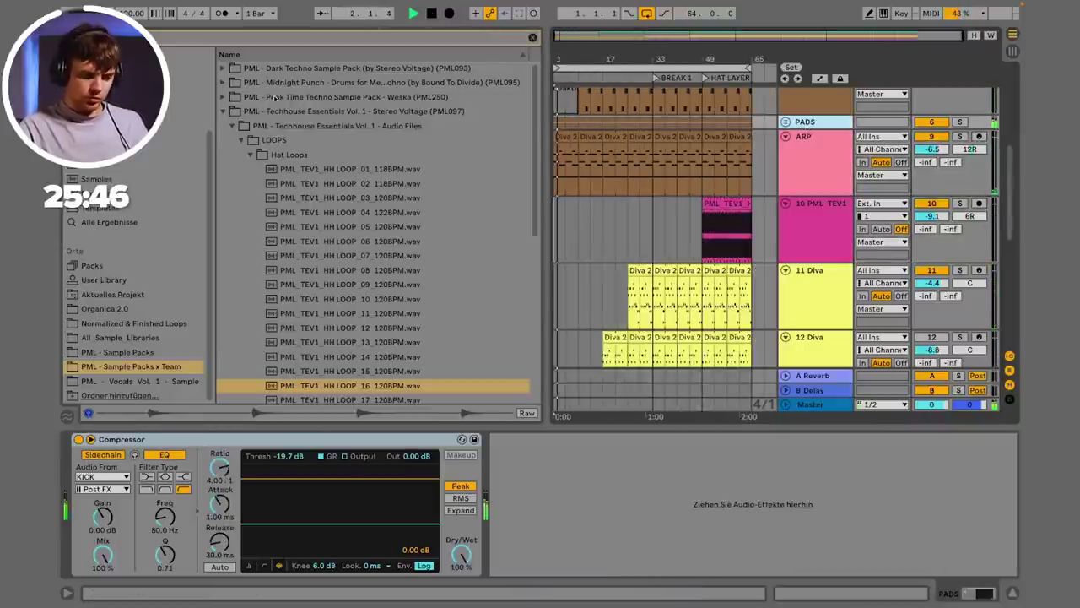
left_click(126, 108)
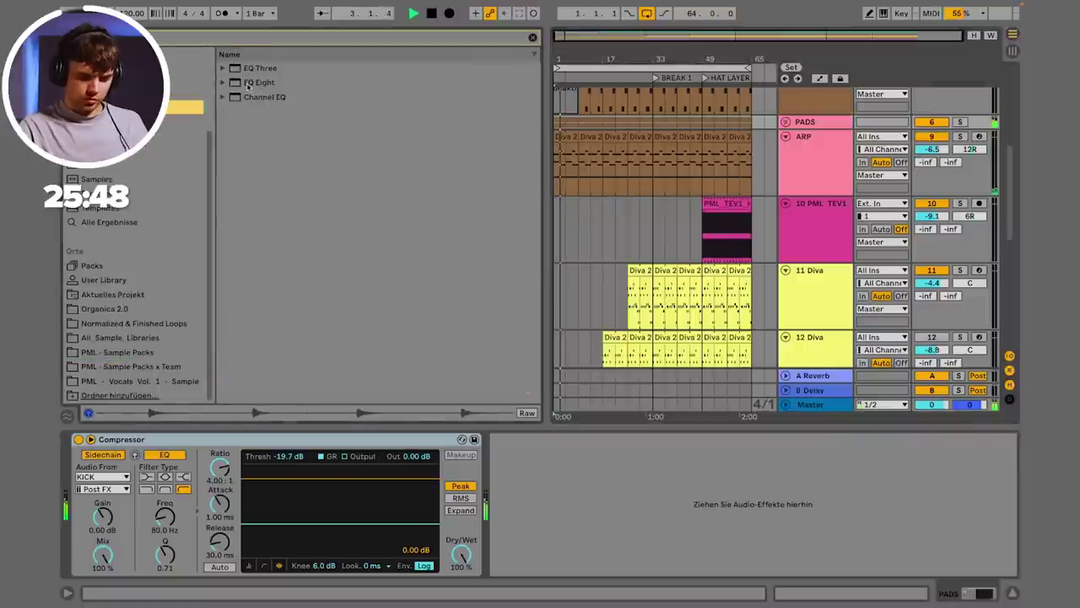
double_click(253, 82)
left_click(545, 557)
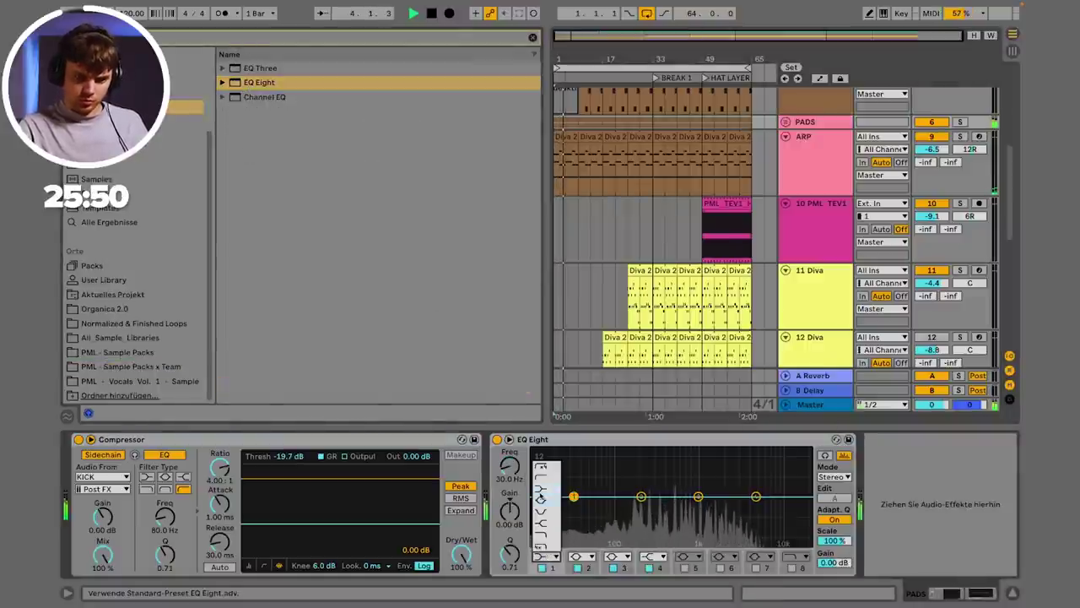
left_click(531, 480)
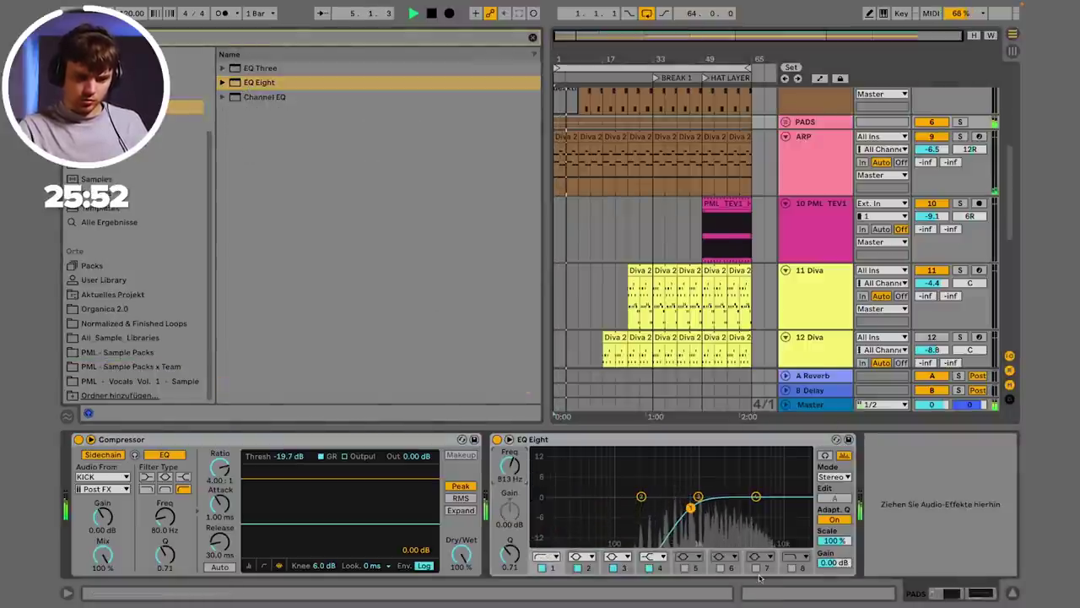
left_click(791, 567)
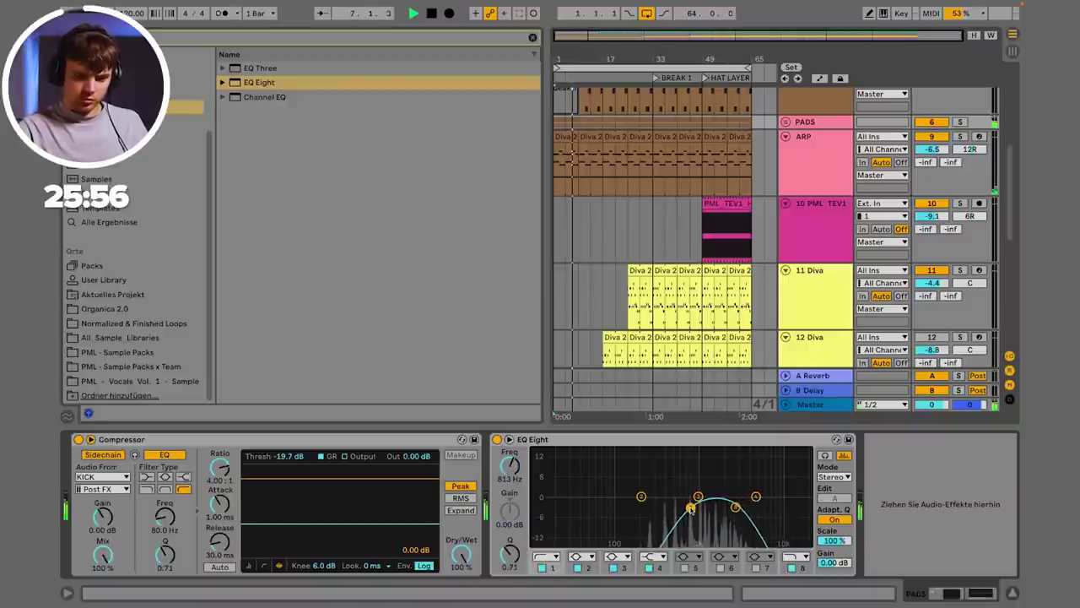
Step: Show the automation of the PADS EQ Eight band 1 frequency and add a breakpoint near bar 5
right_click(507, 462)
left_click(548, 473)
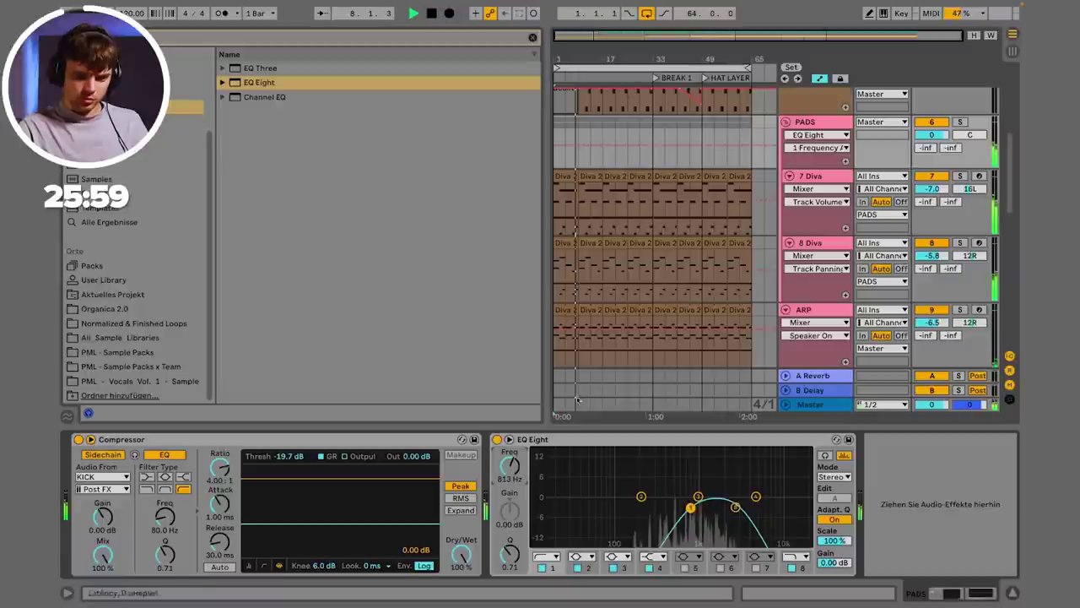
left_click(568, 146)
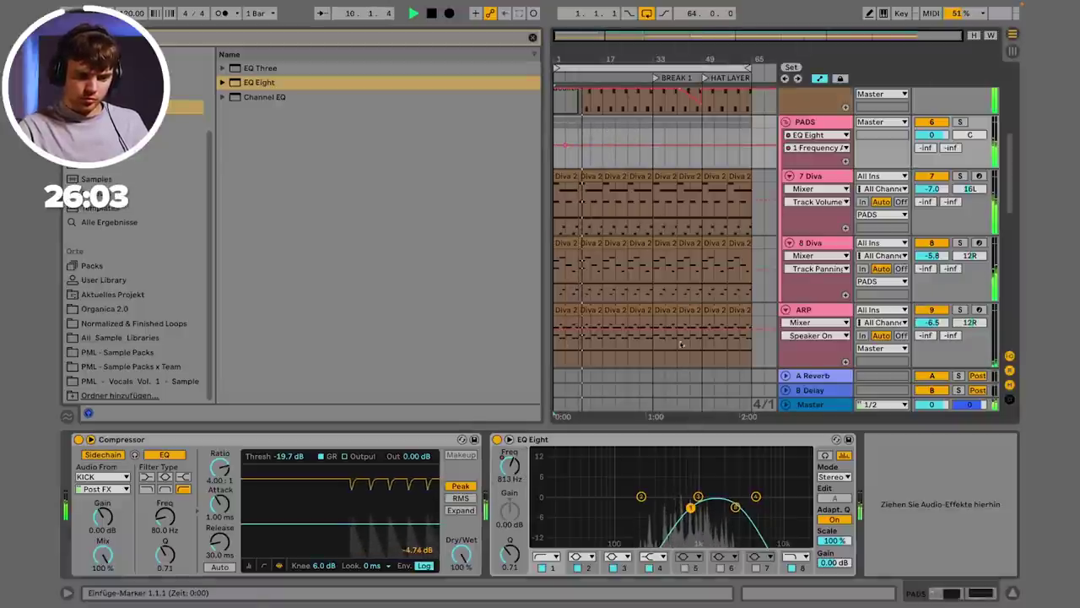
Step: Extend the BASS clip starting at bar 9 up to bar 33 and open its notes
scroll(644, 164, "up", 3)
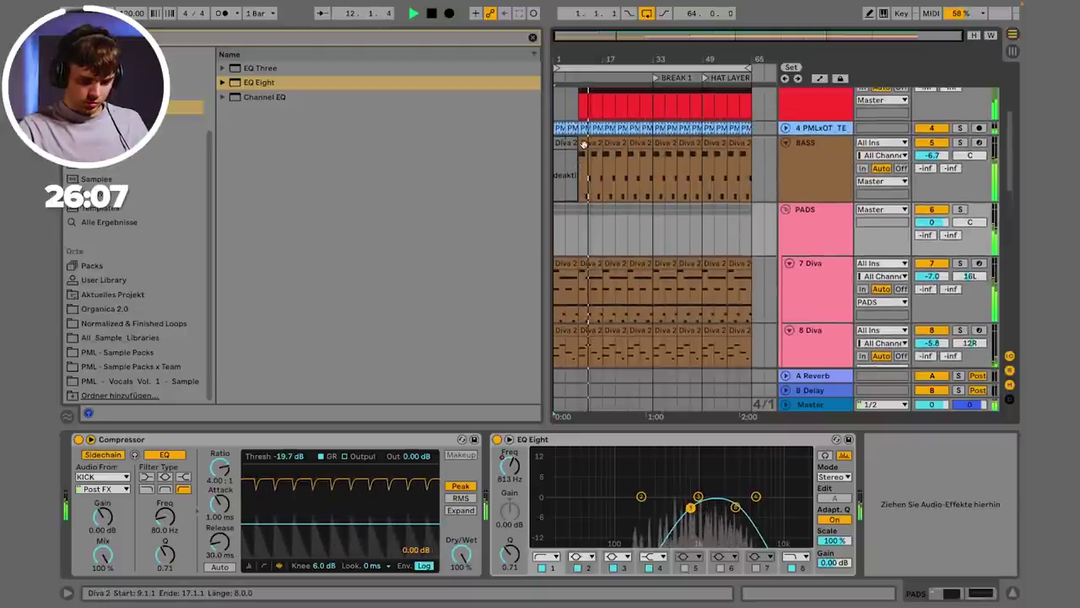
left_click(593, 144)
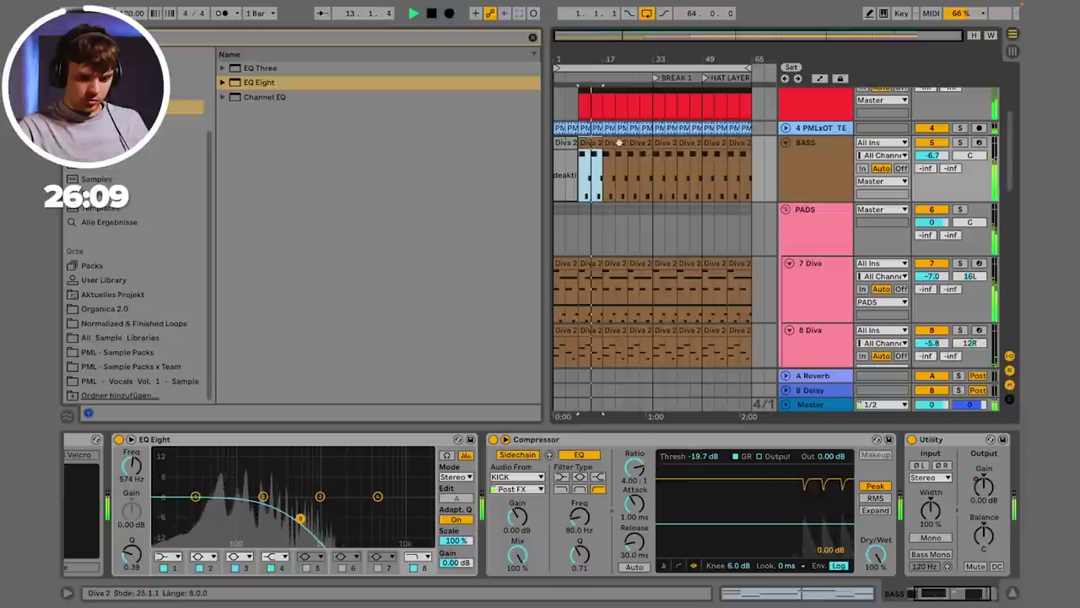
left_click_drag(602, 142, 652, 142)
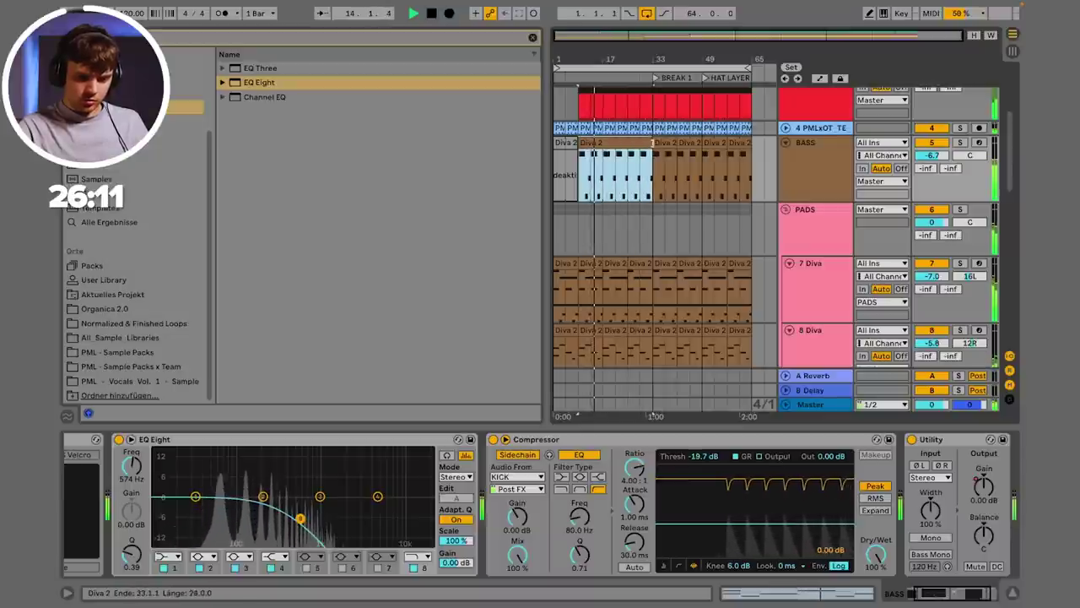
double_click(627, 144)
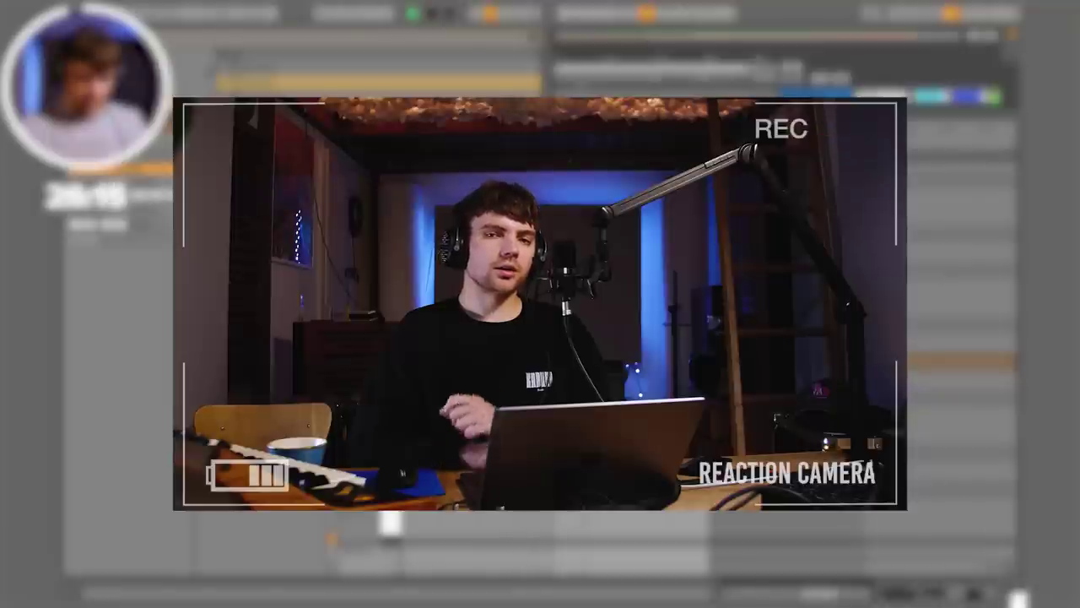
key("shift+Tab")
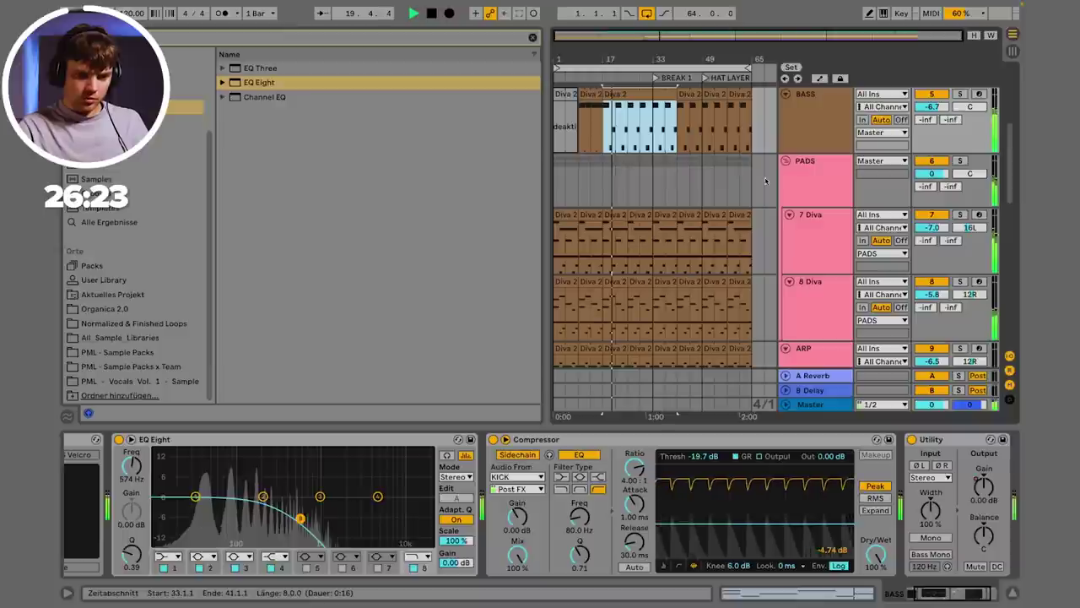
Step: Narrow the PADS EQ Eight band by moving its low cut to 1.09 kHz and its high cut to 1.78 kHz
left_click(820, 178)
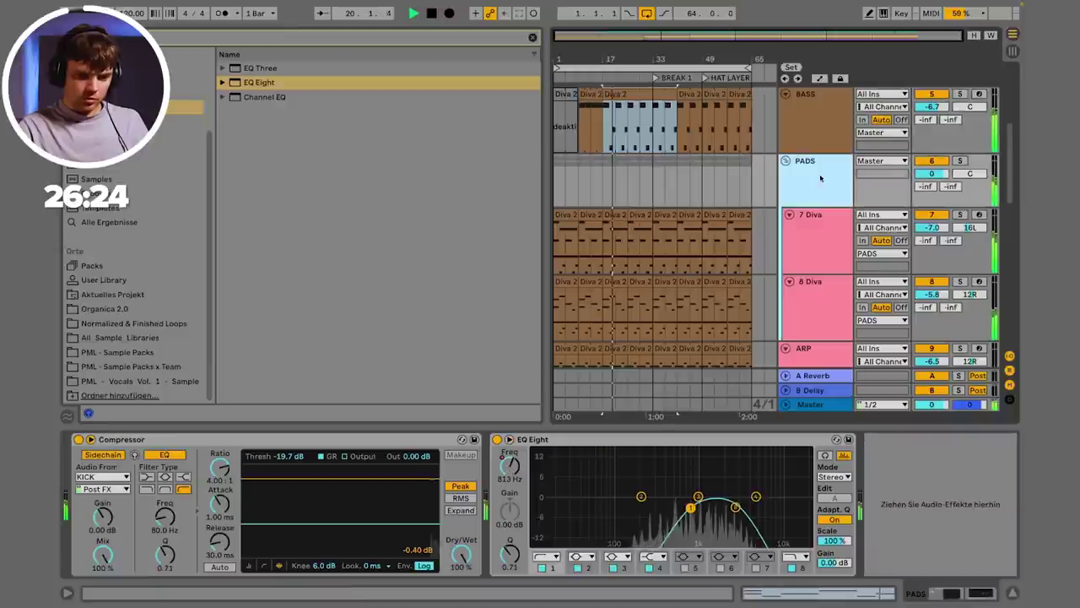
left_click_drag(691, 507, 719, 507)
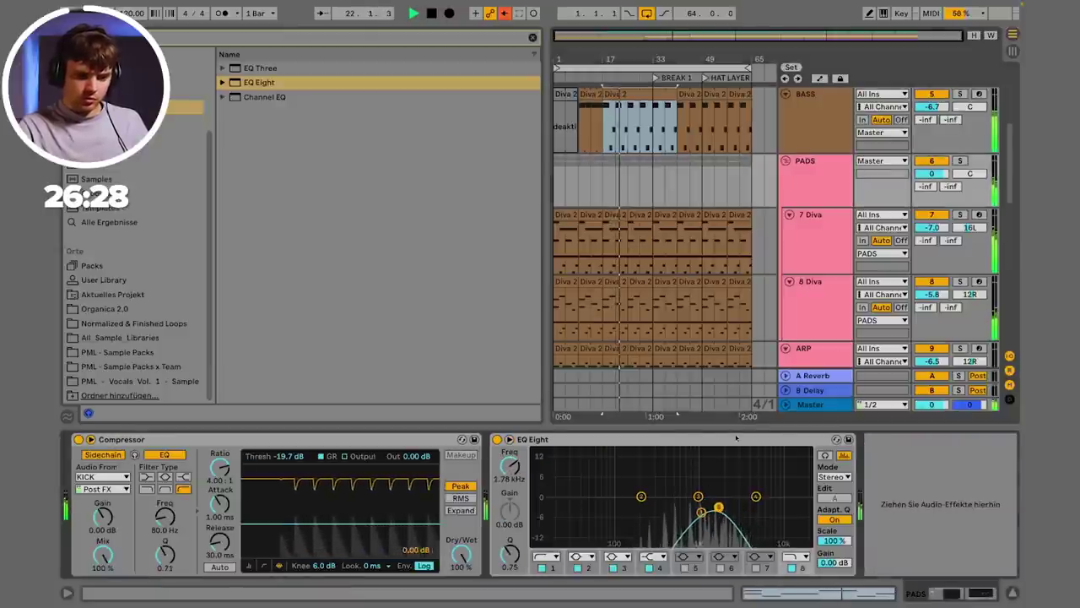
Step: Deactivate the strings clips on track 20 from bar 9 to bar 33
scroll(818, 167, "down", 2)
scroll(818, 167, "down", 10)
left_click_drag(579, 296, 652, 290)
scroll(652, 290, "up", 10)
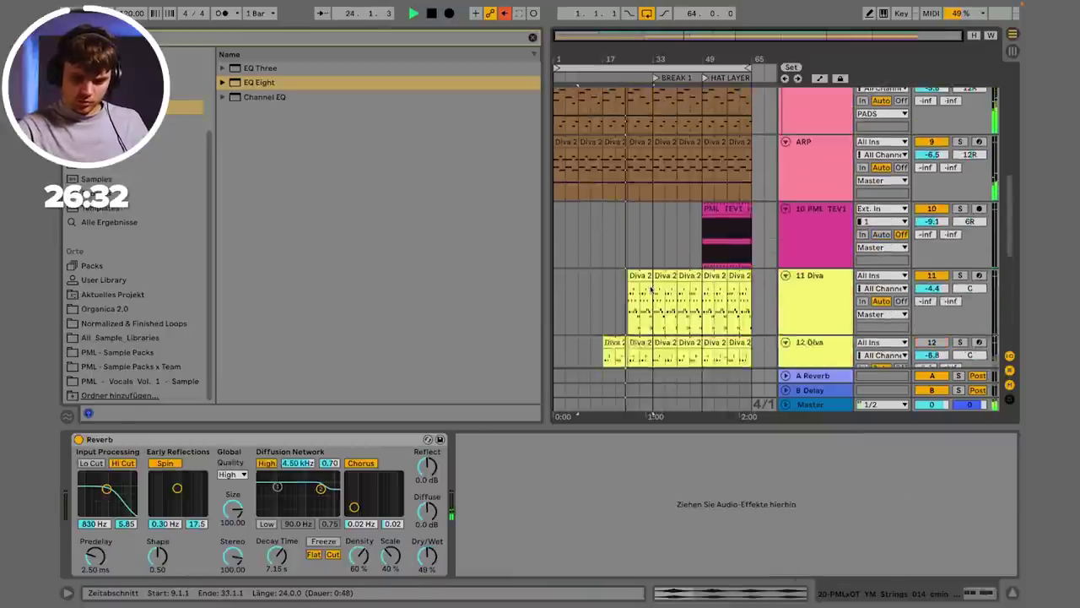
scroll(666, 292, "up", 1)
Step: Re-enable the PADS EQ Eight band 1 frequency automation and draw a falling curve from about bar 21 to bar 49
left_click(825, 244)
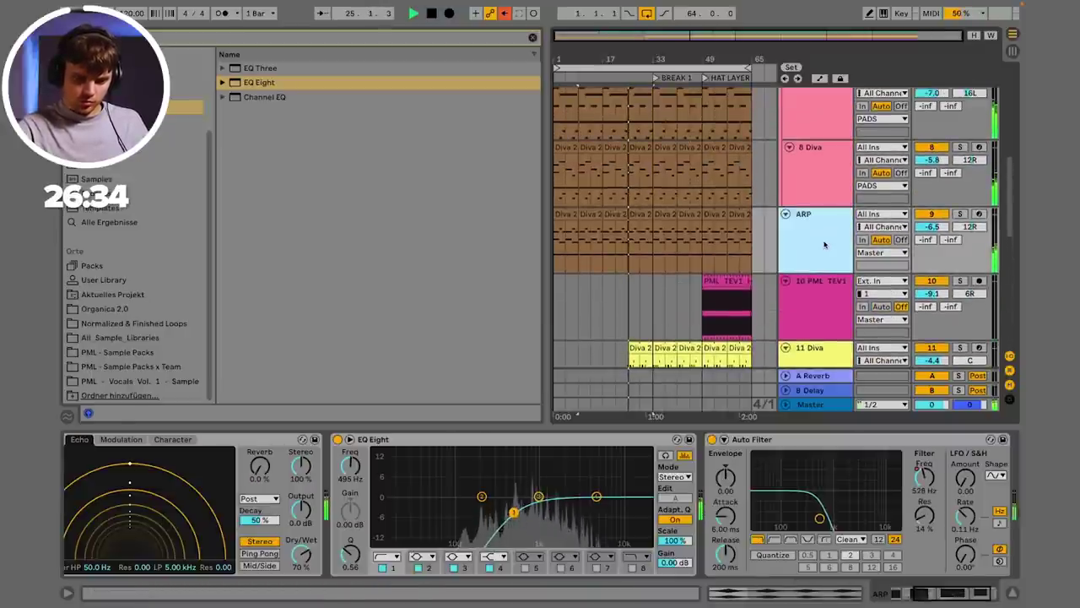
scroll(751, 229, "up", 6)
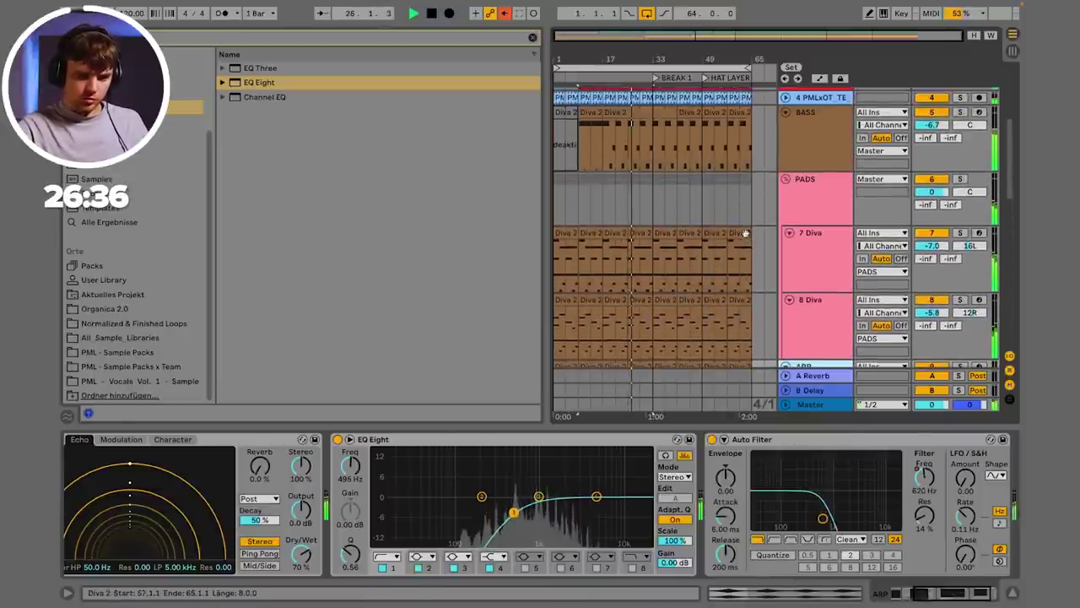
key("a")
left_click(805, 240)
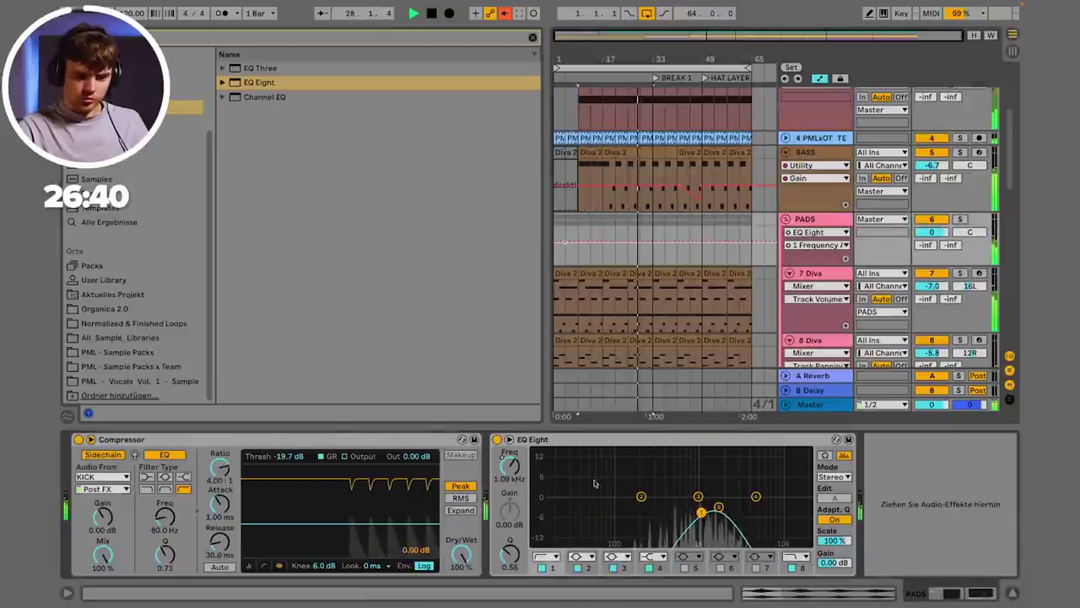
right_click(510, 478)
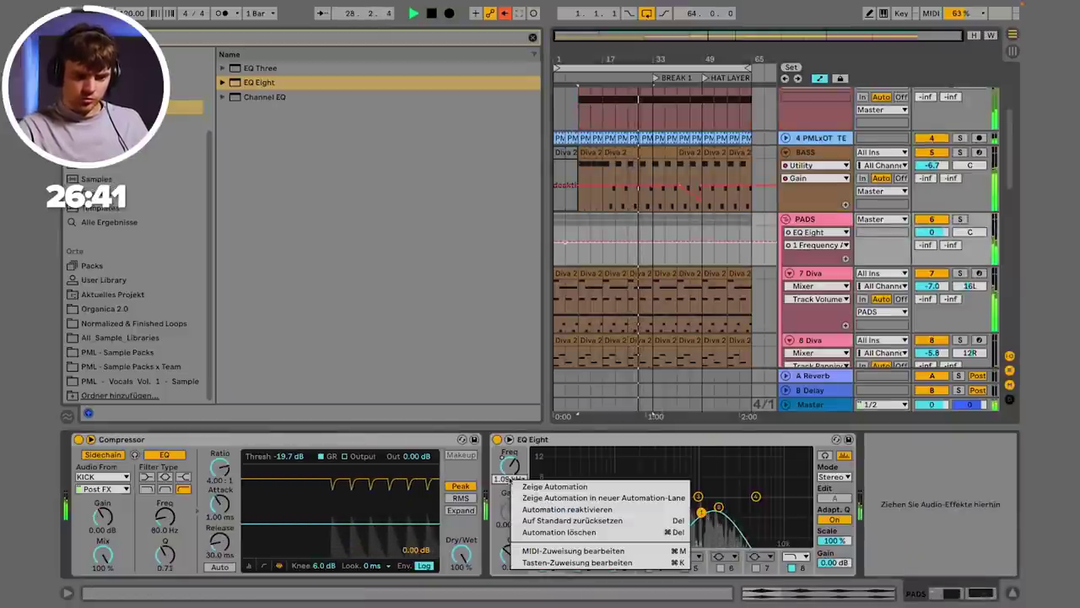
left_click(565, 509)
left_click(614, 244)
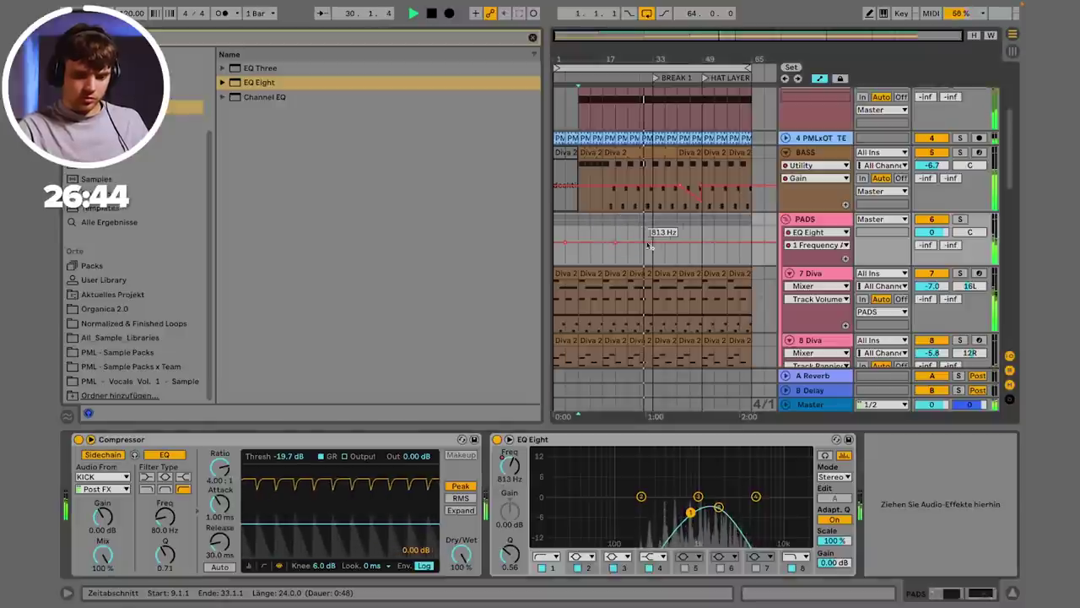
left_click_drag(652, 245, 701, 254)
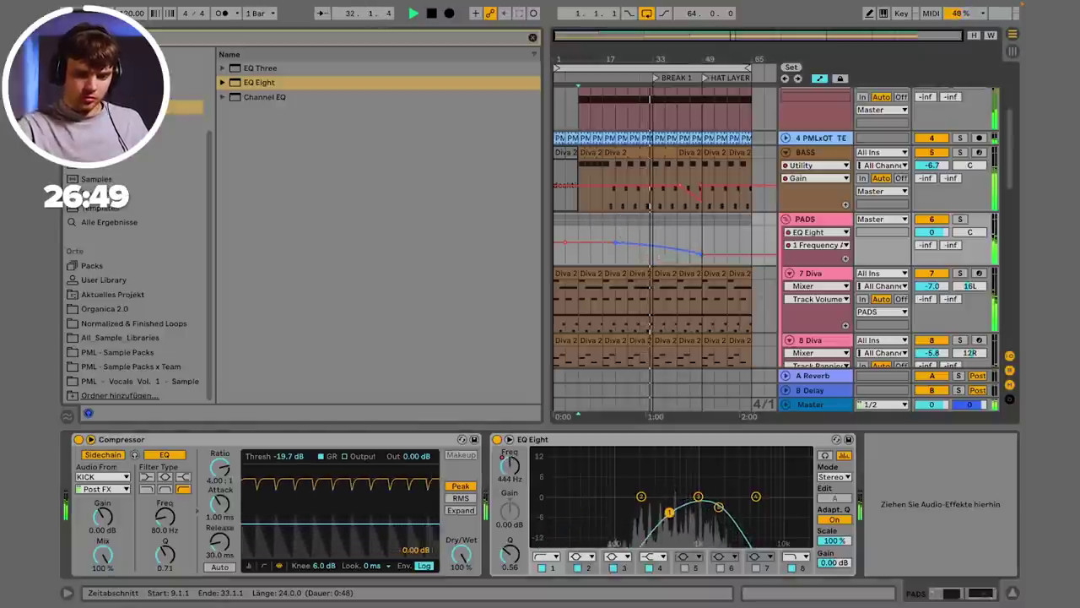
Step: Hide the automation lanes and lower the ARP track's volume to -10.5 dB
key("a")
left_click(824, 245)
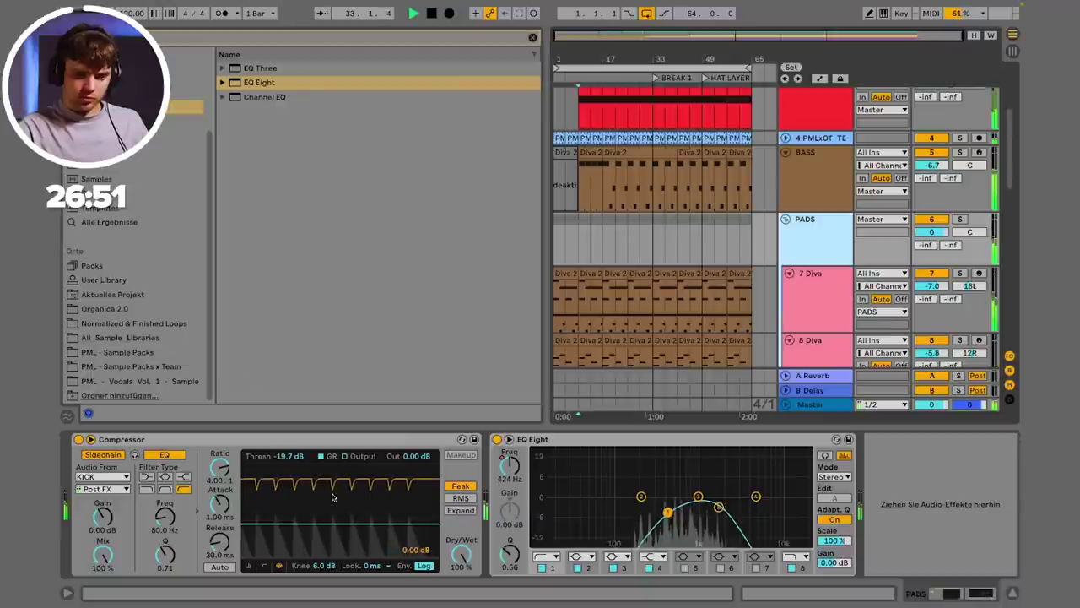
scroll(711, 308, "down", 4)
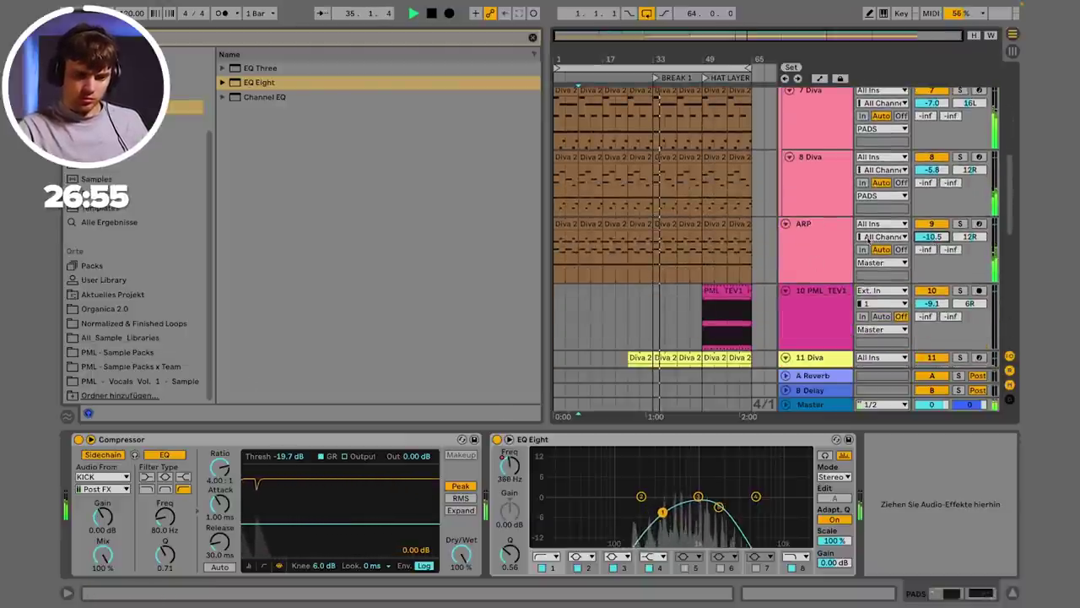
left_click(835, 245)
Step: Duplicate the whole 64-bar arrangement to make it 128 bars long, and select bars 49 to 65 across the tracks
scroll(838, 242, "up", 3)
left_click(786, 134)
scroll(825, 177, "up", 1)
left_click(810, 405)
scroll(810, 253, "up", 5)
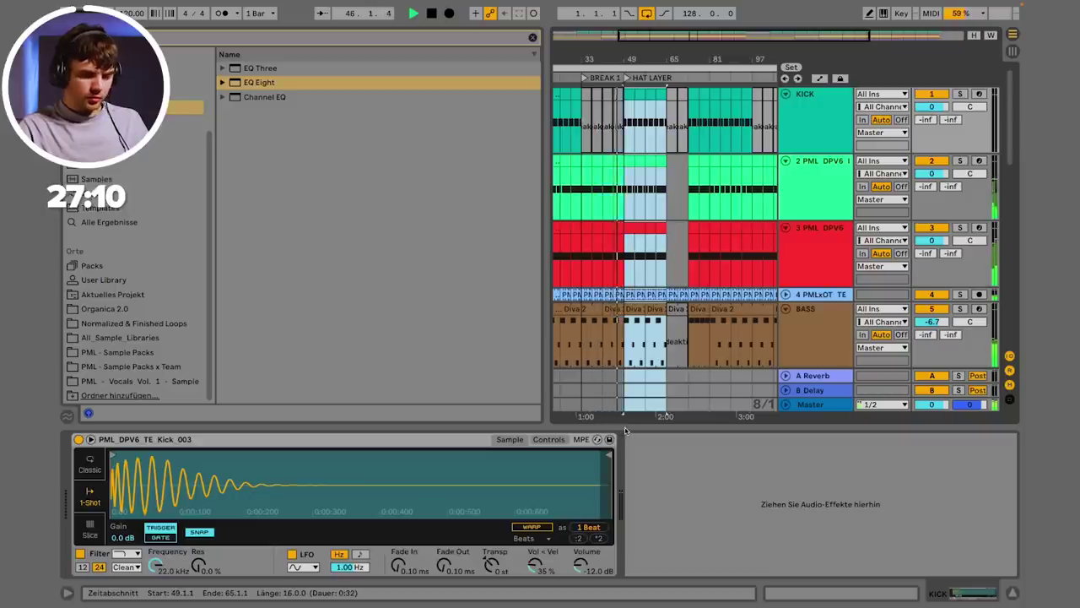
Step: Loop bars 49 to 65 and duplicate that time section across all tracks
key("super+l")
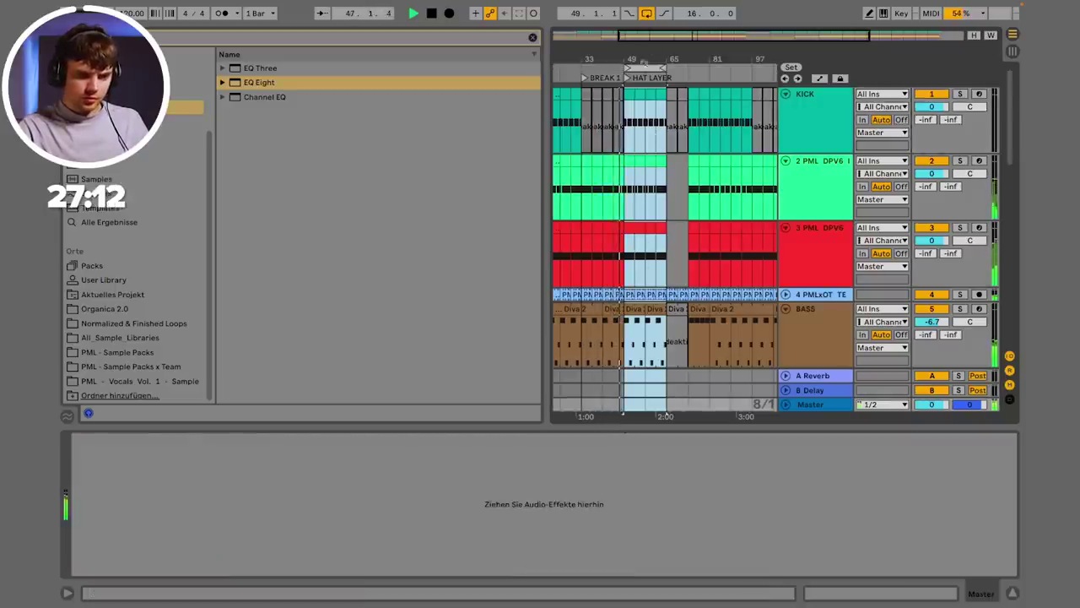
right_click(641, 70)
left_click(683, 122)
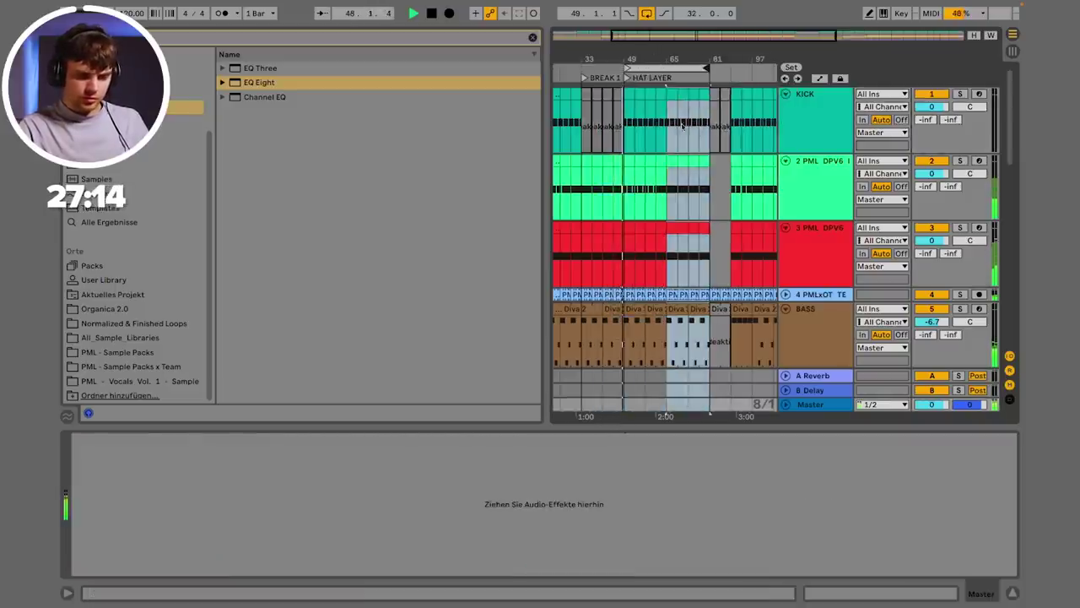
Step: Set the loop to bars 81 to 89 and delete that time section from the arrangement
left_click(711, 125)
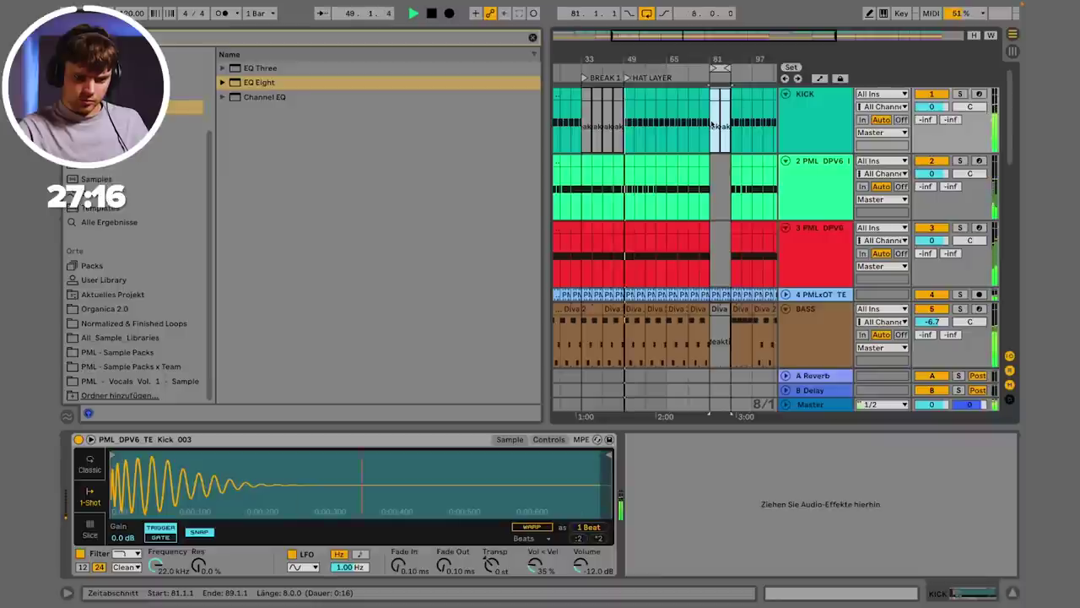
right_click(721, 68)
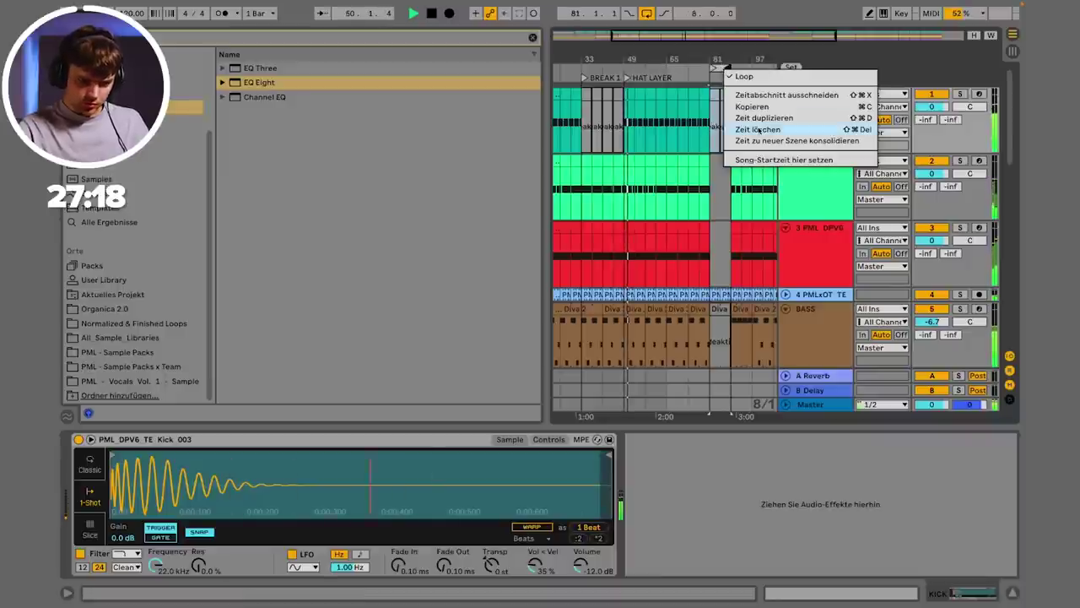
left_click(759, 130)
Step: Delete the strings clips on track 20 from bar 49 to bar 65
scroll(635, 196, "down", 6)
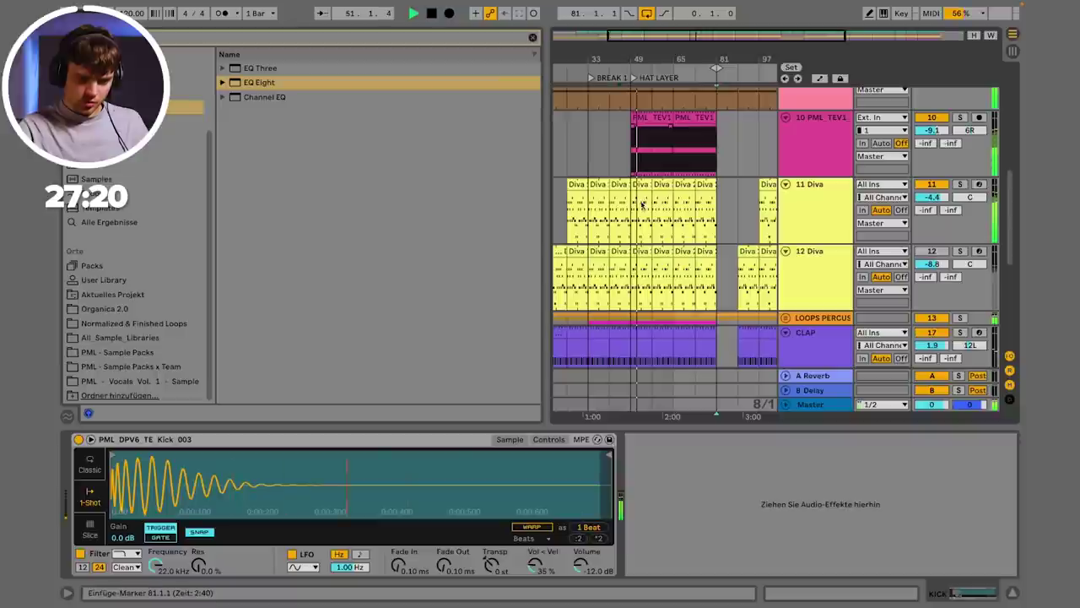
scroll(644, 150, "down", 5)
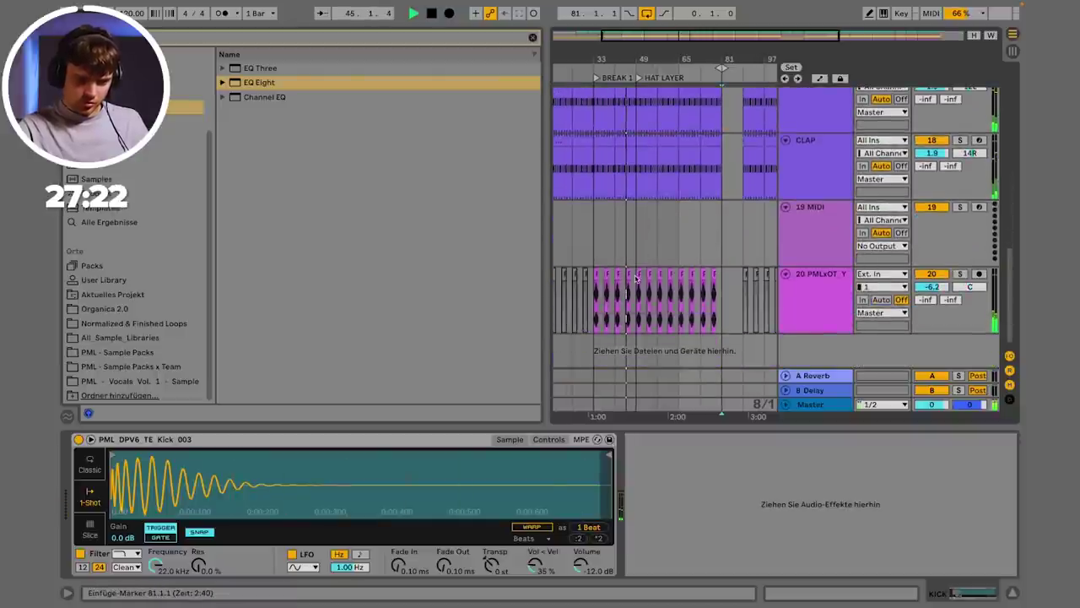
left_click_drag(635, 287, 692, 278)
left_click(680, 284)
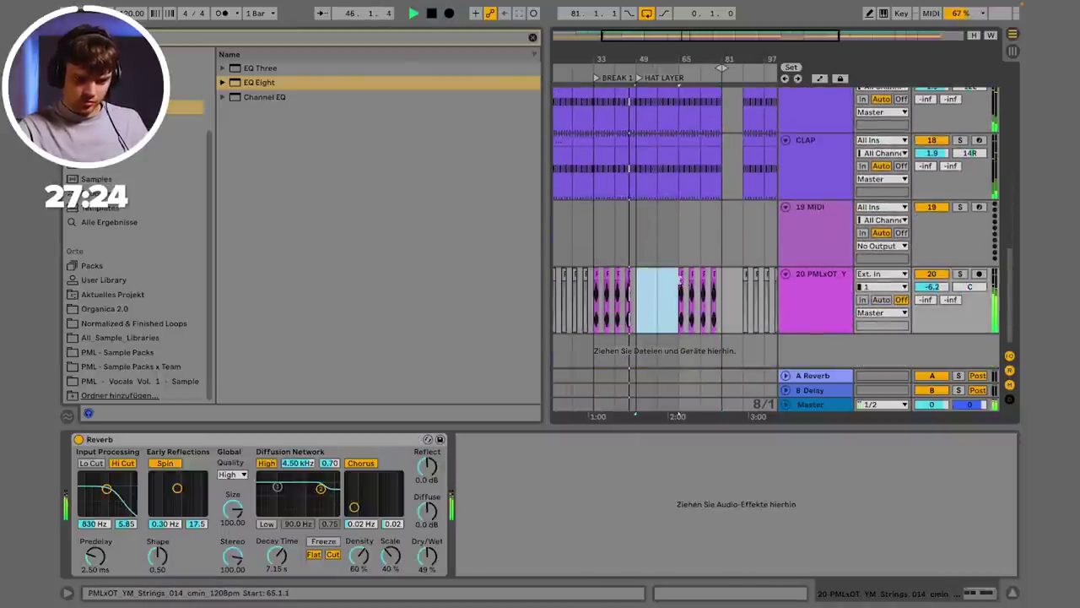
Step: Set the hat loop track 10's volume to -8.1 dB and check the 11 Diva VCF1 frequency automation
scroll(763, 217, "up", 4)
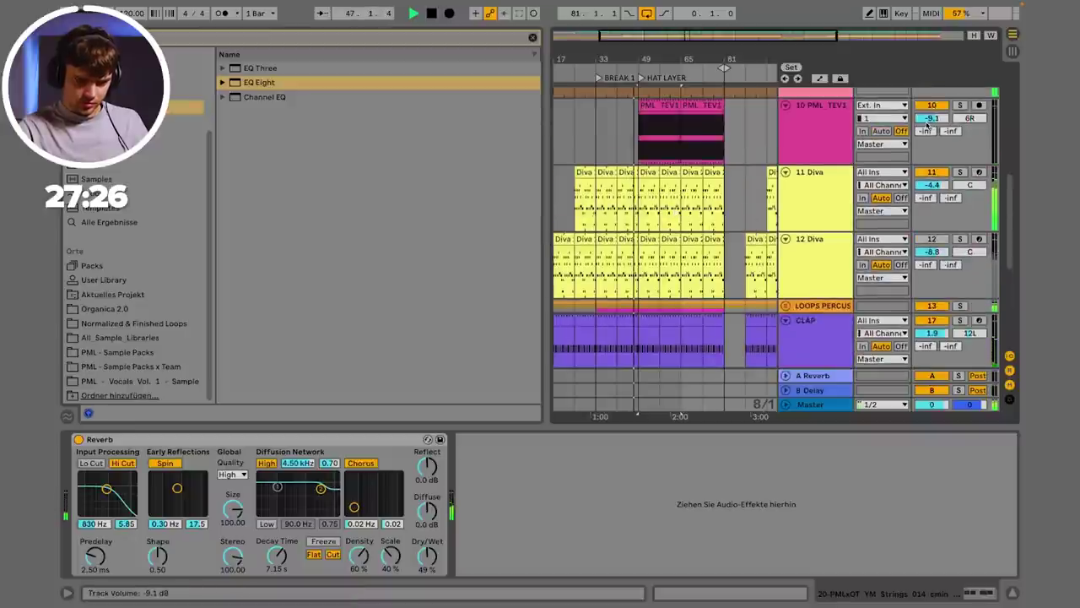
key("a")
left_click(675, 196)
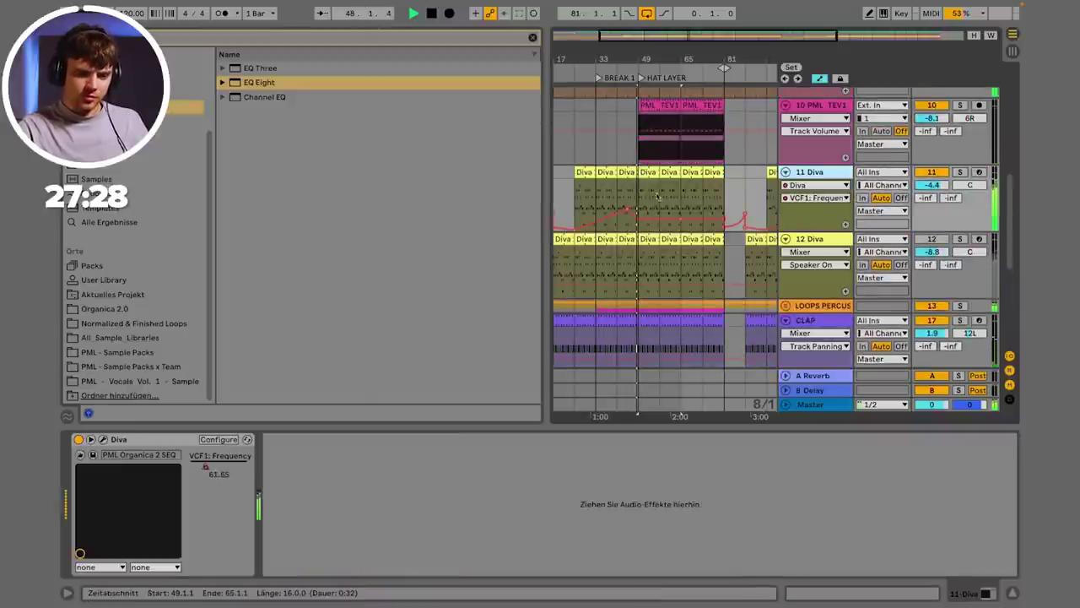
key("a")
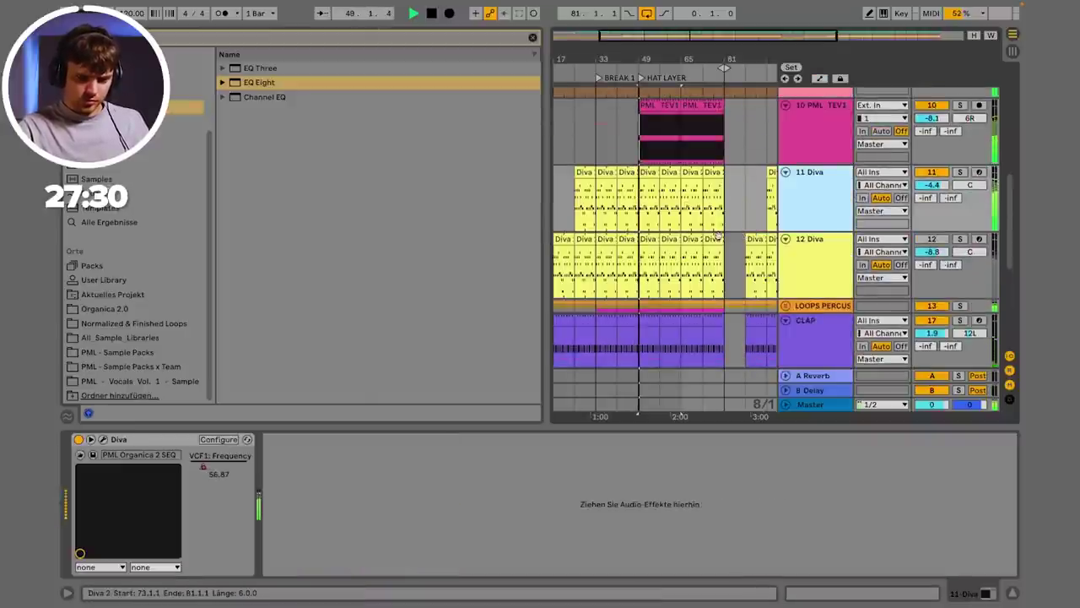
scroll(717, 234, "up", 5)
scroll(652, 246, "down", 5)
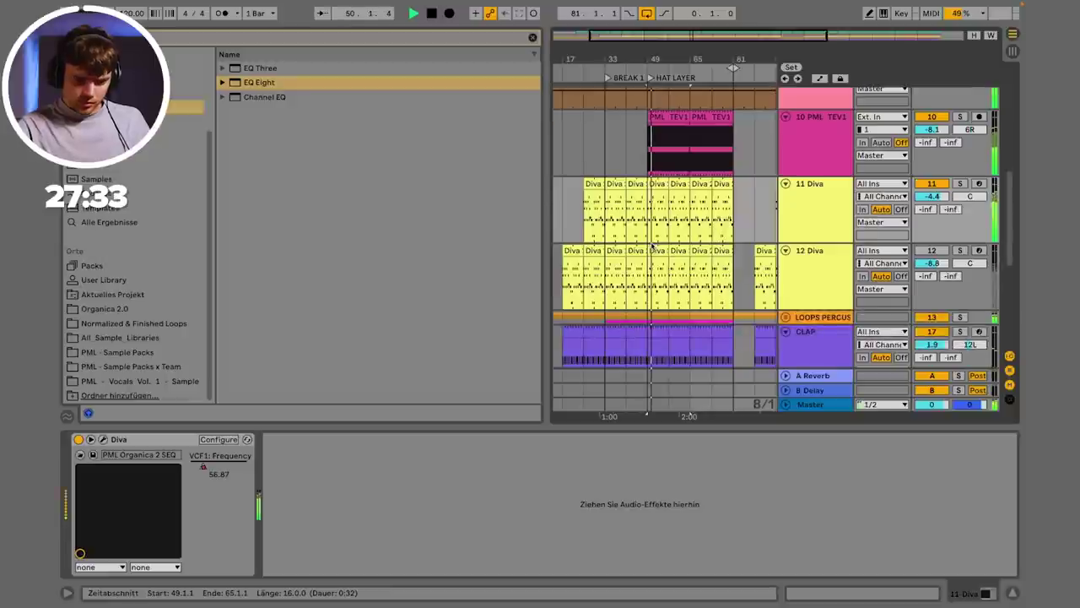
Step: Copy the kick-sidechained Compressor from the BASS track onto track 11 Diva and rename that track MAIN LEAD
key("a")
scroll(801, 223, "up", 5)
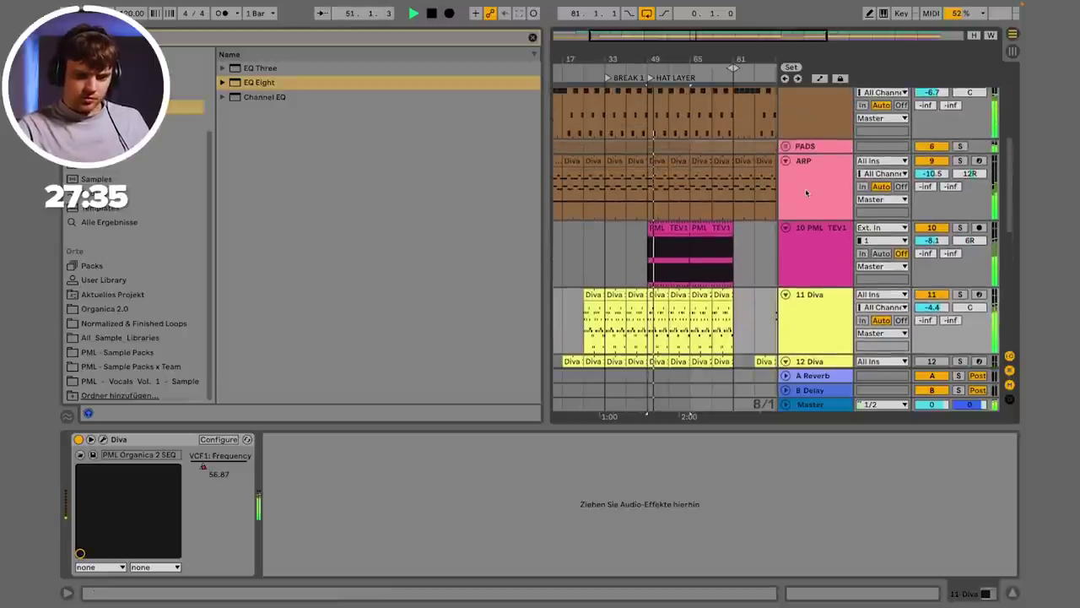
left_click(791, 158)
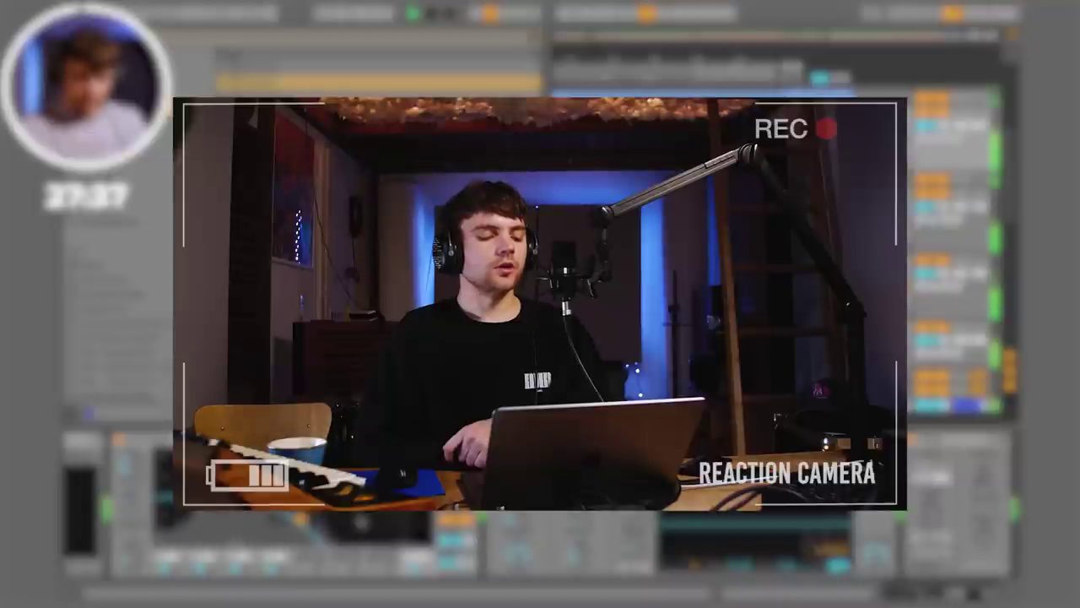
right_click(133, 468)
left_click(178, 478)
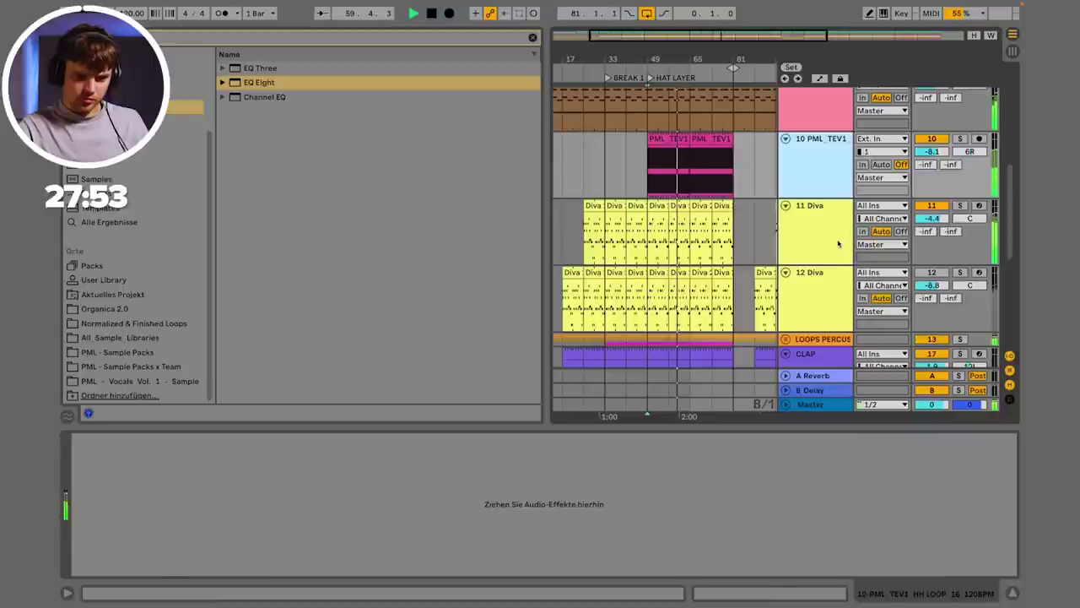
left_click(839, 242)
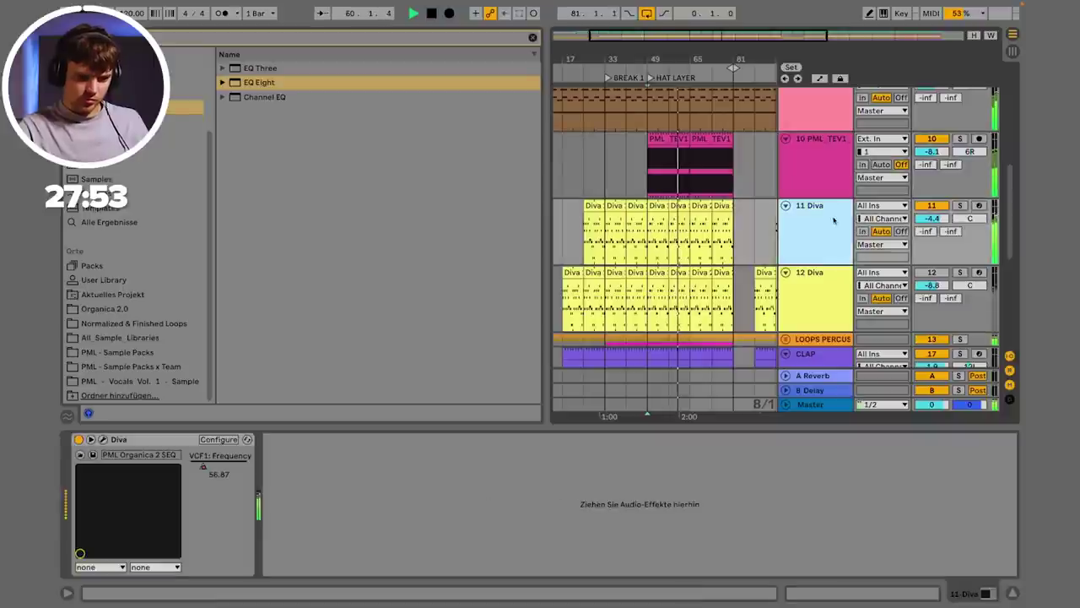
scroll(831, 211, "up", 3)
left_click(823, 131)
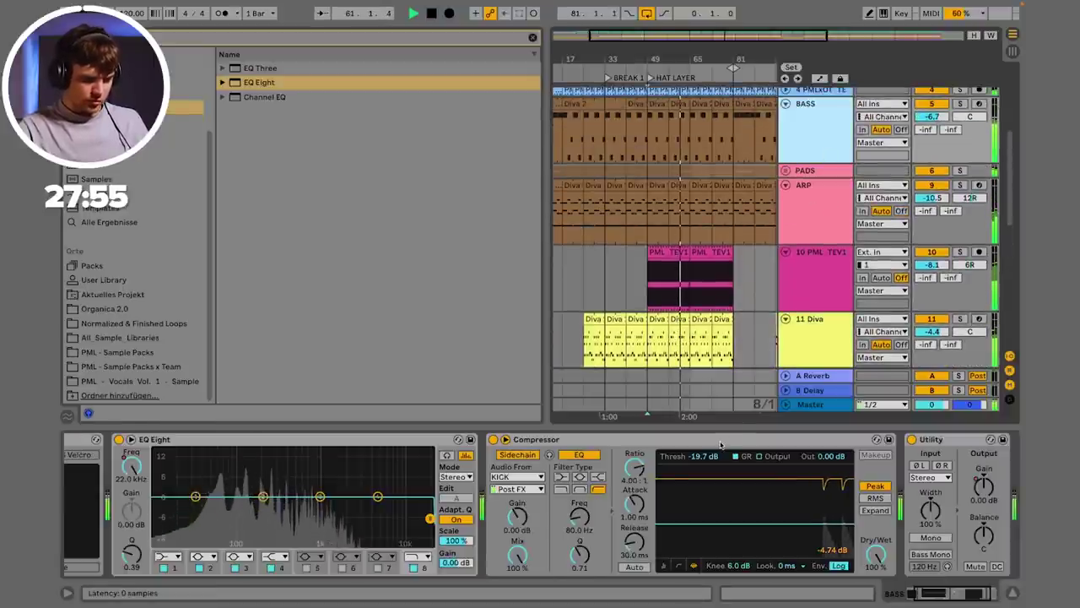
scroll(806, 295, "down", 1)
left_click(806, 296)
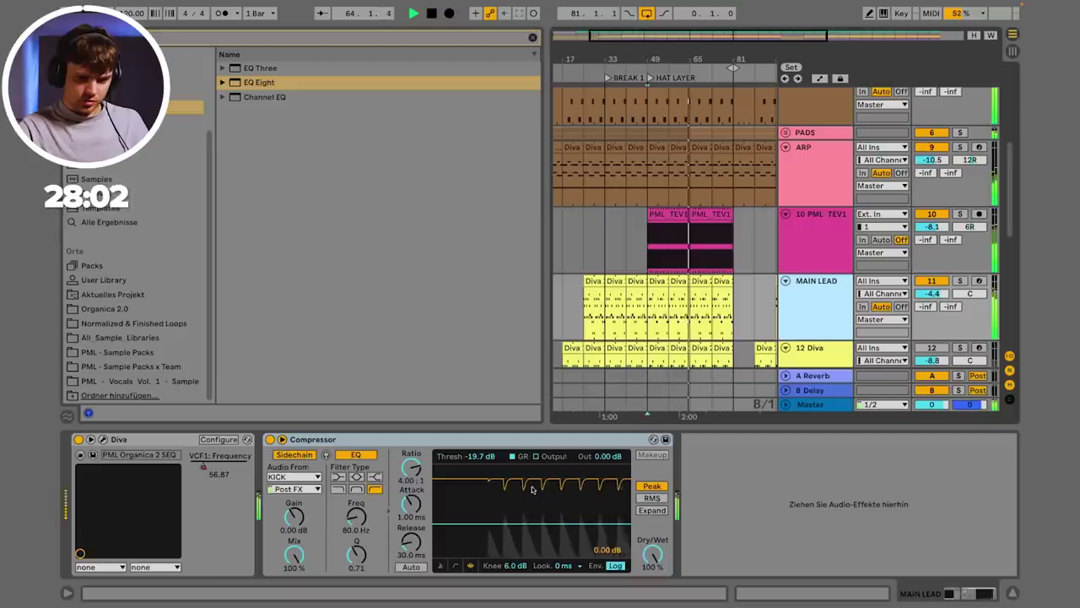
Step: Show the MAIN LEAD track's Diva VCF1: Frequency automation and check its curve up to bar 81
right_click(217, 472)
left_click(222, 477)
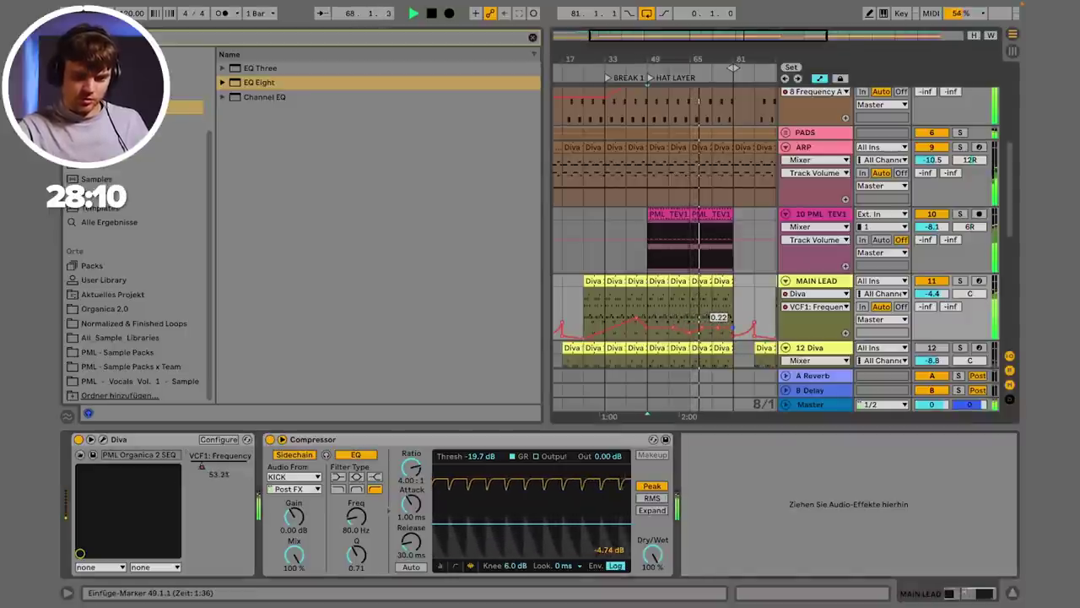
key("a")
Step: Add an Echo between Diva and the Compressor on MAIN LEAD and set its Dry/Wet to 17 %
left_click(823, 306)
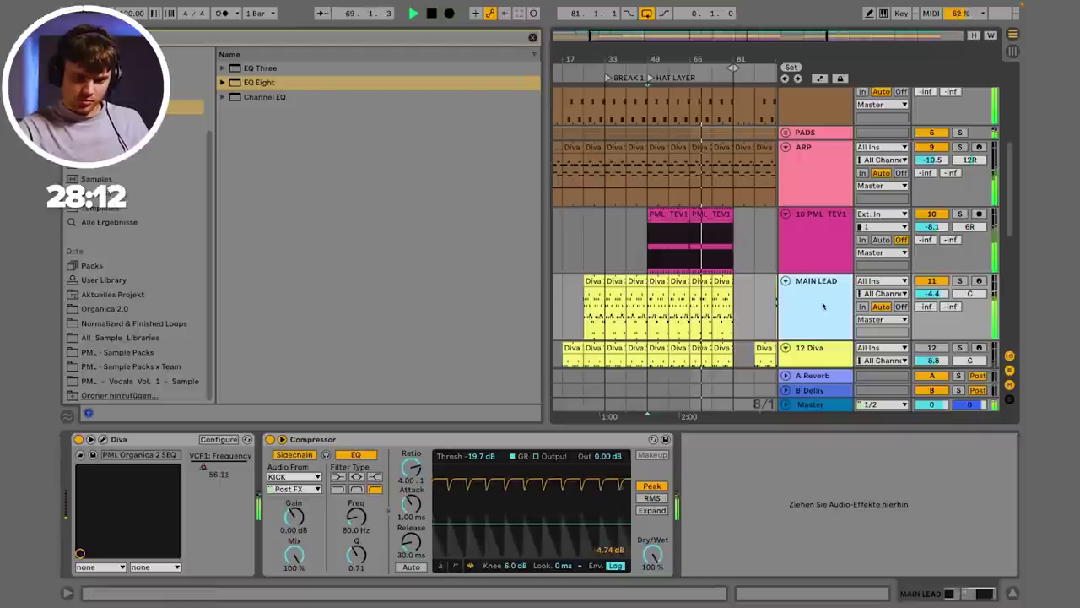
left_click(183, 35)
type("hy")
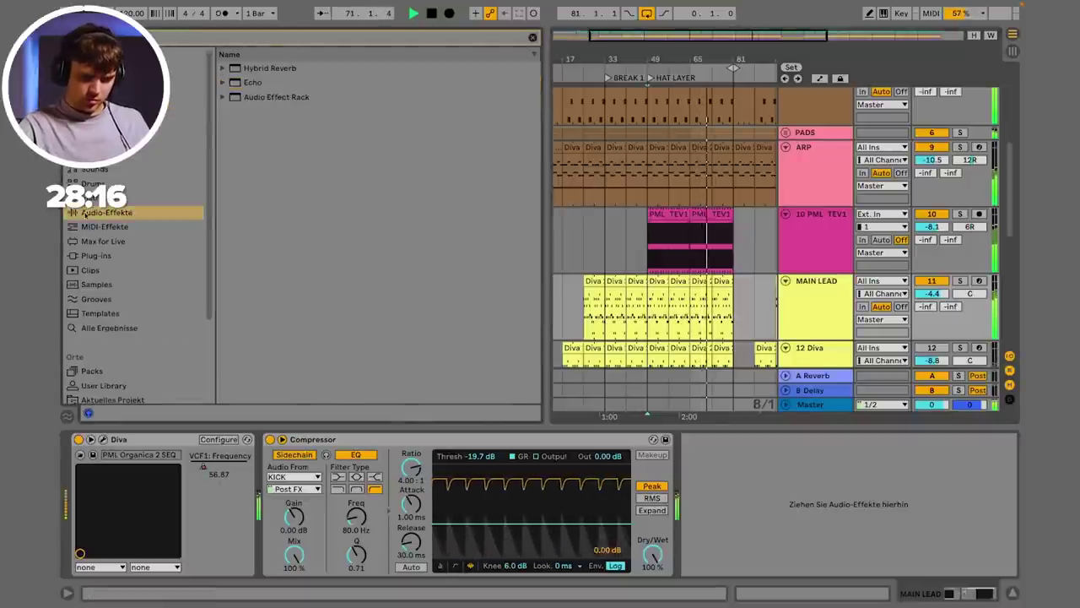
left_click(248, 83)
key("Return")
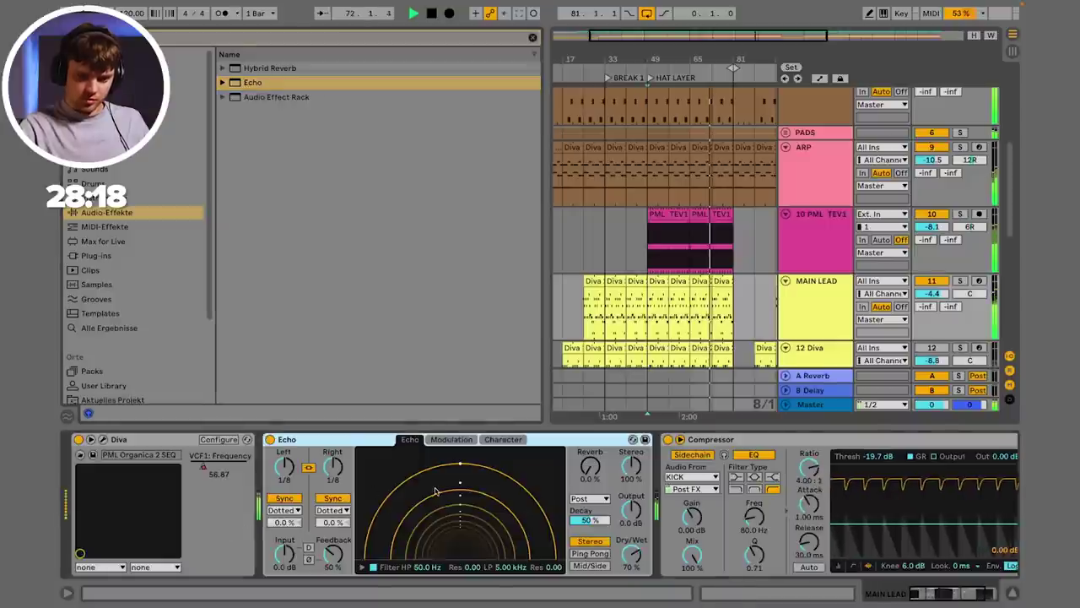
left_click_drag(631, 554, 632, 599)
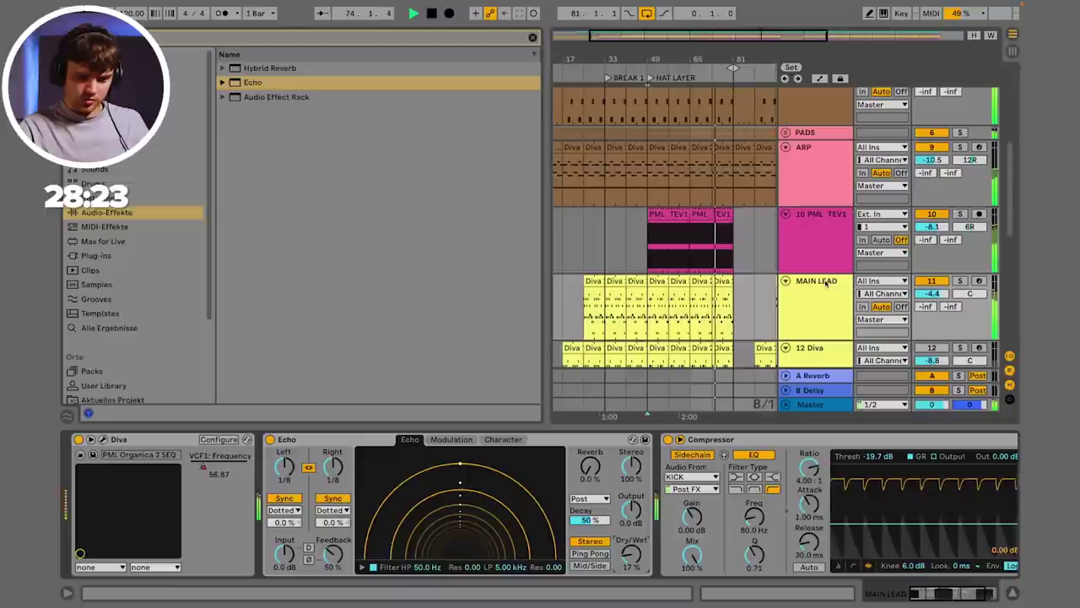
Step: Lay out the KICK track after bar 81 with deactivated clips from bar 81 to 97 and duplicated active clips from bar 97
left_click(815, 305)
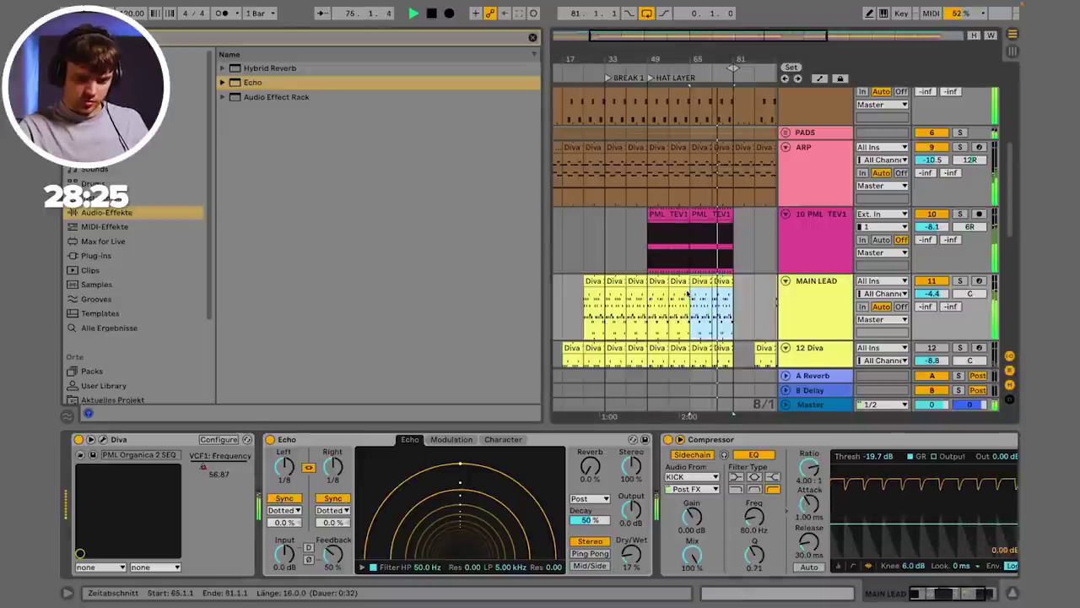
scroll(718, 290, "up", 5)
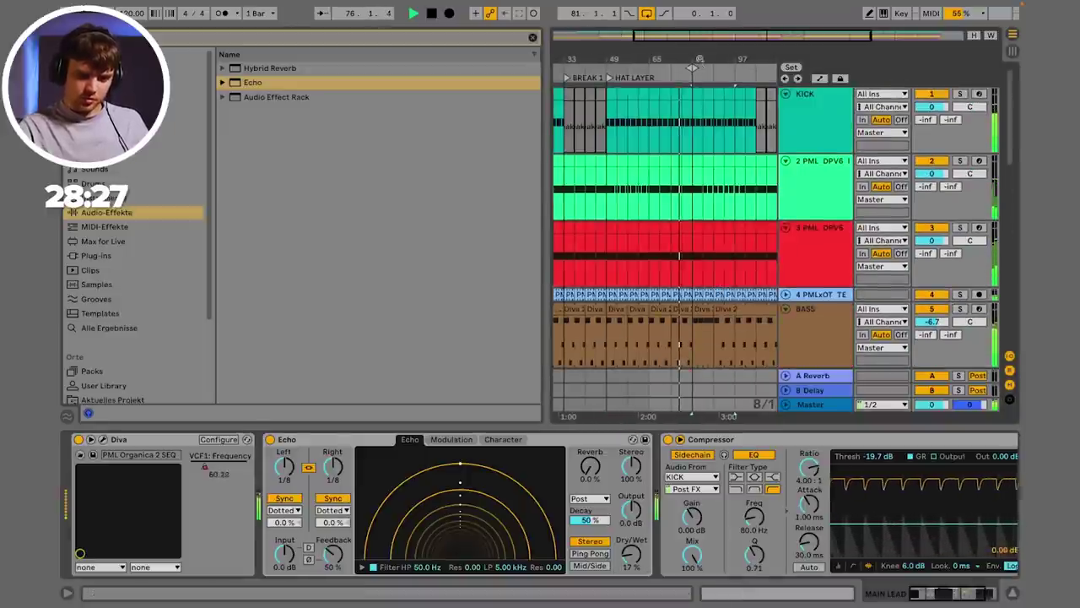
key("minus")
left_click_drag(688, 116, 744, 110)
key("super+d")
key("super+d")
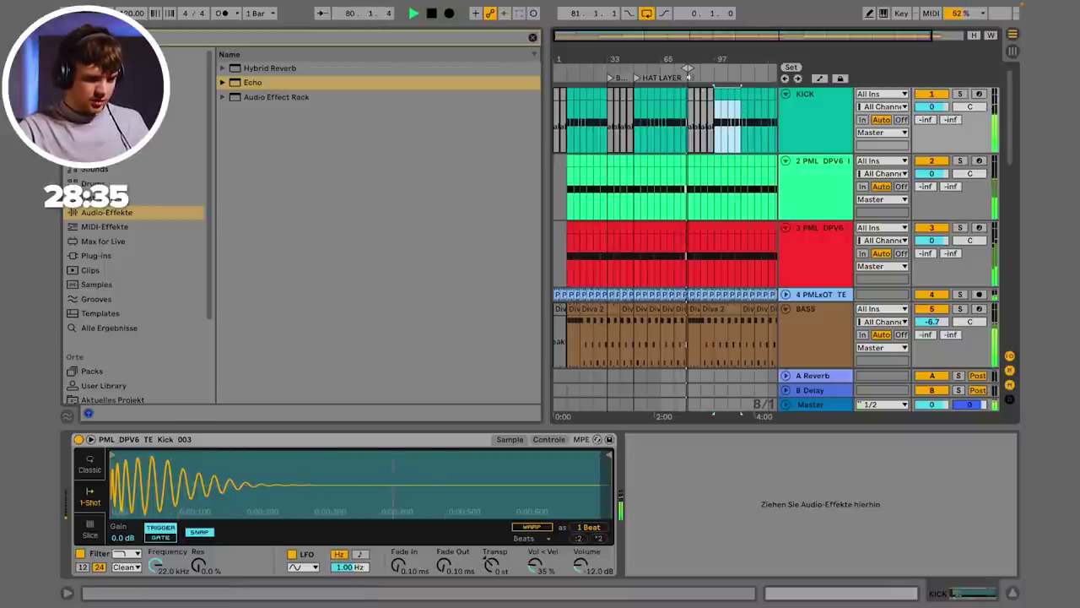
Step: Turn off the arrangement loop and add a locator named BREAK 2 at bar 81
left_click(647, 14)
right_click(690, 80)
left_click(706, 117)
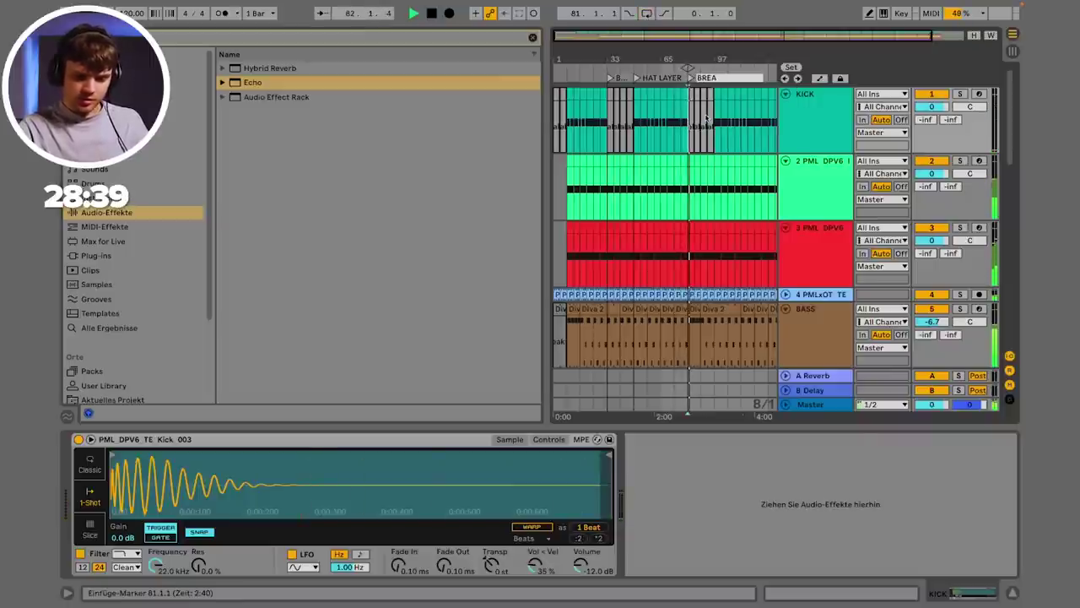
Step: Trim the BASS clip that starts at bar 89 so it begins at bar 97, leaving bars 89 to 97 empty
scroll(705, 202, "down", 10)
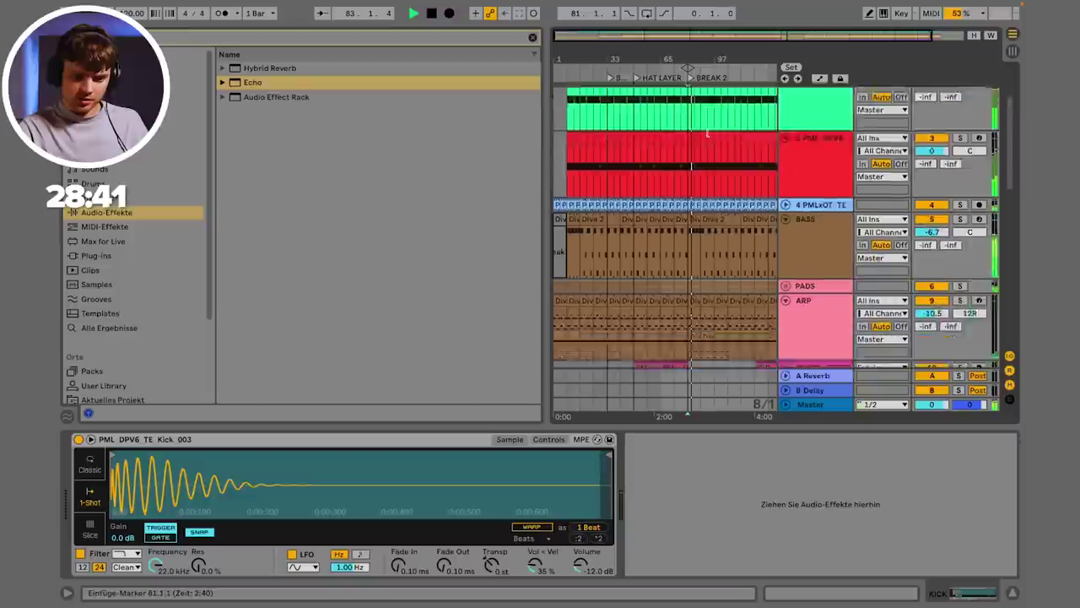
scroll(703, 207, "up", 4)
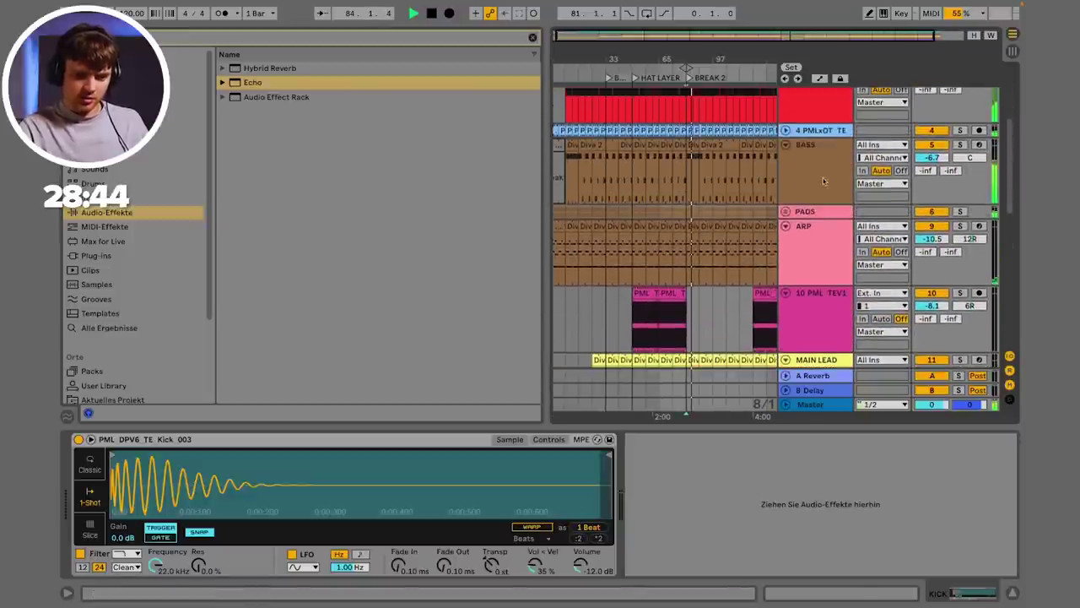
left_click(694, 156)
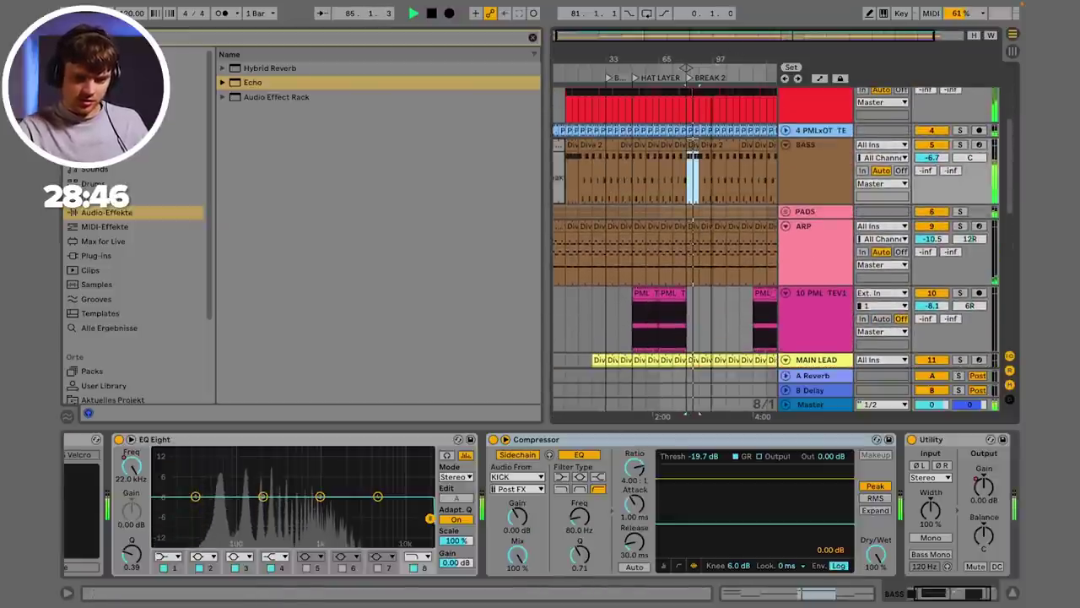
key("plus")
key("plus")
scroll(700, 169, "down", 1)
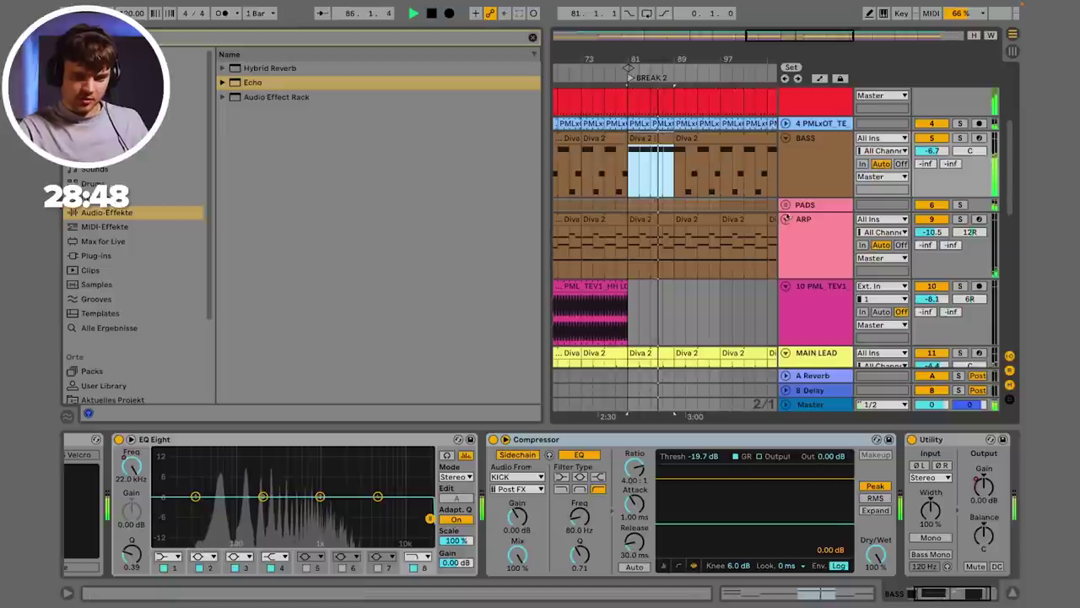
left_click(787, 205)
left_click(679, 139)
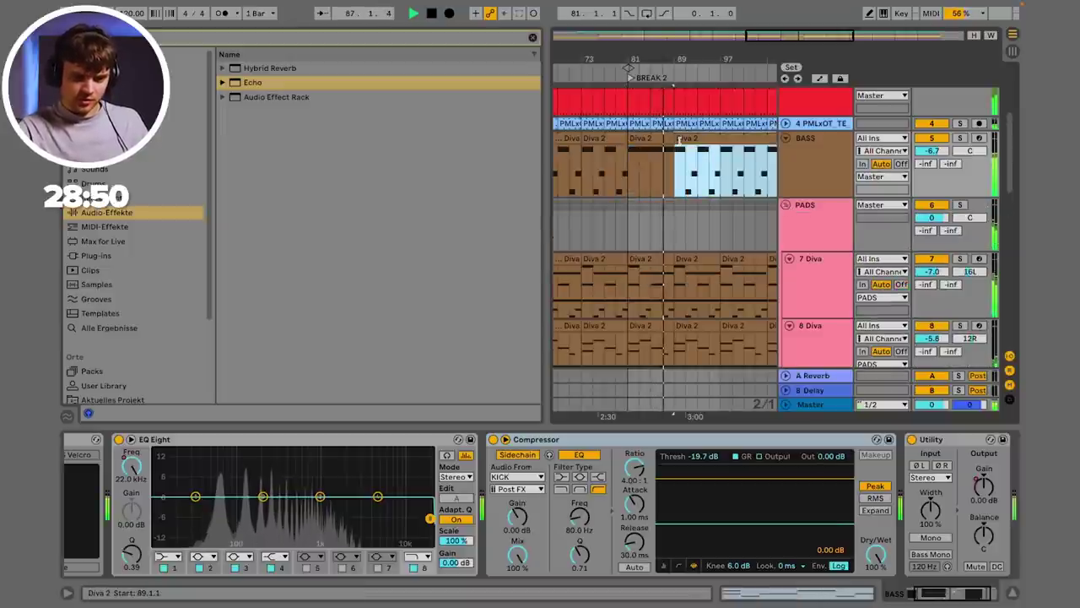
scroll(722, 150, "up", 4)
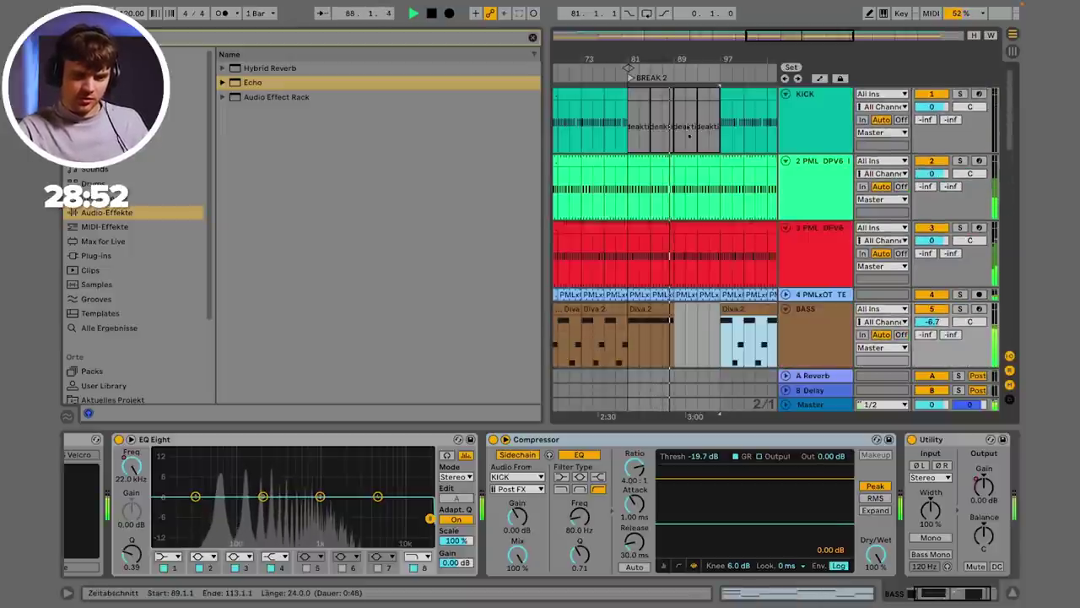
scroll(707, 250, "down", 4)
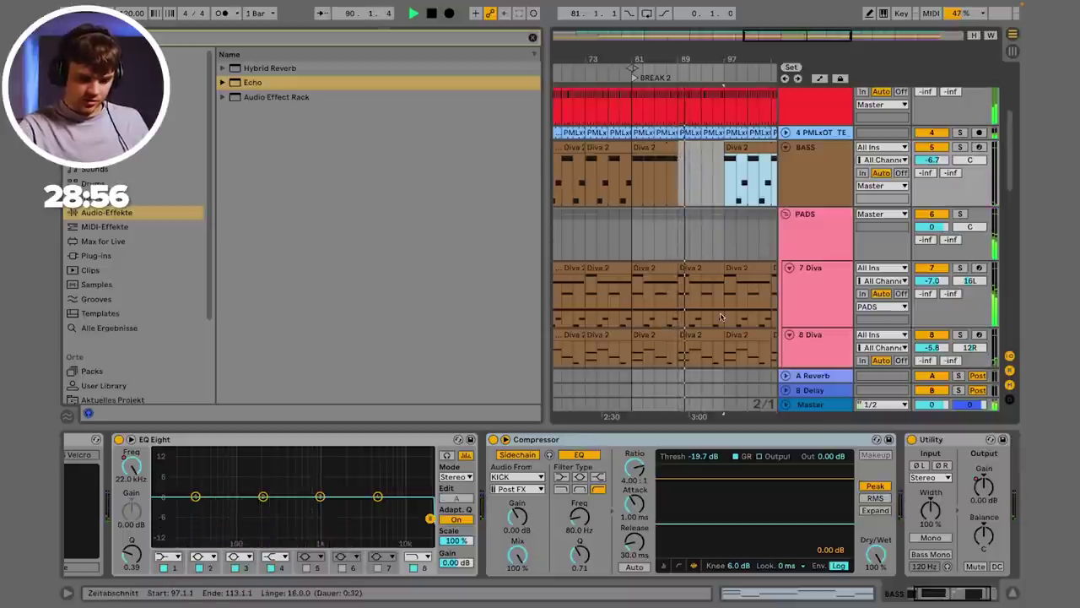
Step: Deactivate the clips on both CLAP tracks from bar 97 to bar 105
scroll(721, 316, "down", 10)
scroll(707, 243, "up", 3)
left_click_drag(694, 241, 759, 280)
scroll(741, 166, "up", 1)
scroll(741, 166, "right", 1)
key("0")
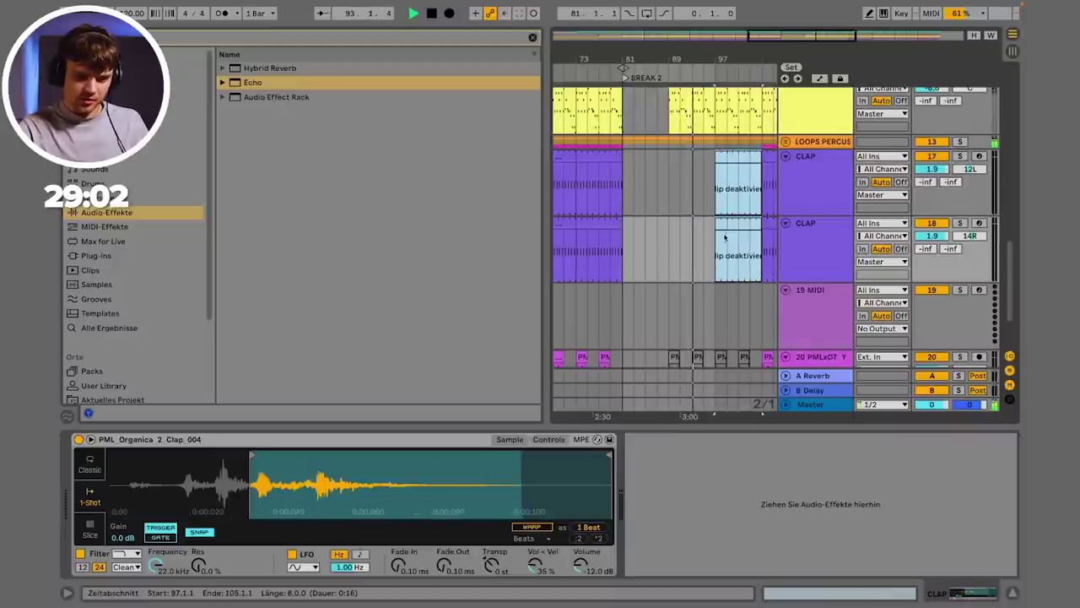
Step: Copy the LOOPS PERCUSSIVE group's clips from bars 73–81 to bars 97–105
scroll(643, 248, "up", 3)
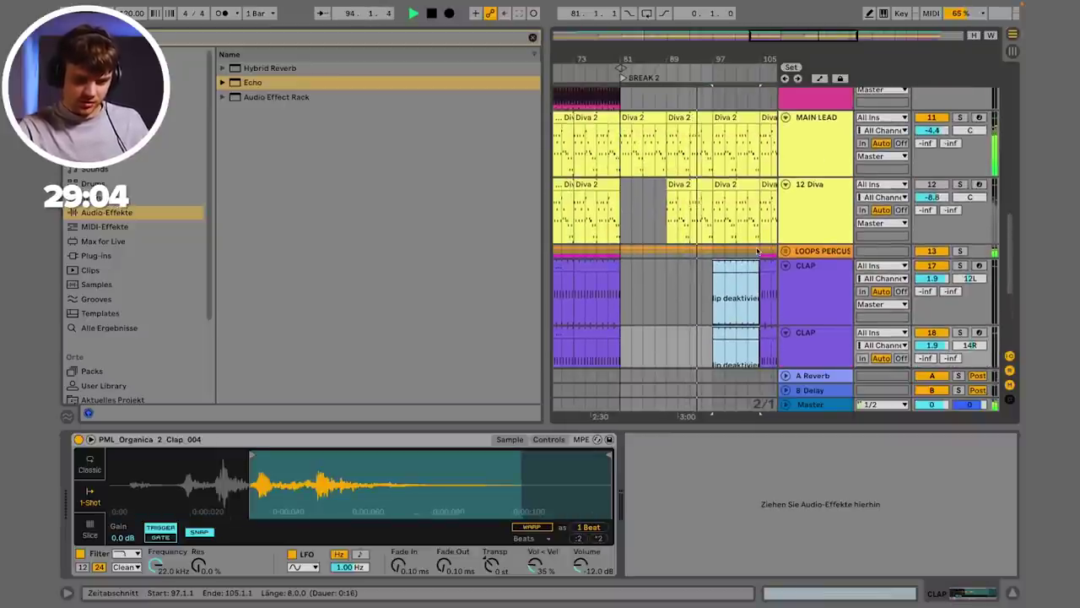
scroll(757, 251, "up", 1)
left_click(613, 264)
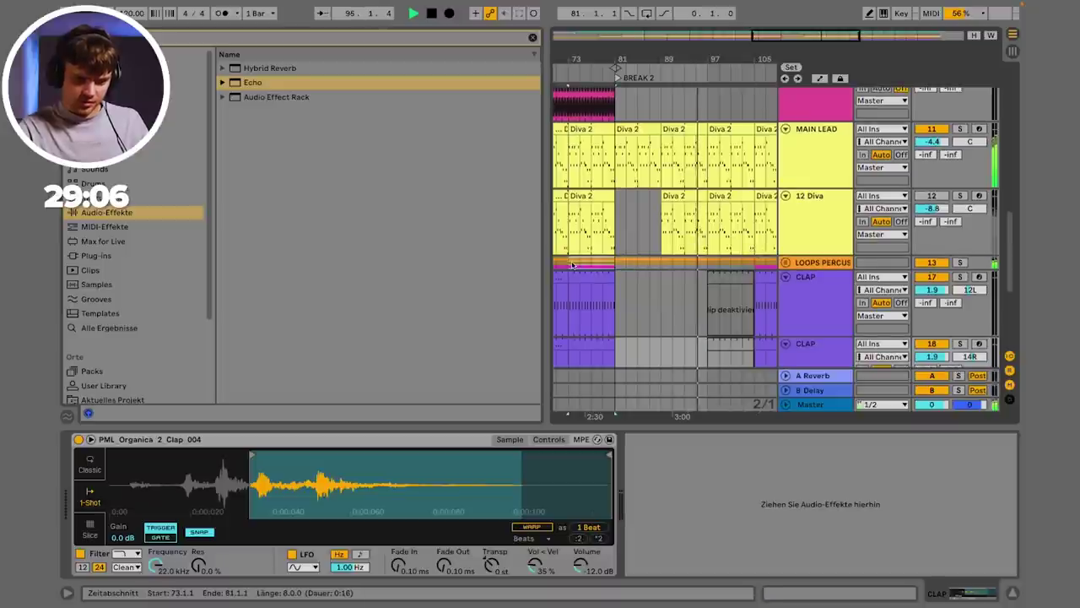
Step: Copy the 16-bar hat loop clip on track 10 from before BREAK 2 to bars 97–113
scroll(707, 262, "up", 4)
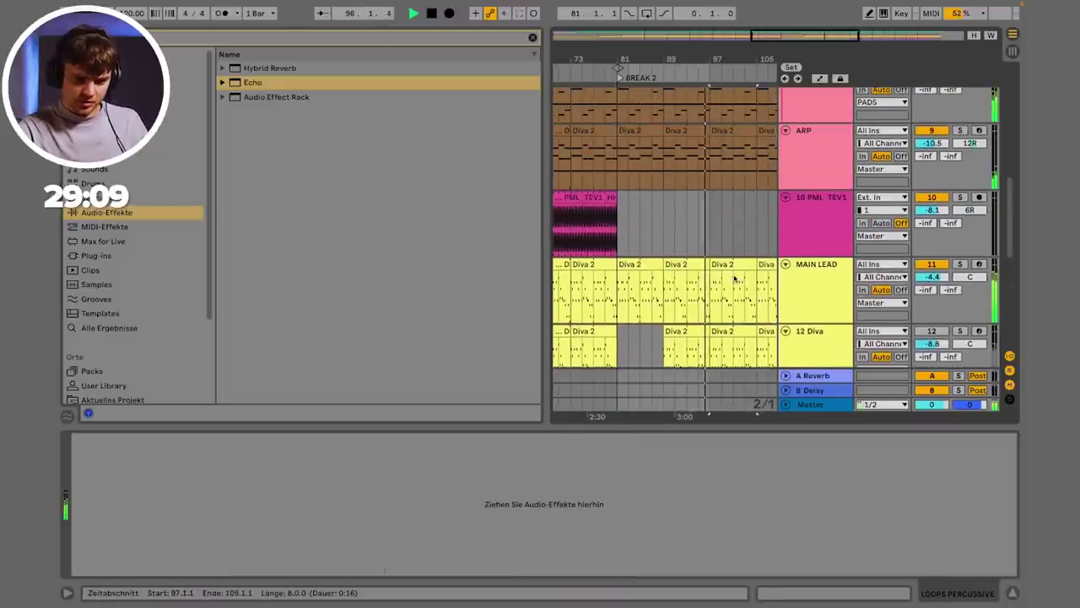
left_click(596, 195)
left_click_drag(597, 196, 755, 197)
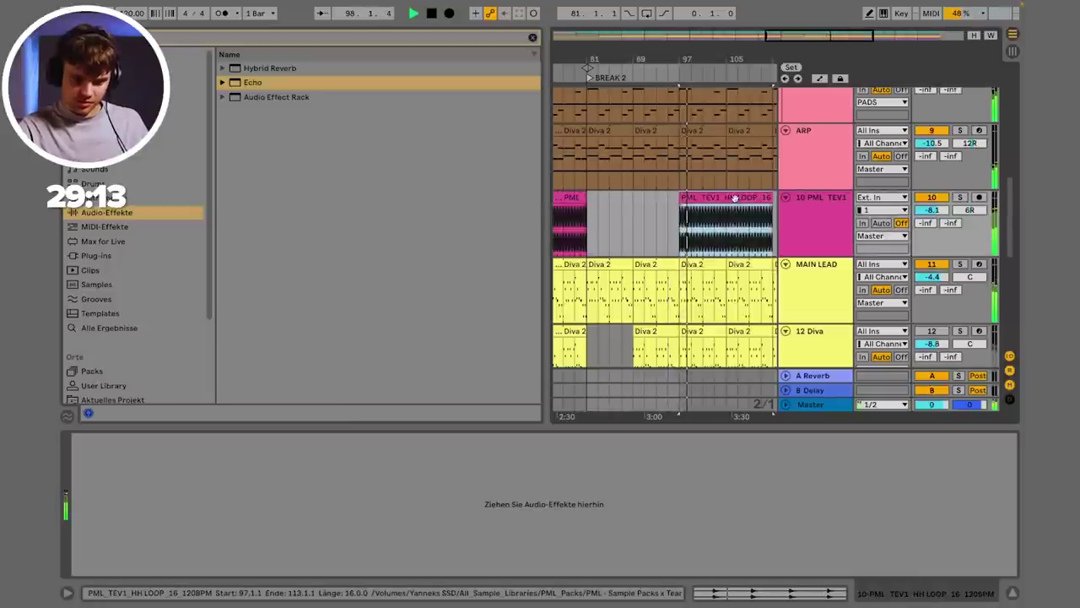
left_click_drag(689, 60, 688, 58)
left_click(740, 198)
left_click(741, 197)
Step: Select the whole arrangement and loop its full 136 bars from bar 1
scroll(740, 219, "up", 10)
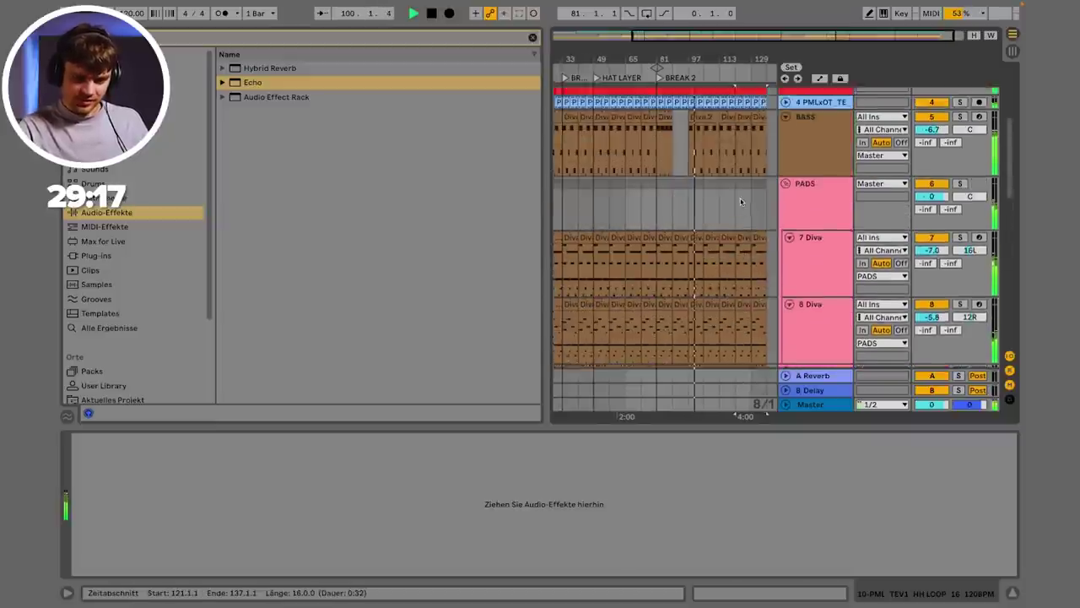
scroll(751, 248, "up", 3)
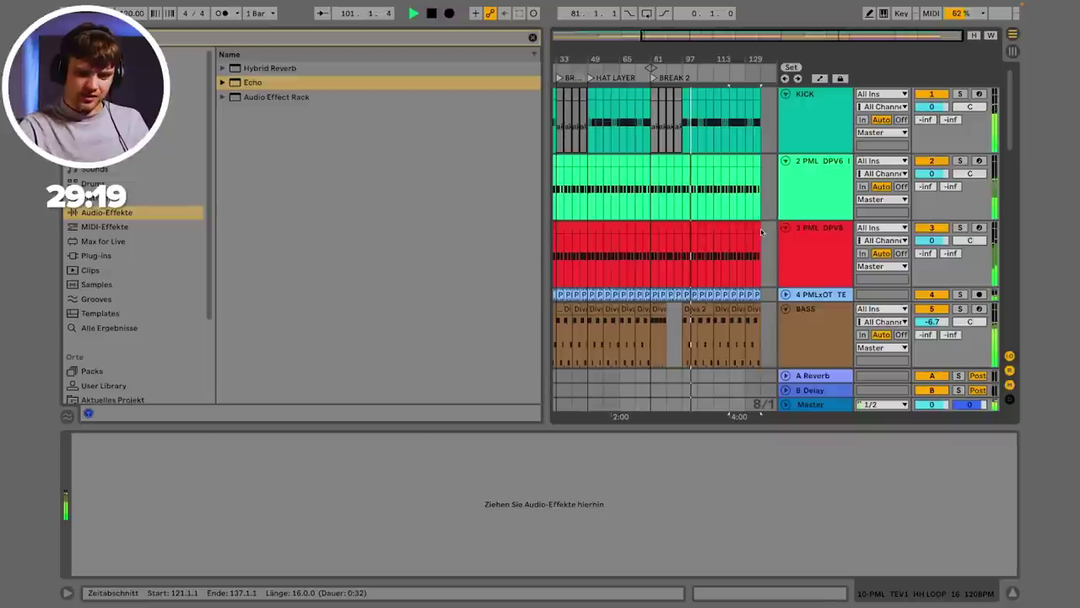
left_click(751, 247)
key("super+a")
key("super+l")
key("super+l")
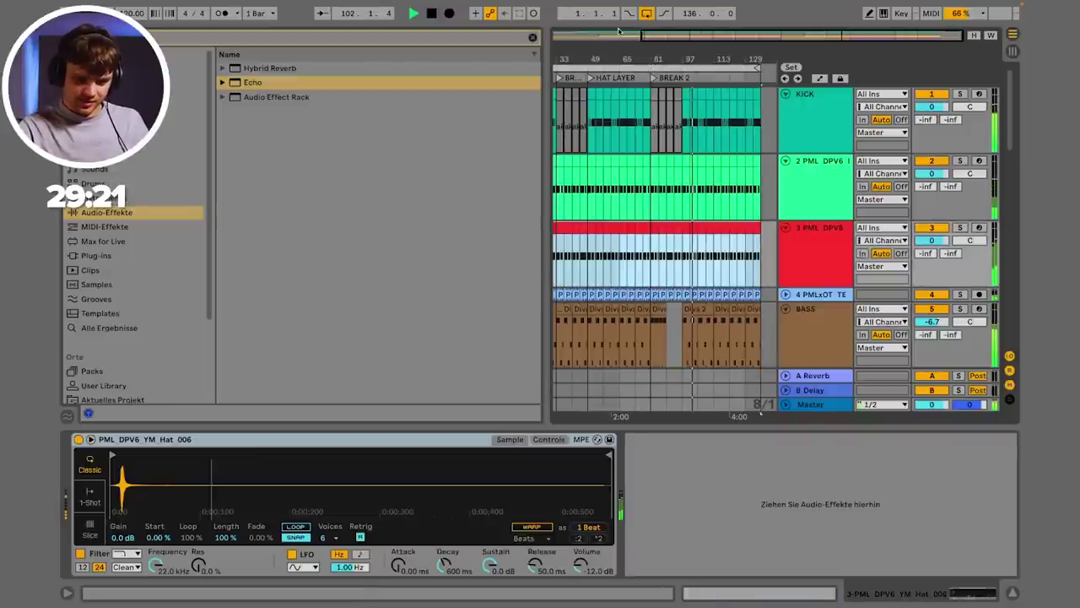
left_click_drag(615, 60, 619, 39)
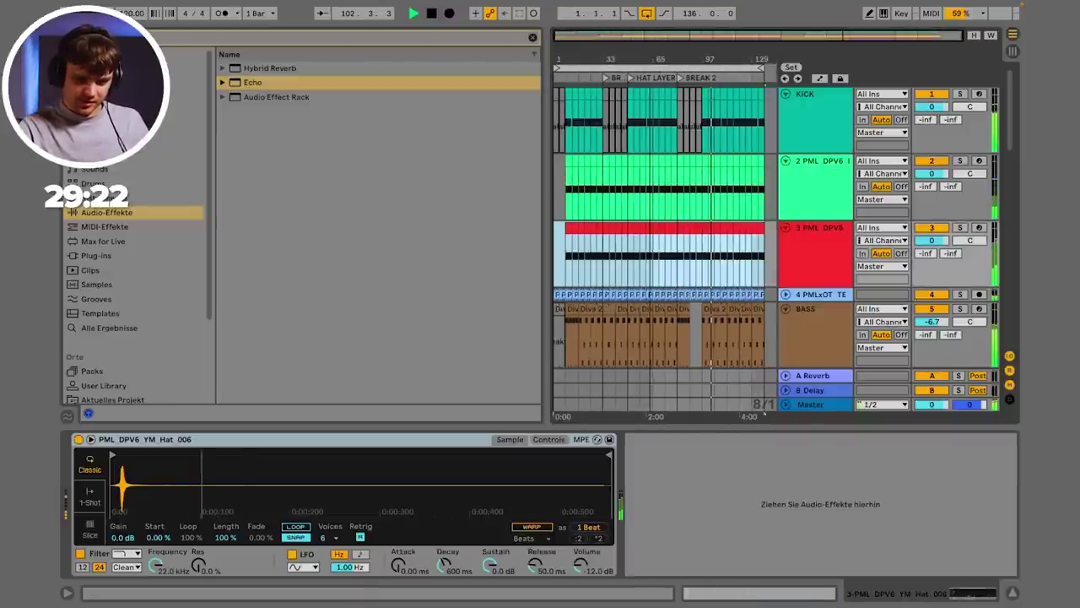
Step: Switch track 12 Diva off and back on to judge the mix without it
left_click(680, 204)
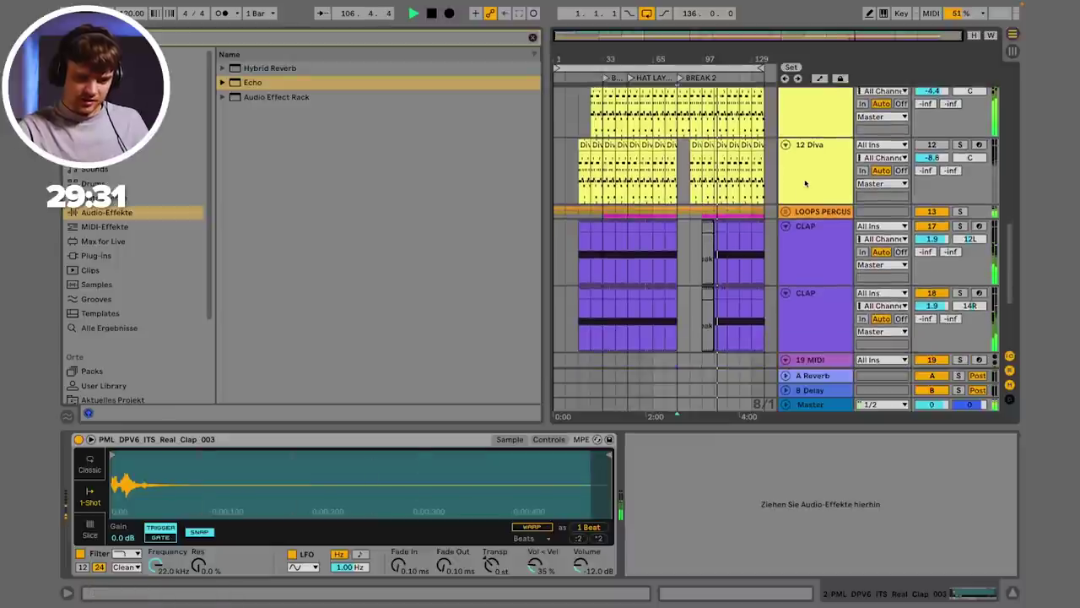
left_click(951, 161)
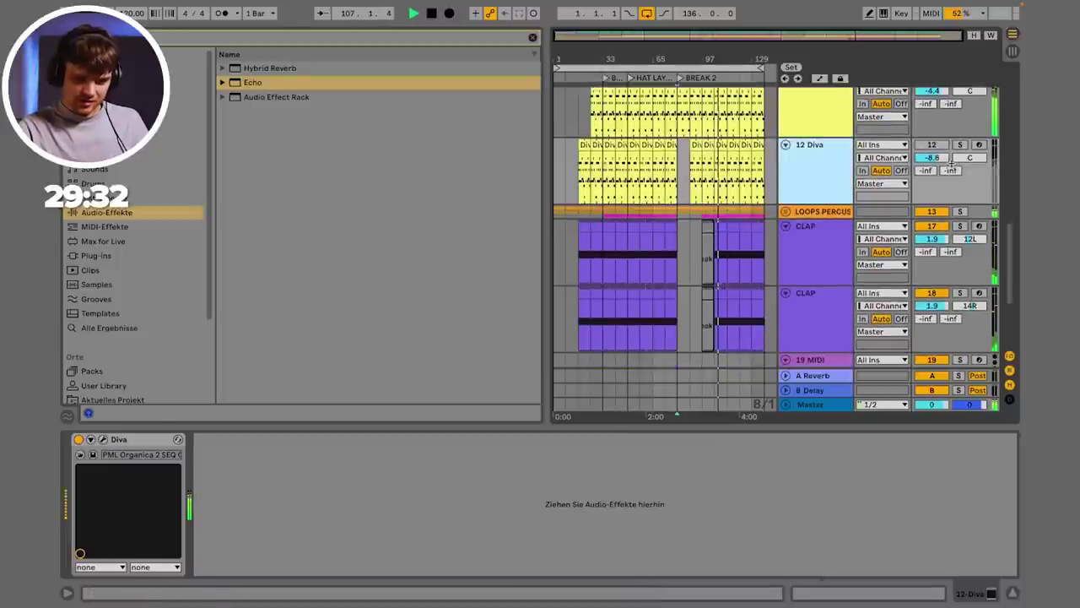
left_click(933, 145)
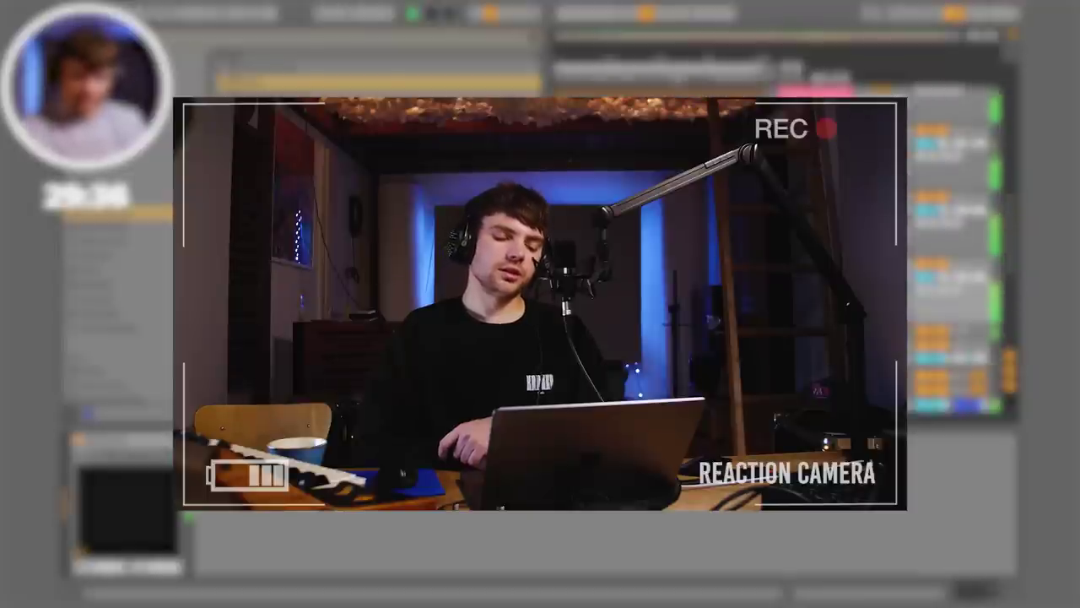
key("super+g")
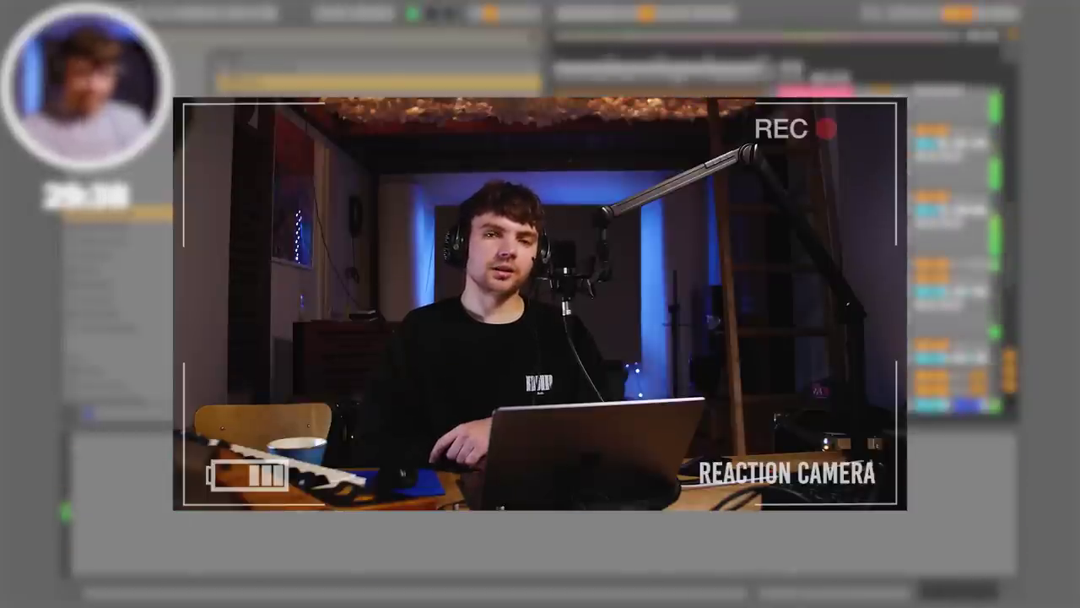
Step: Show the EQ Eight 1 Frequency automation on the PADS group track
left_click(814, 91)
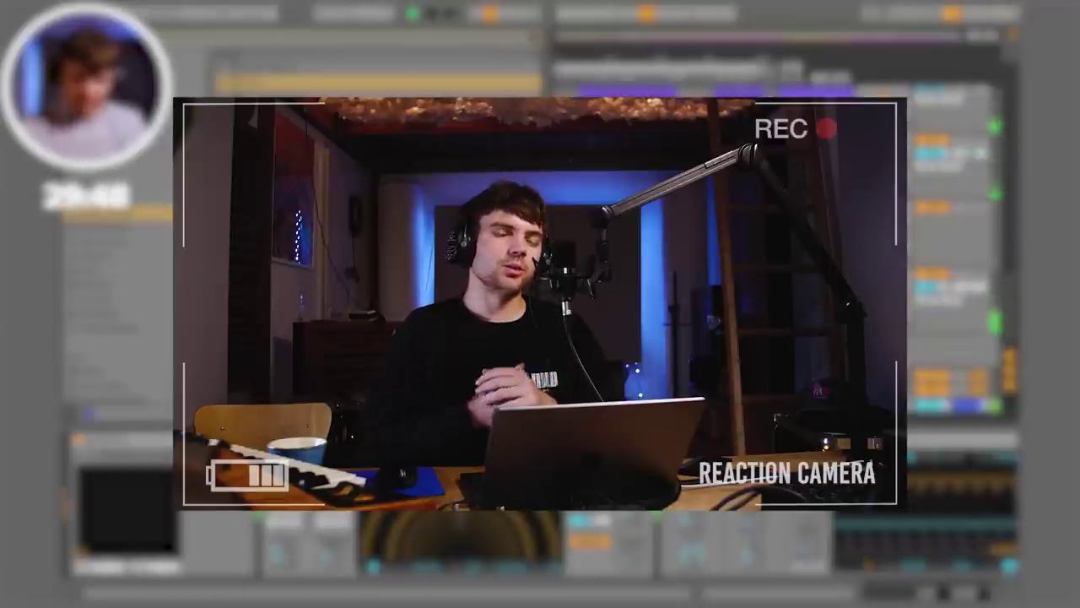
scroll(800, 234, "up", 5)
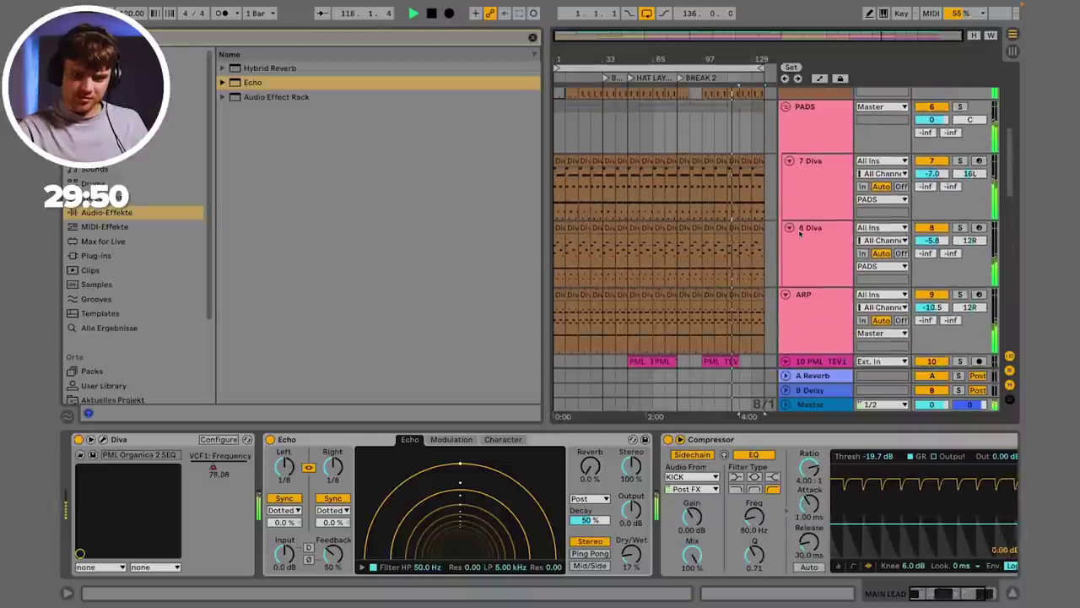
left_click(806, 107)
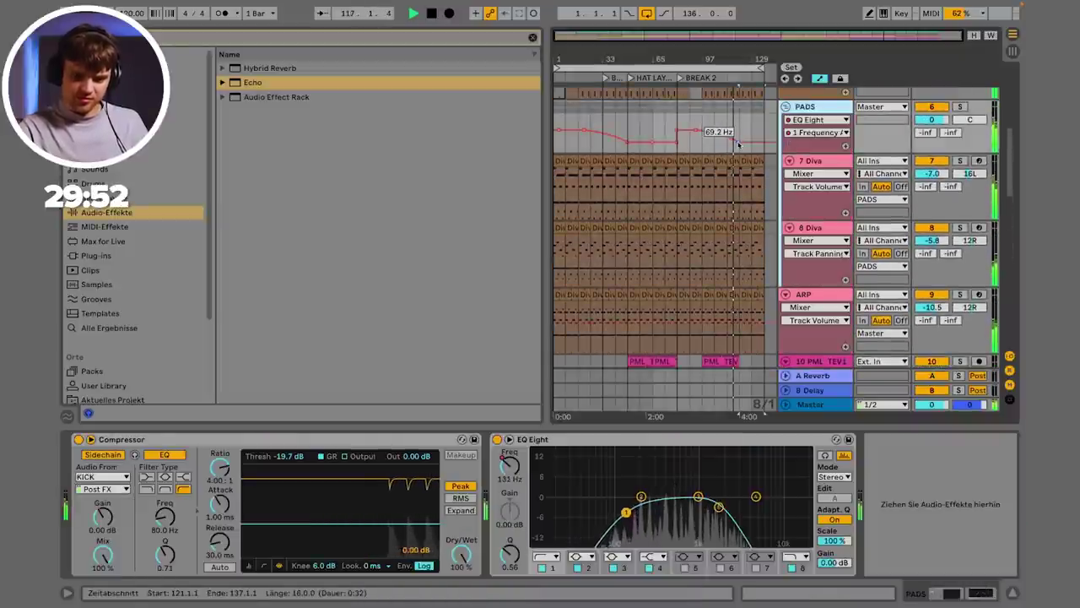